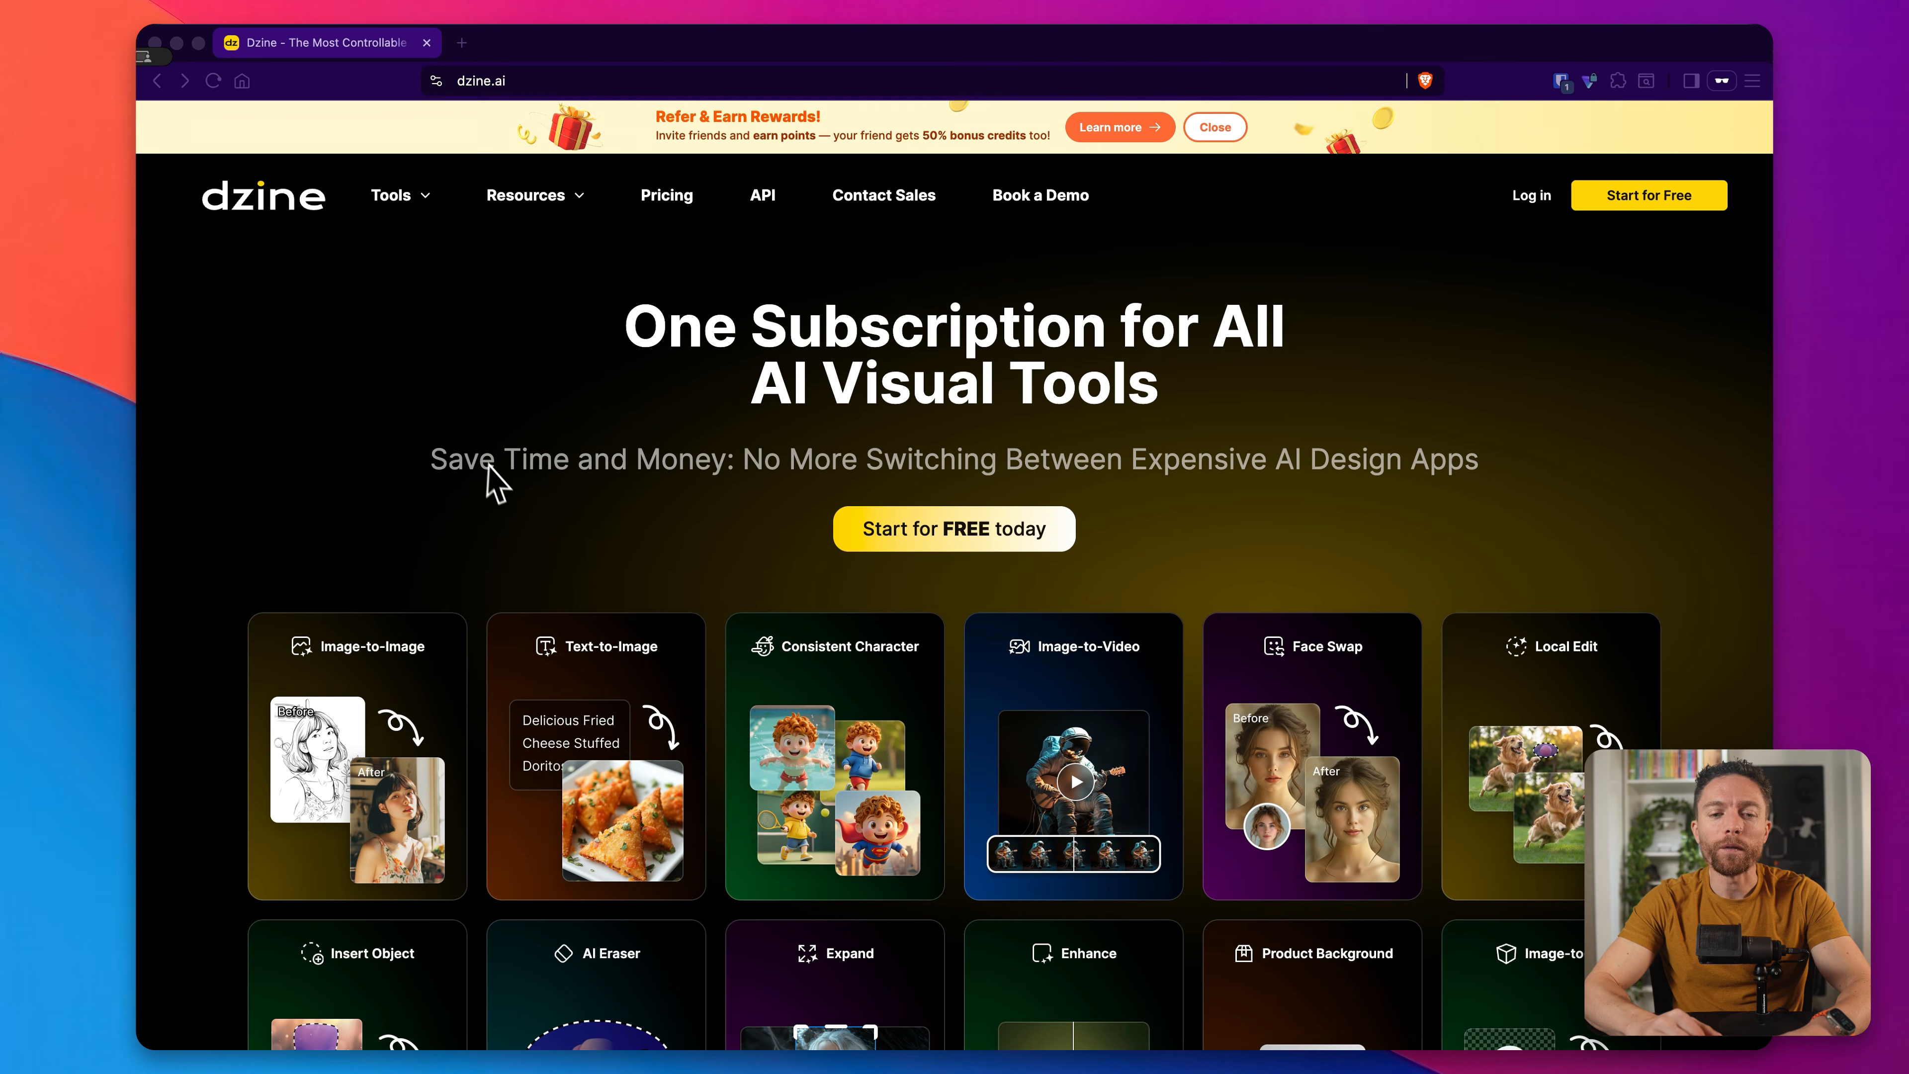
scroll(518, 520, down, 3)
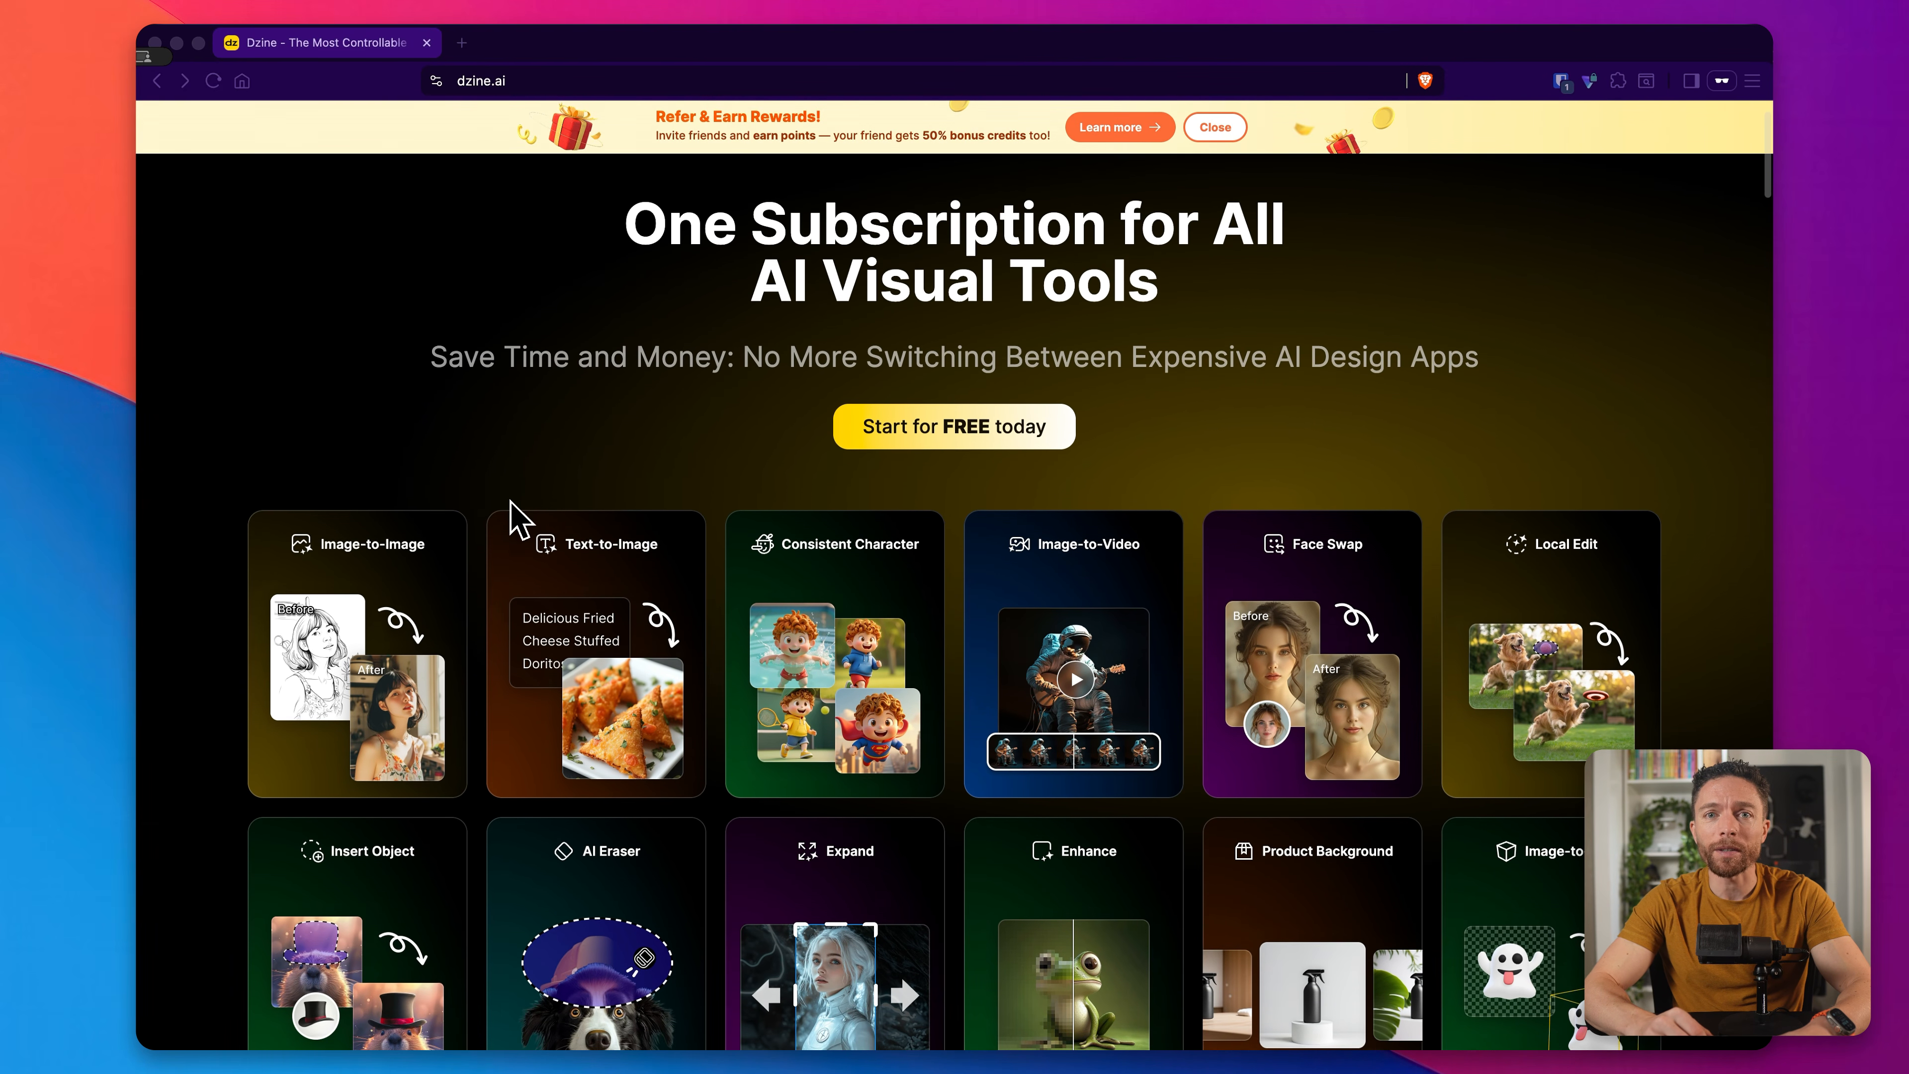
scroll(516, 516, down, 2)
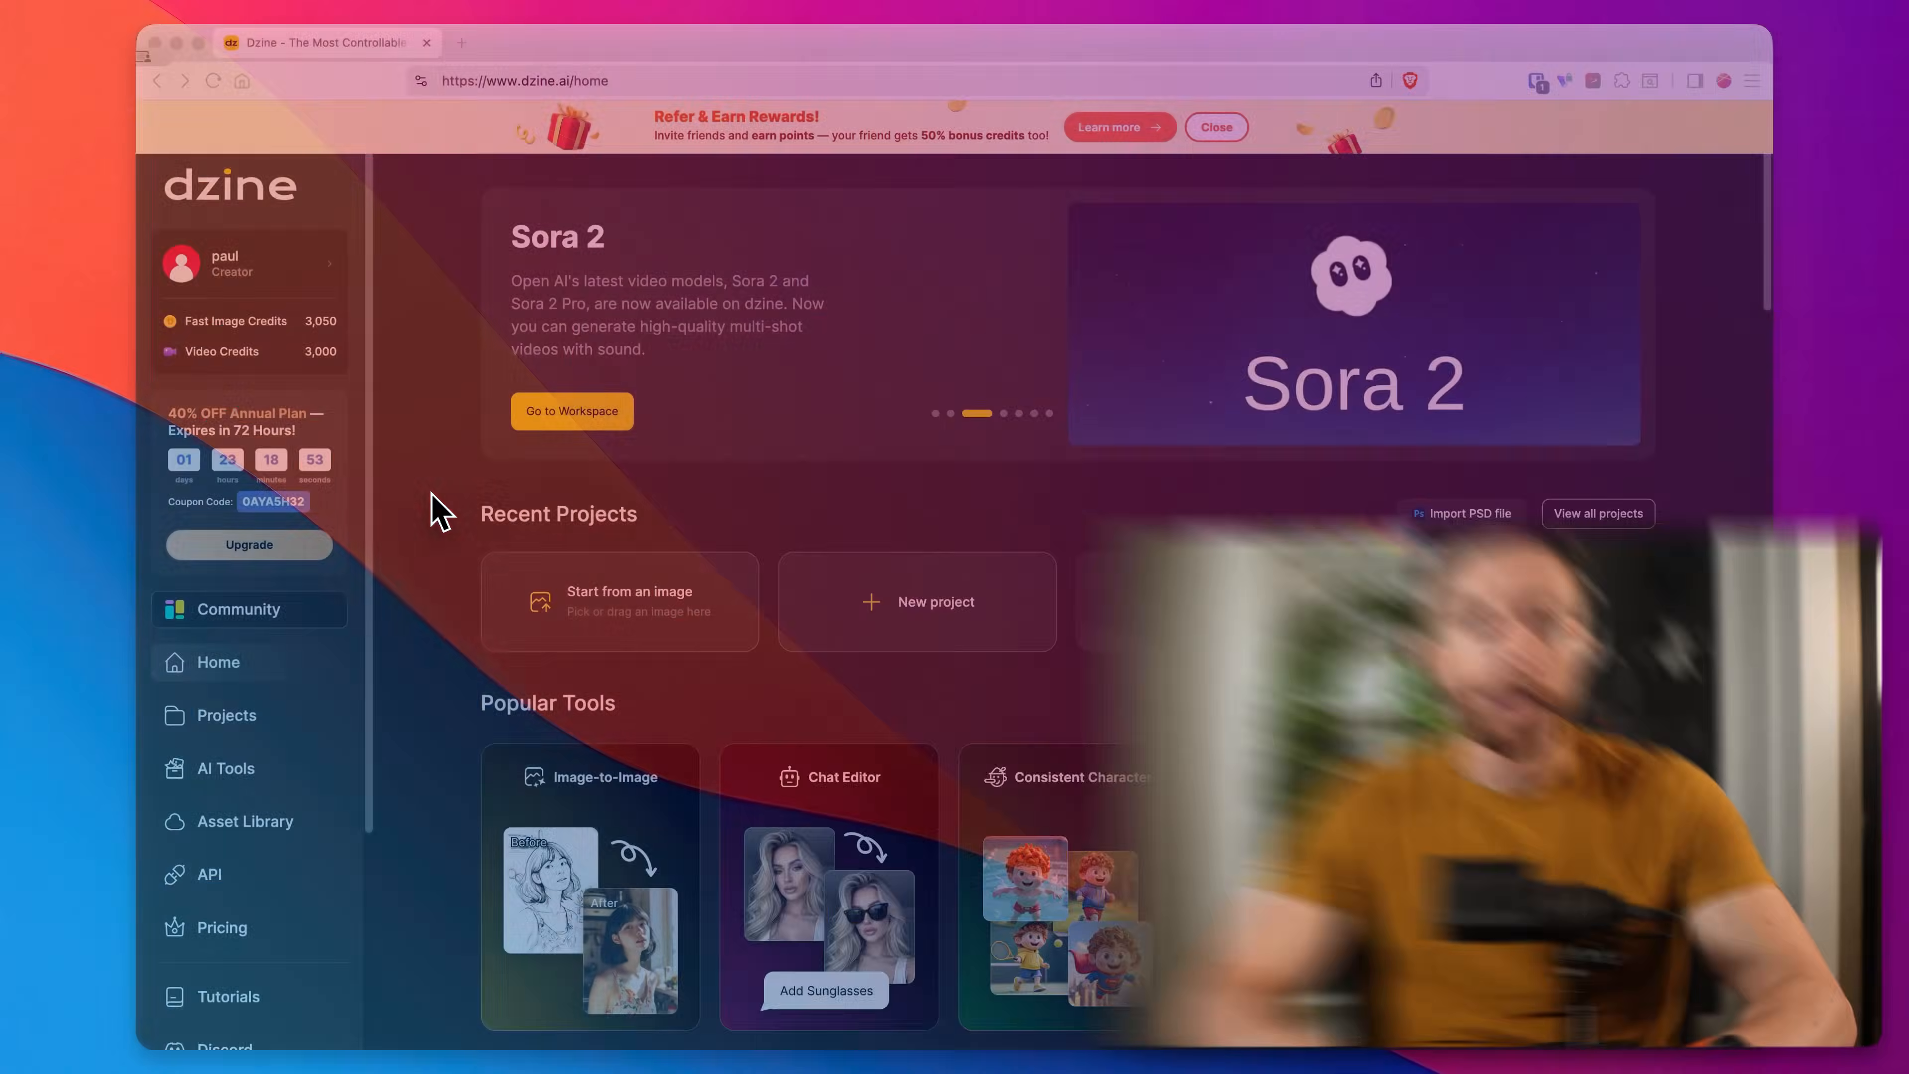
scroll(321, 632, down, 3)
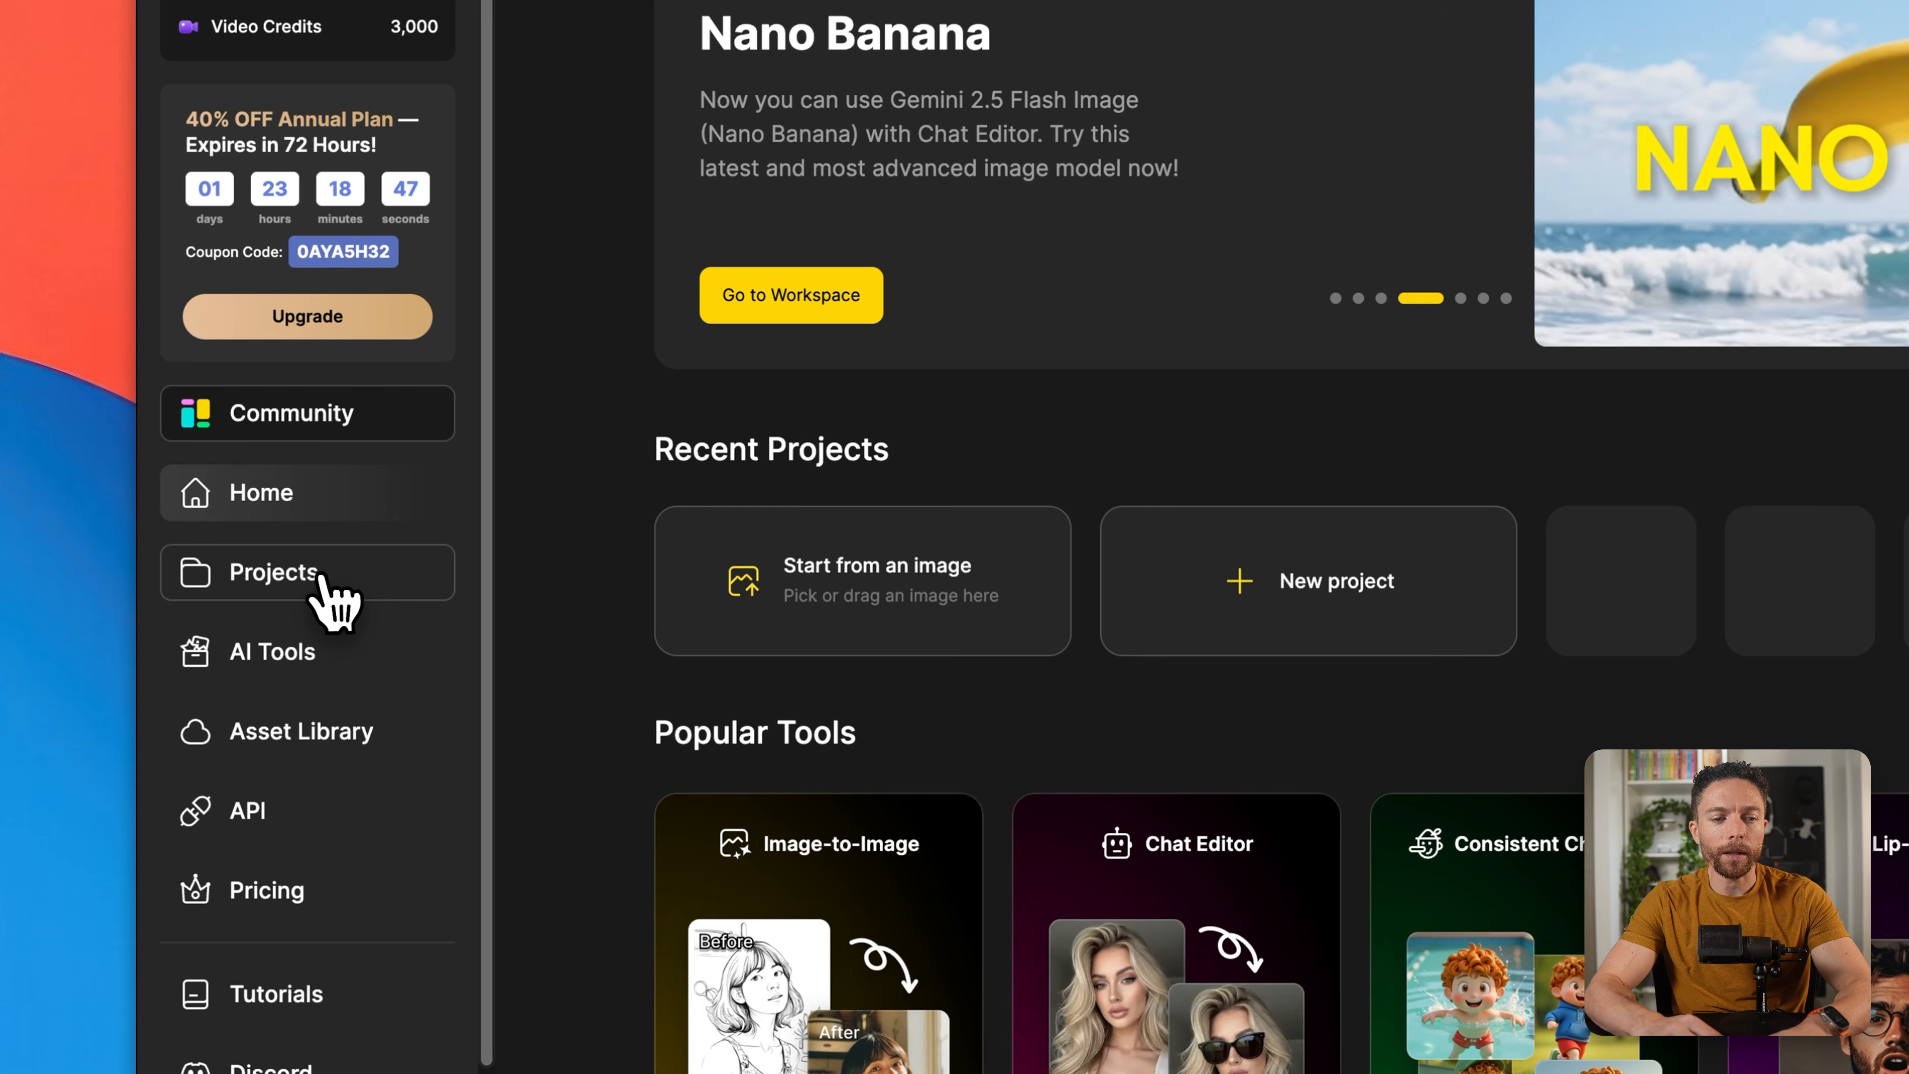
Step: Create a new project from the Projects page, named Test, with a 16:9 aspect ratio
click(324, 575)
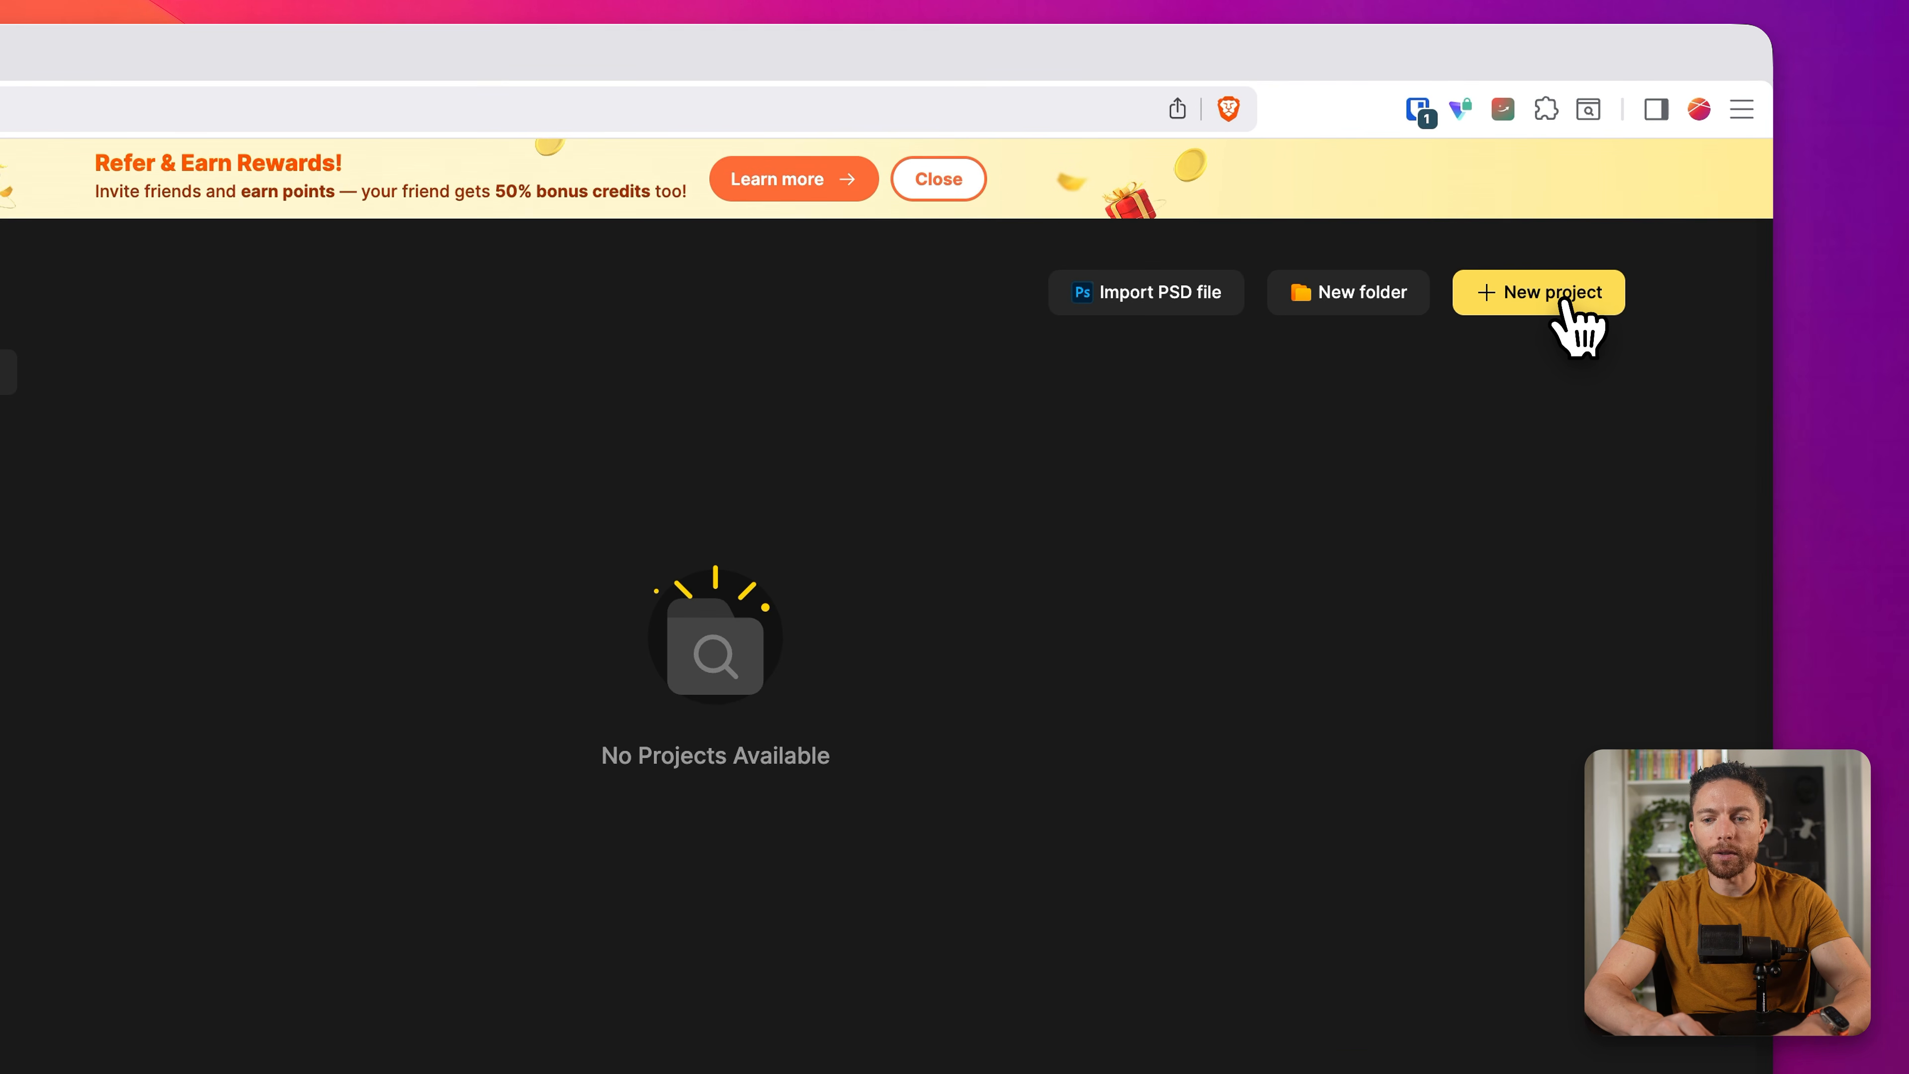
click(1577, 319)
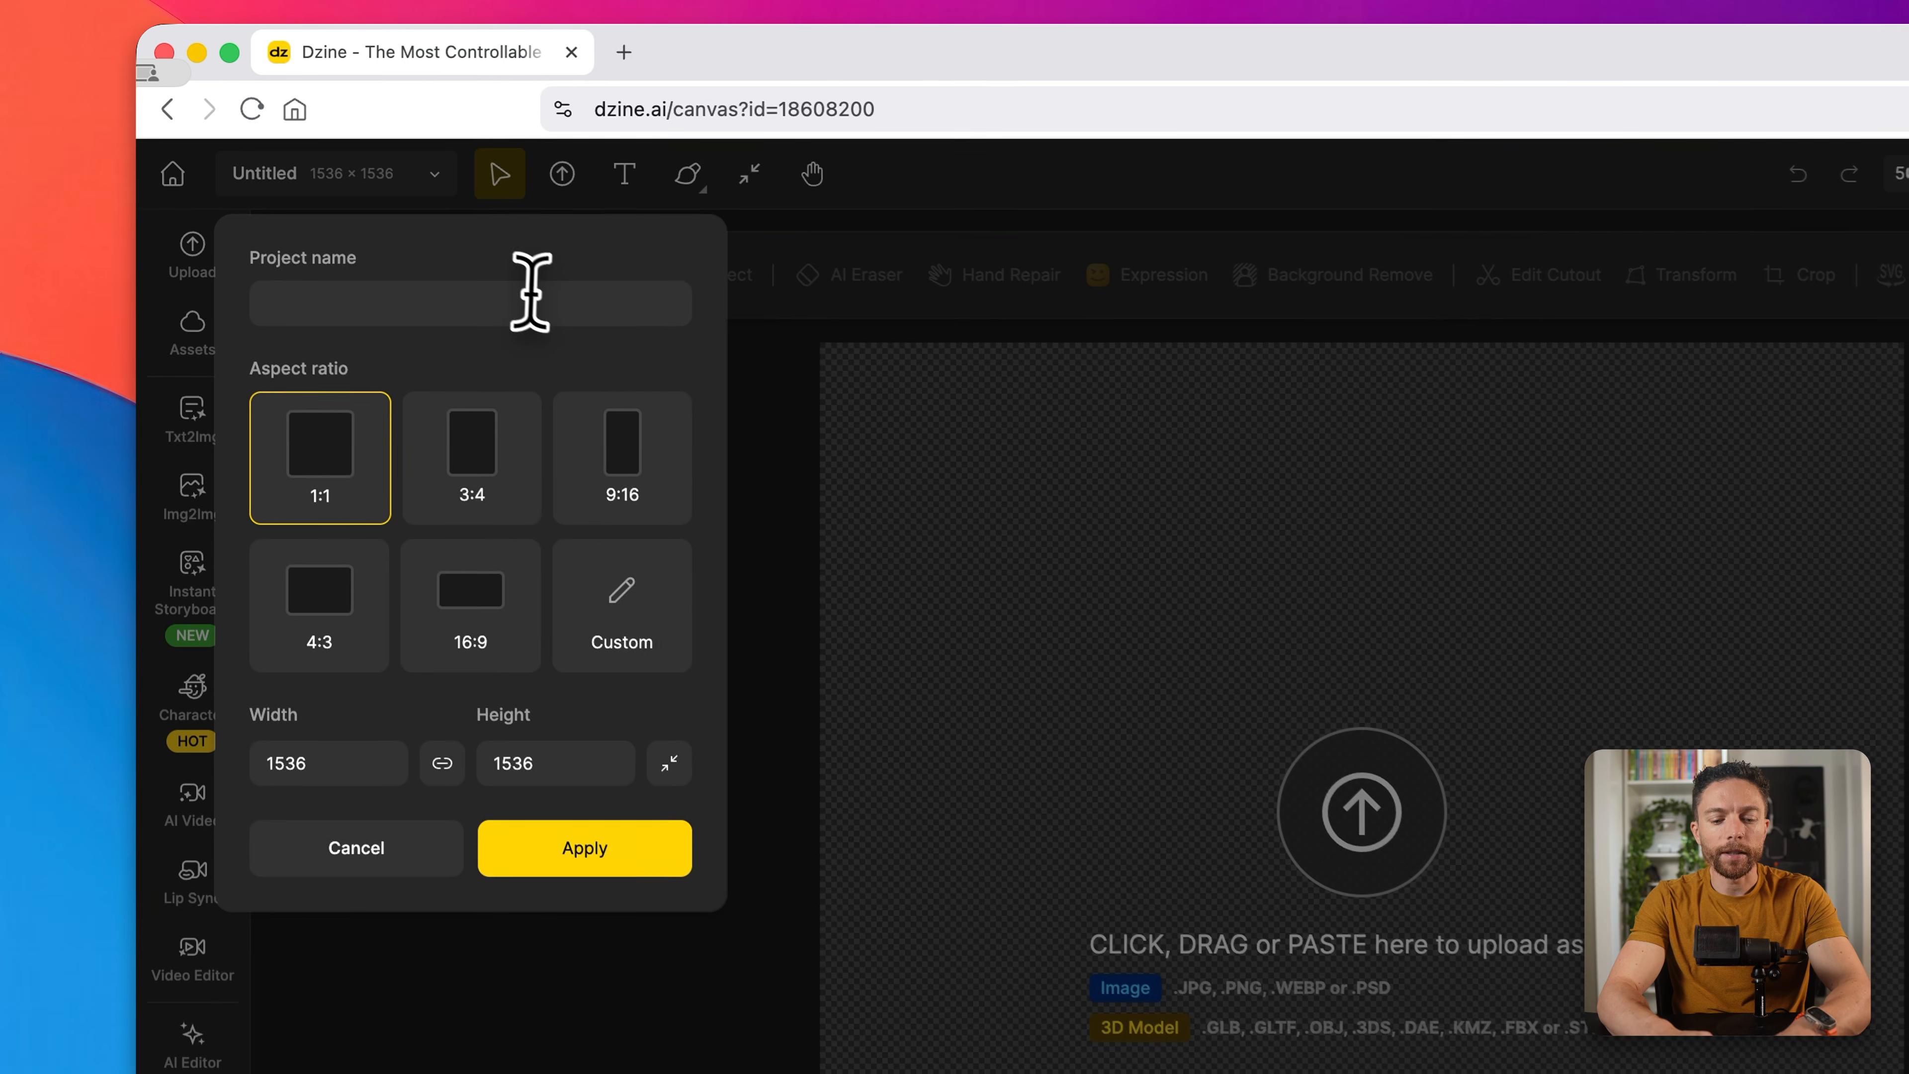
click(531, 301)
text(Test)
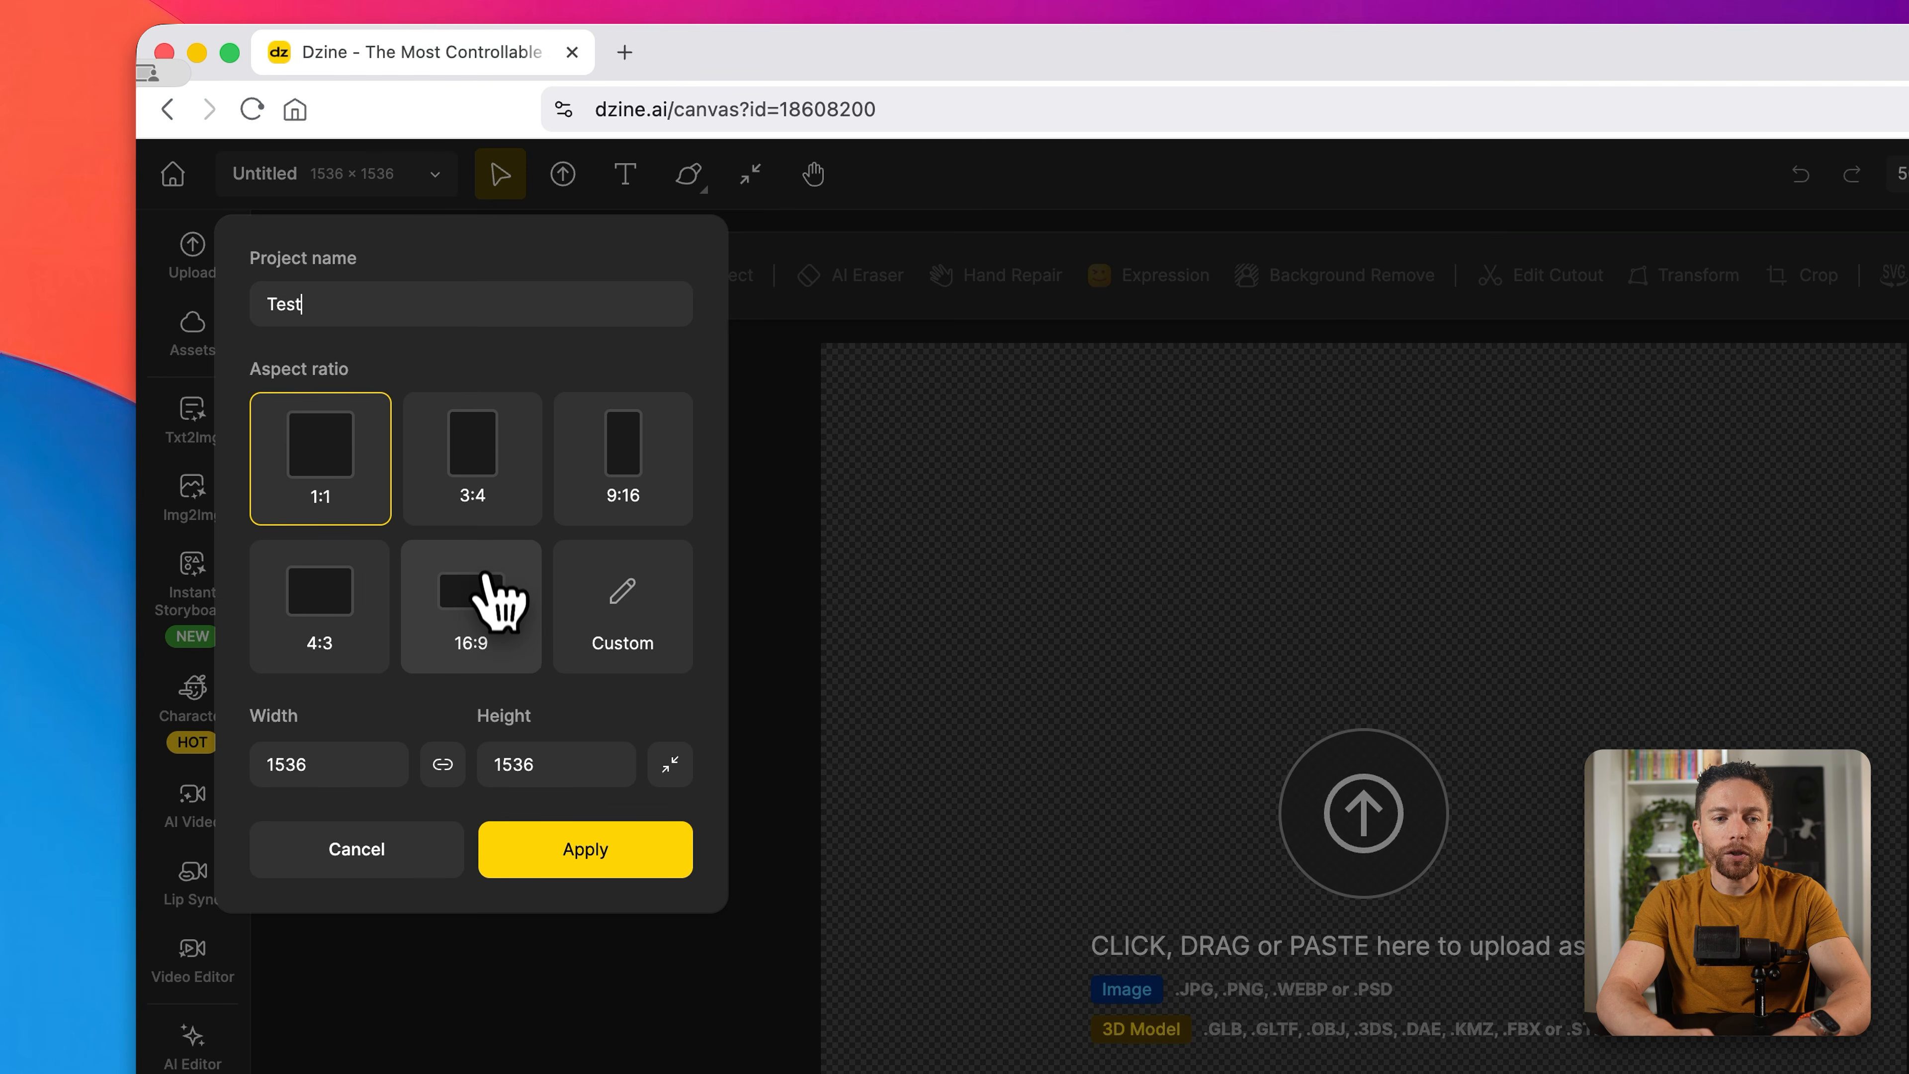
click(493, 614)
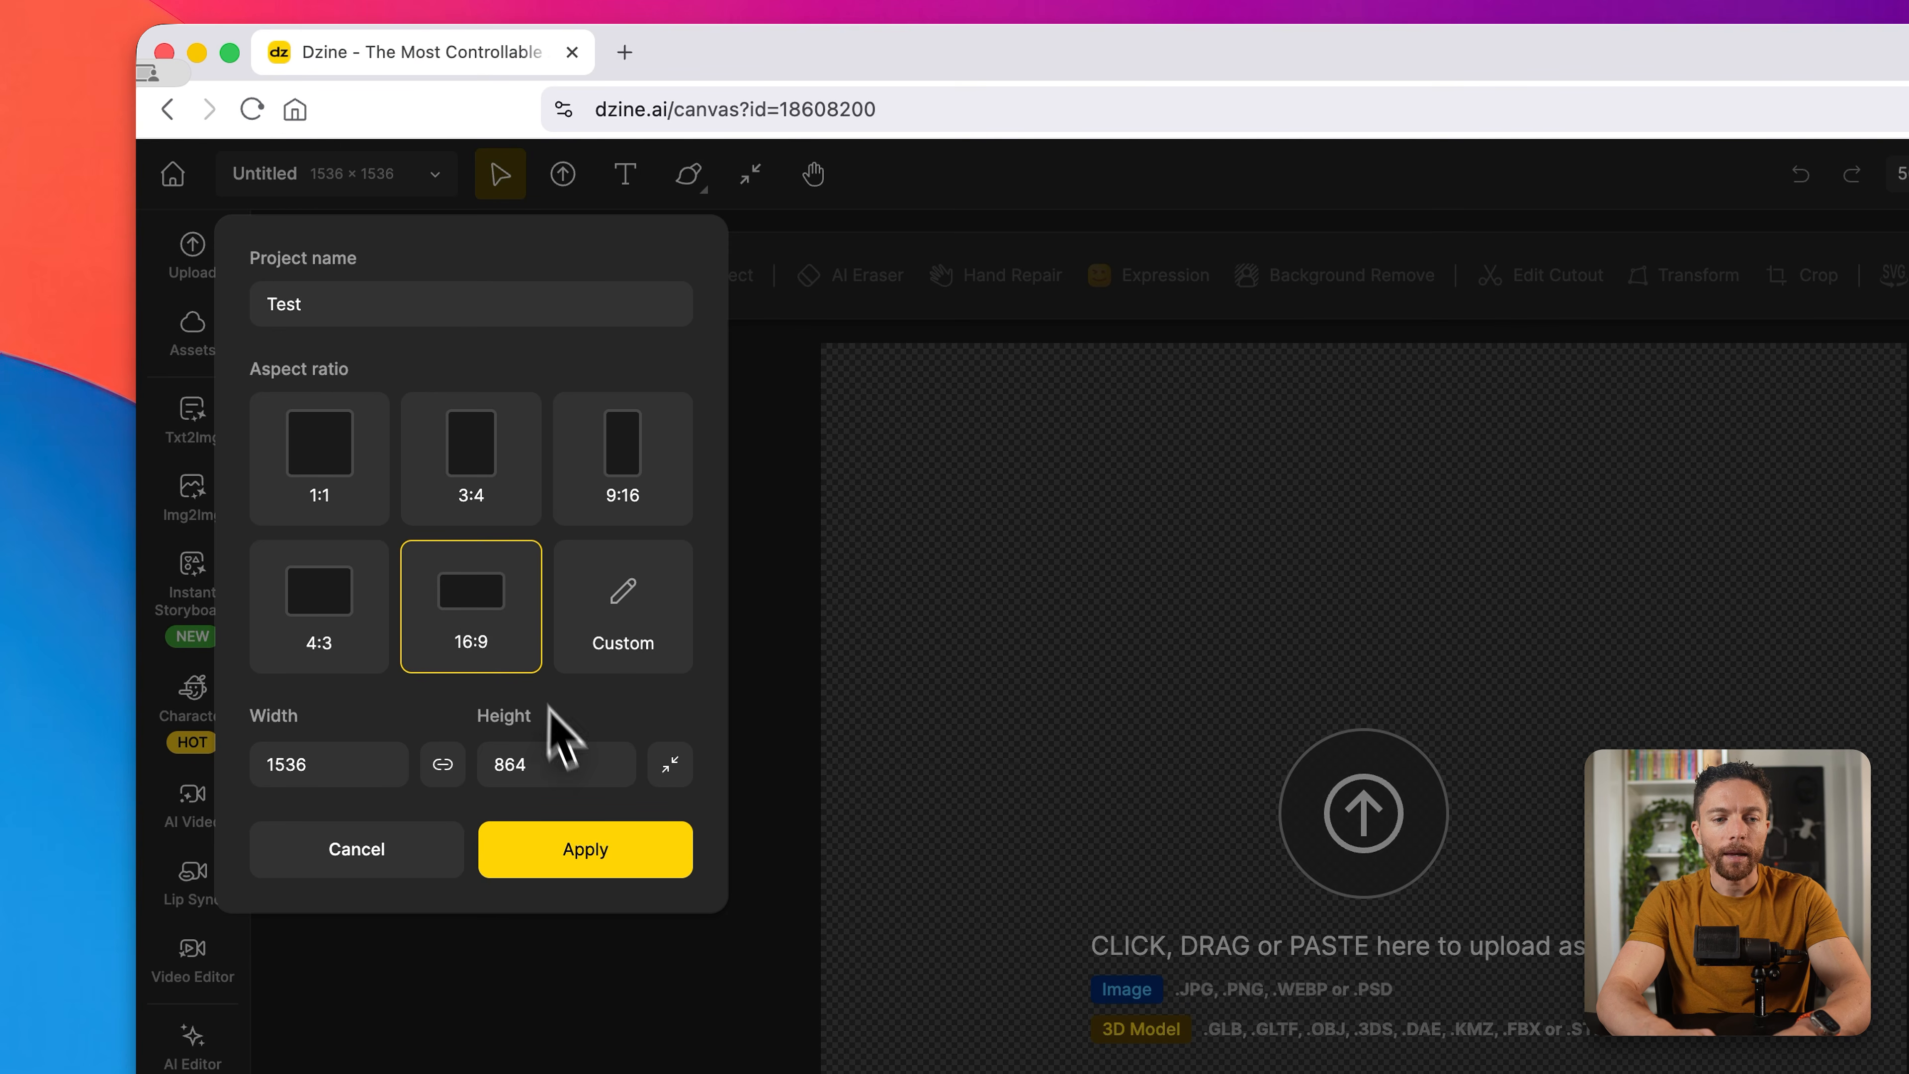
click(606, 856)
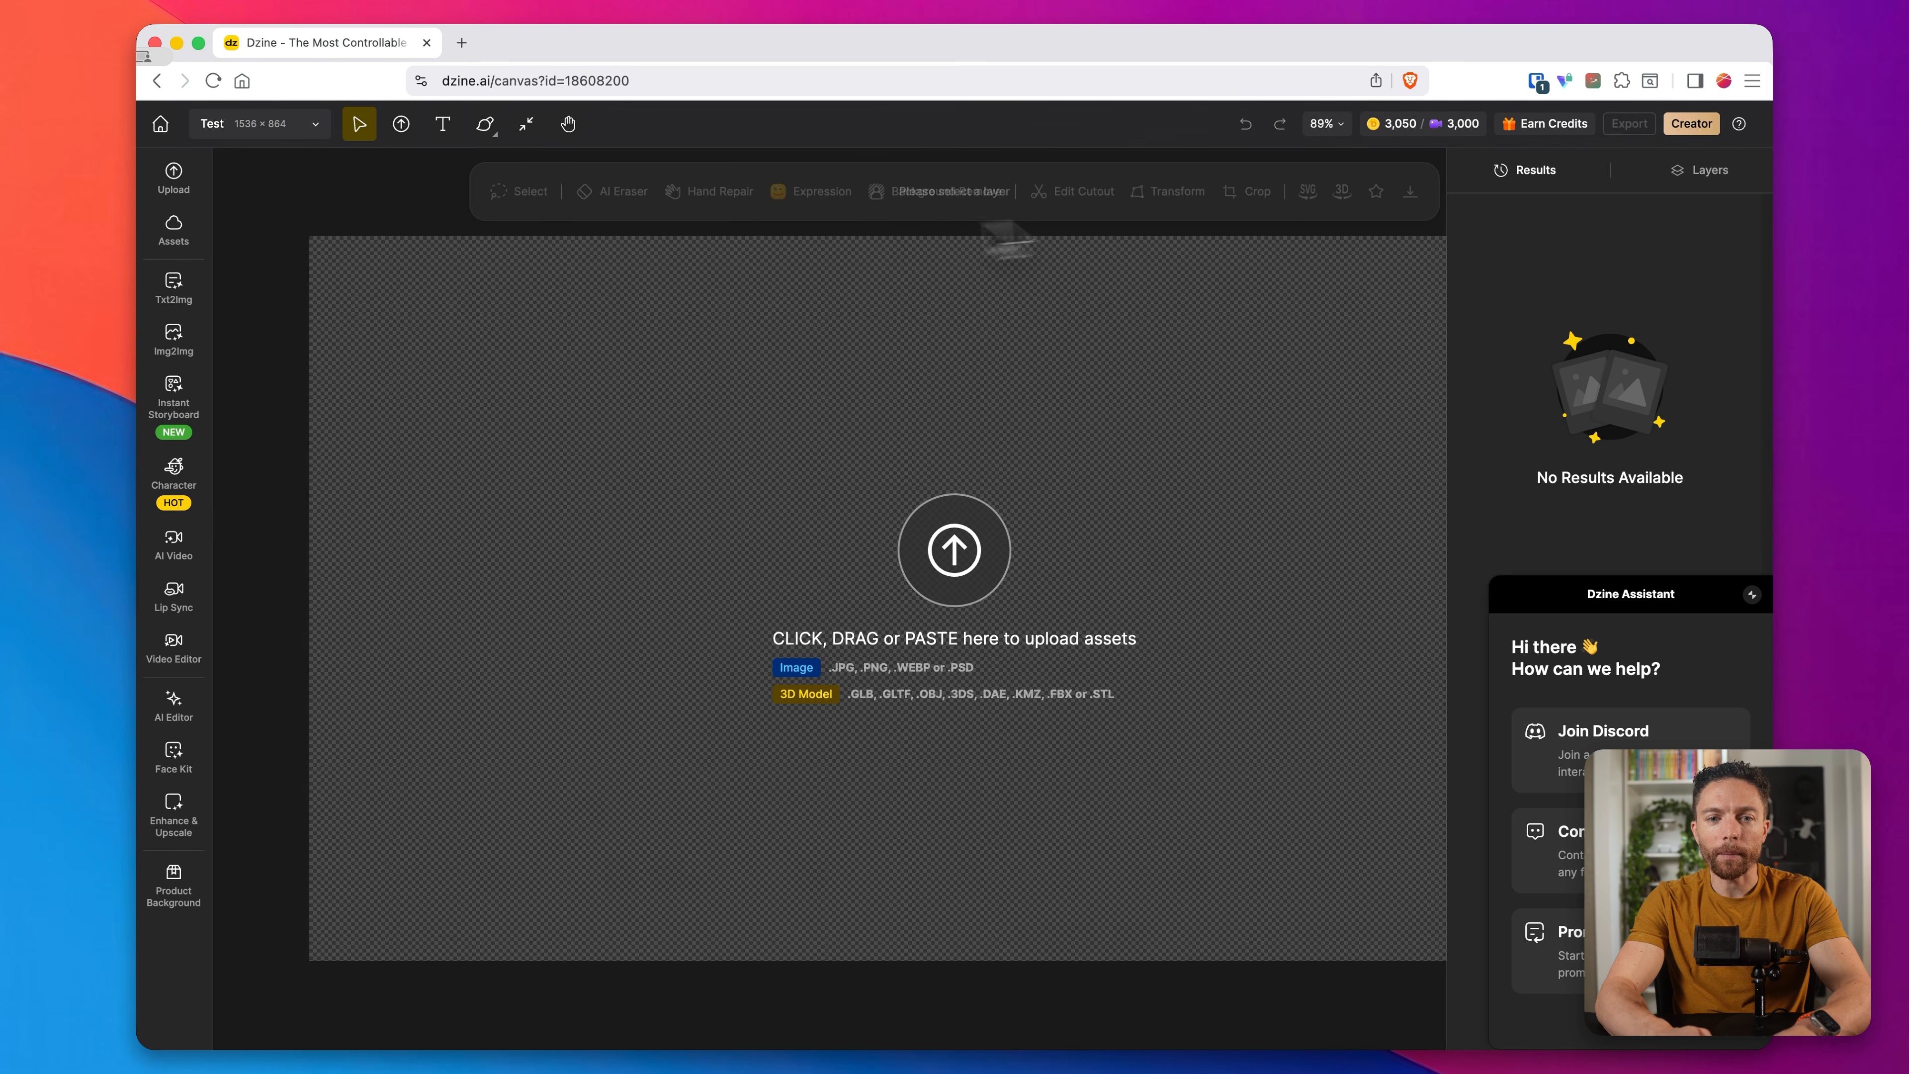
Step: Open the Lip Sync tool and set the generation mode to Pro
mouse_move(175, 284)
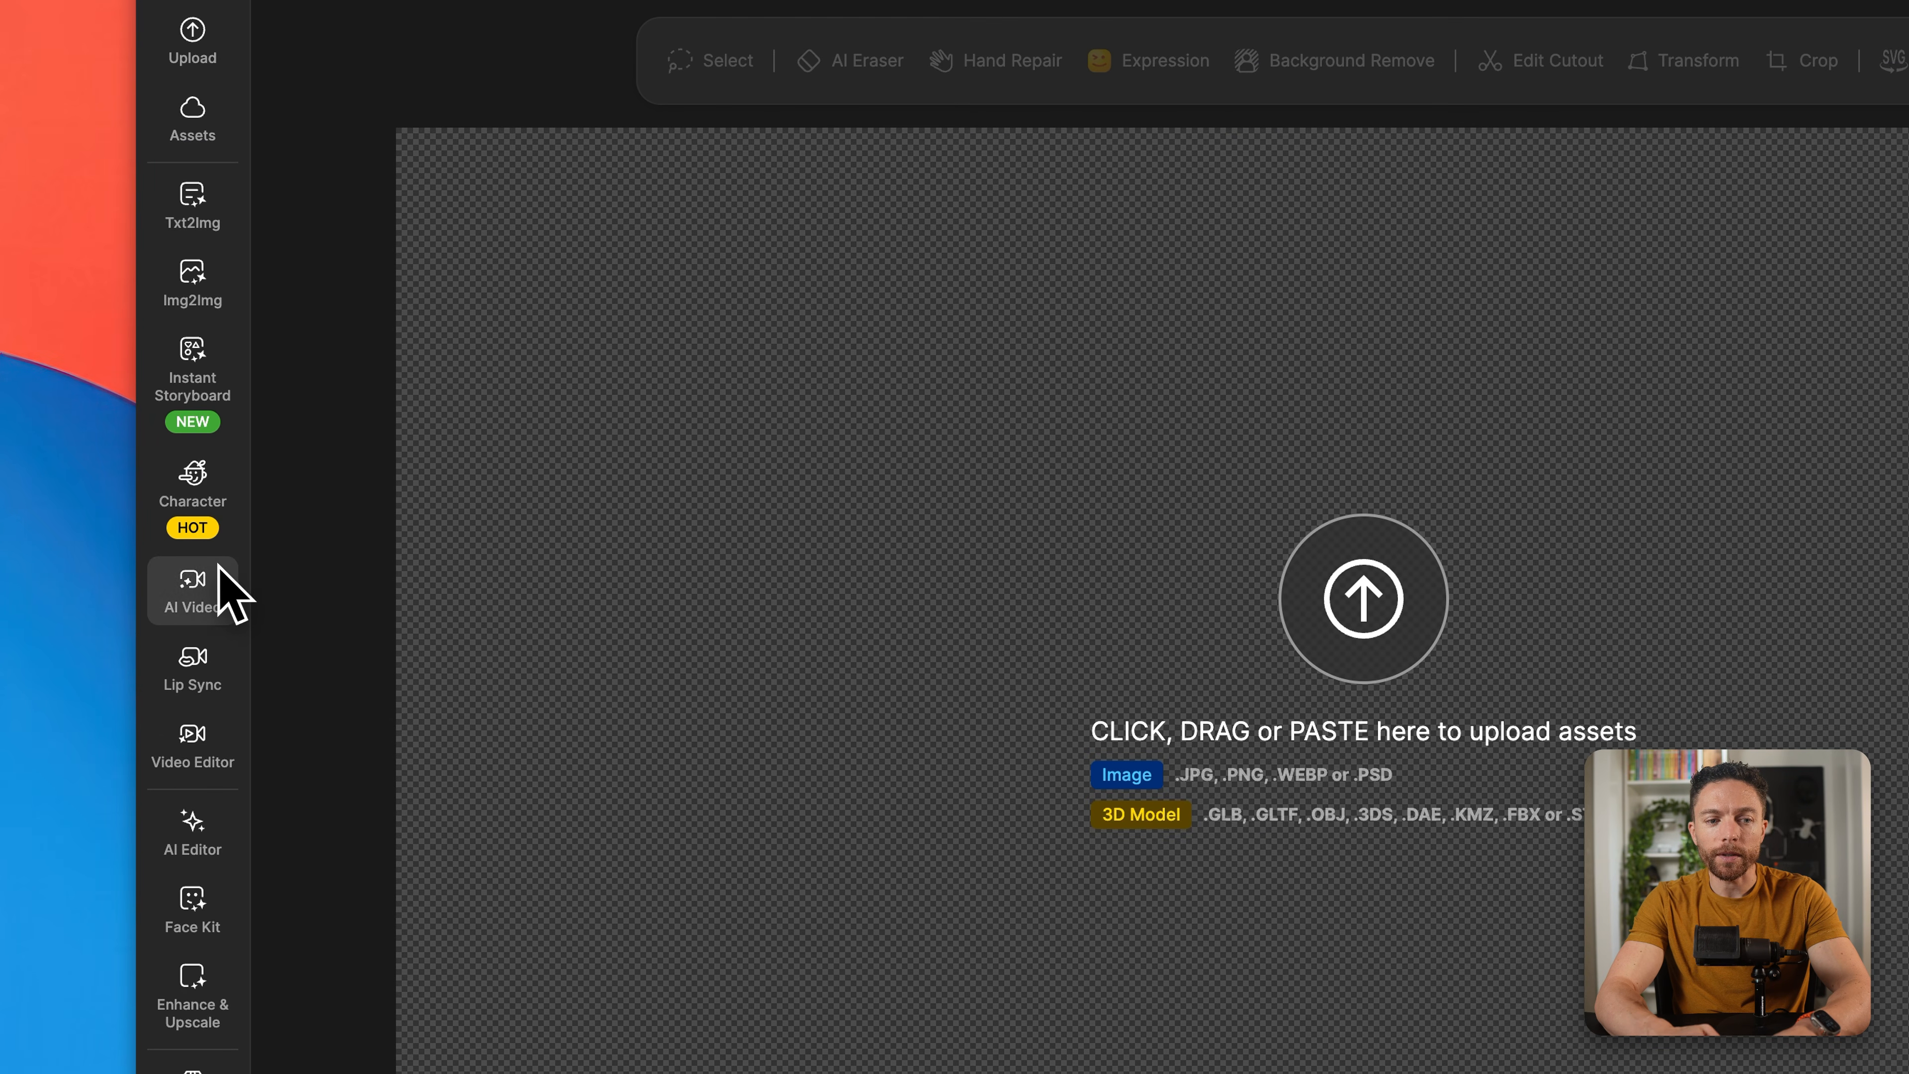
mouse_move(228, 683)
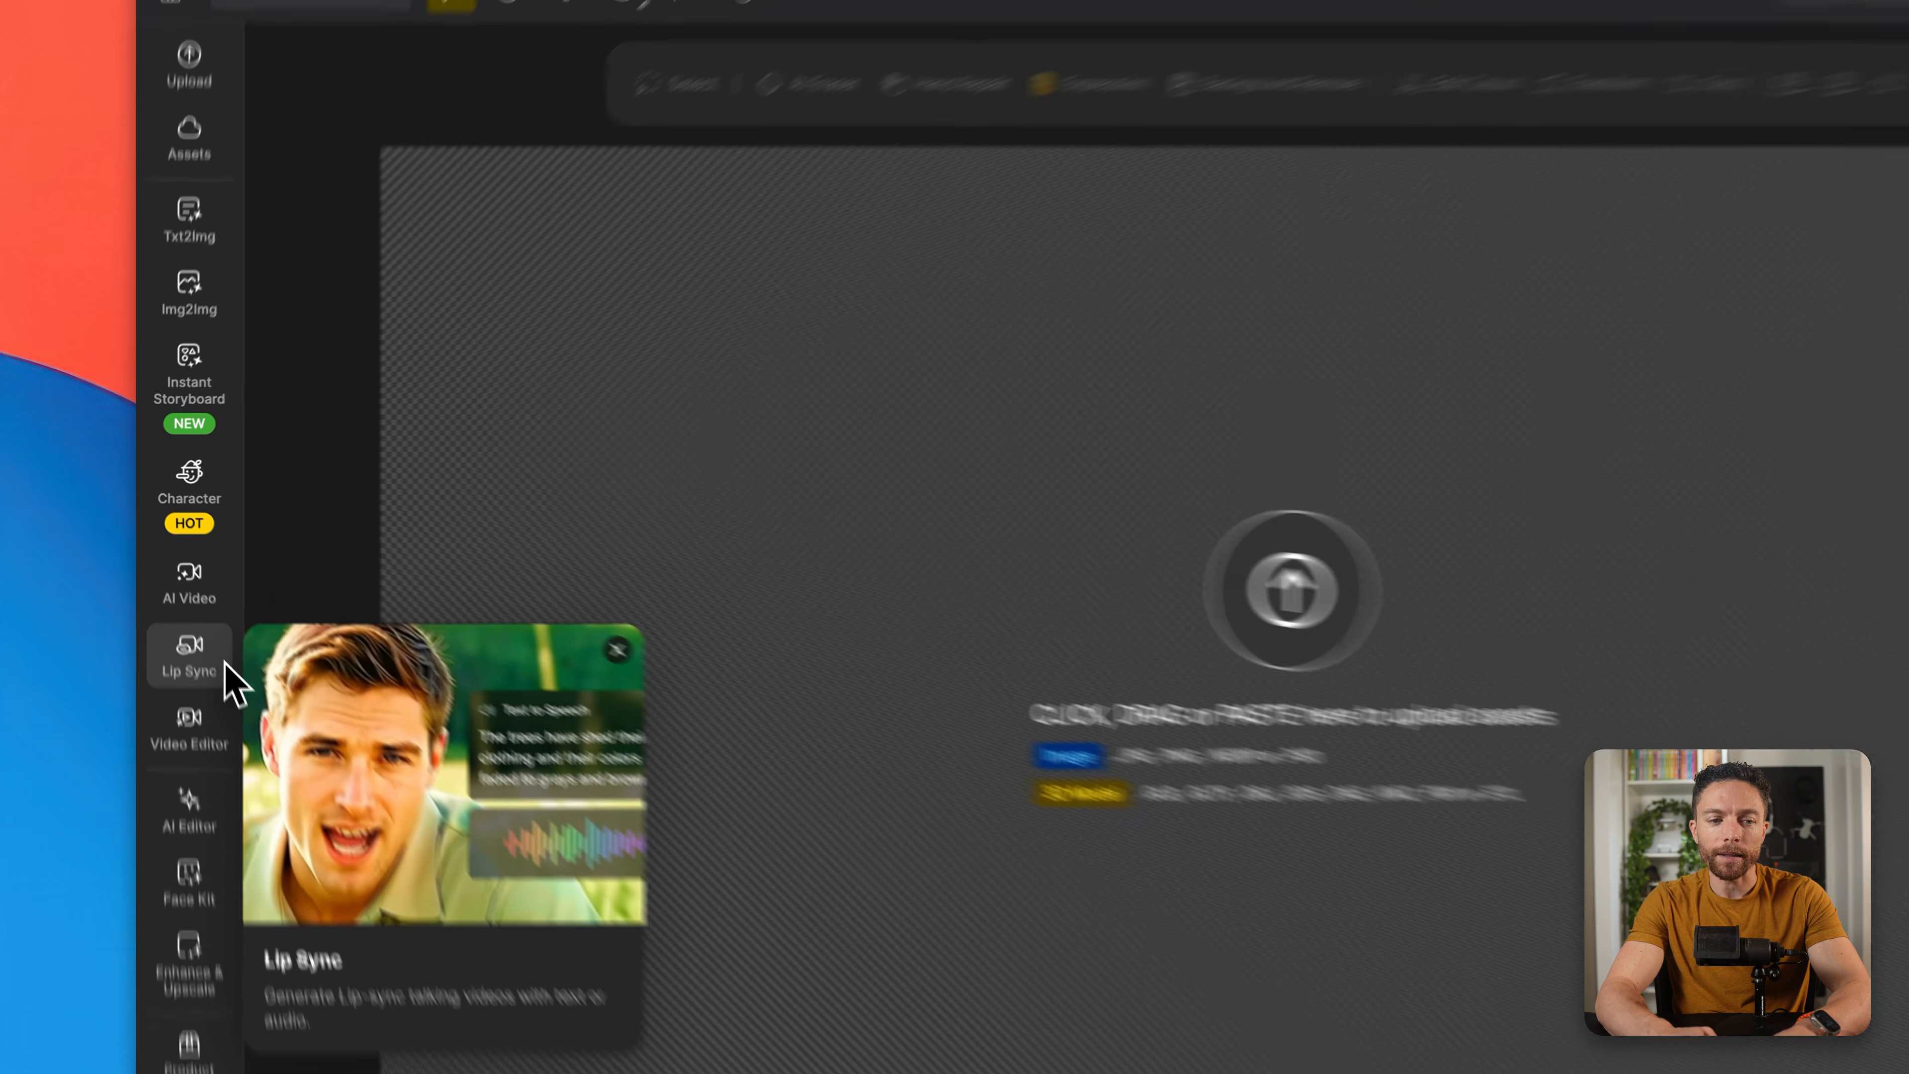
click(223, 666)
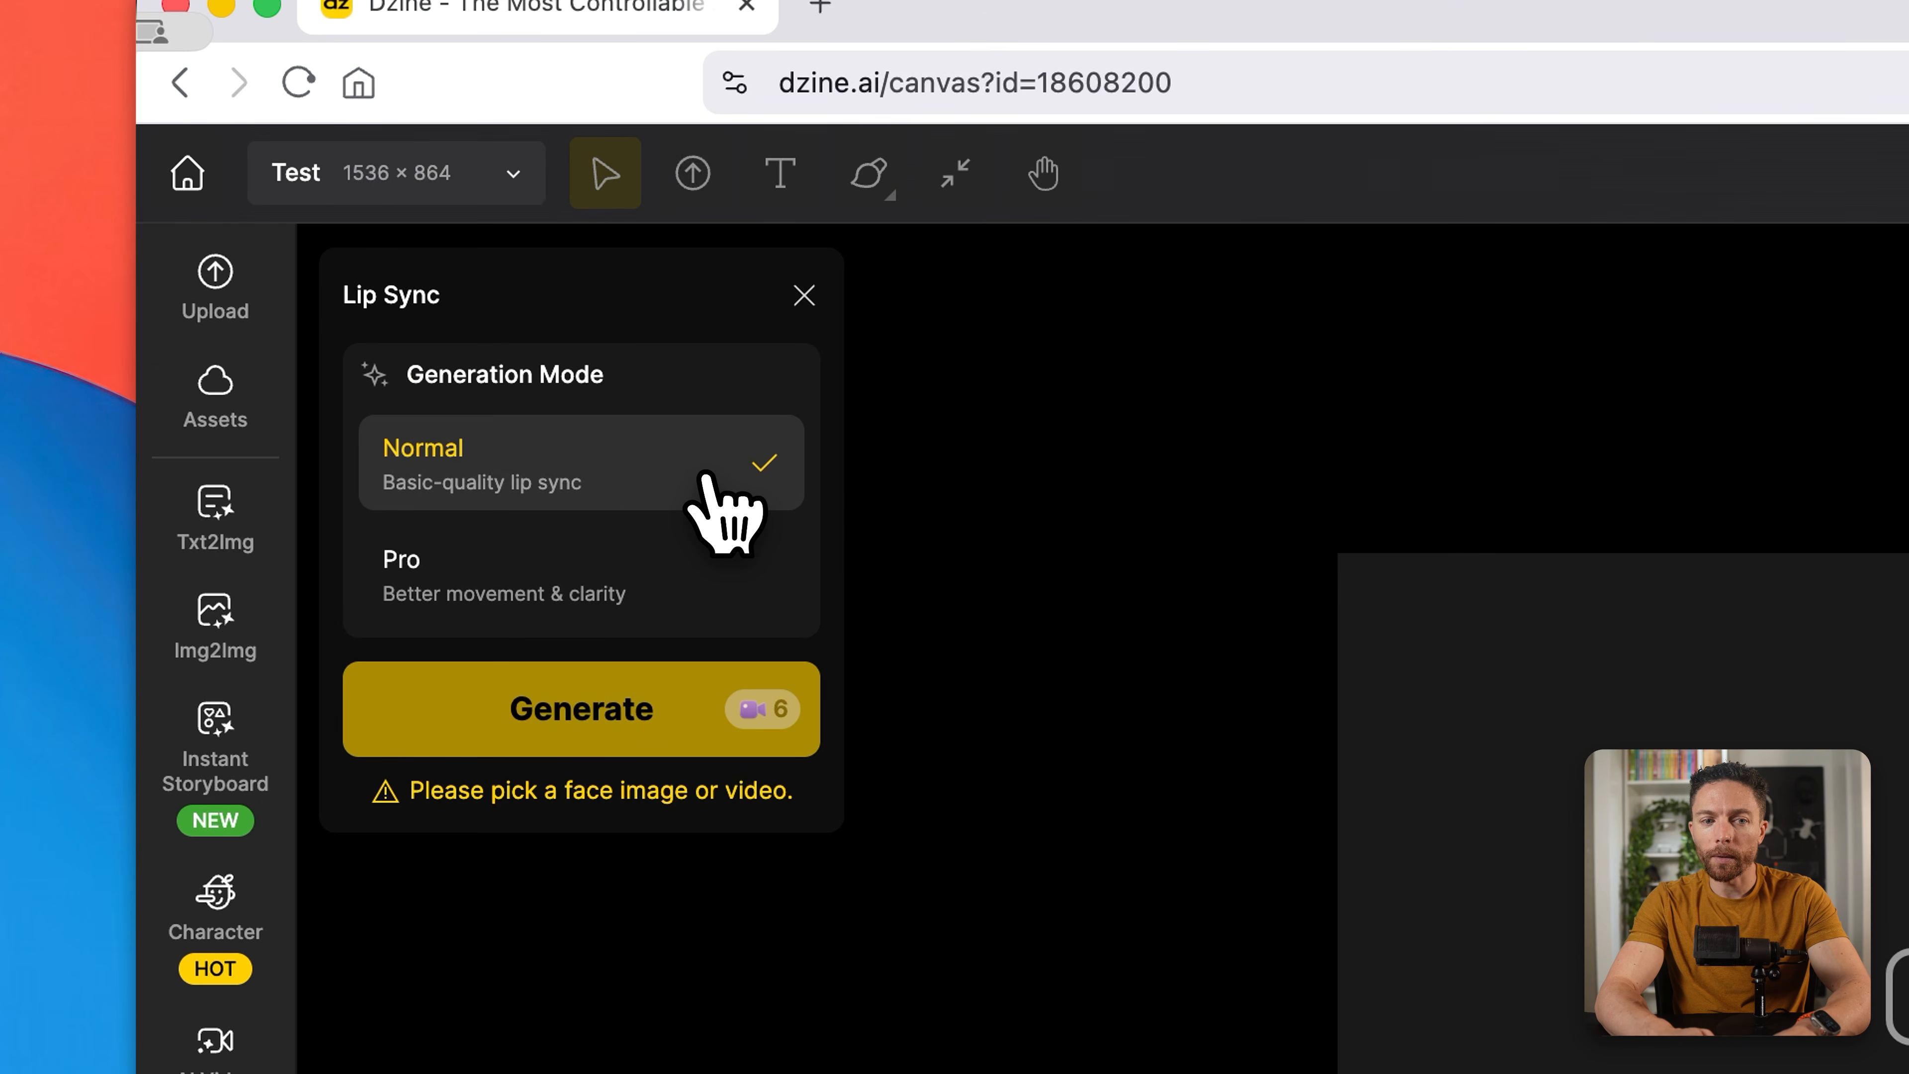
click(721, 594)
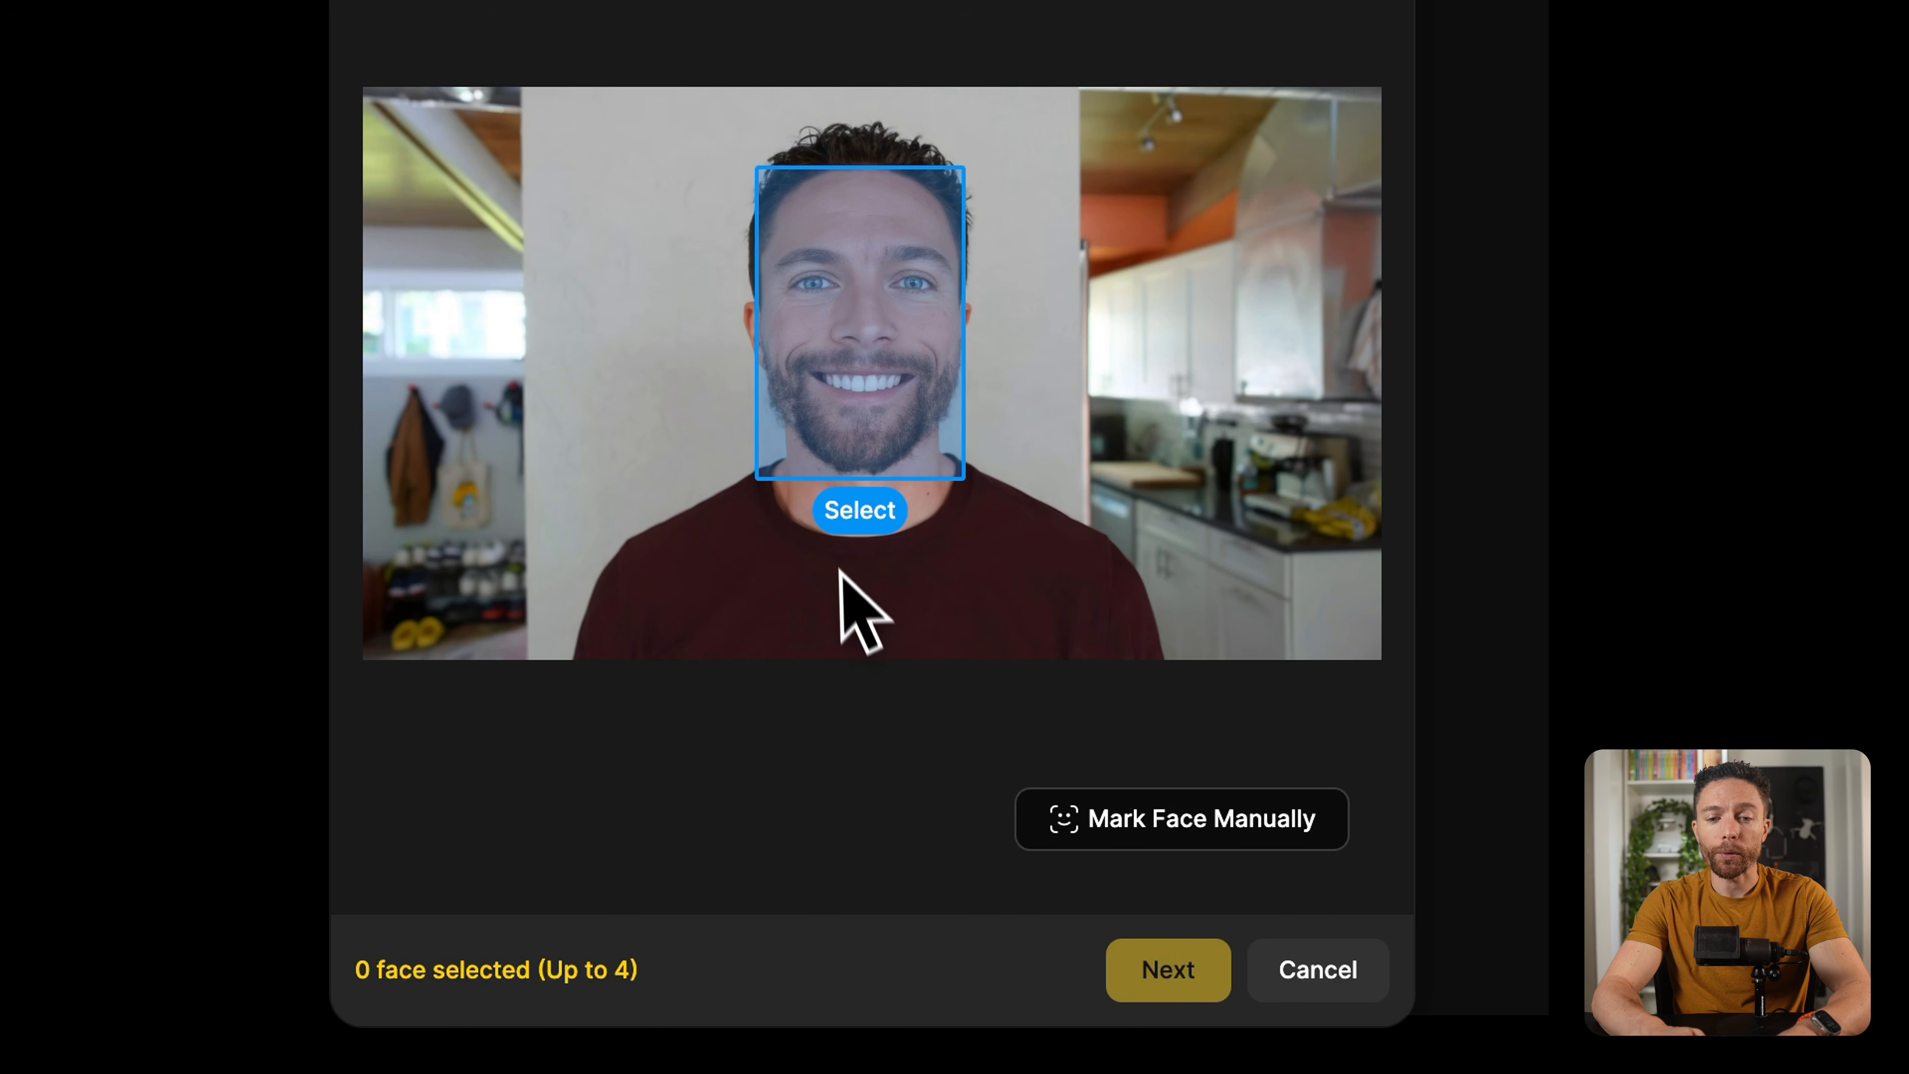
Step: Select the detected face in the portrait and crop the image to 16:9 at its full extent
click(871, 526)
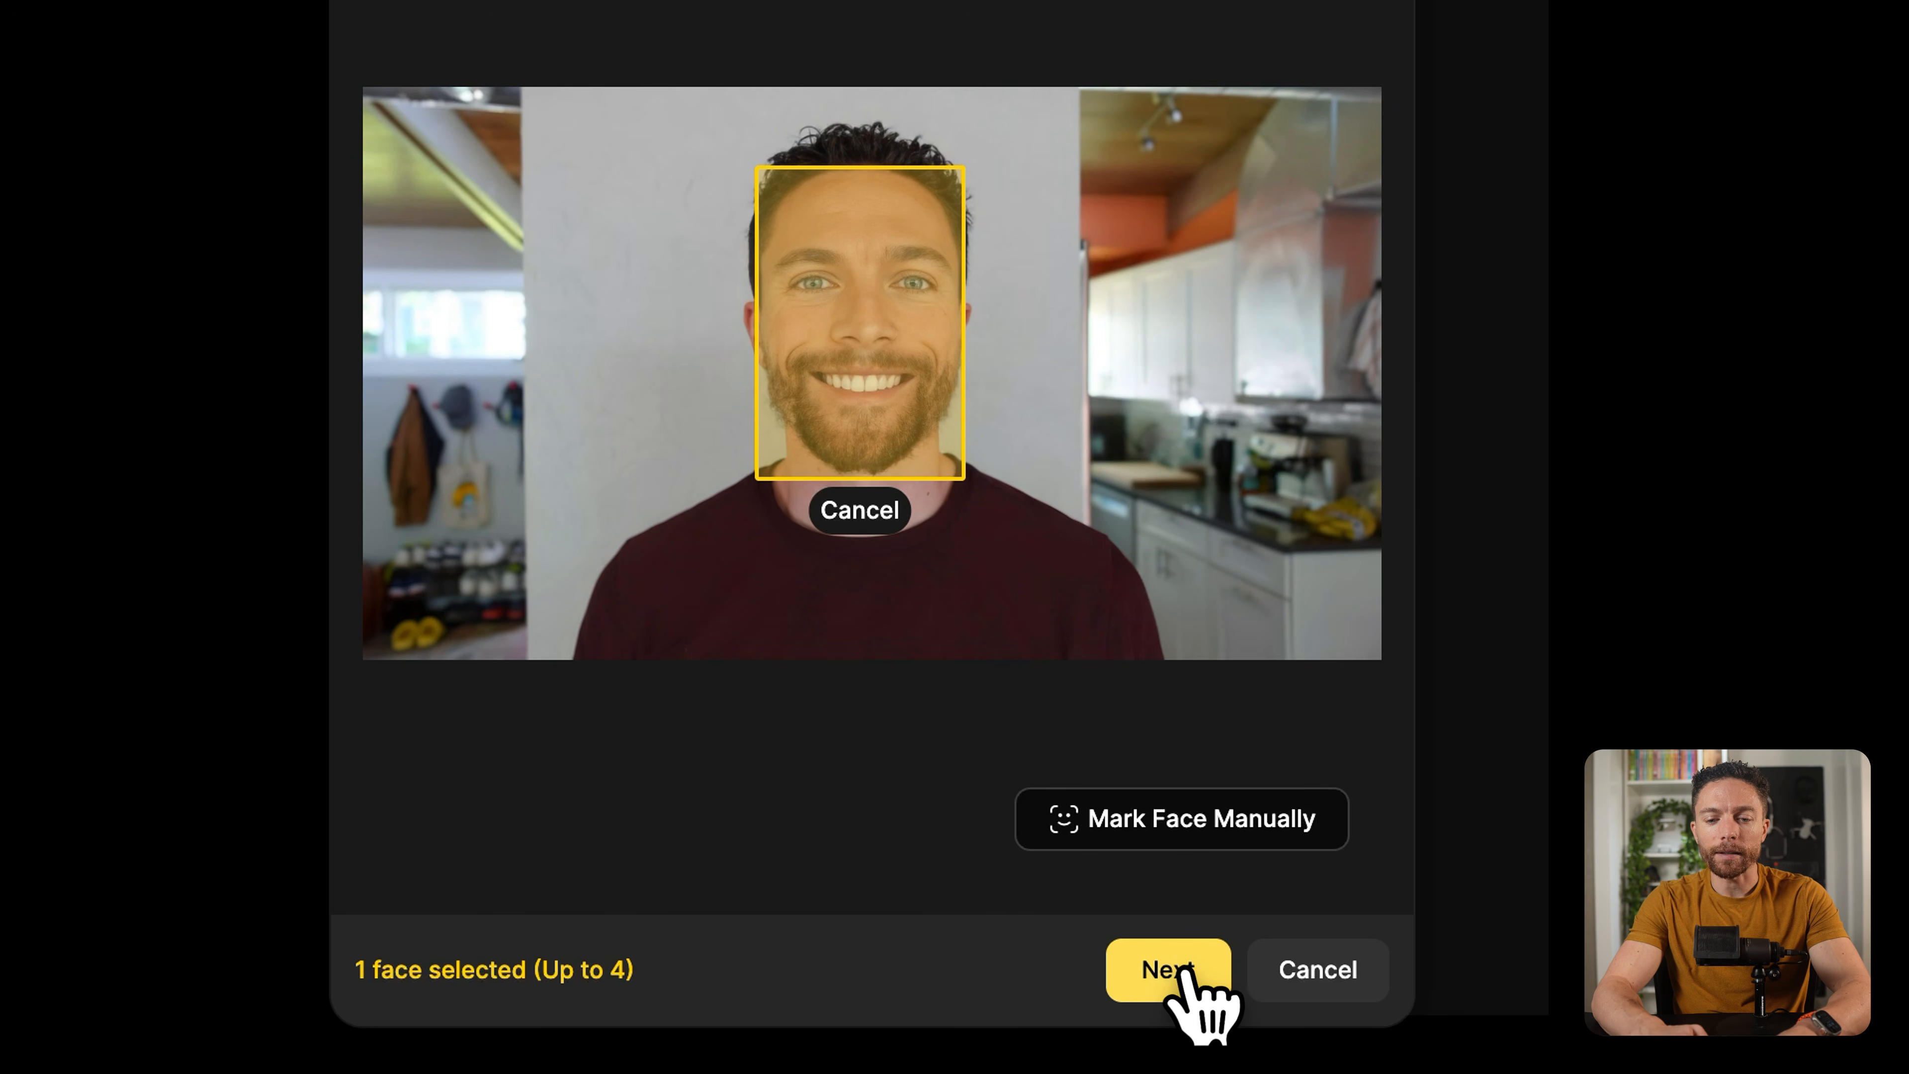
click(1195, 977)
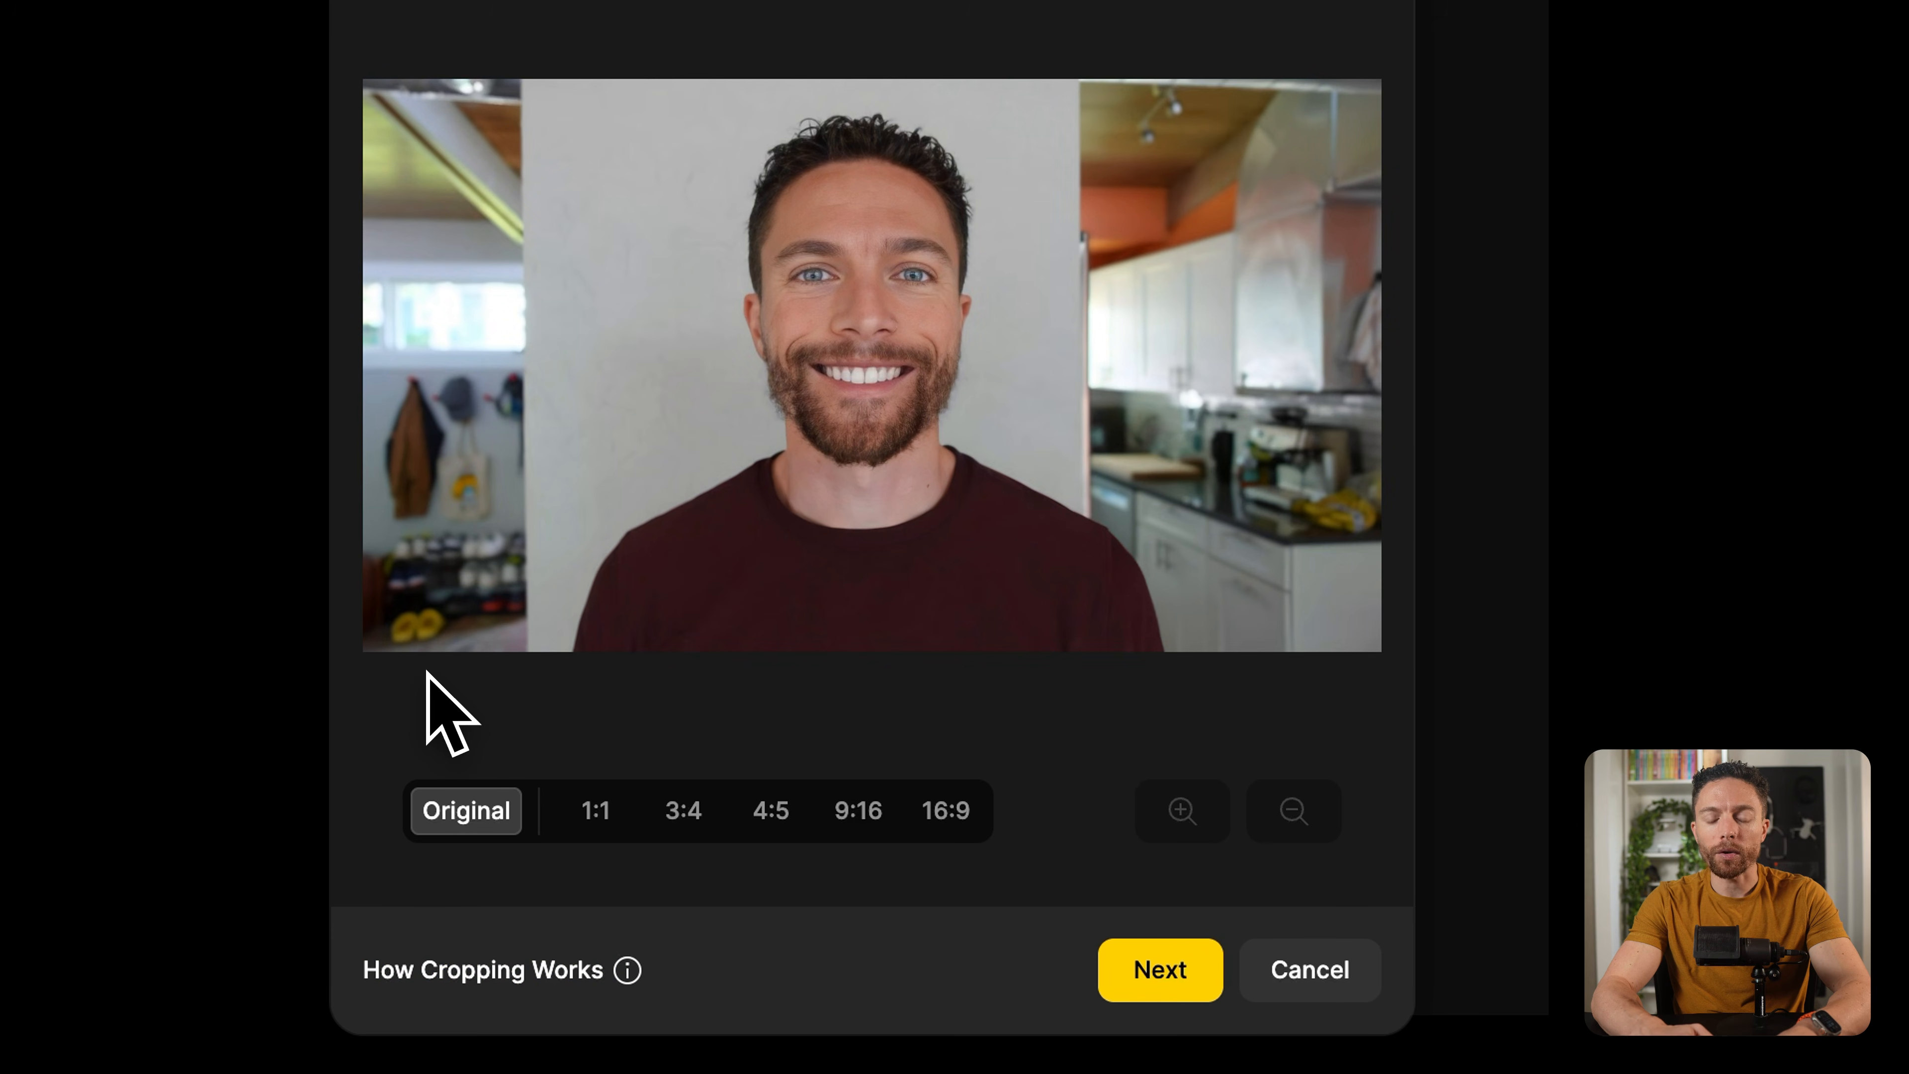
click(973, 823)
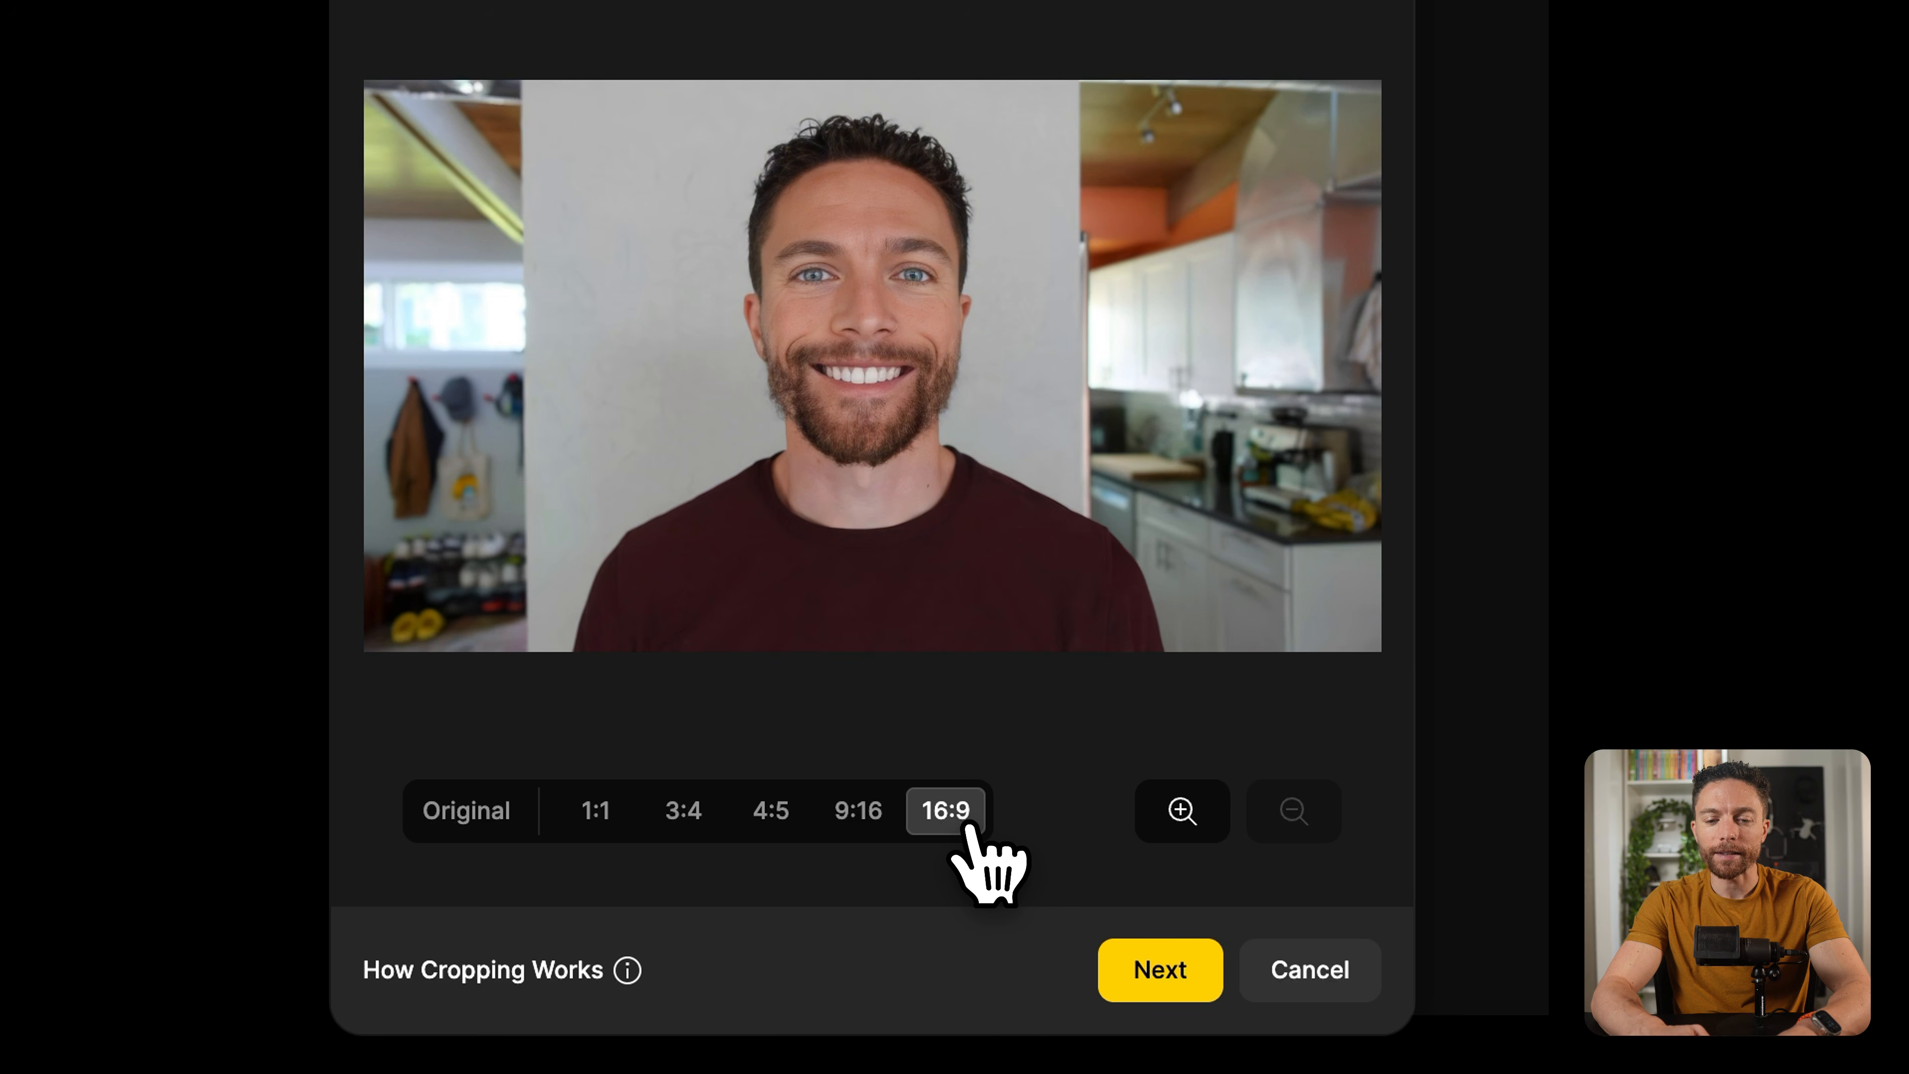
click(1180, 820)
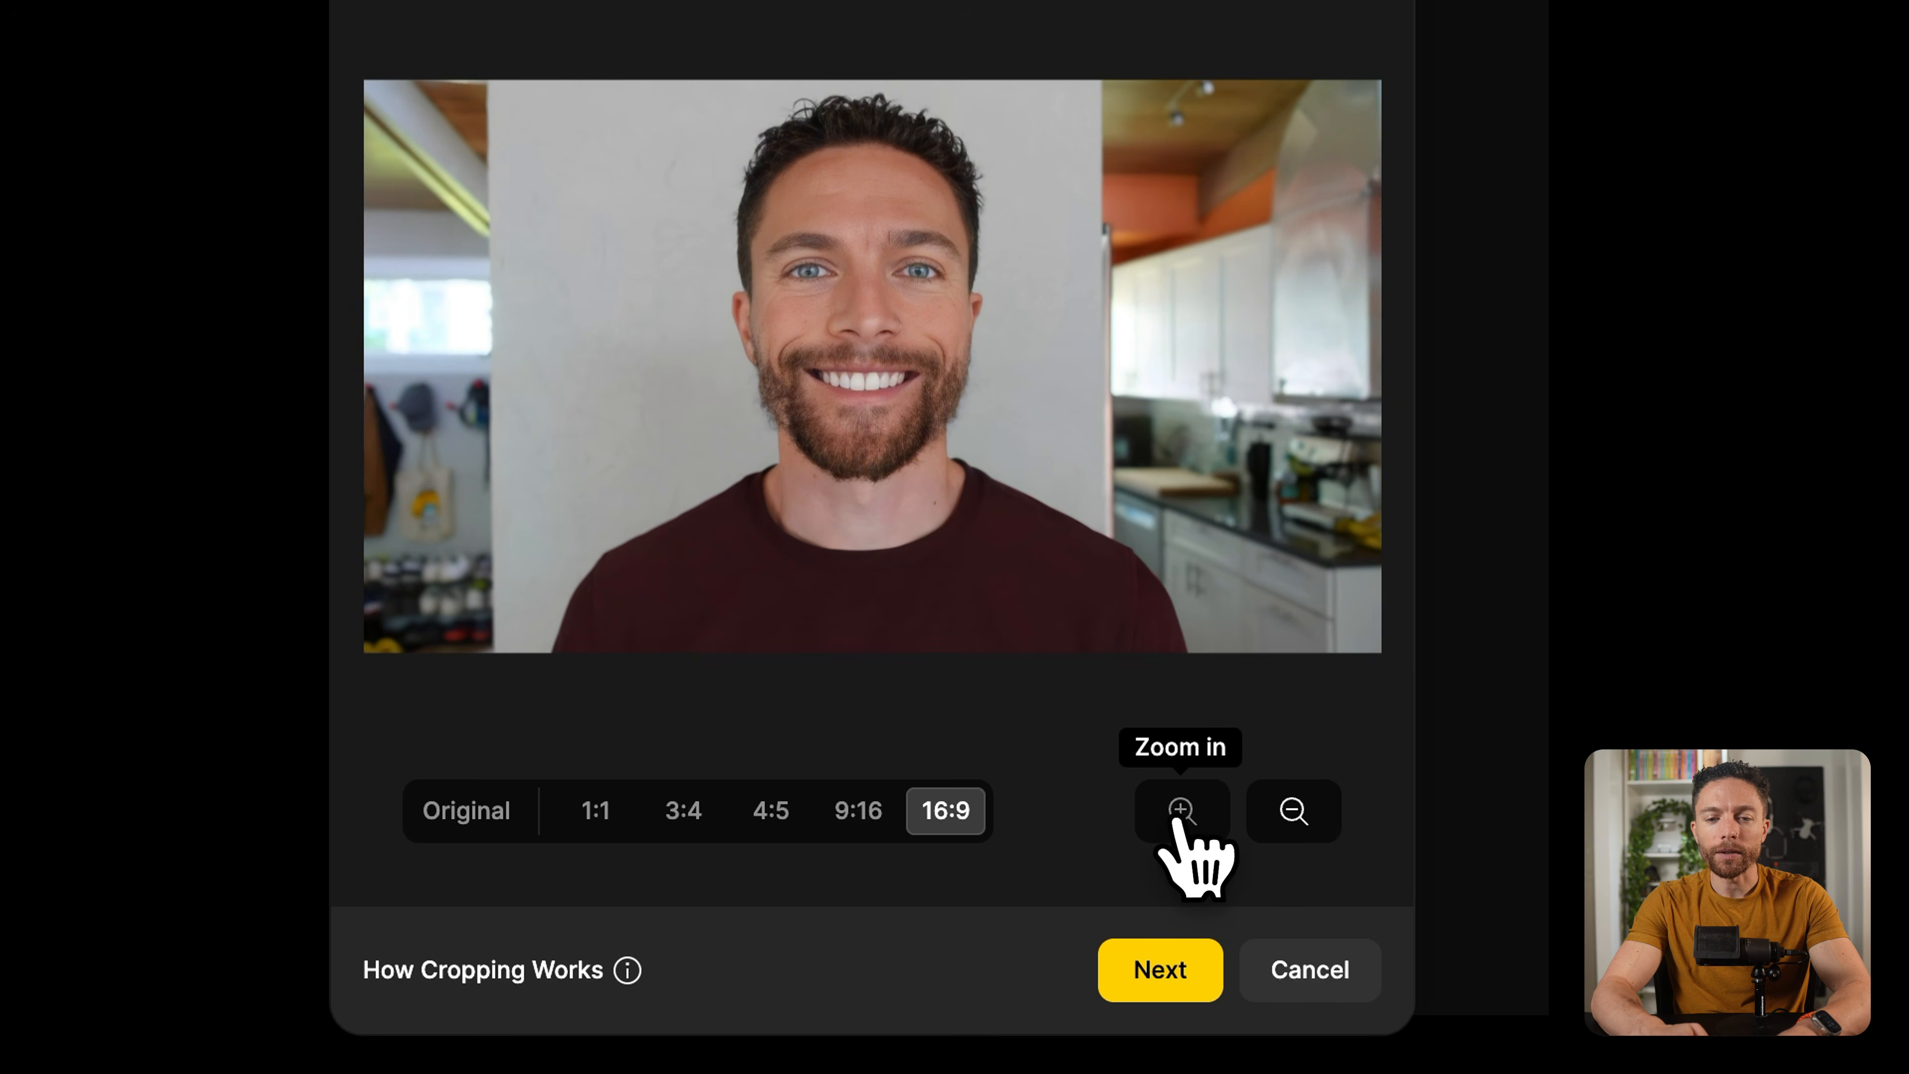
click(1311, 825)
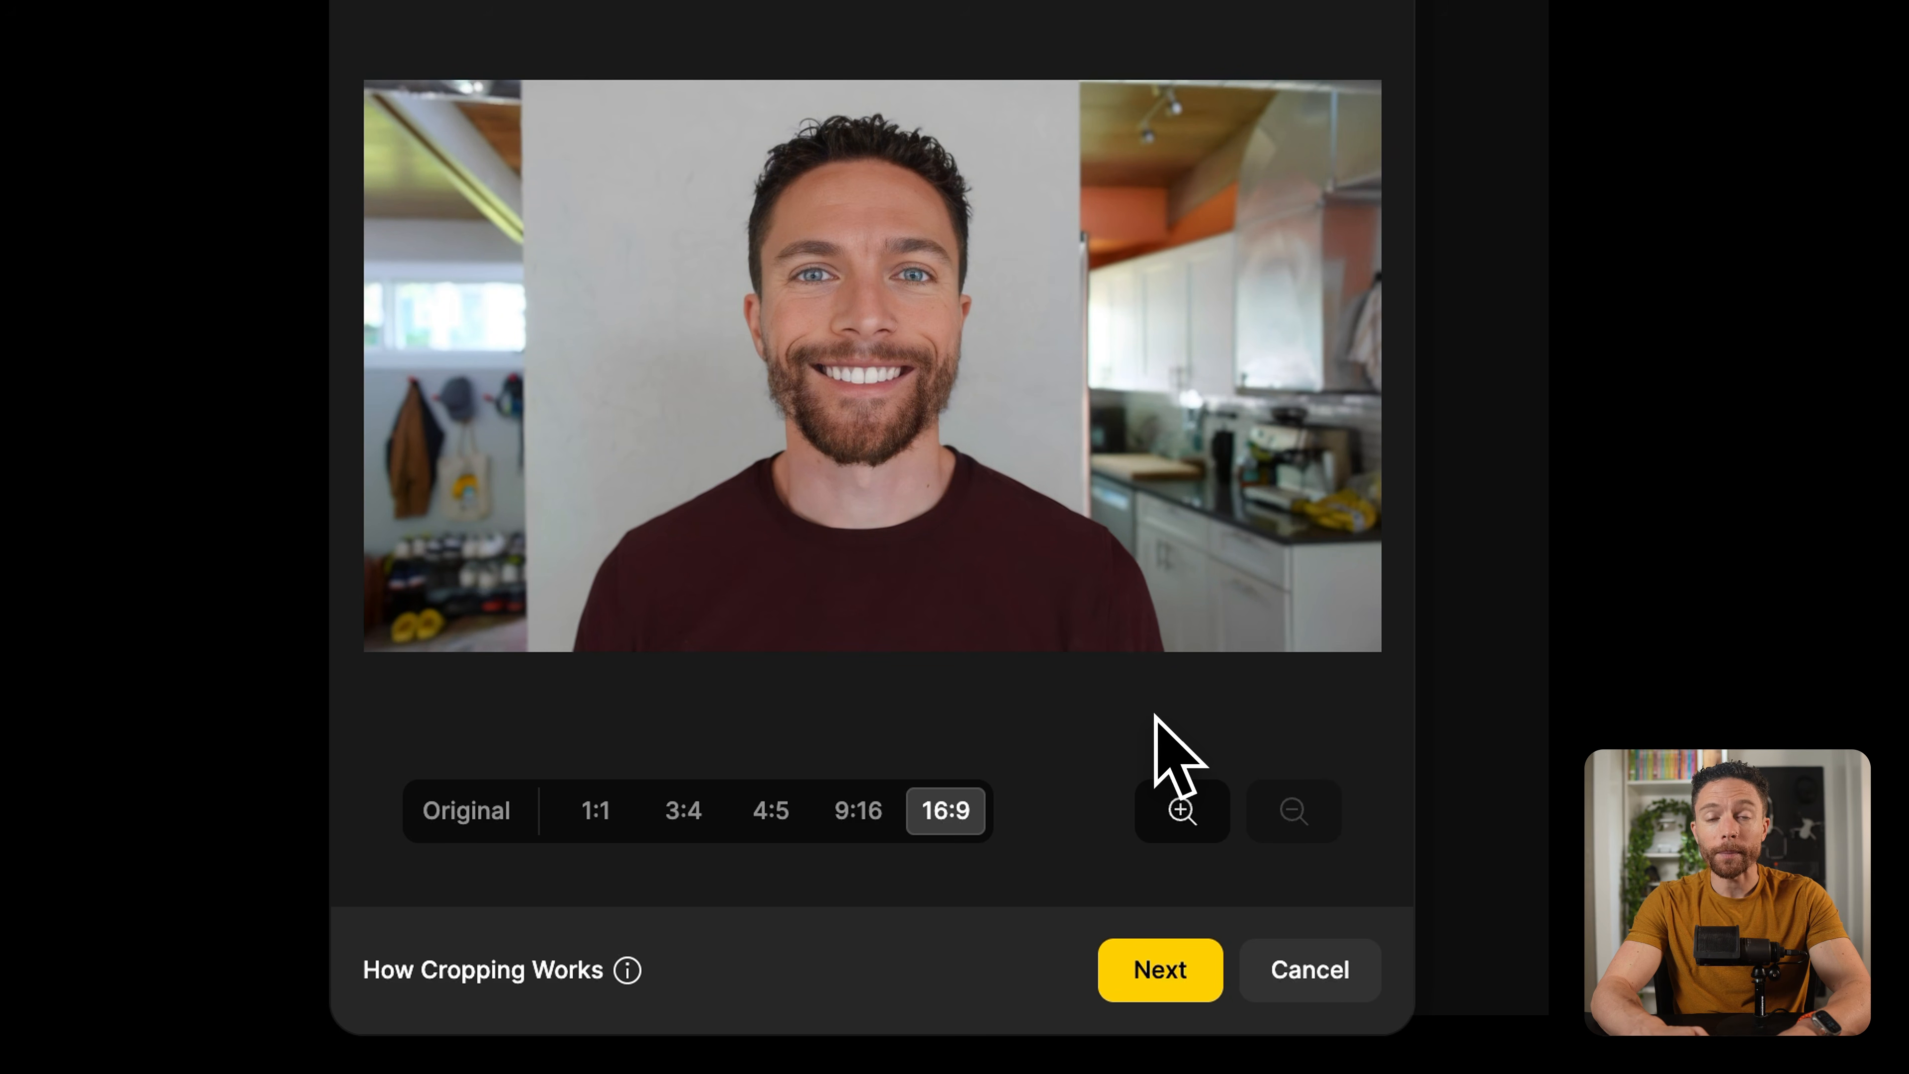
click(1153, 979)
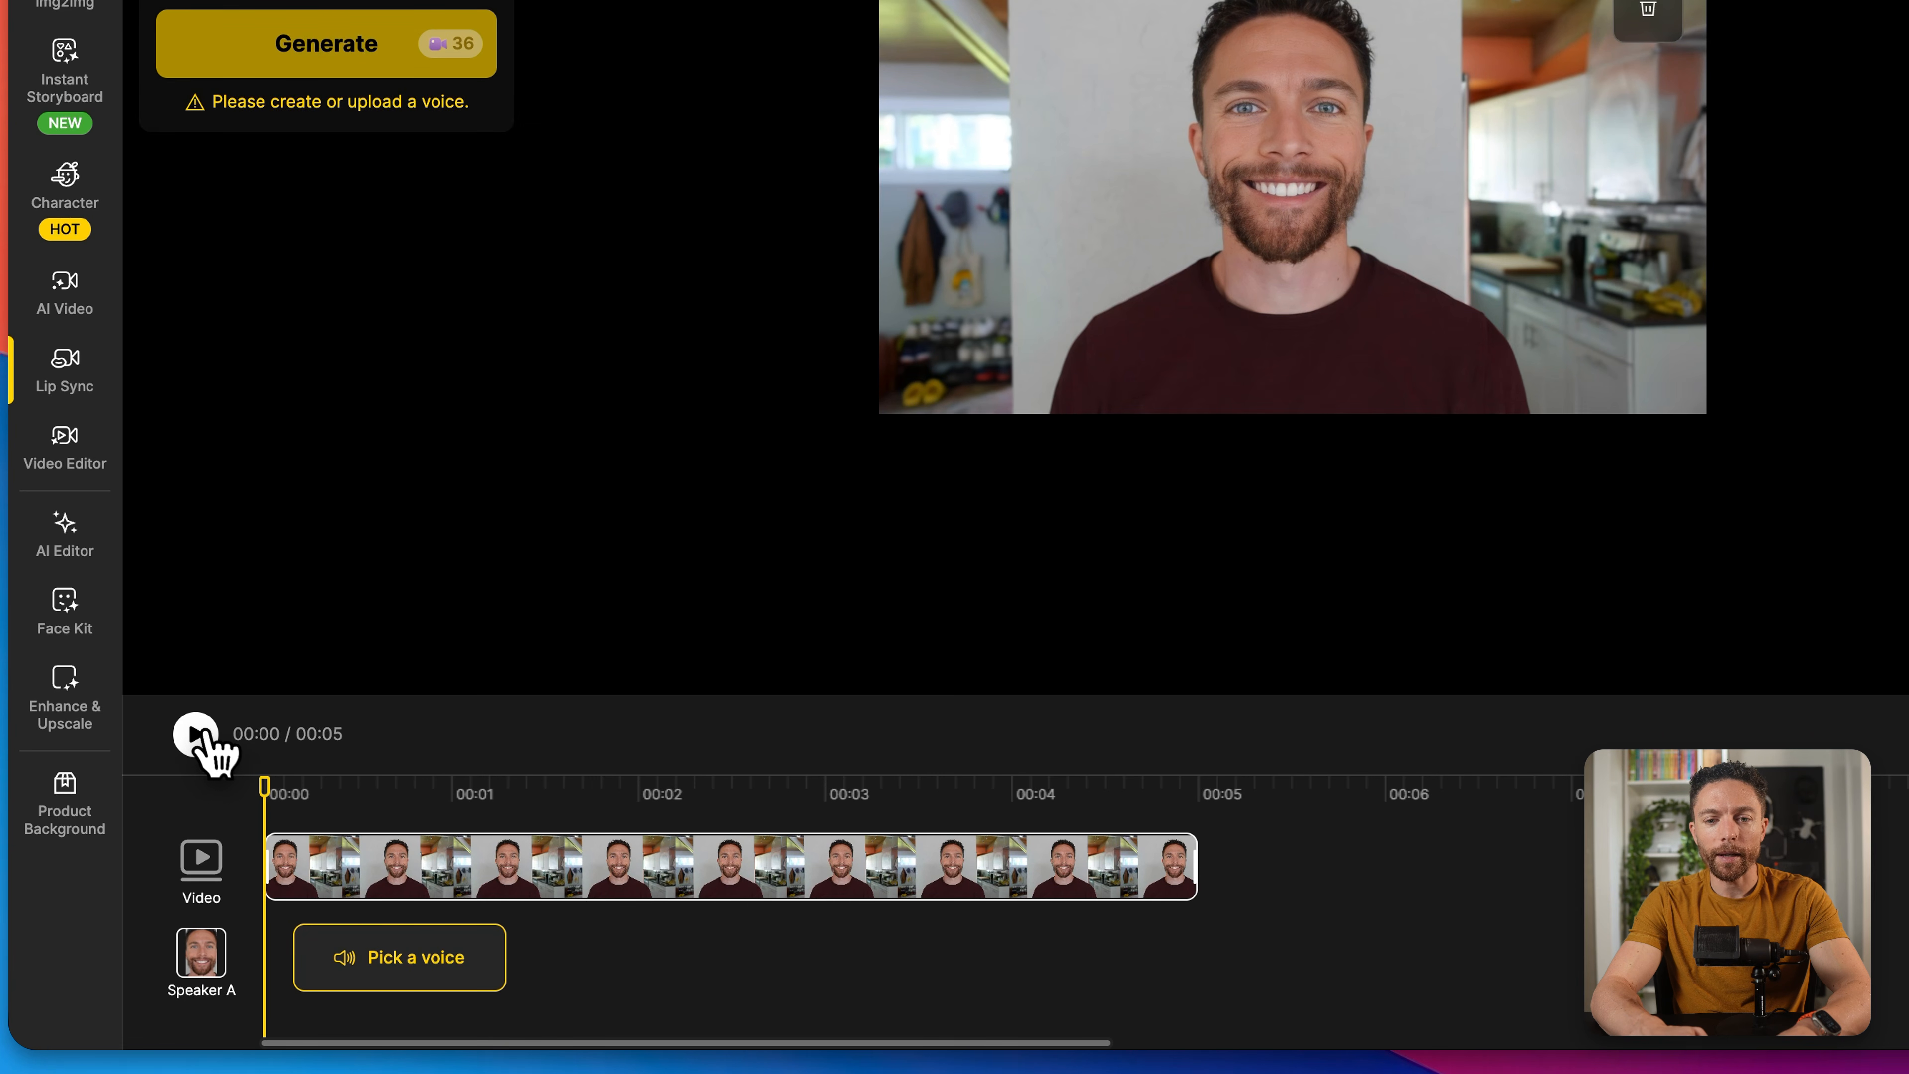
Step: Play a few seconds of the clip on the timeline and return the playhead close to the start
click(197, 735)
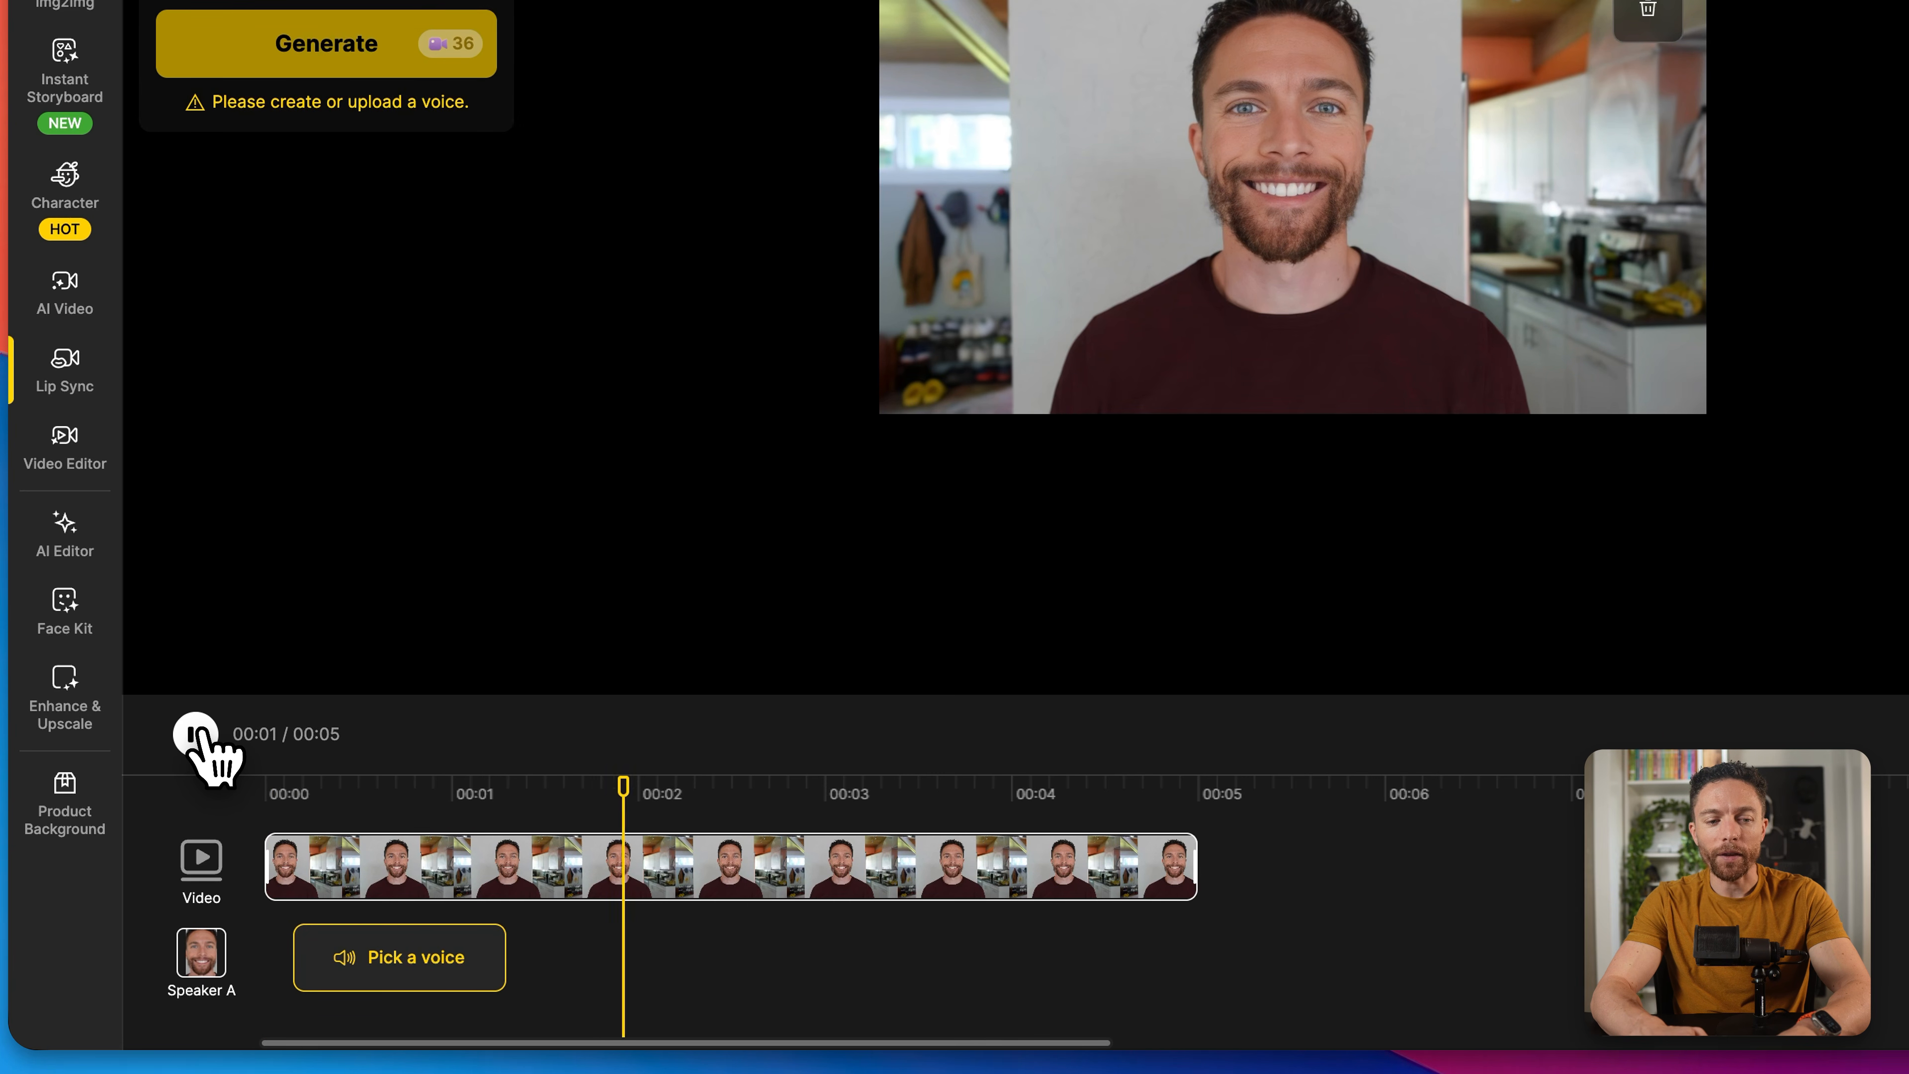
click(197, 735)
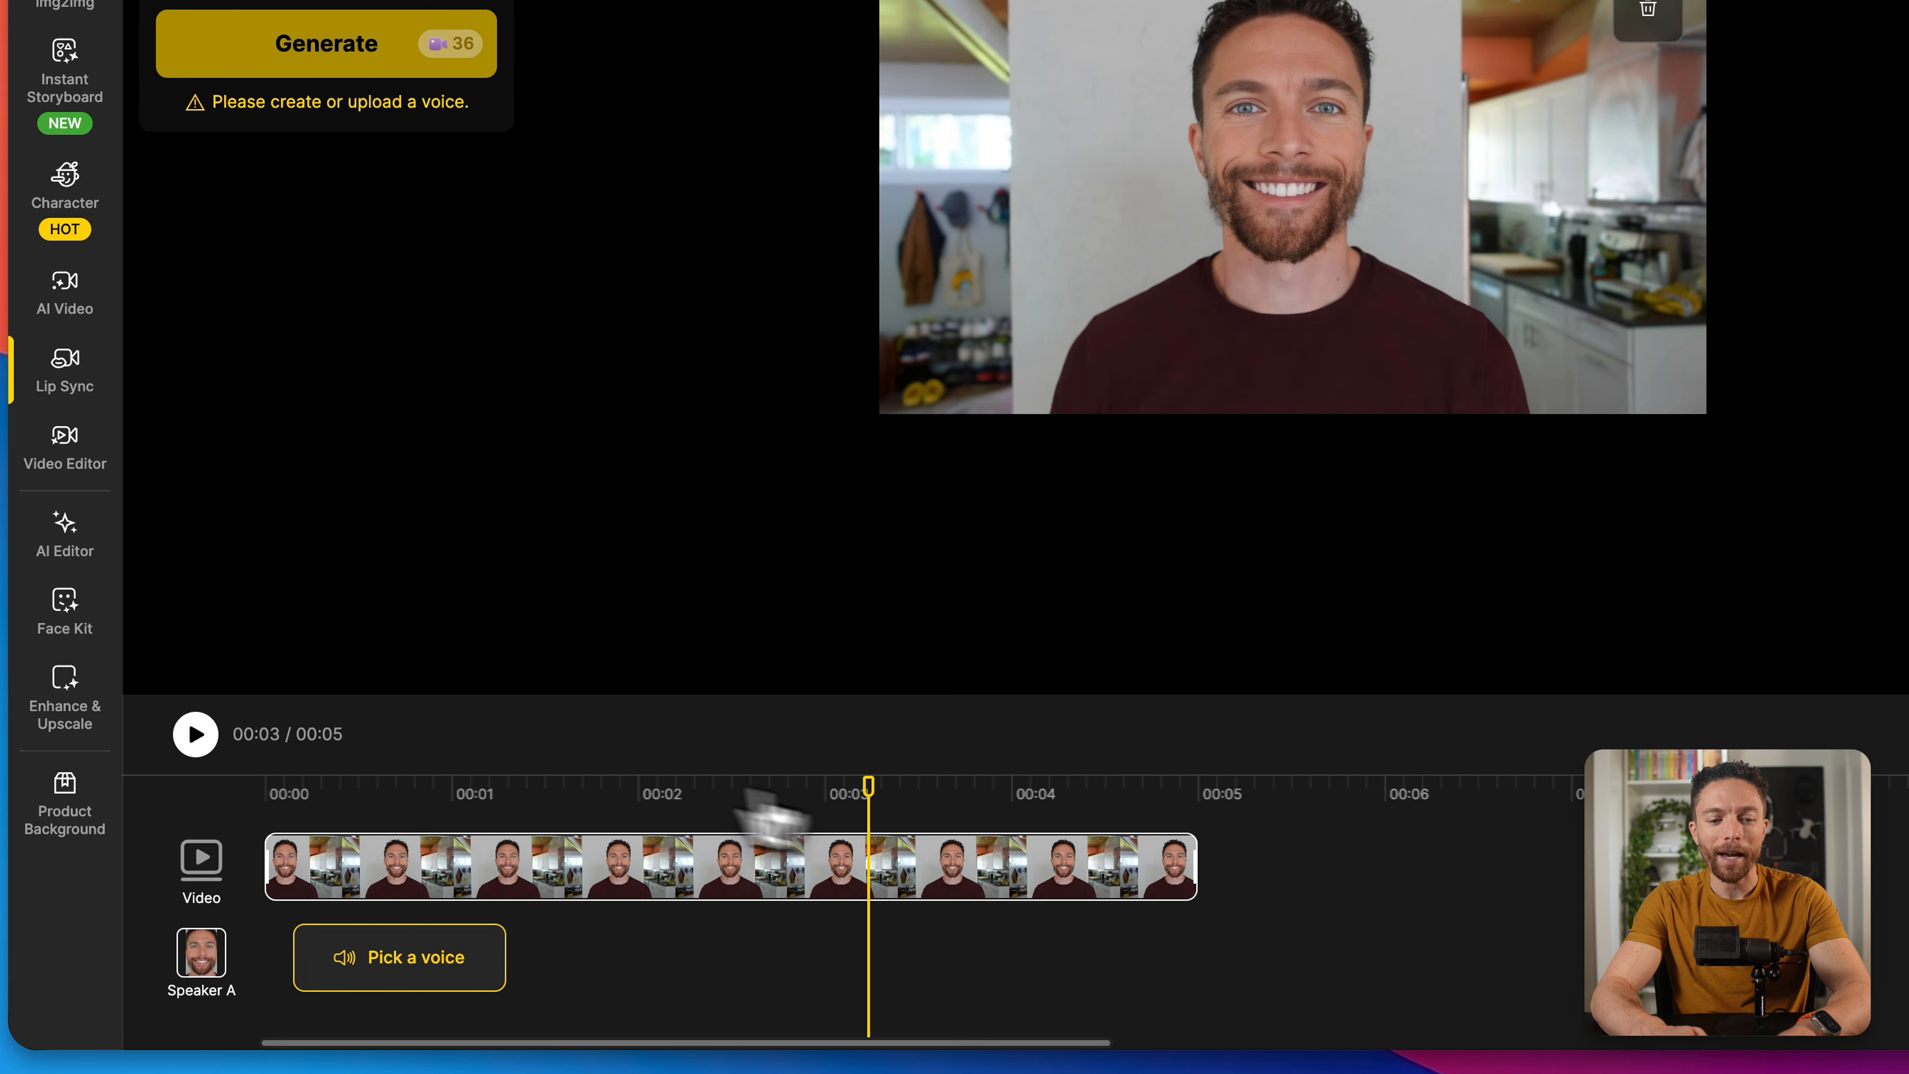
drag(868, 786, 311, 817)
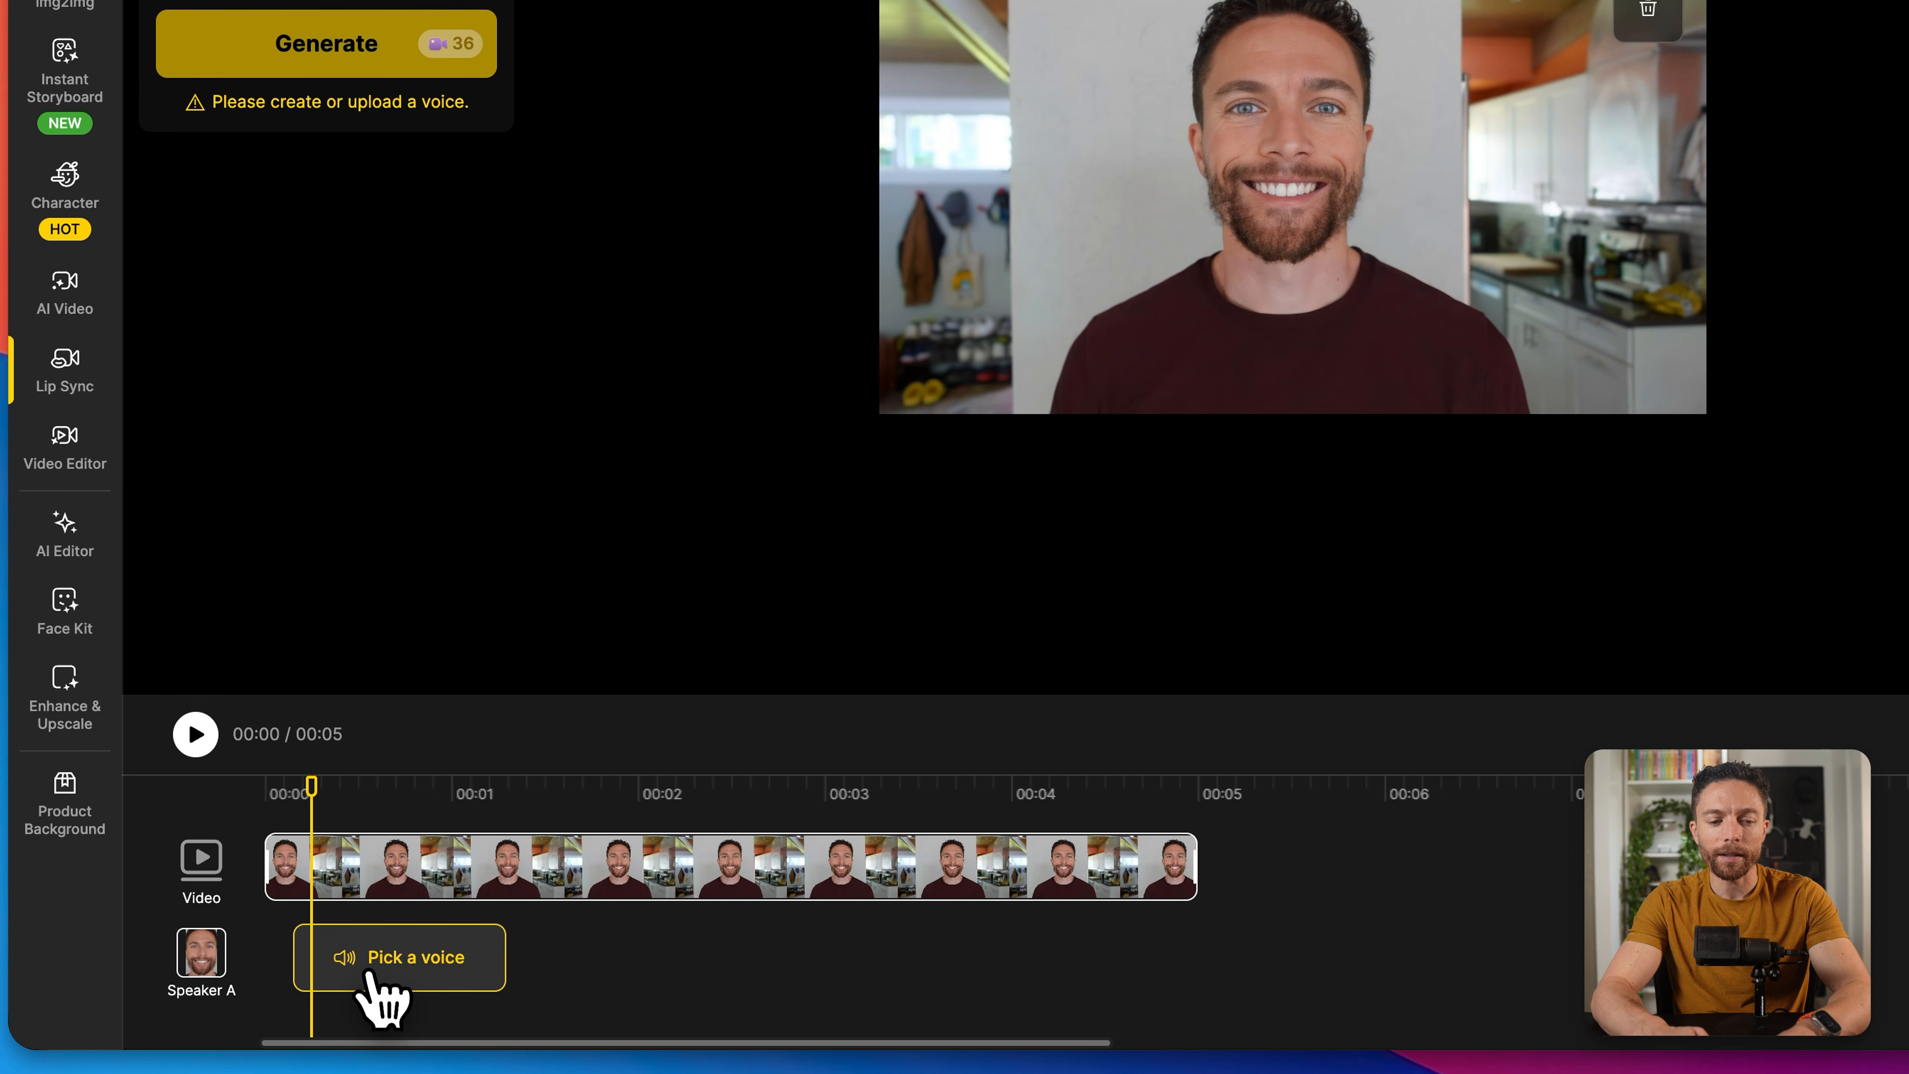
Step: Open the voice settings for Speaker A, preview the Joey text-to-speech voice and select it
click(440, 991)
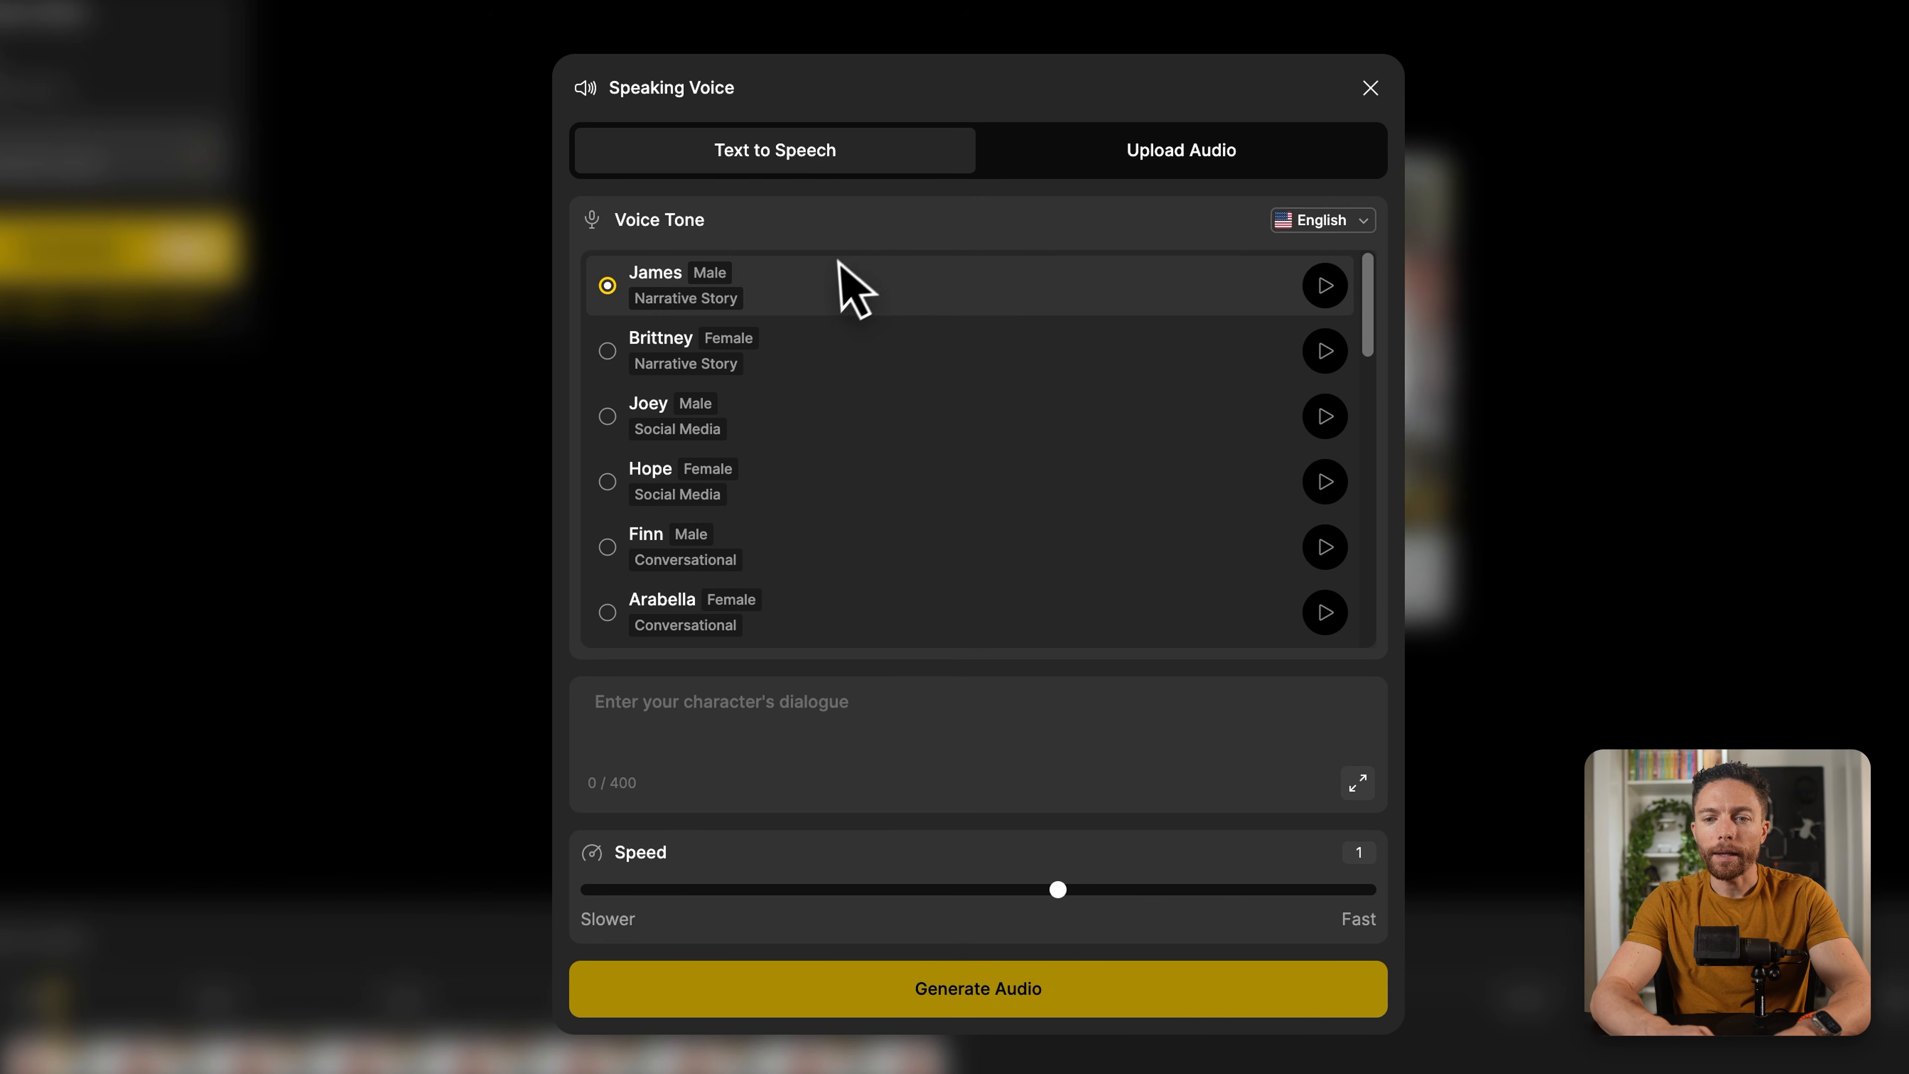
scroll(865, 353, down, 1)
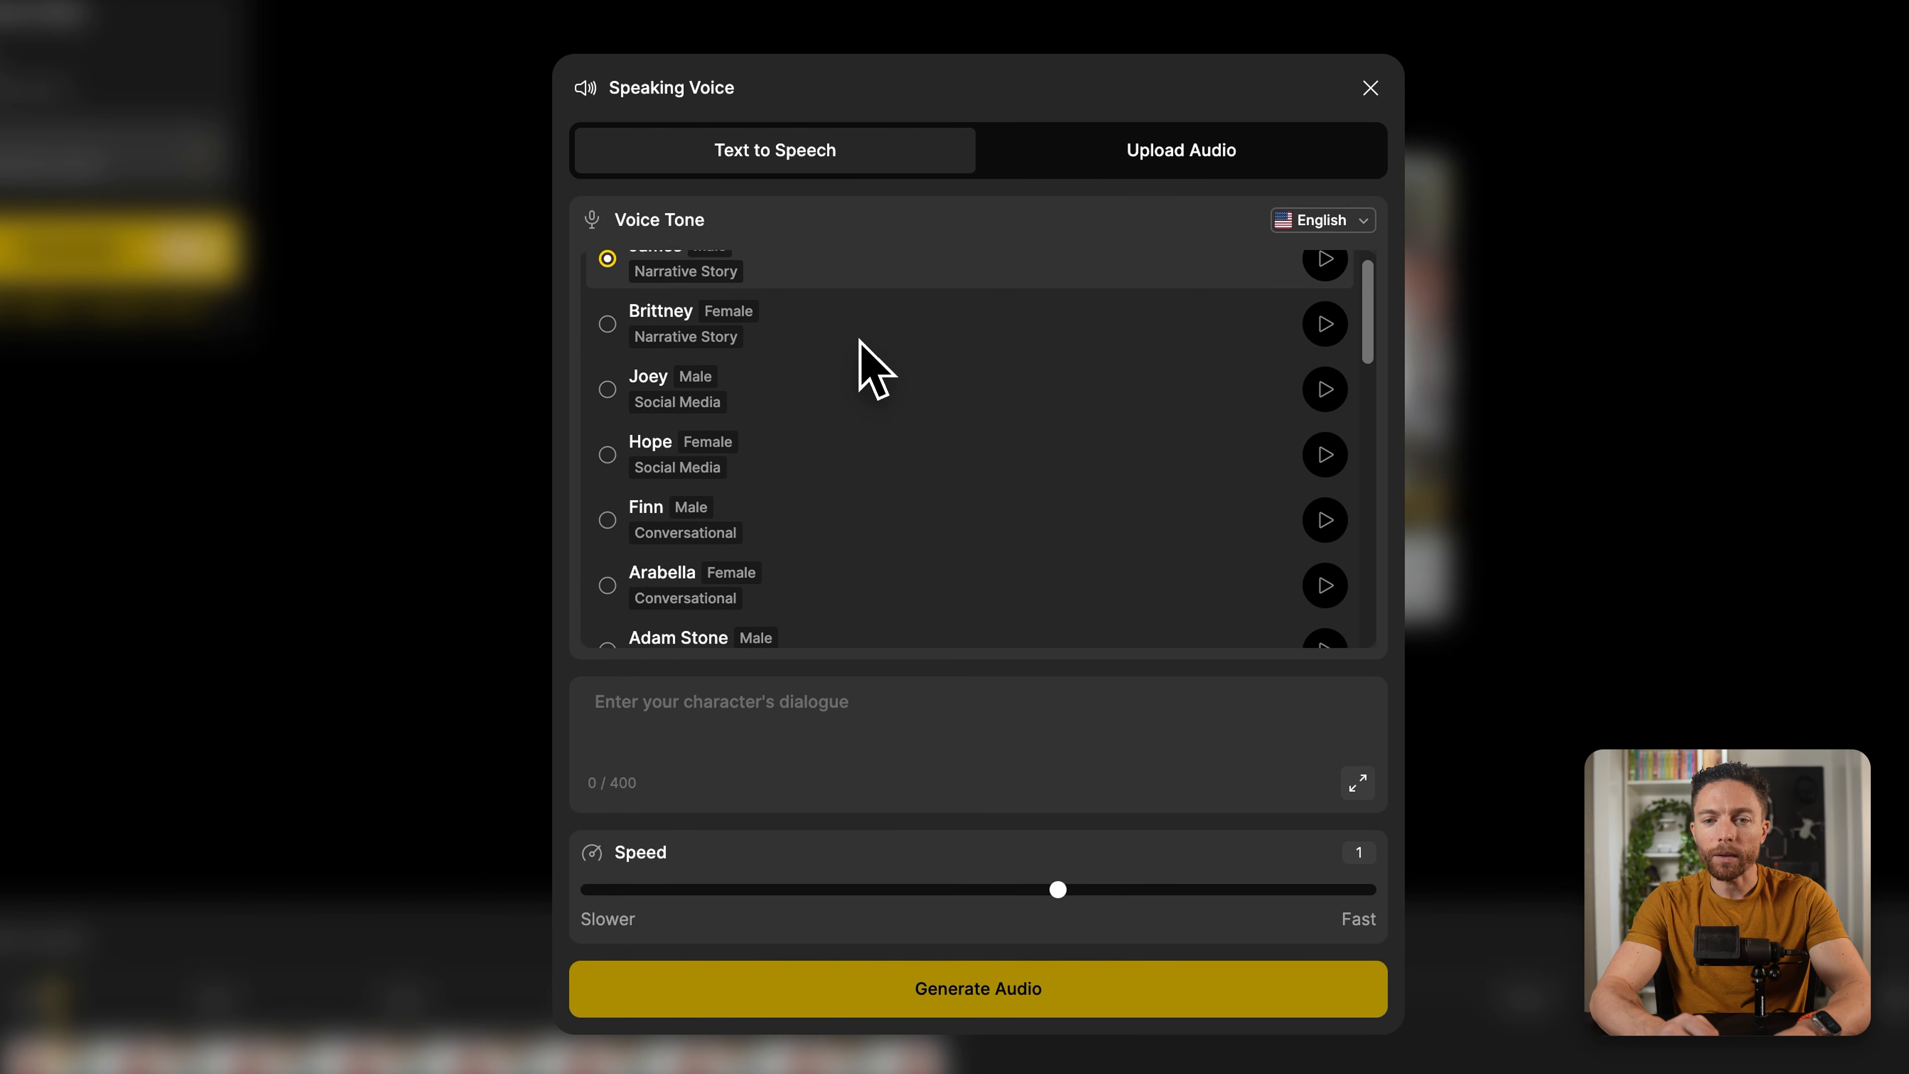
scroll(865, 362, up, 1)
click(1169, 149)
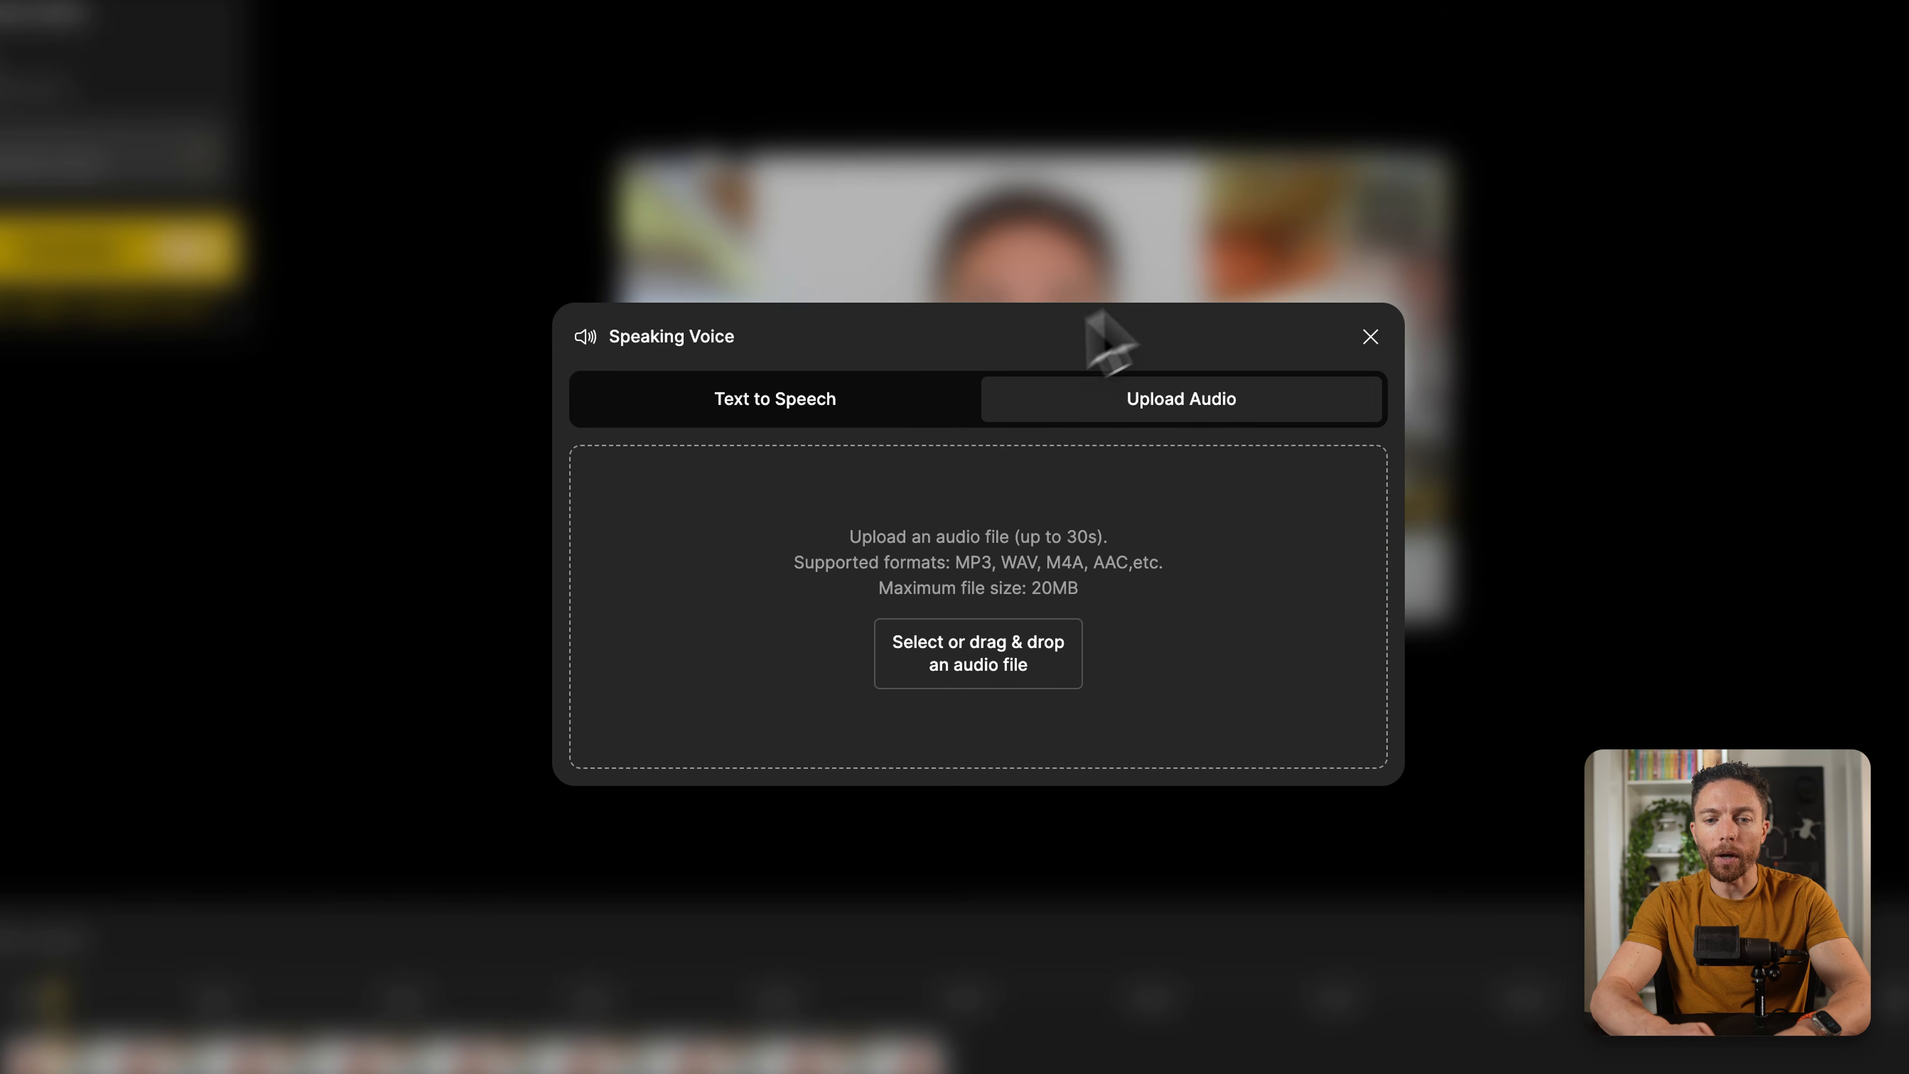
click(874, 400)
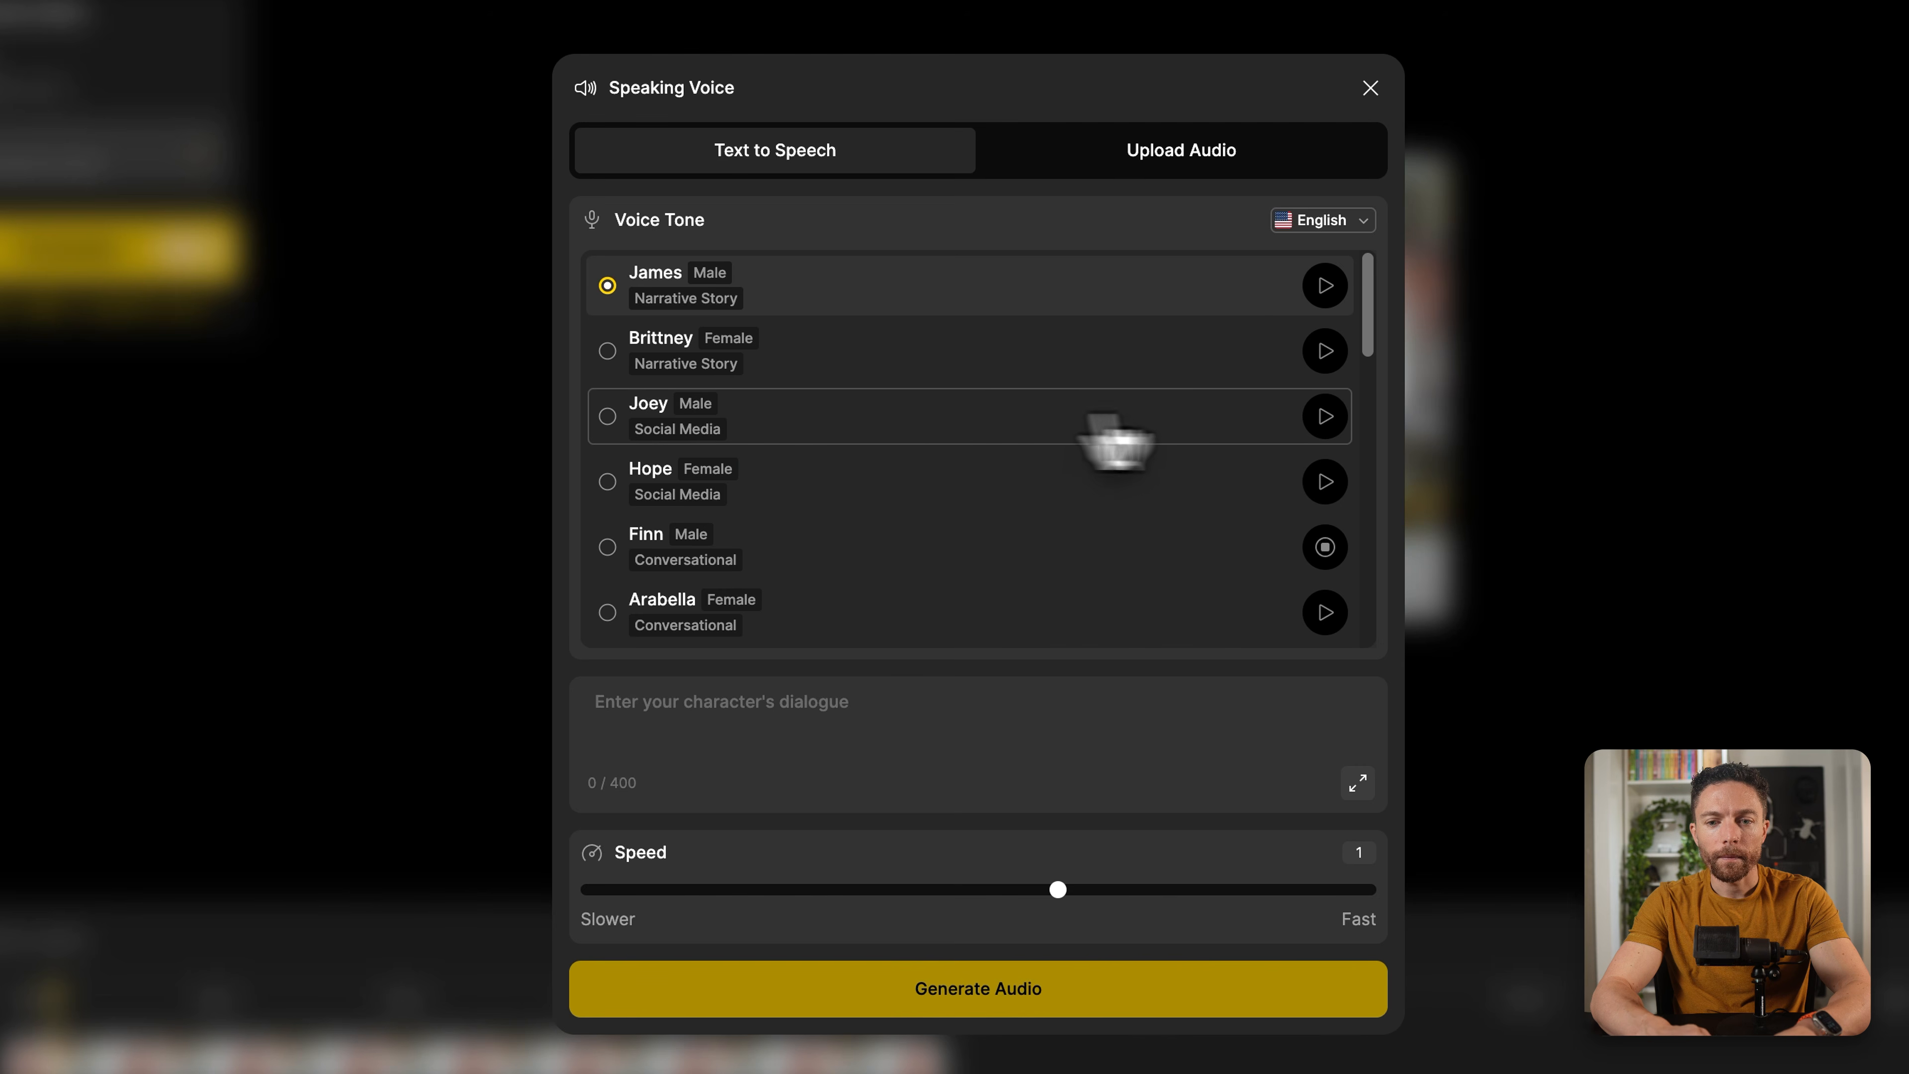
click(1324, 417)
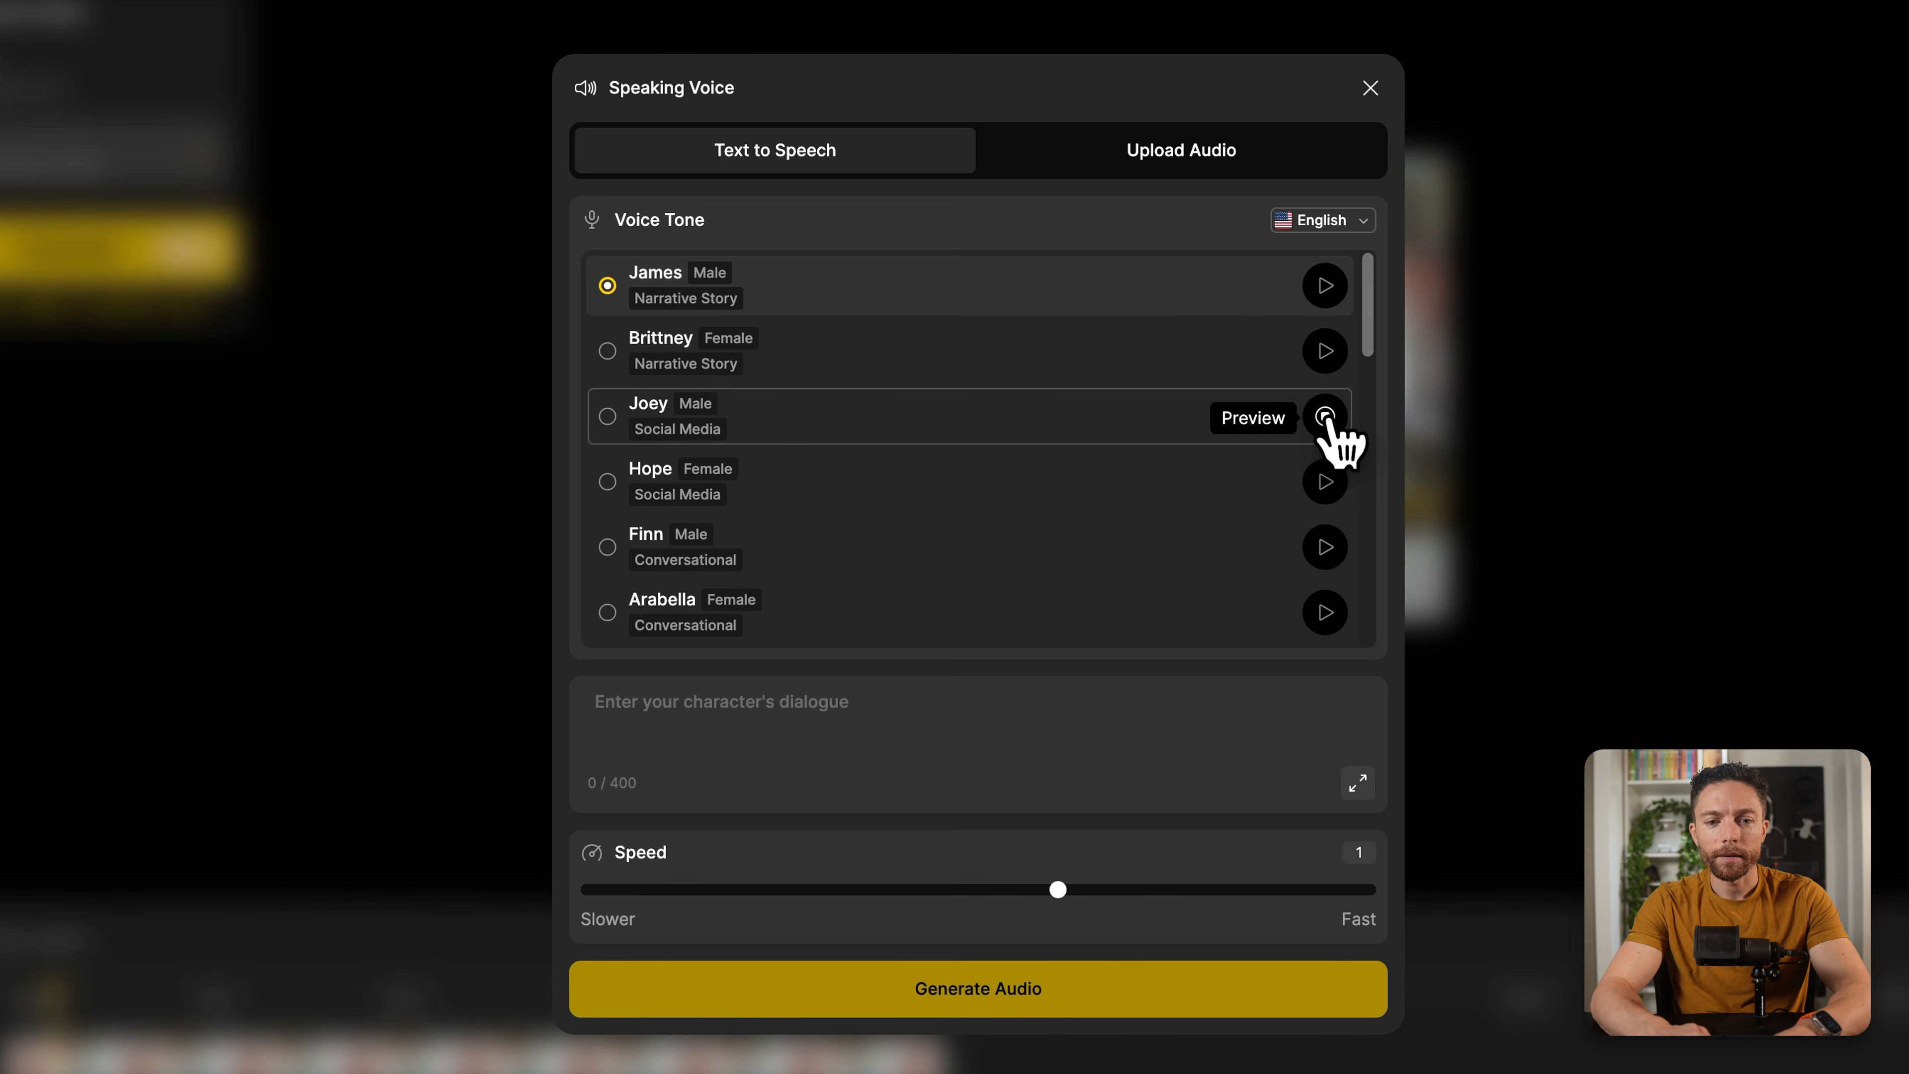
click(649, 421)
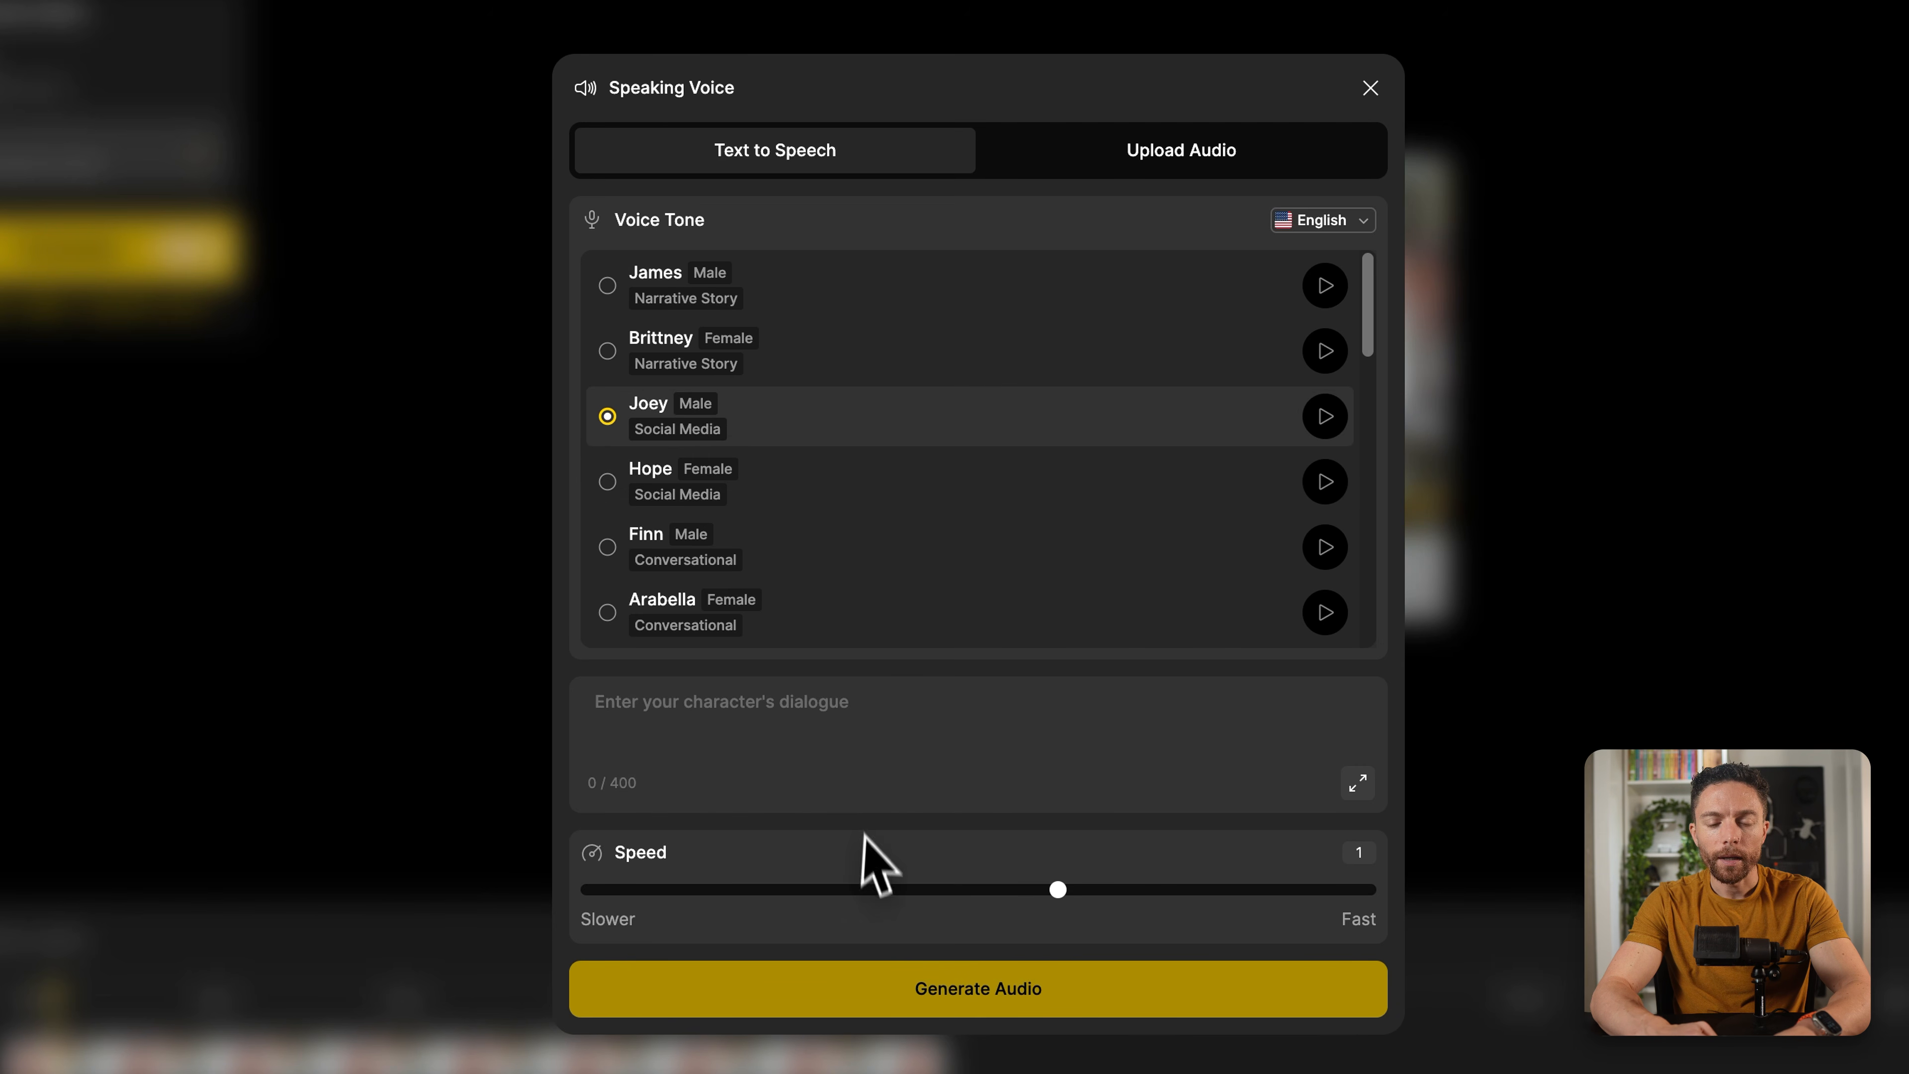
Step: Paste the AI avatar intro script as the dialogue, remove its bracketed transition cue, and generate the audio
click(827, 718)
text(So I just found this new tool that allows you to create AI avatars like this [transition to AI avatar talking] in just a few minutes. And honestly, the results are WAY better than I expected. So in this video, I will show you exactly how I did this step by step. Let's dive in.)
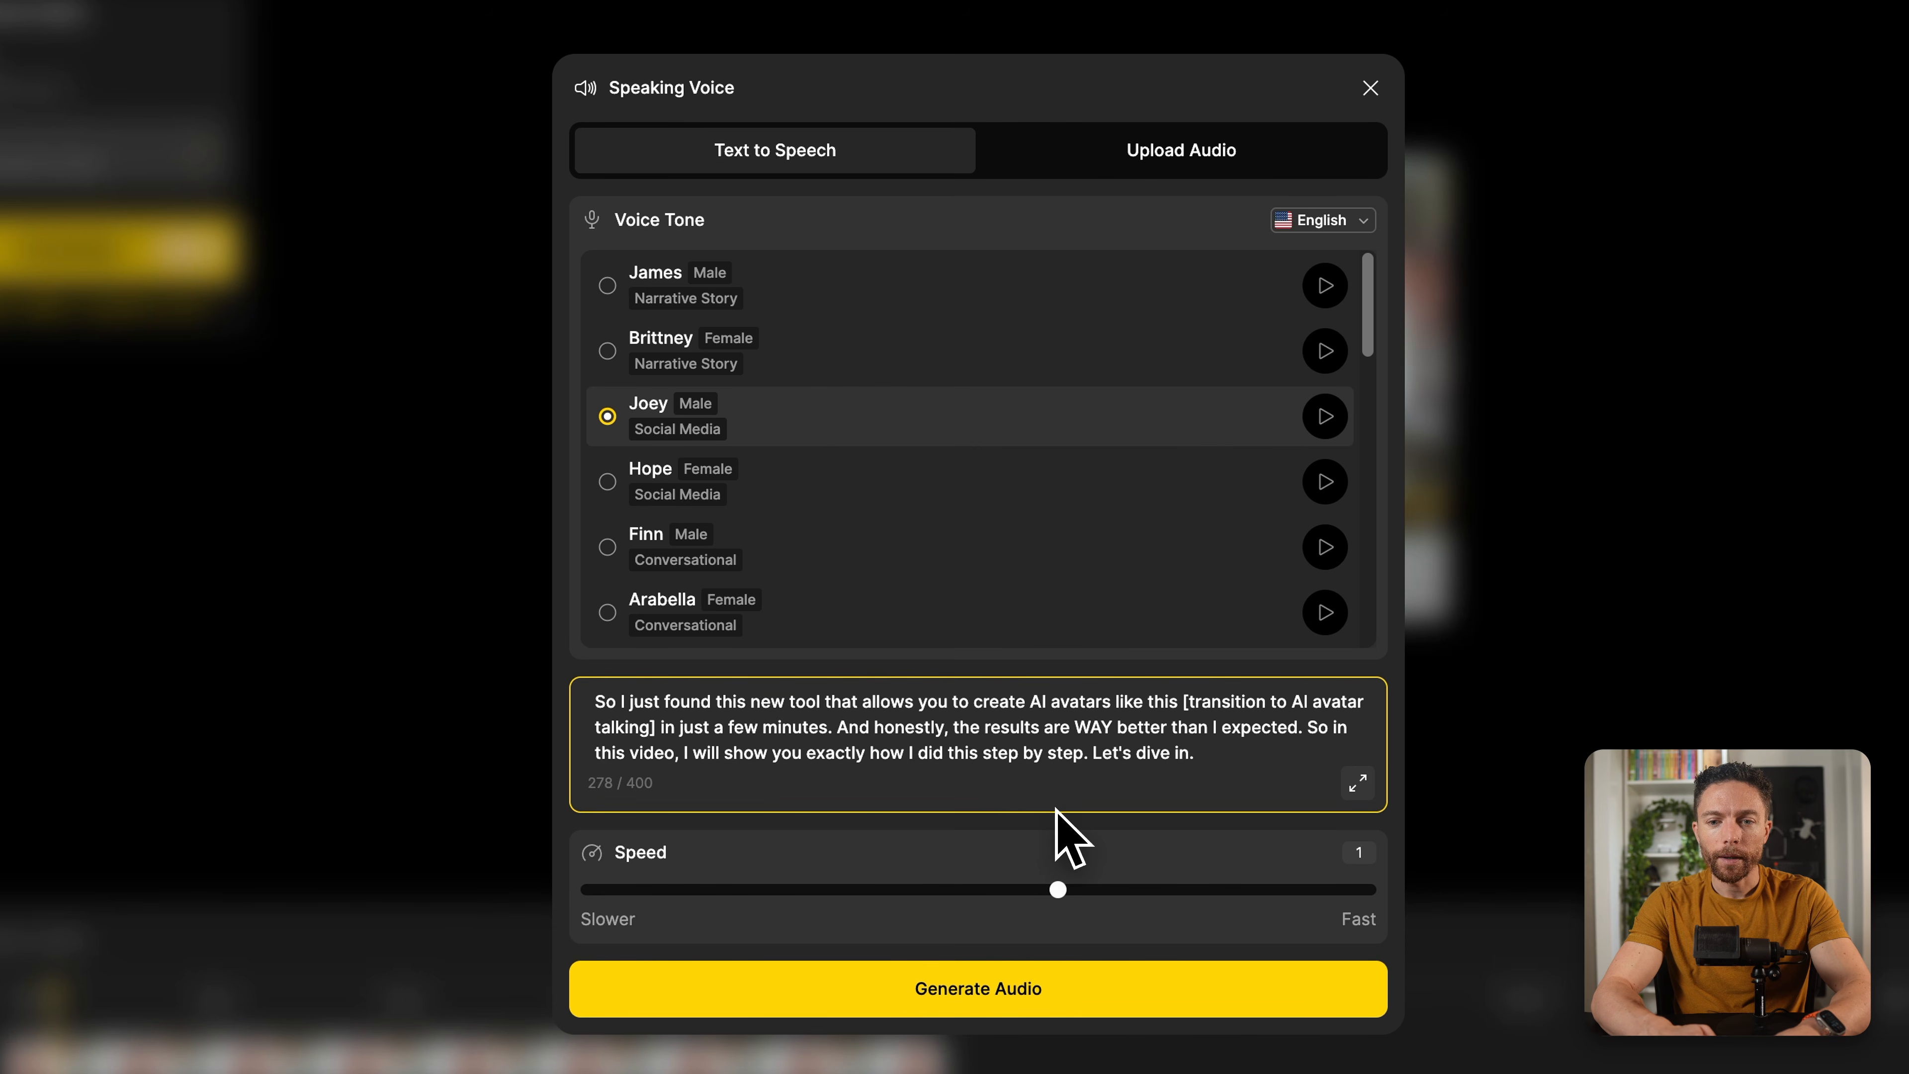
click(1020, 998)
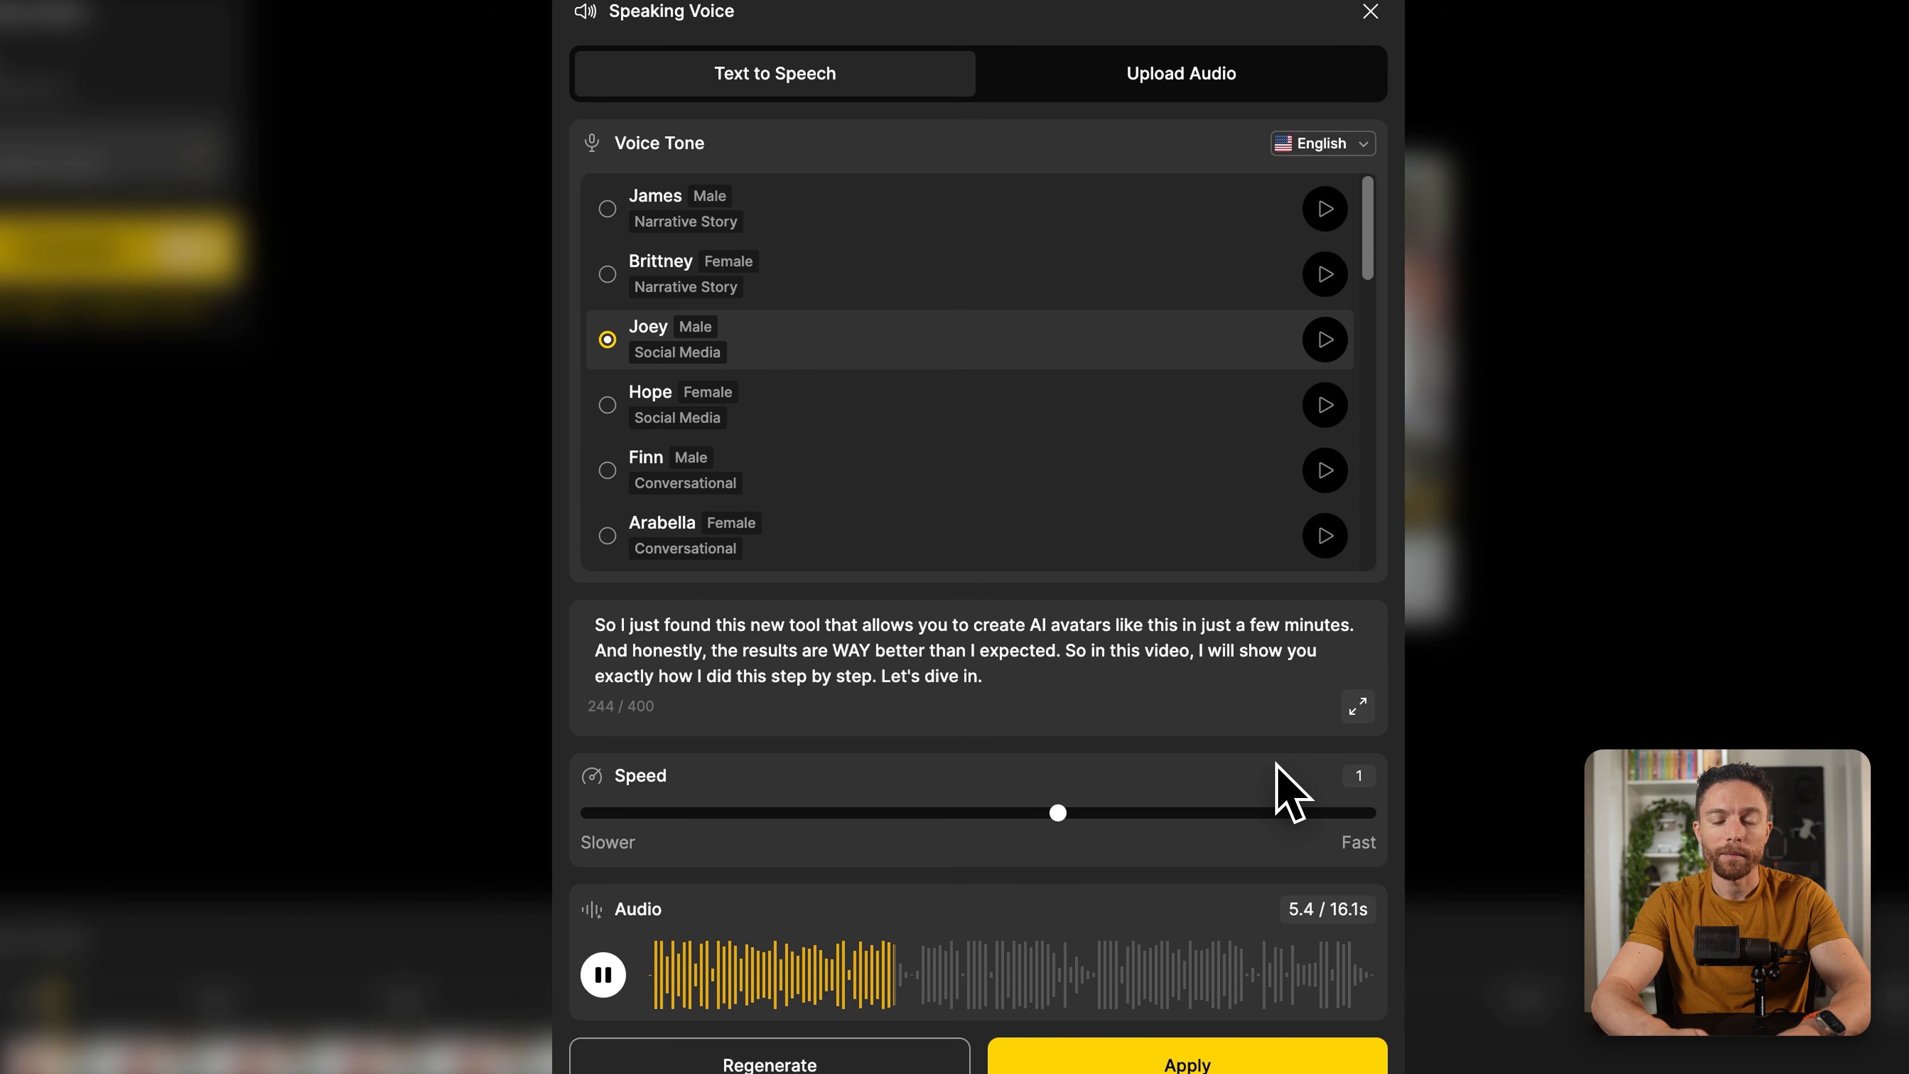
Step: Pause the audio preview, look through the other voice tones, and apply the generated Joey audio to Speaker A
click(603, 975)
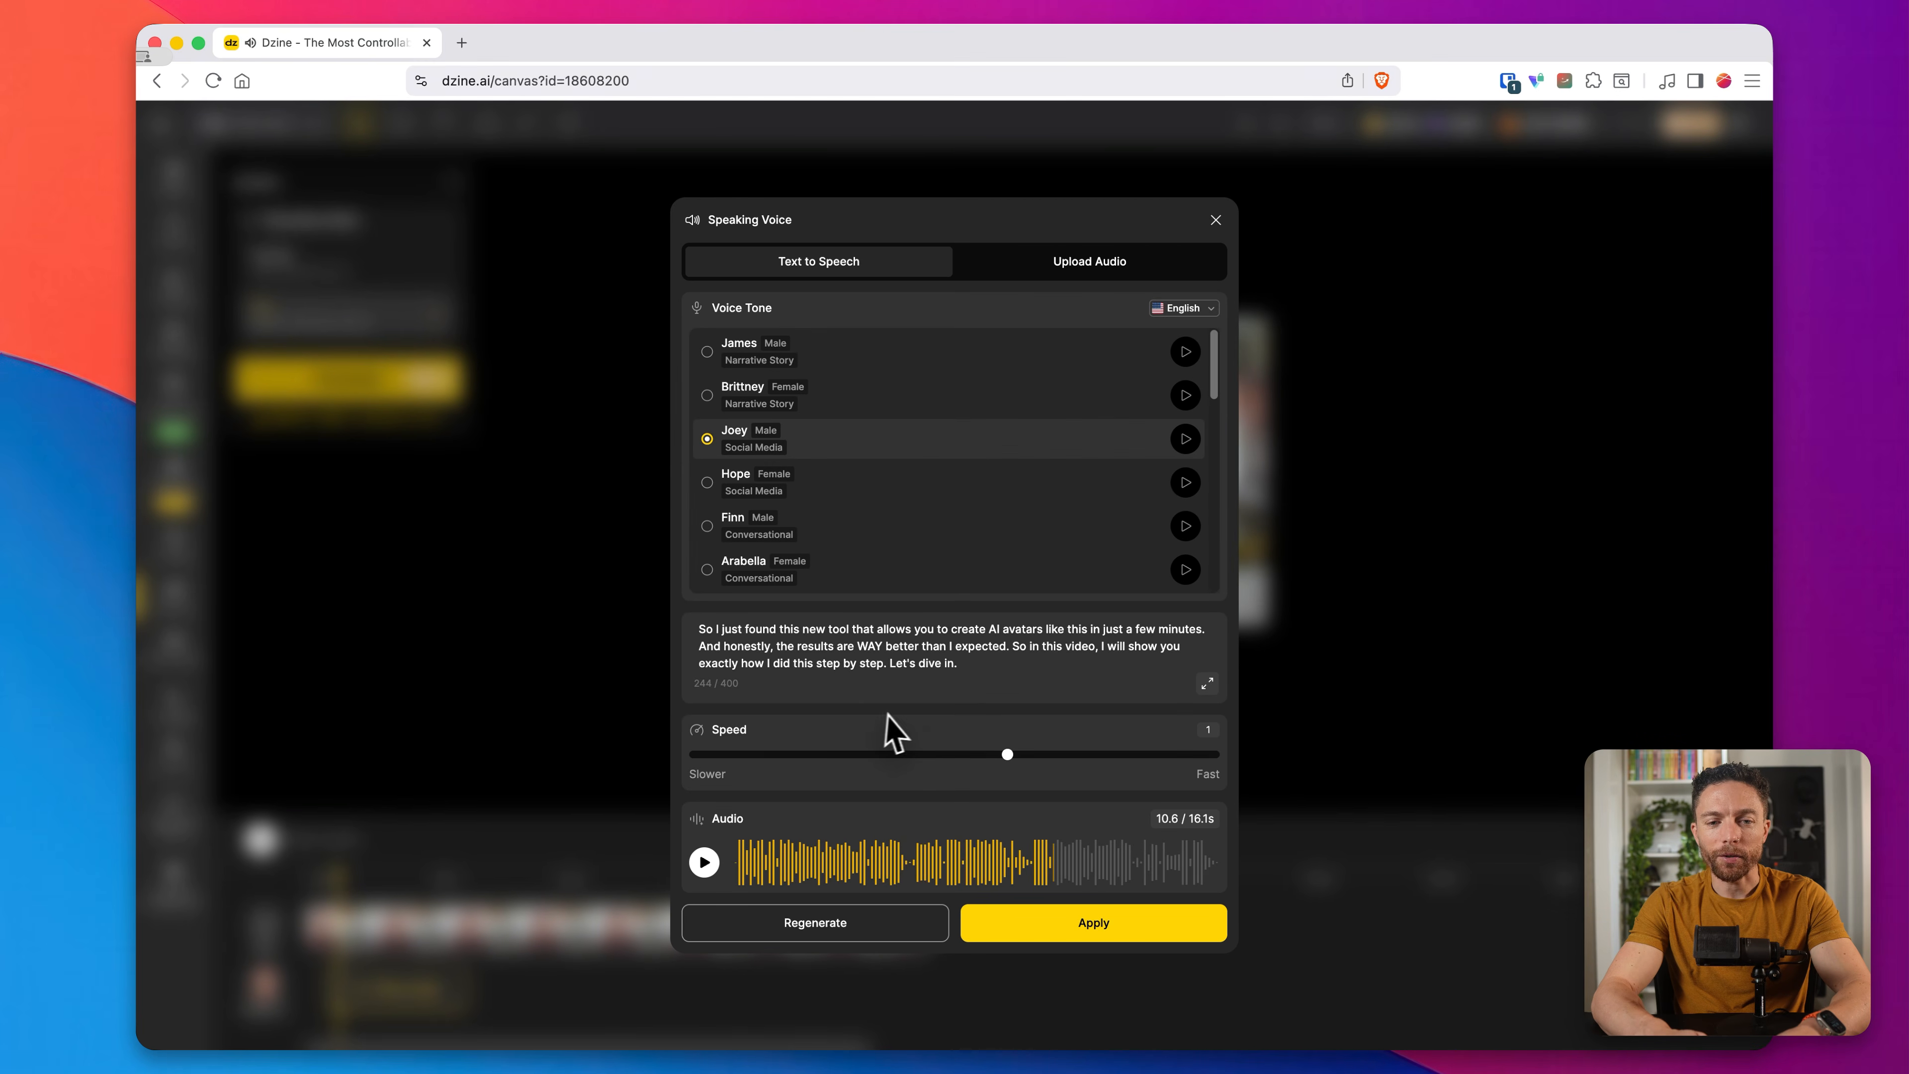
scroll(972, 503, down, 3)
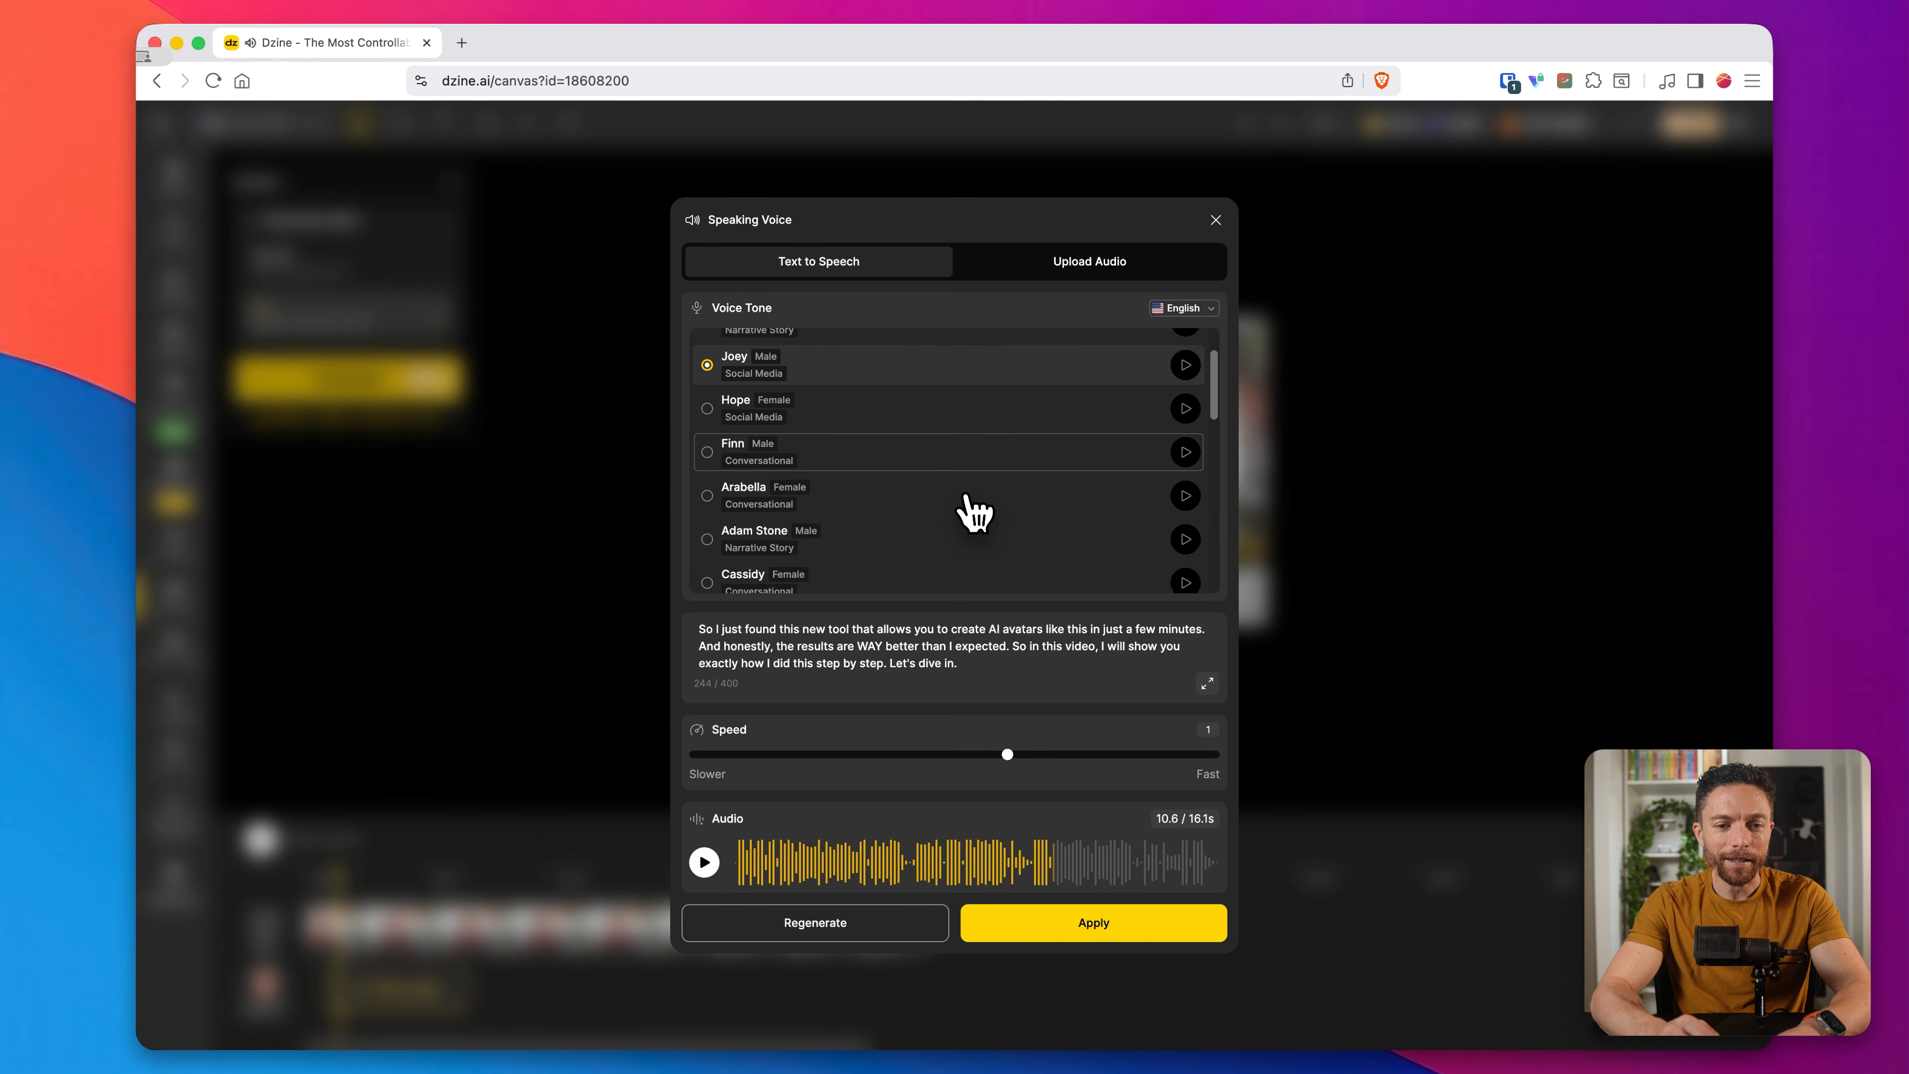
scroll(972, 511, up, 5)
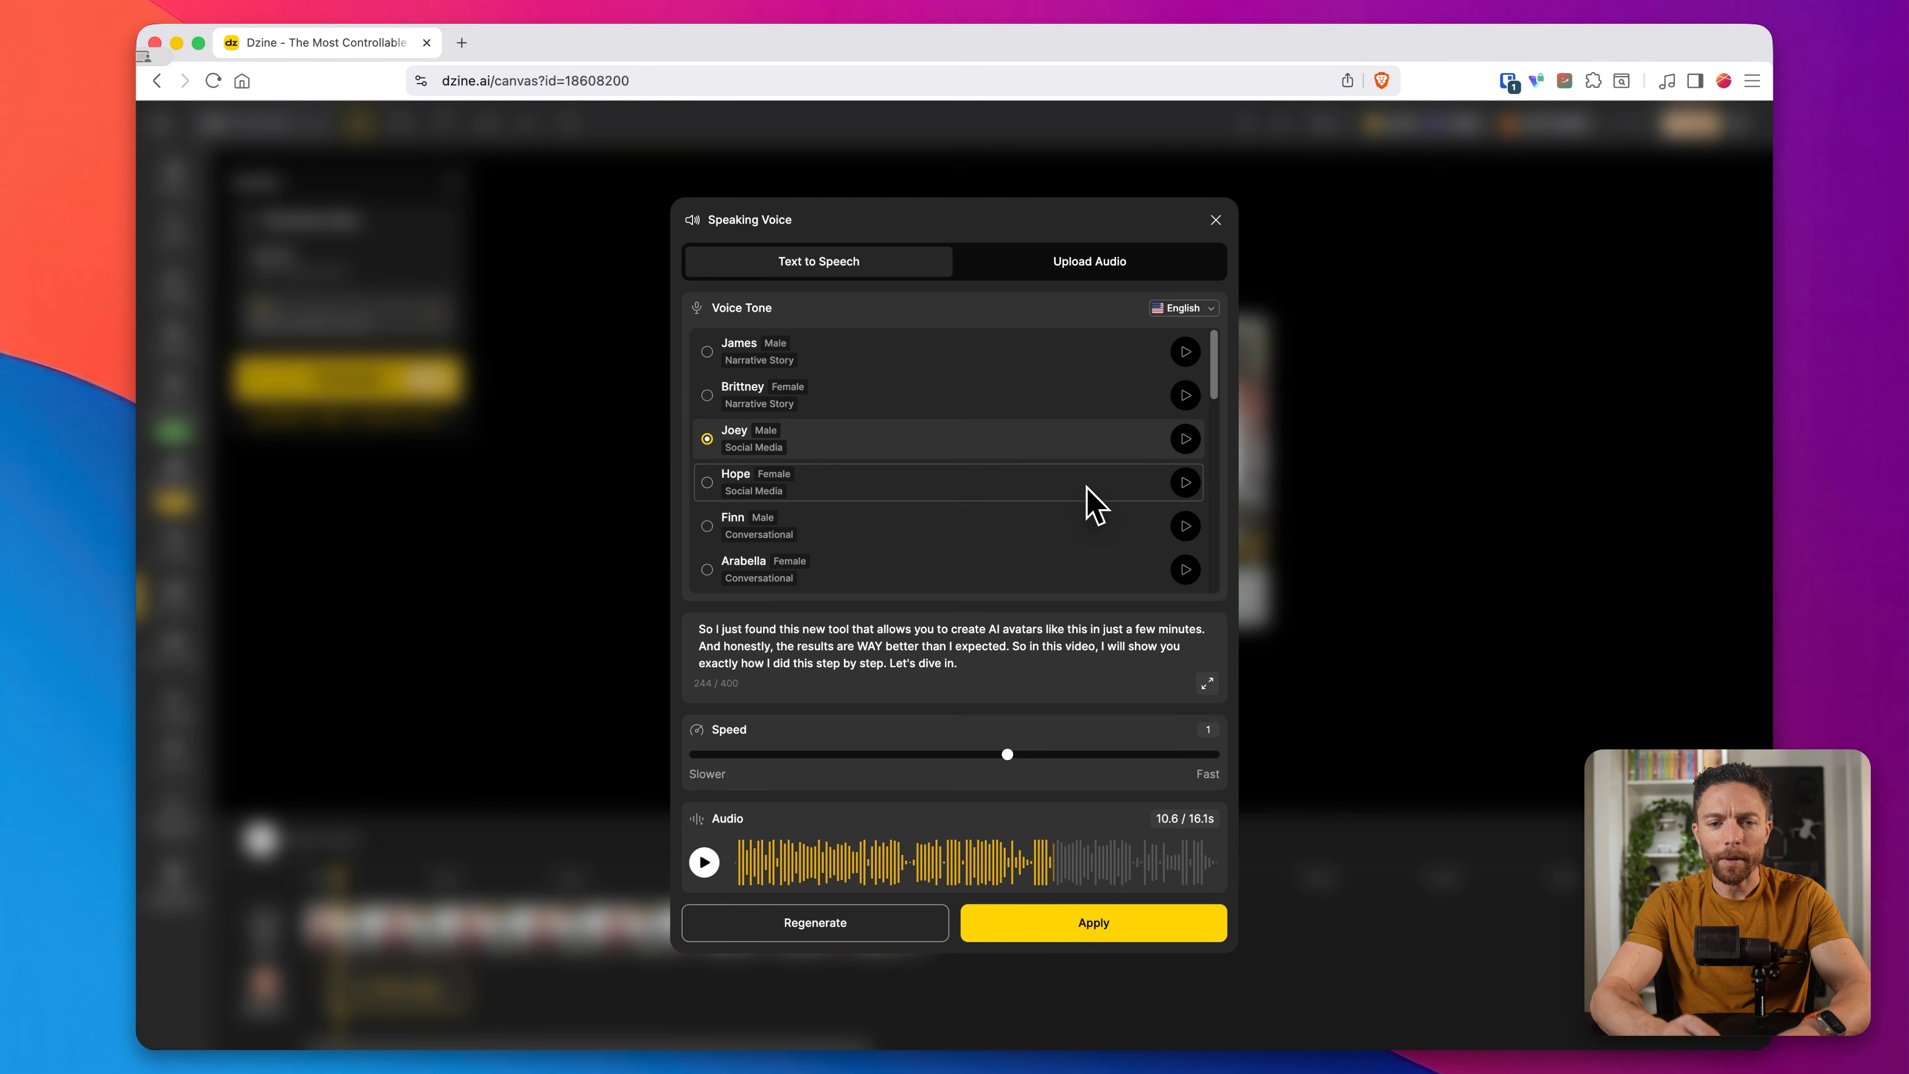
scroll(1090, 503, down, 1)
scroll(1091, 503, down, 5)
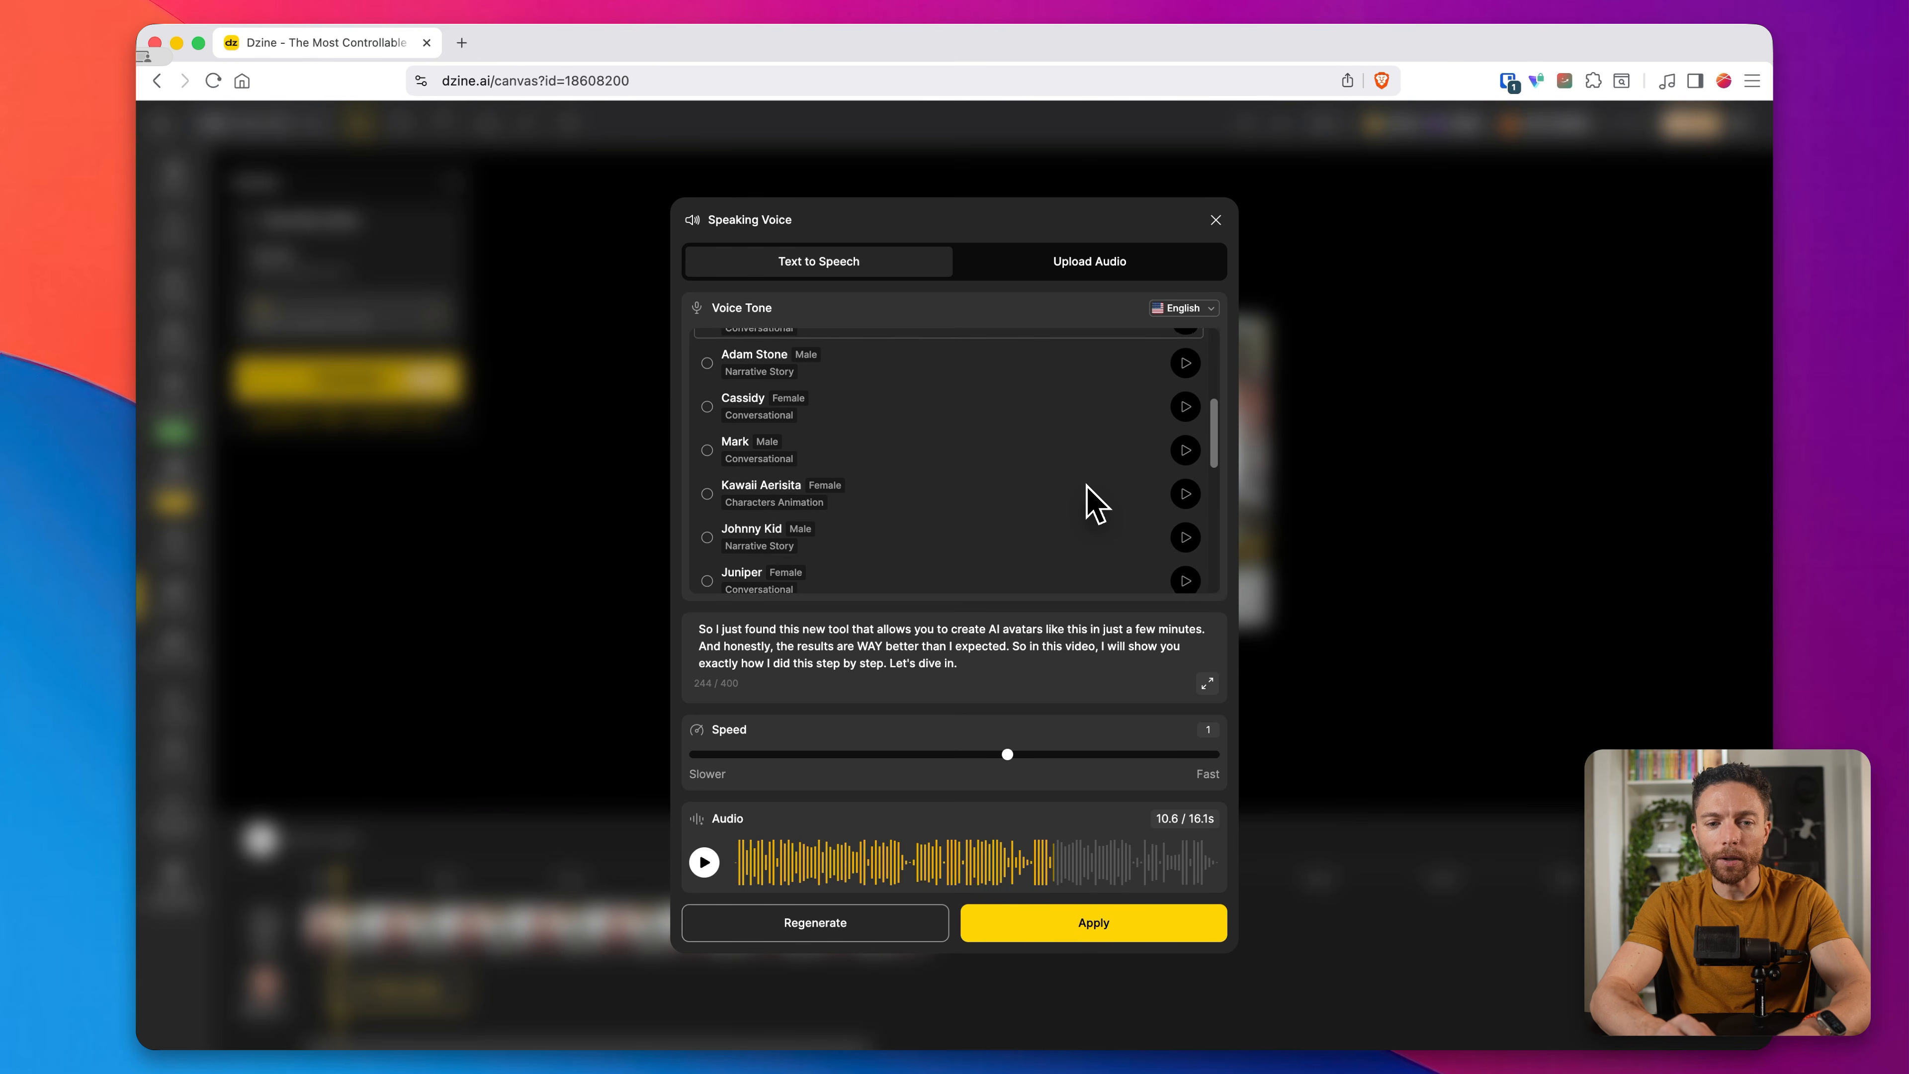
scroll(1014, 526, up, 3)
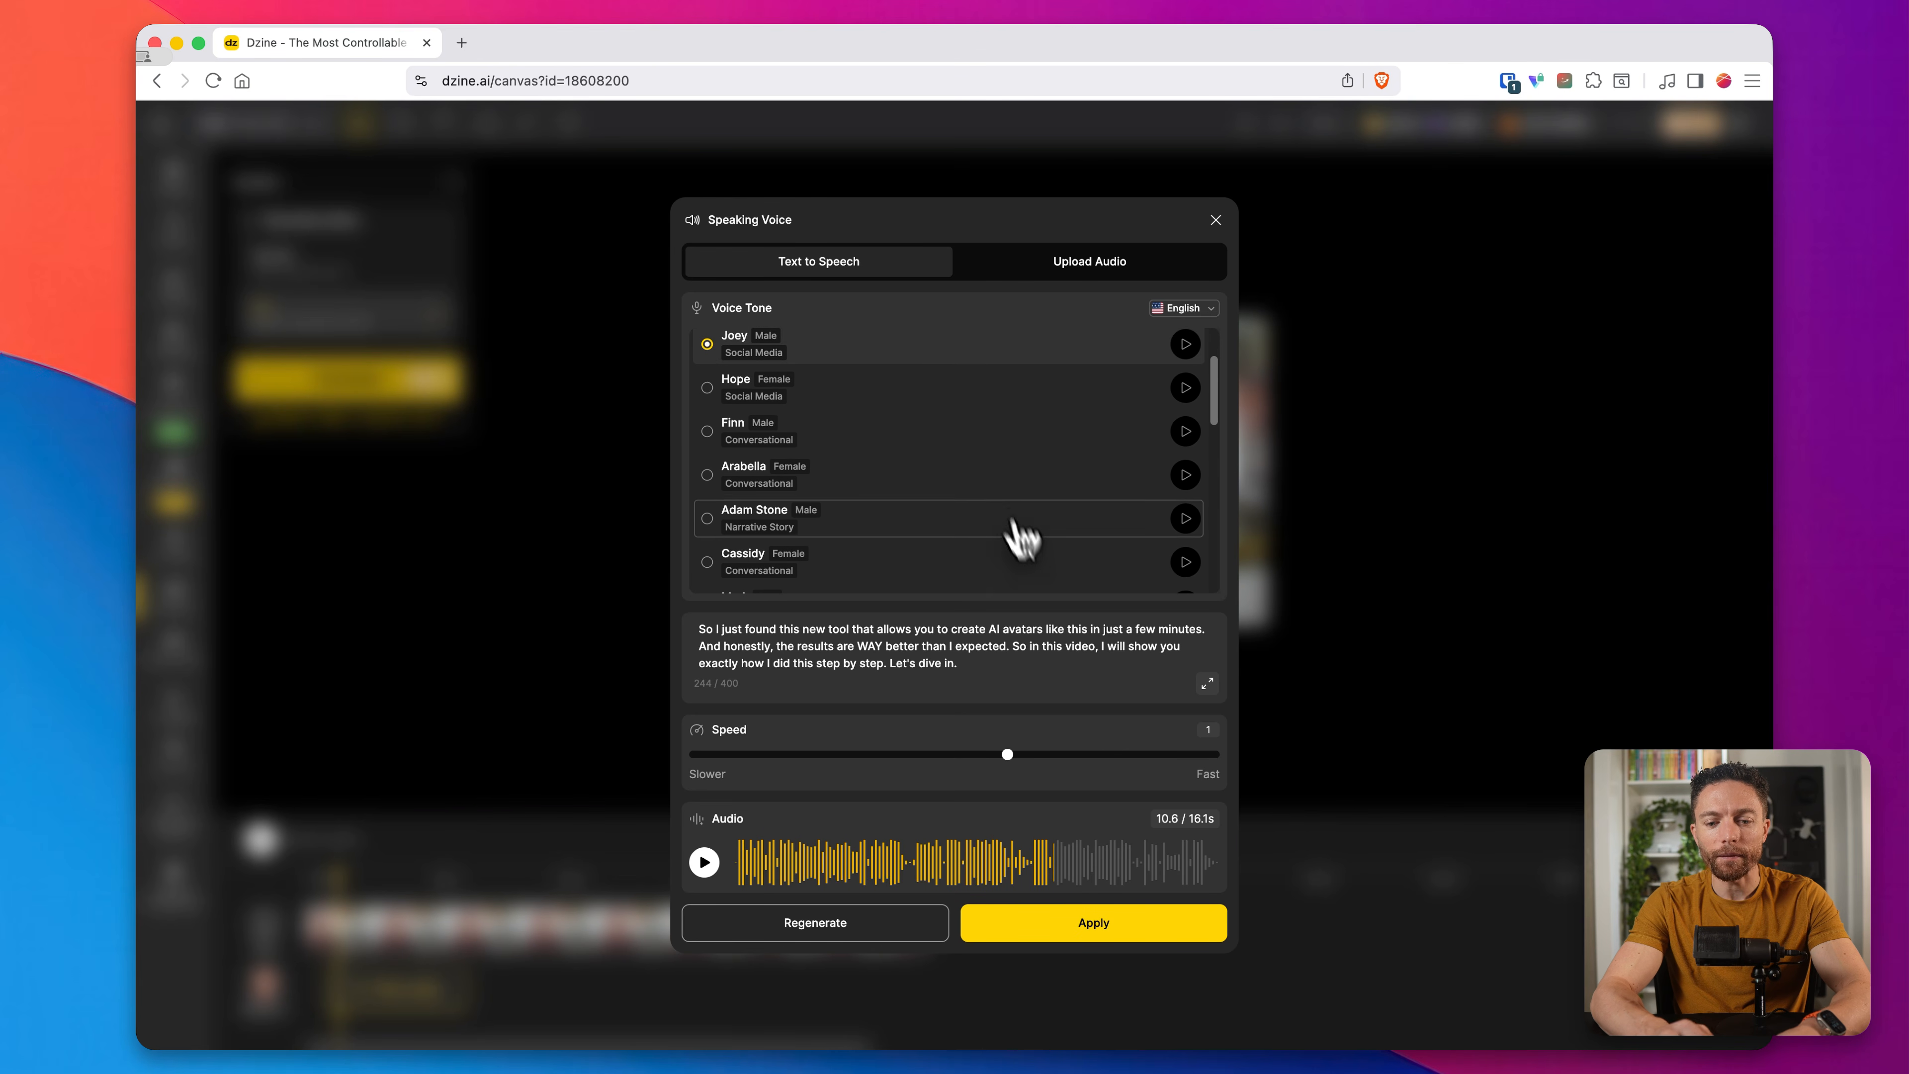
click(1145, 925)
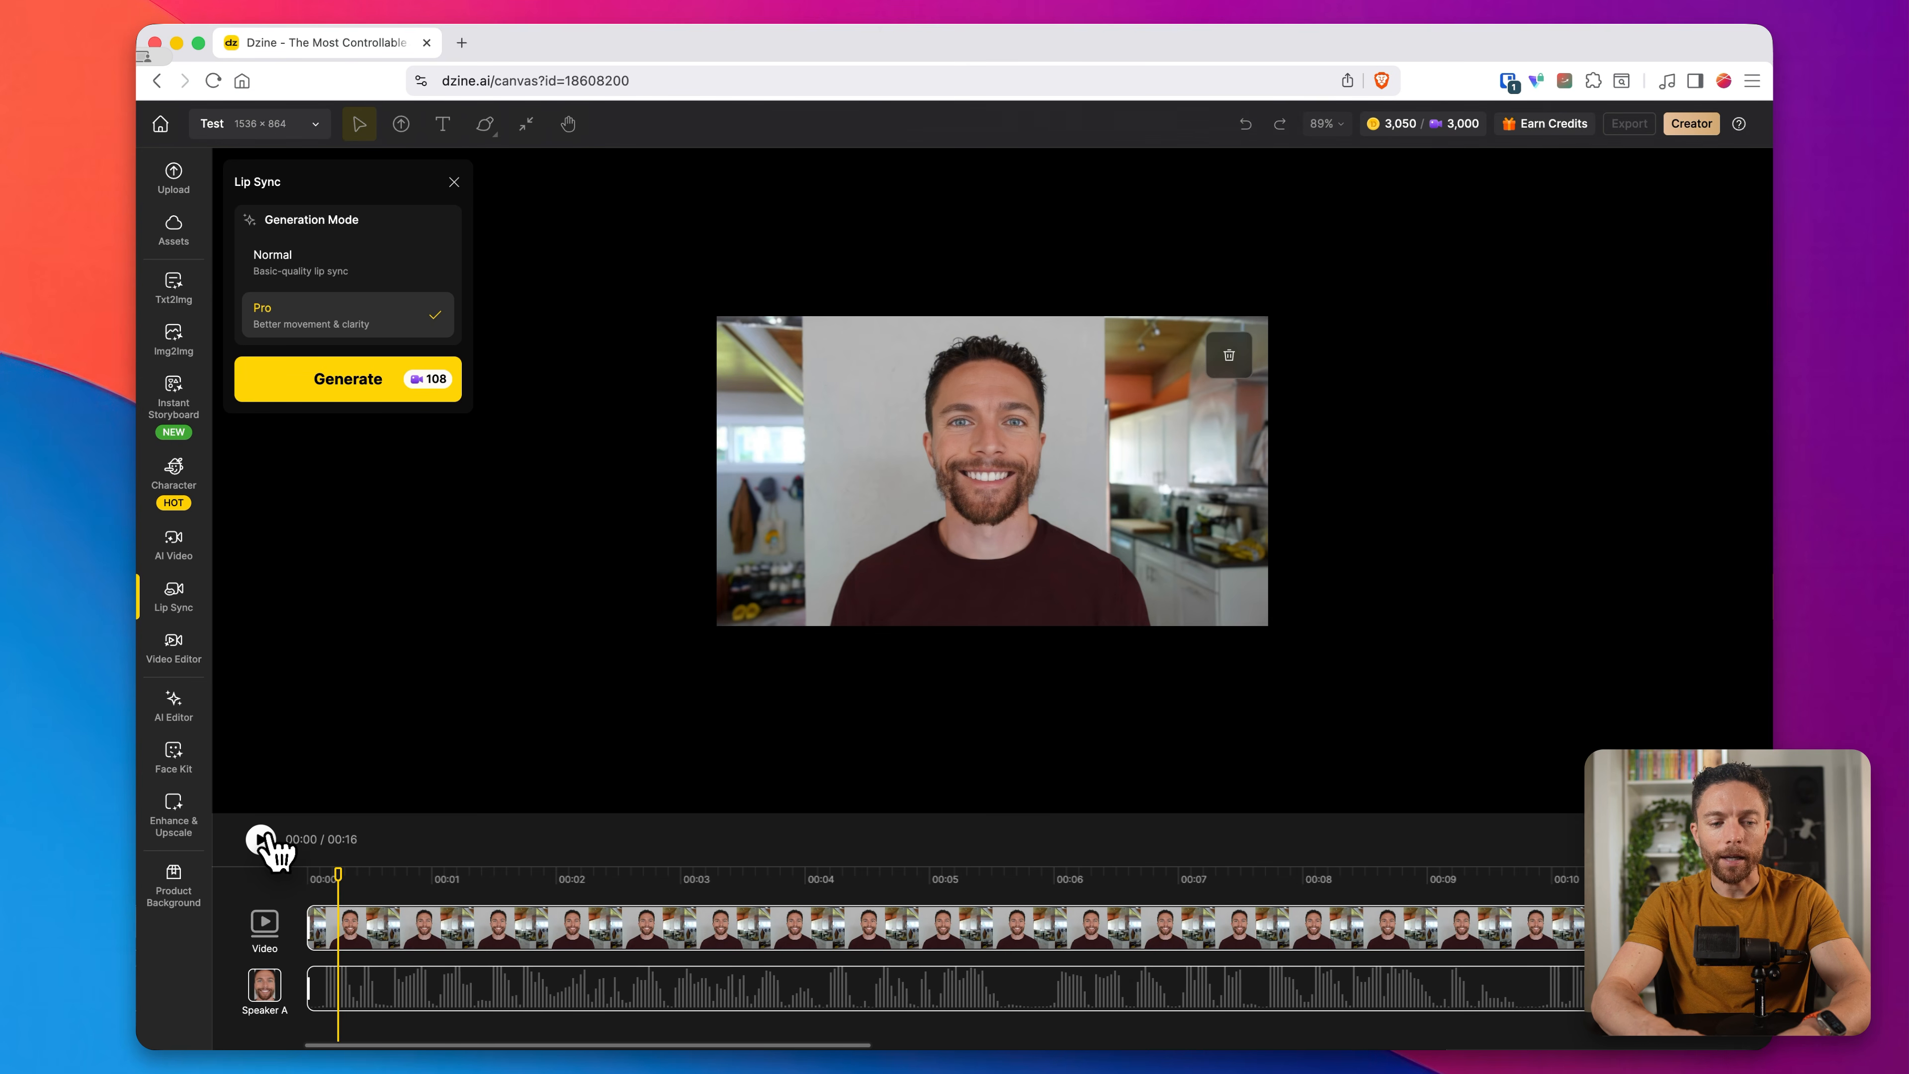
Step: Play about one second of the timeline to preview the Speaker A audio, and stop playback
click(261, 839)
click(263, 841)
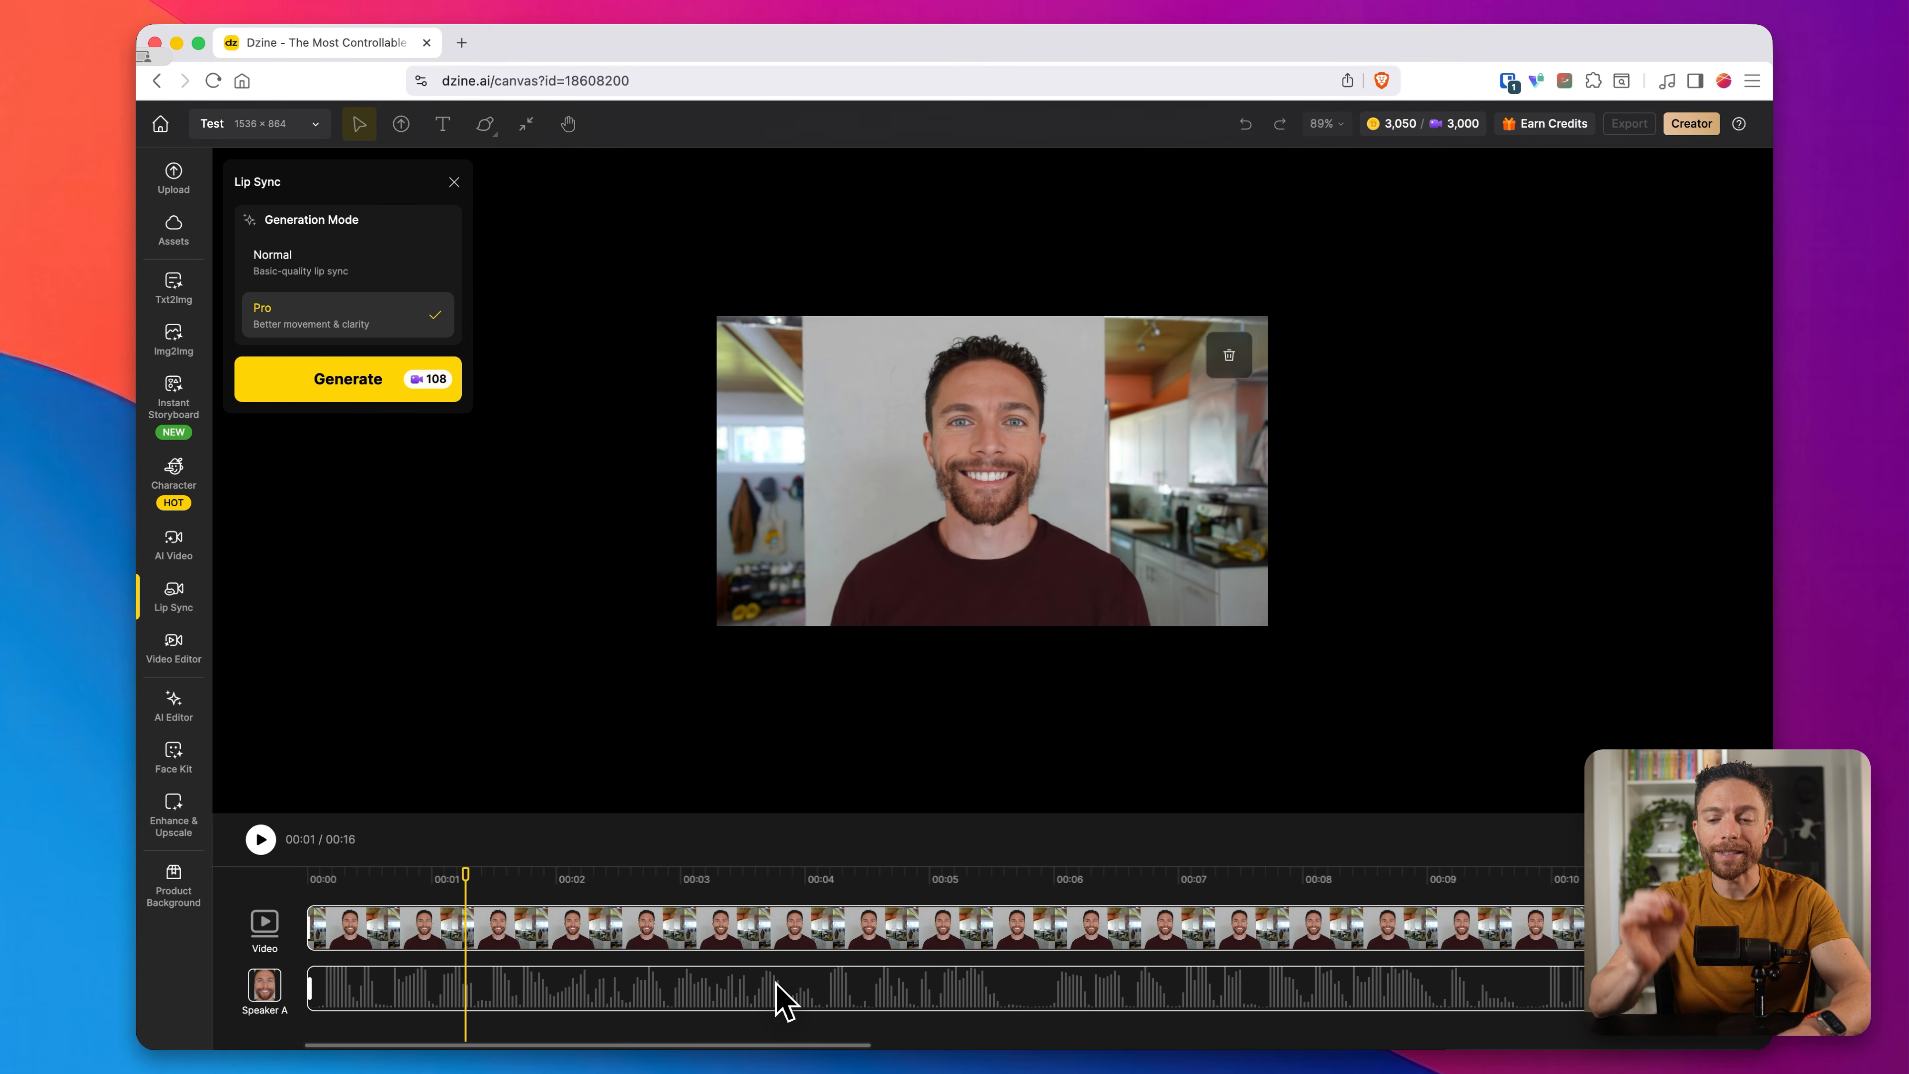
Step: Extend the Speaker A audio clip to the end of the video clip and generate the lip-sync video in Pro mode
scroll(776, 996, right, 15)
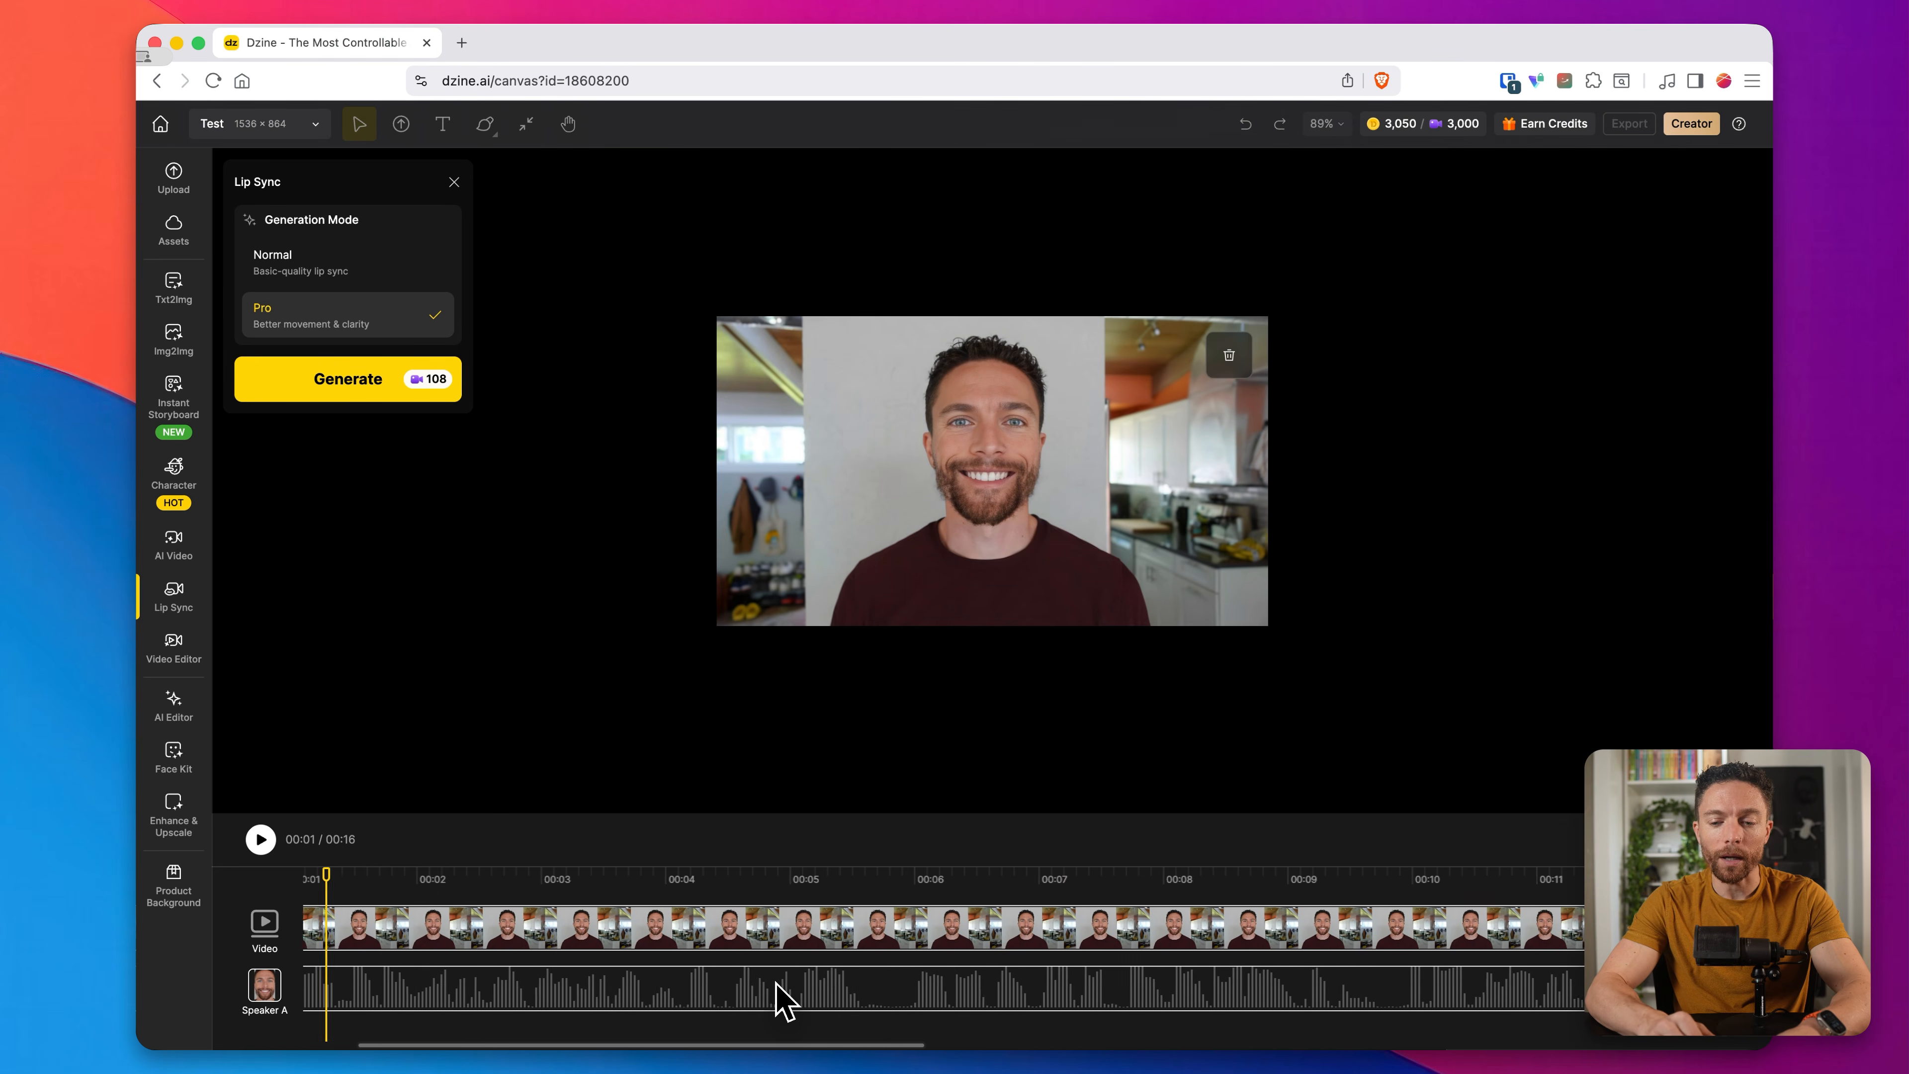
scroll(776, 1000, left, 5)
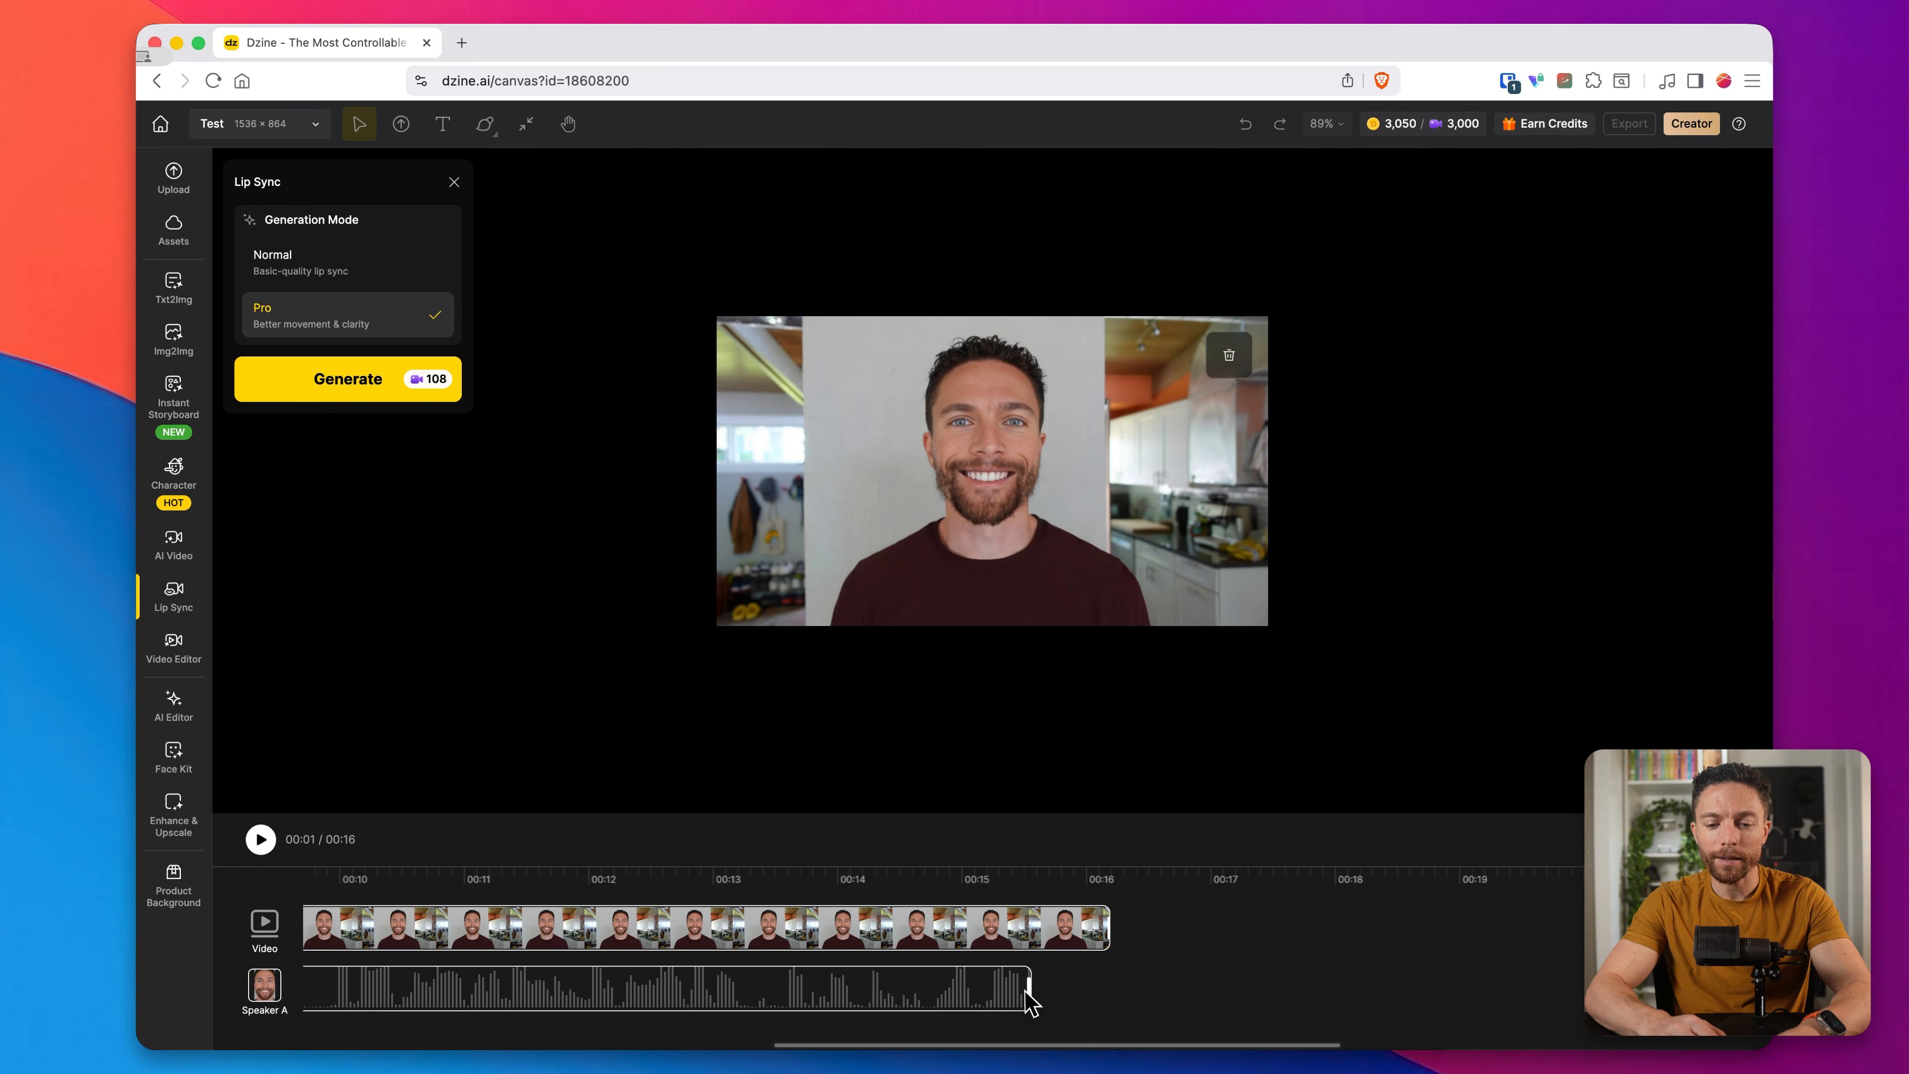
drag(1025, 991, 1132, 992)
scroll(1139, 1004, right, 1)
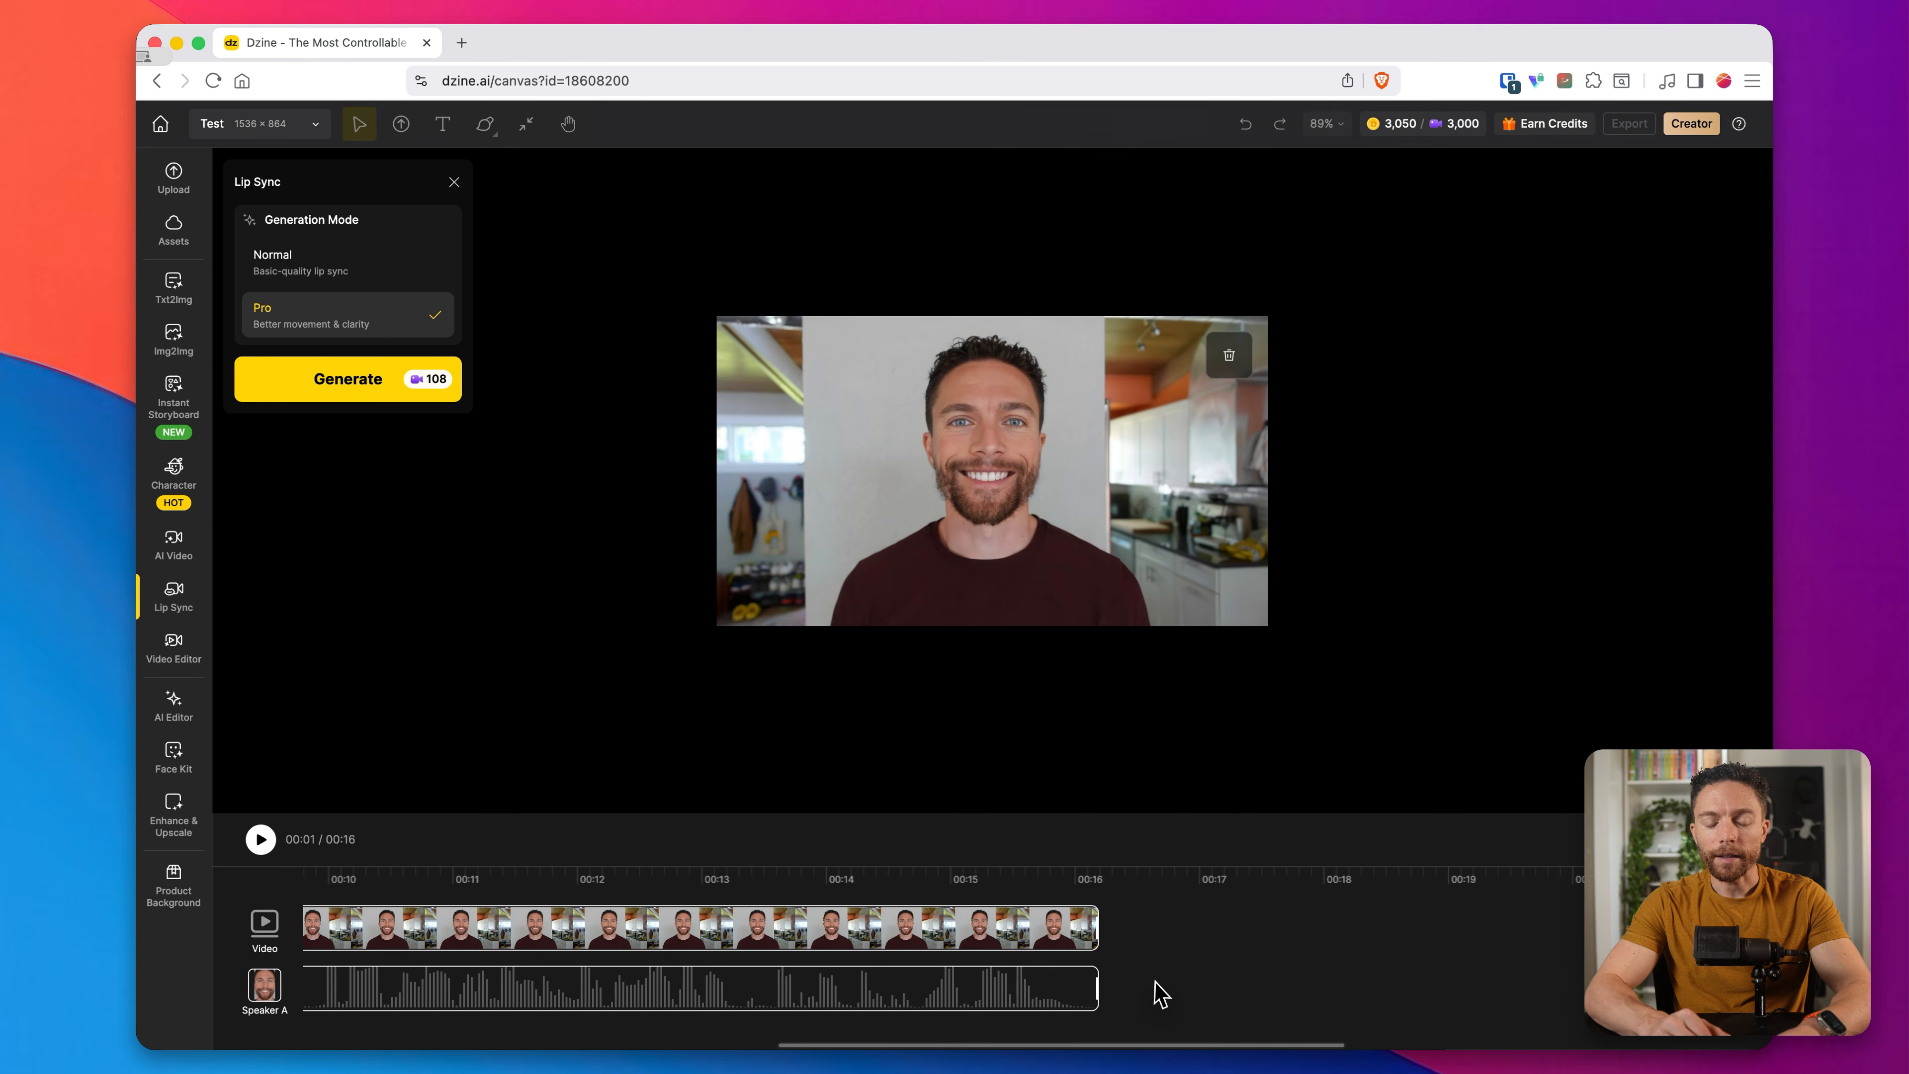
scroll(835, 962, left, 10)
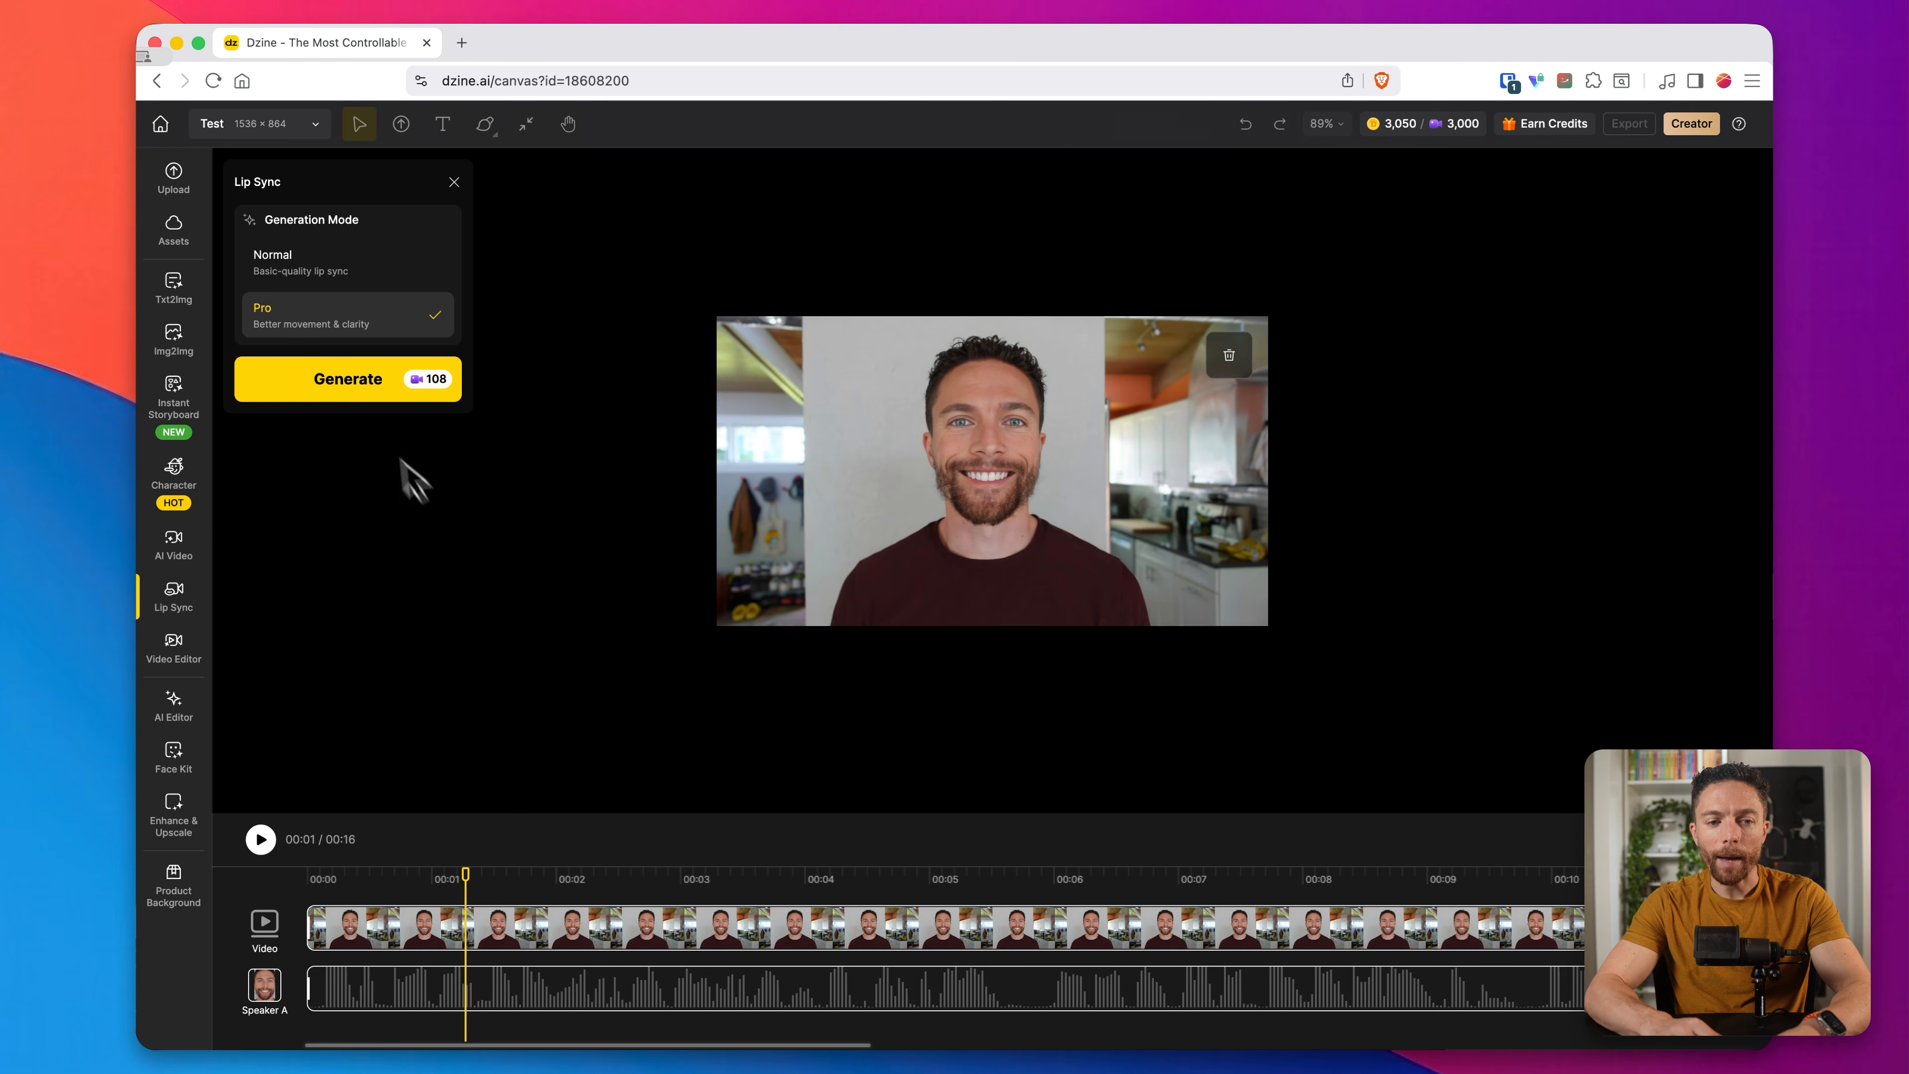
click(365, 390)
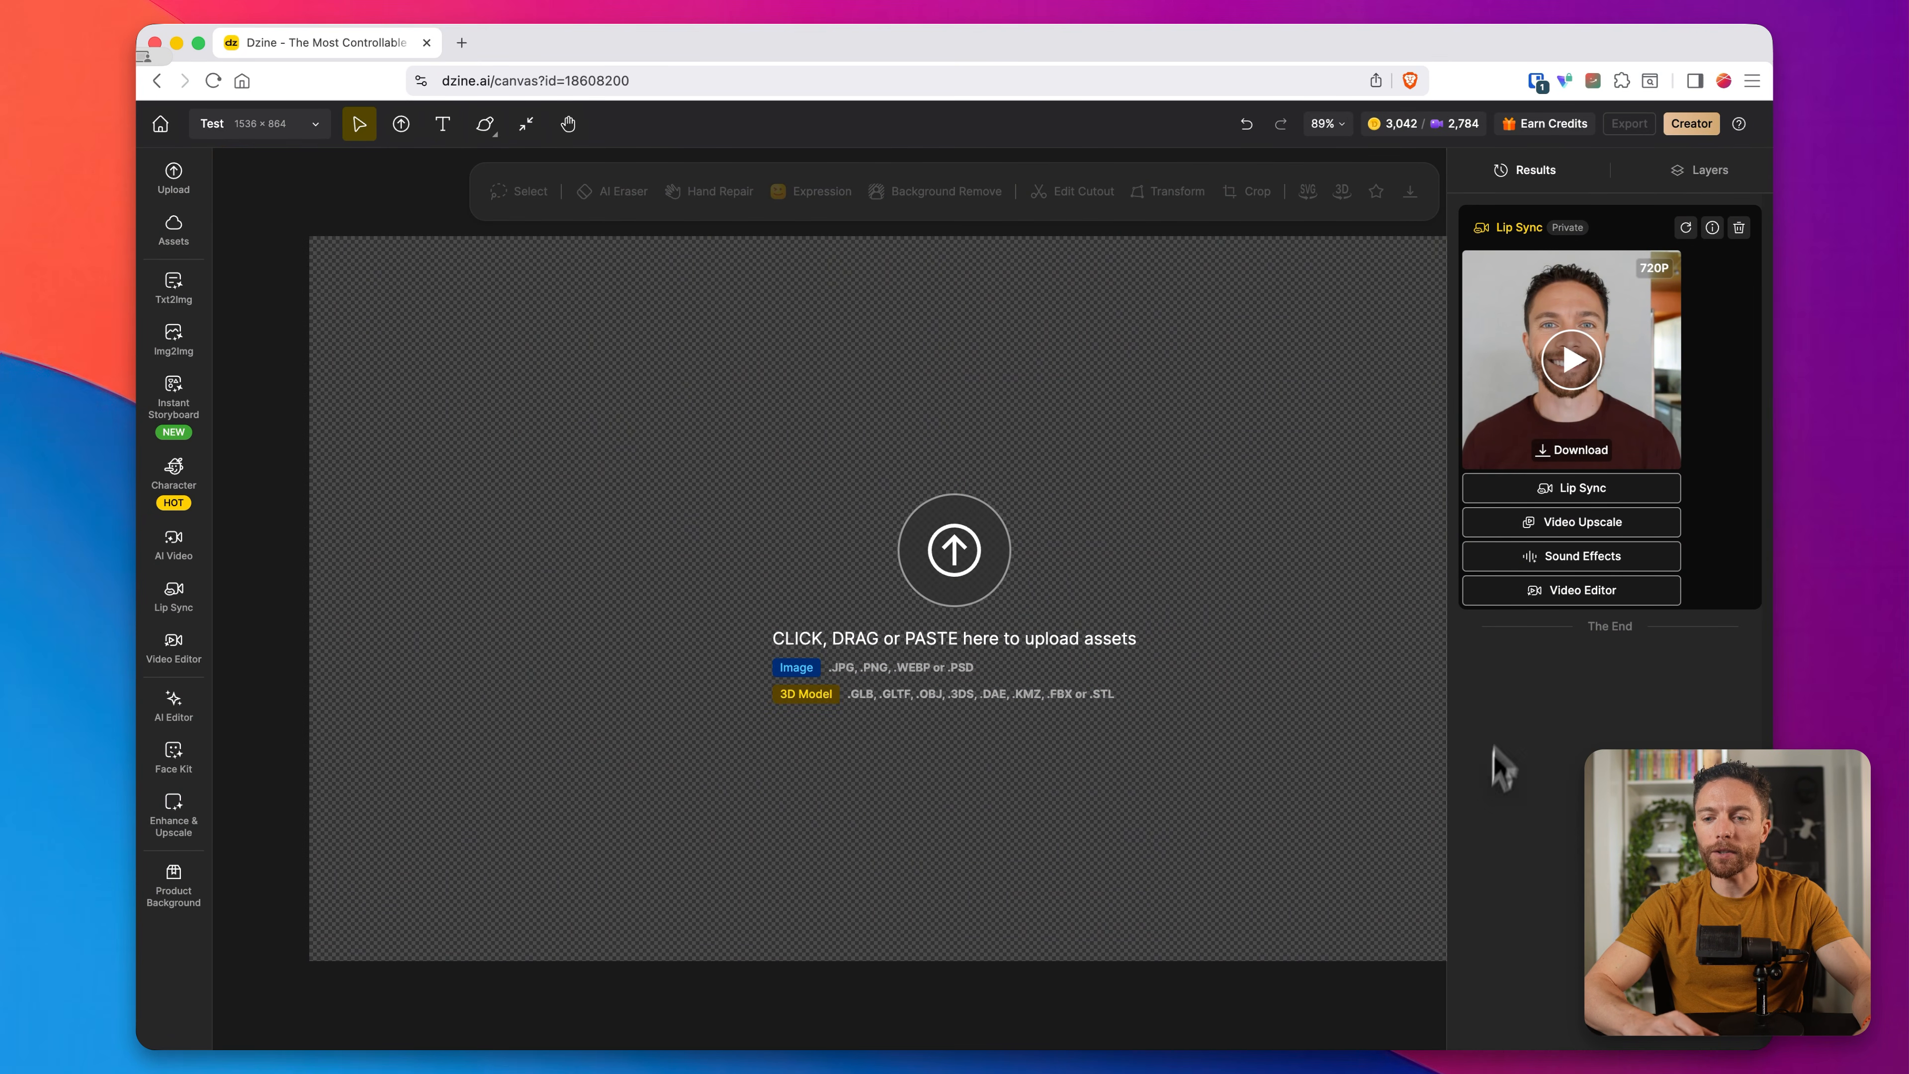
Step: Watch the generated lip-sync video in the preview player twice, closing the player after each viewing
click(1575, 368)
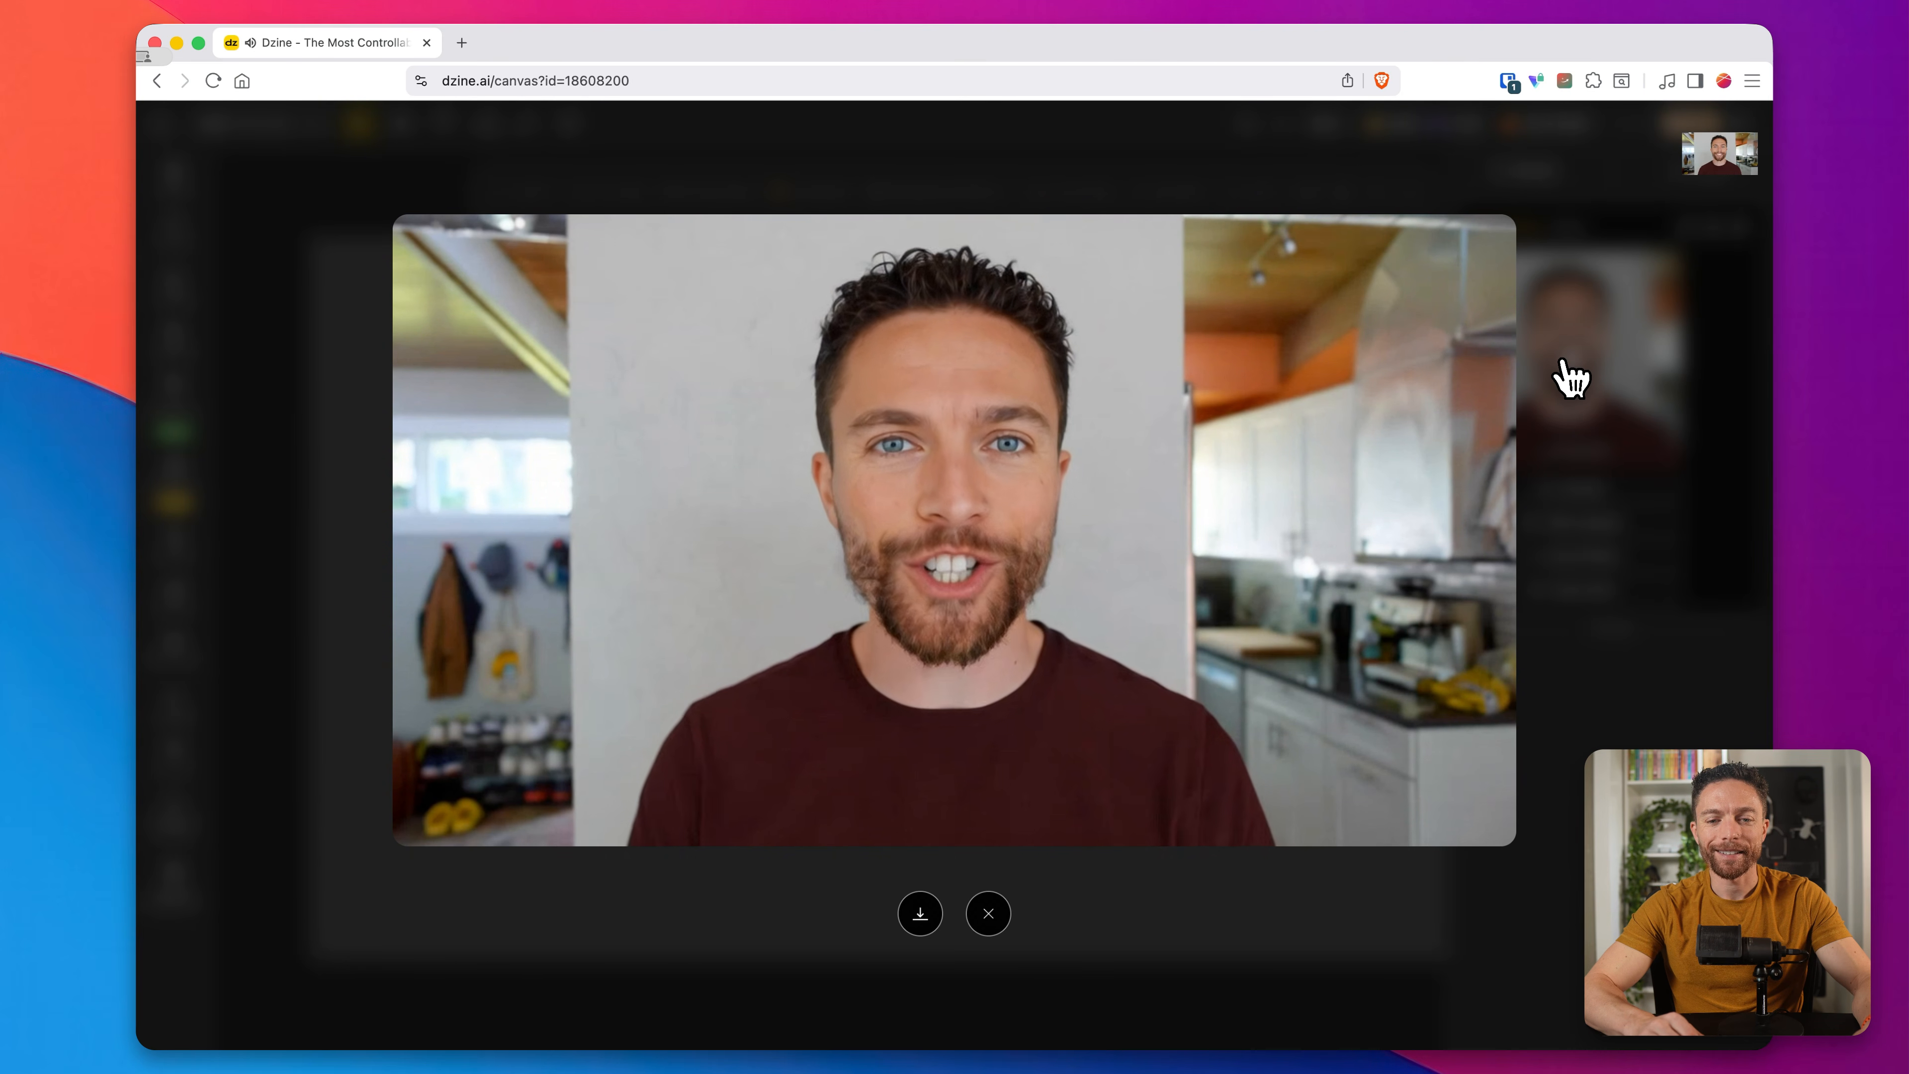
click(988, 914)
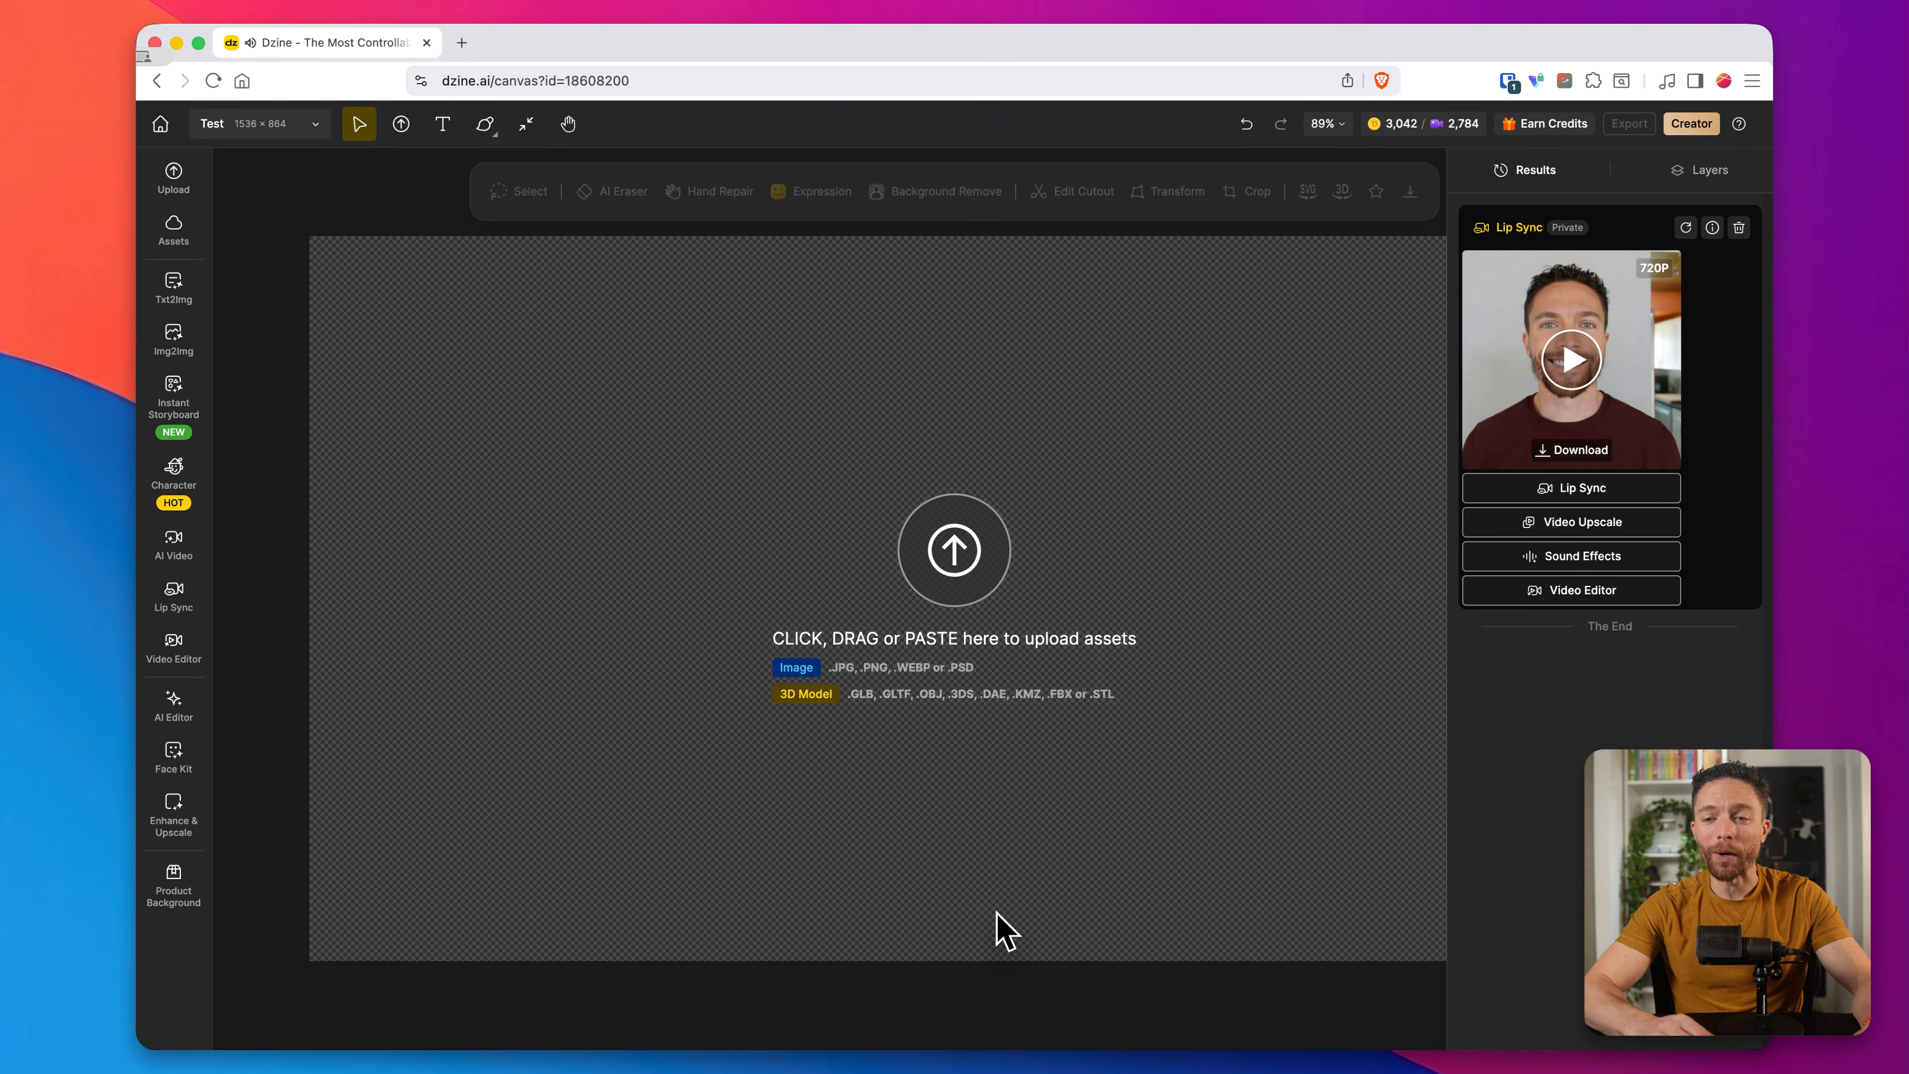
click(1572, 361)
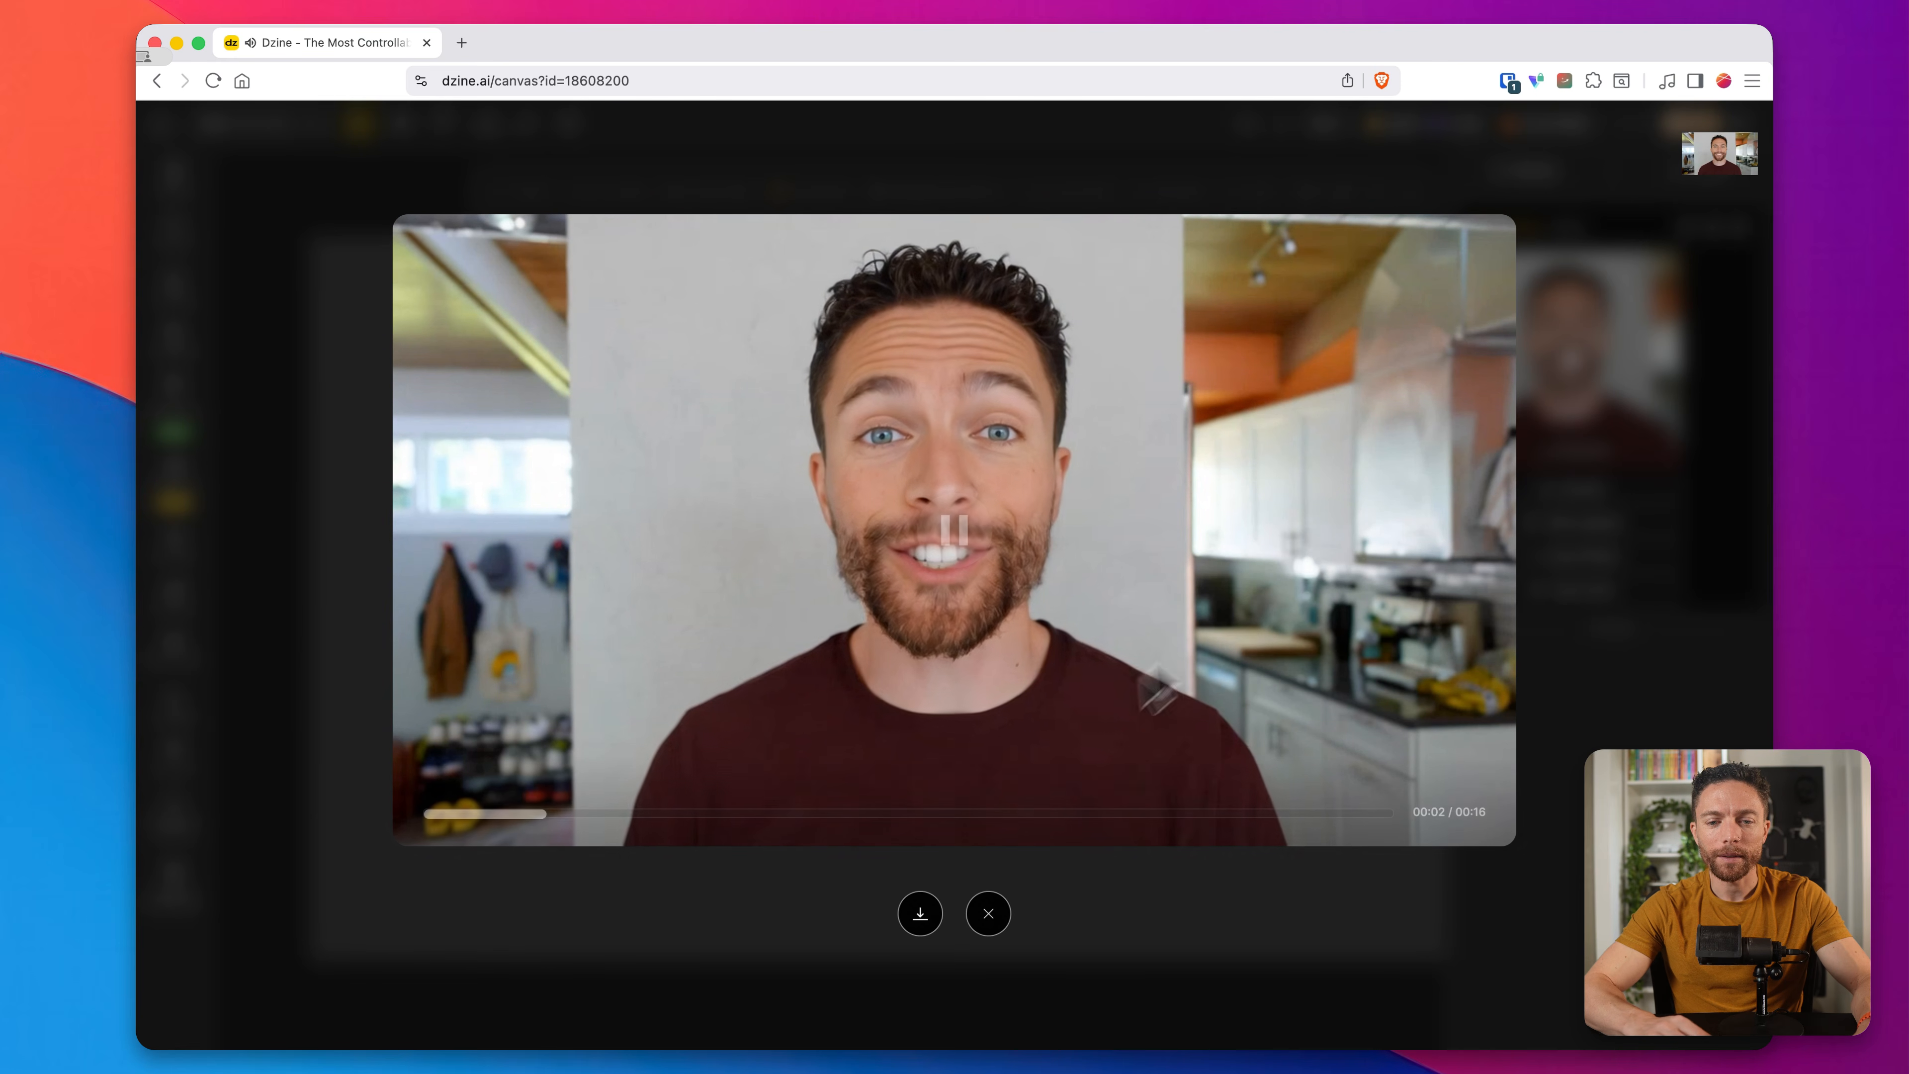
click(989, 913)
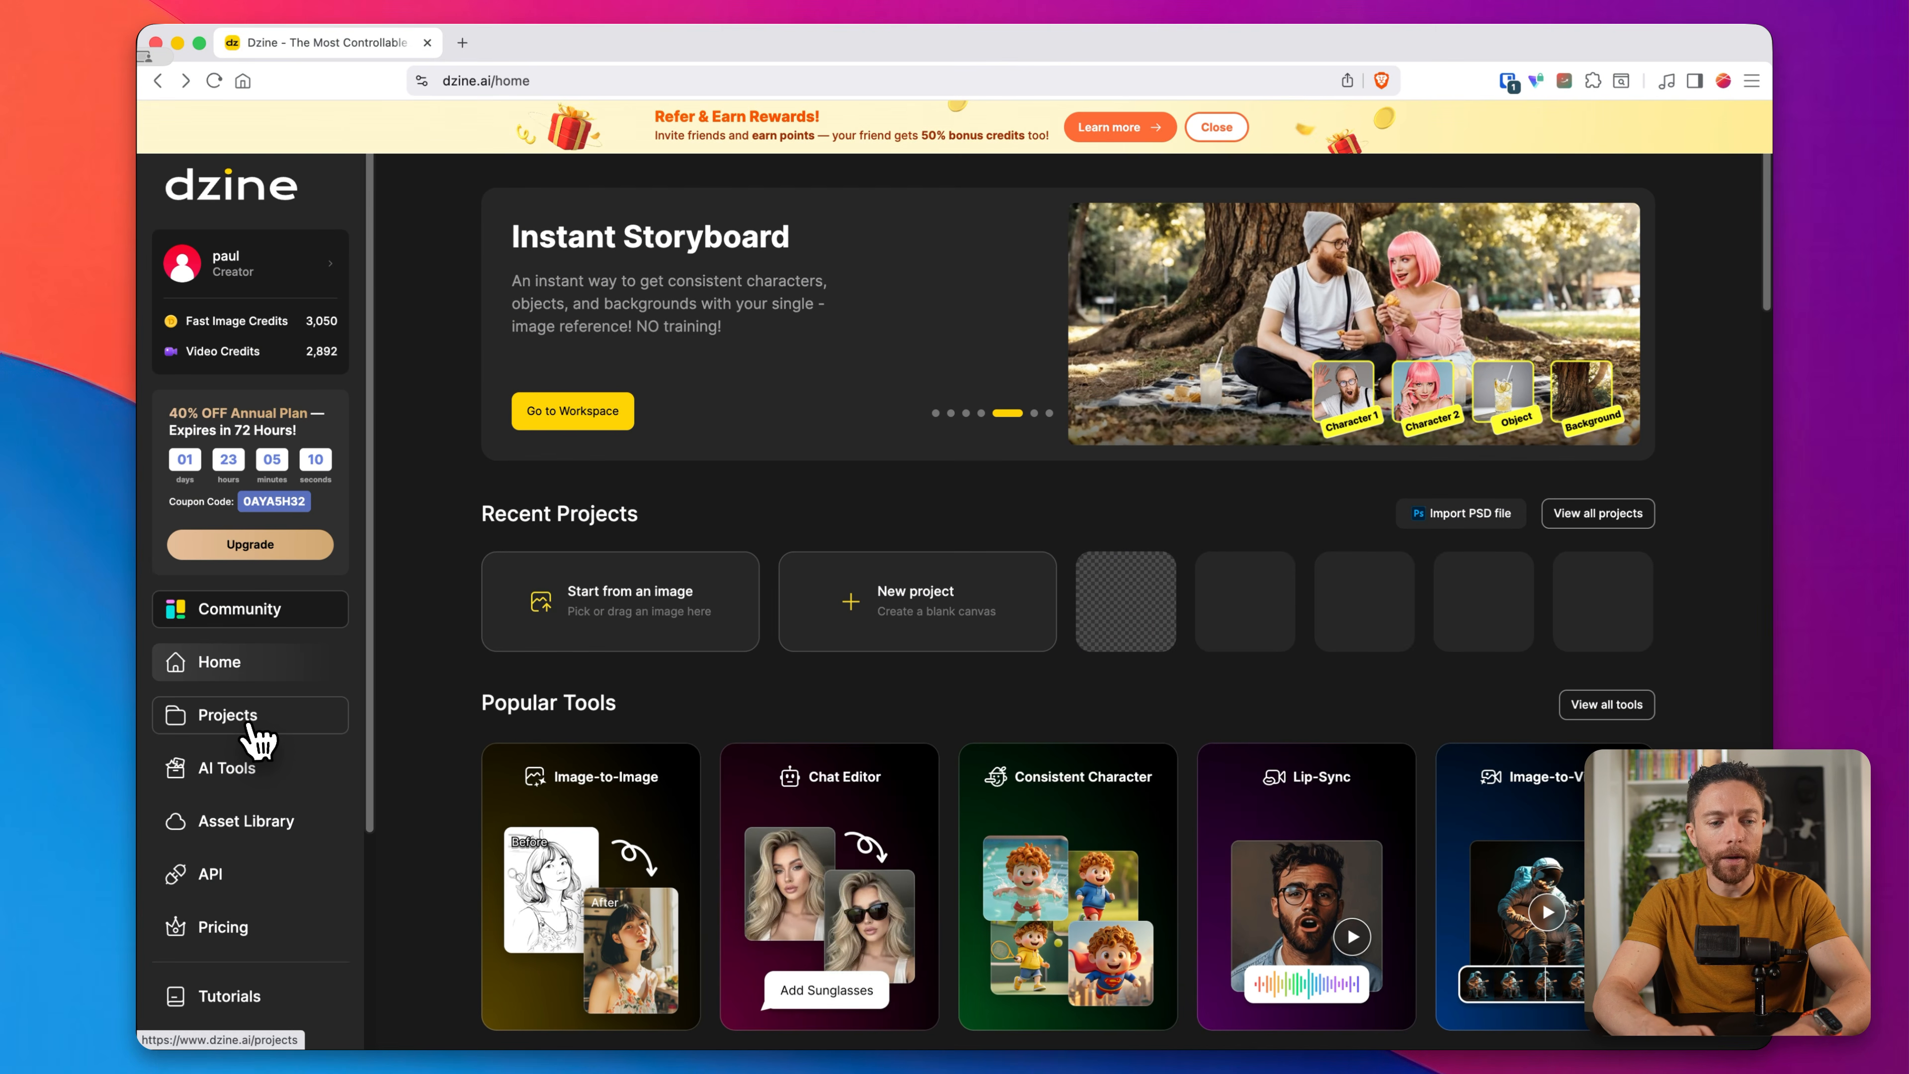
Step: Create a new project named "Test 2" with a 16:9 aspect ratio, dismissing the What's New announcement
click(255, 740)
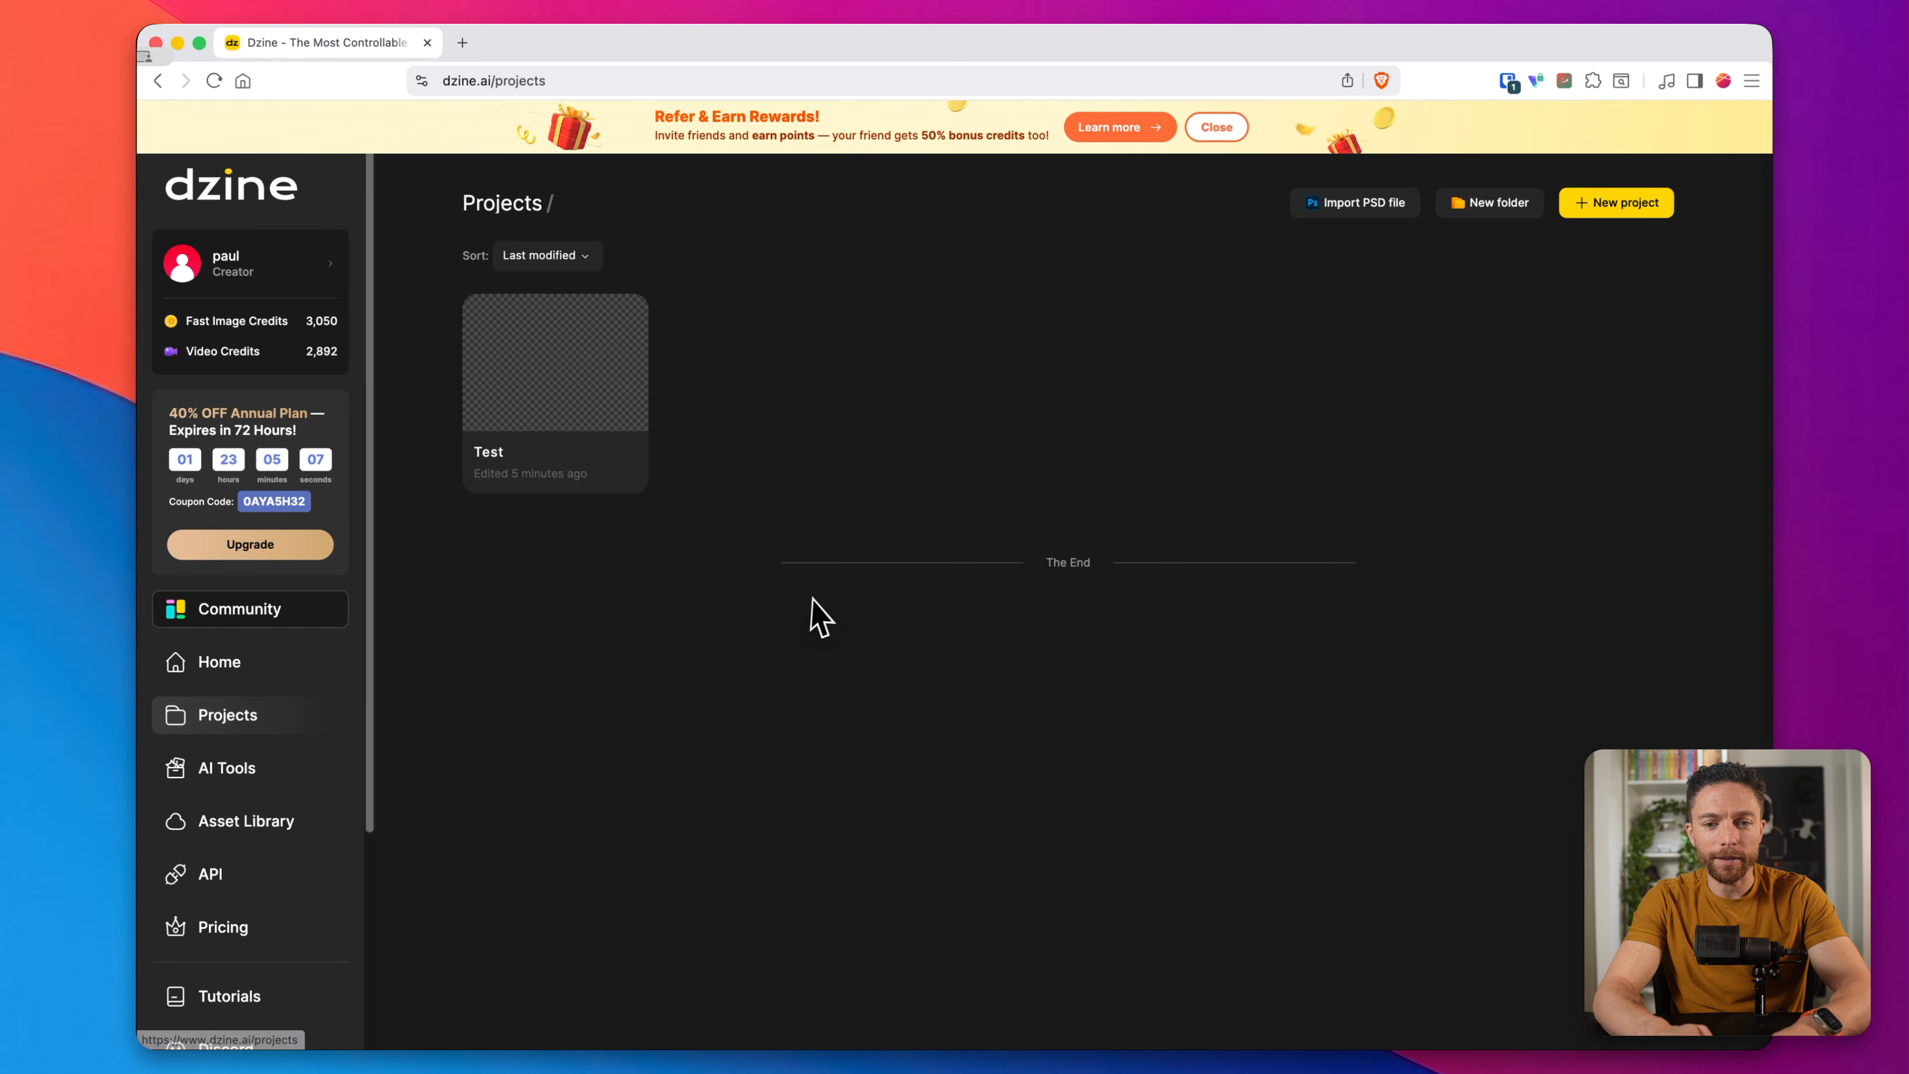
click(1626, 211)
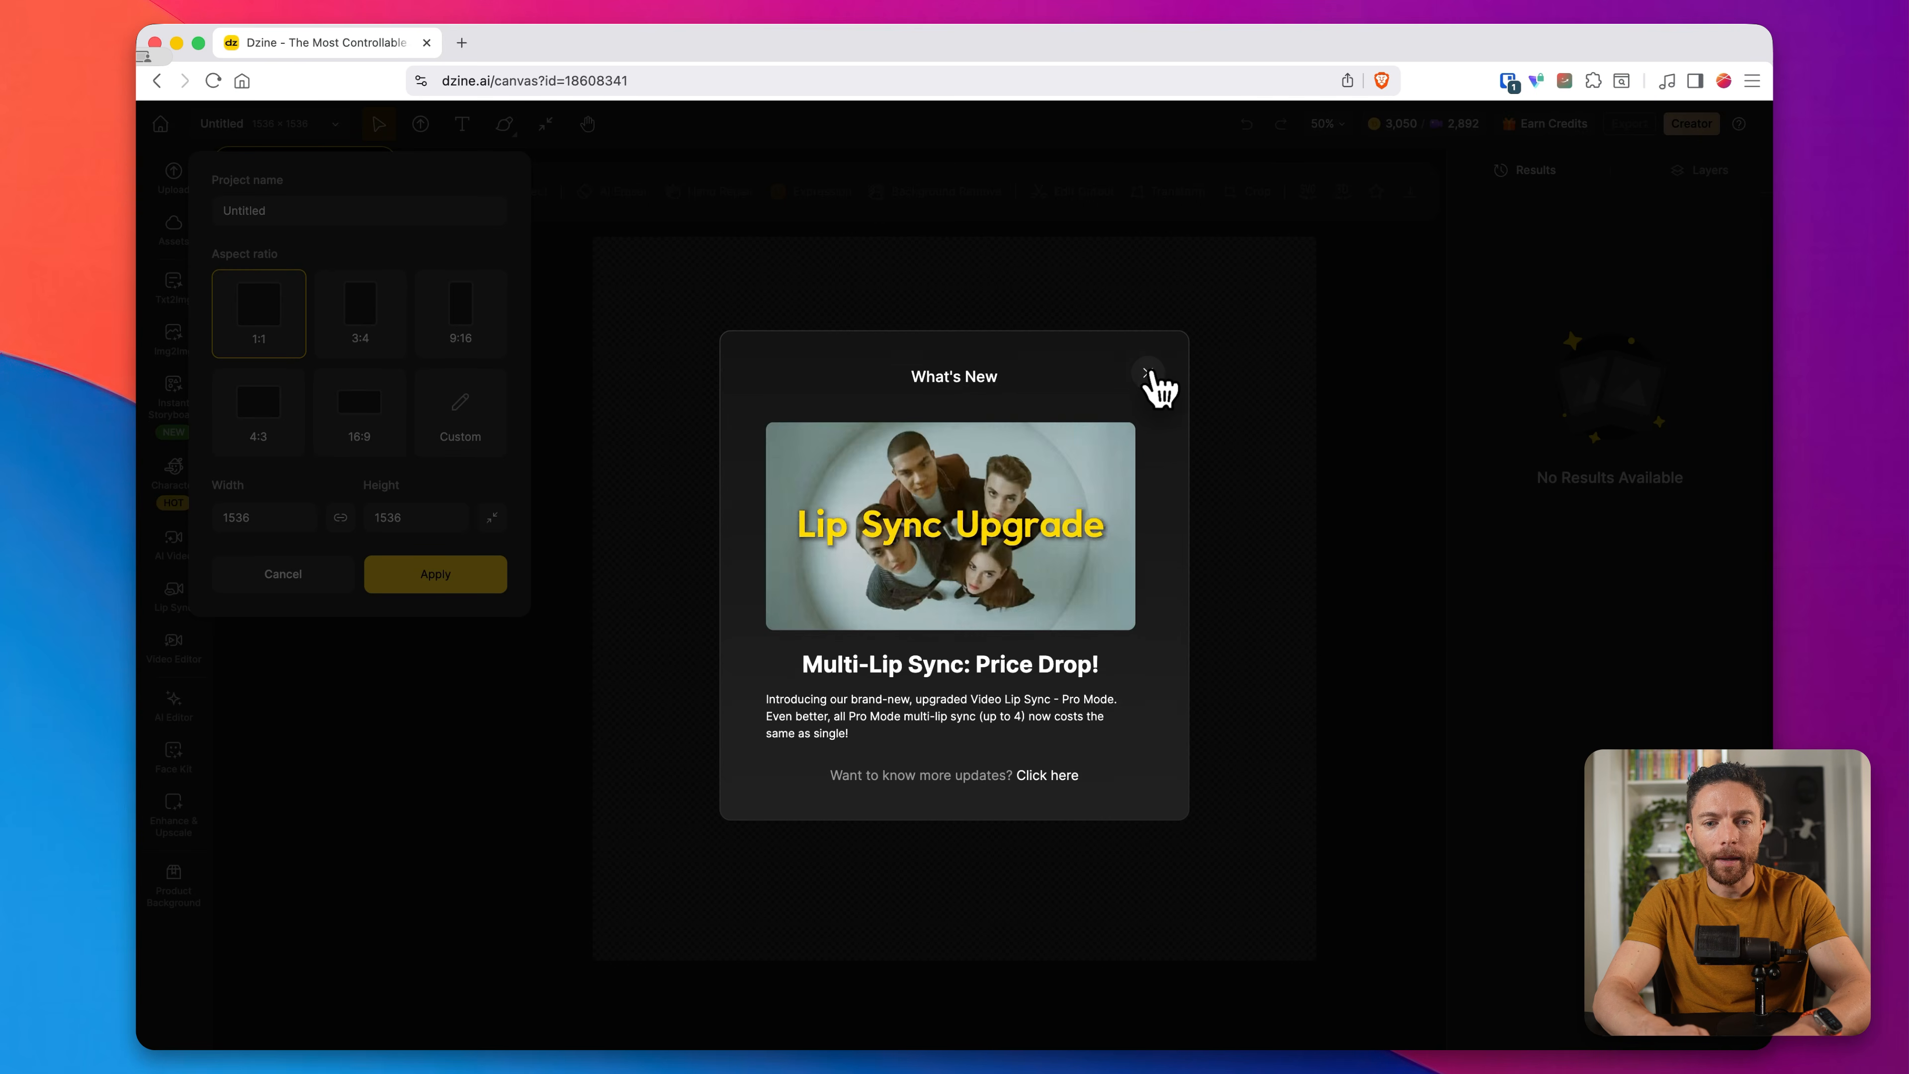
click(1144, 374)
double_click(331, 283)
text(T)
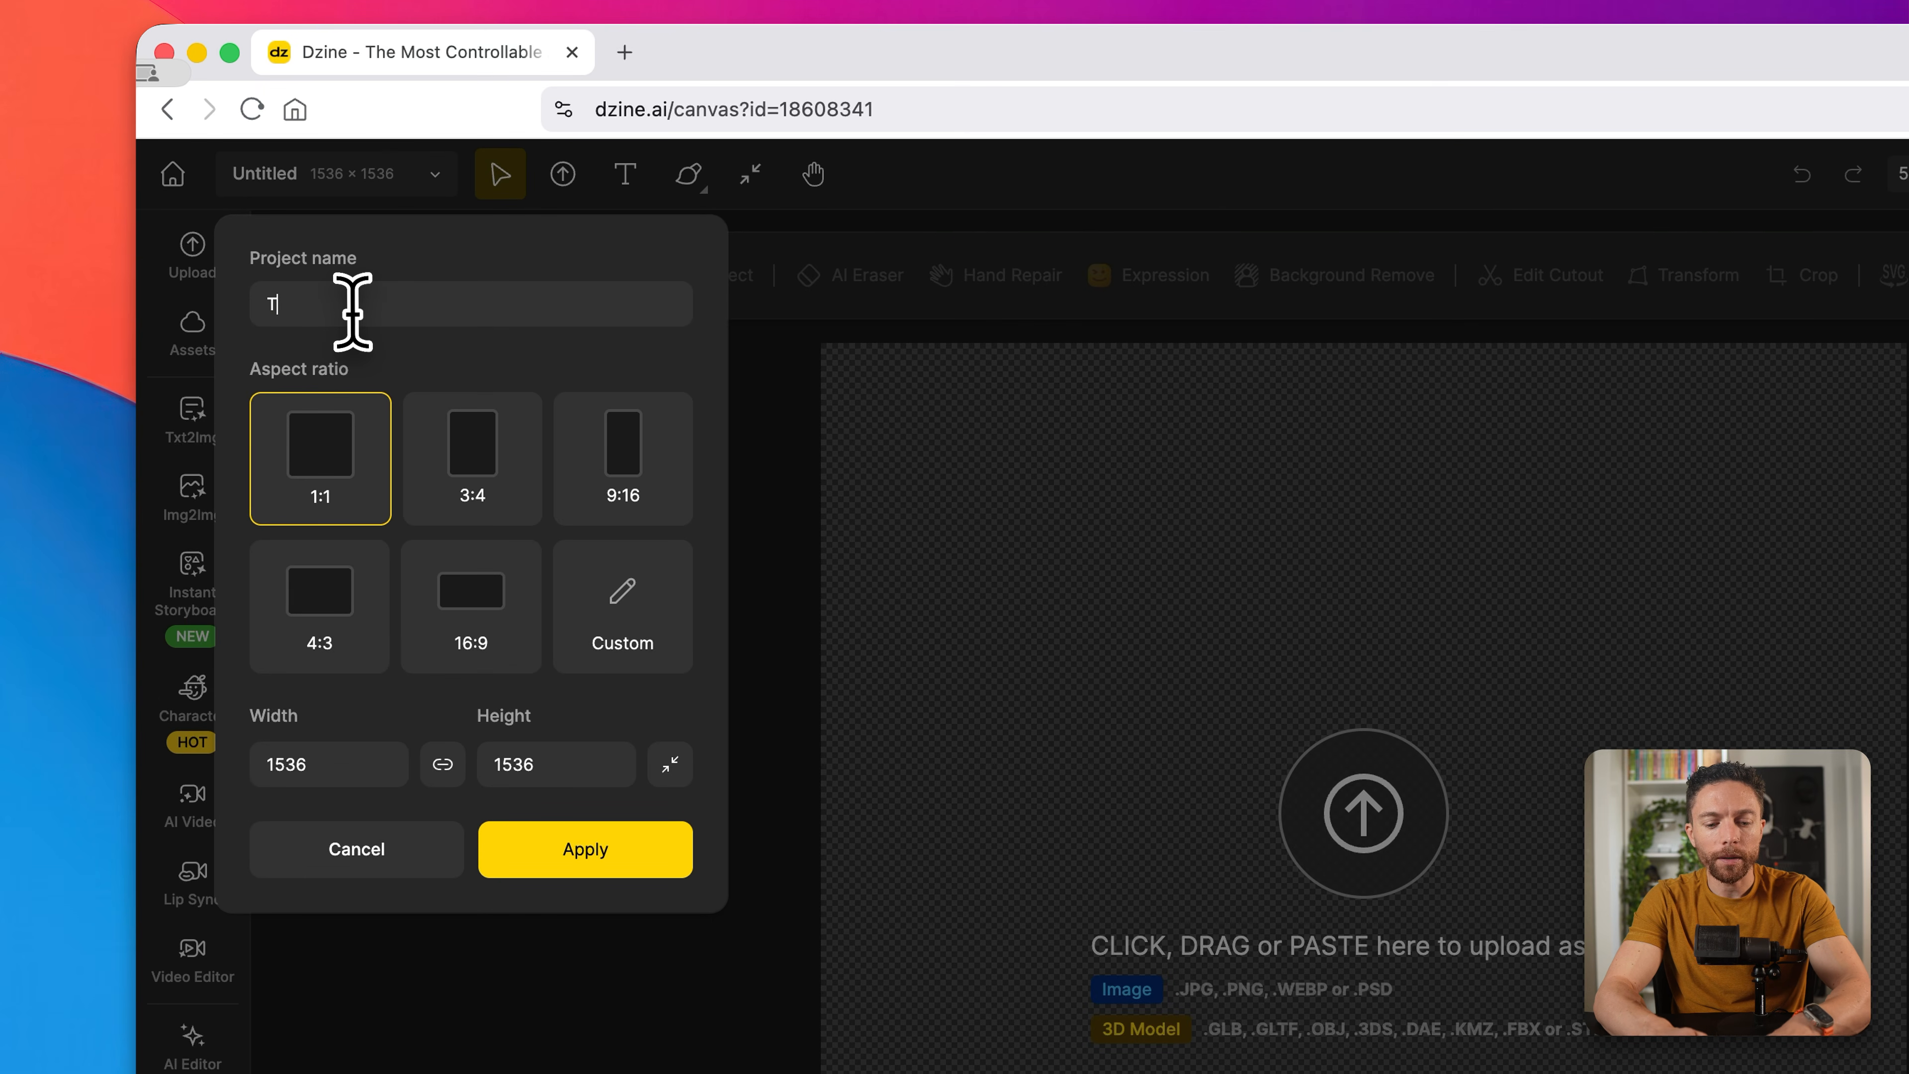
text(est 2)
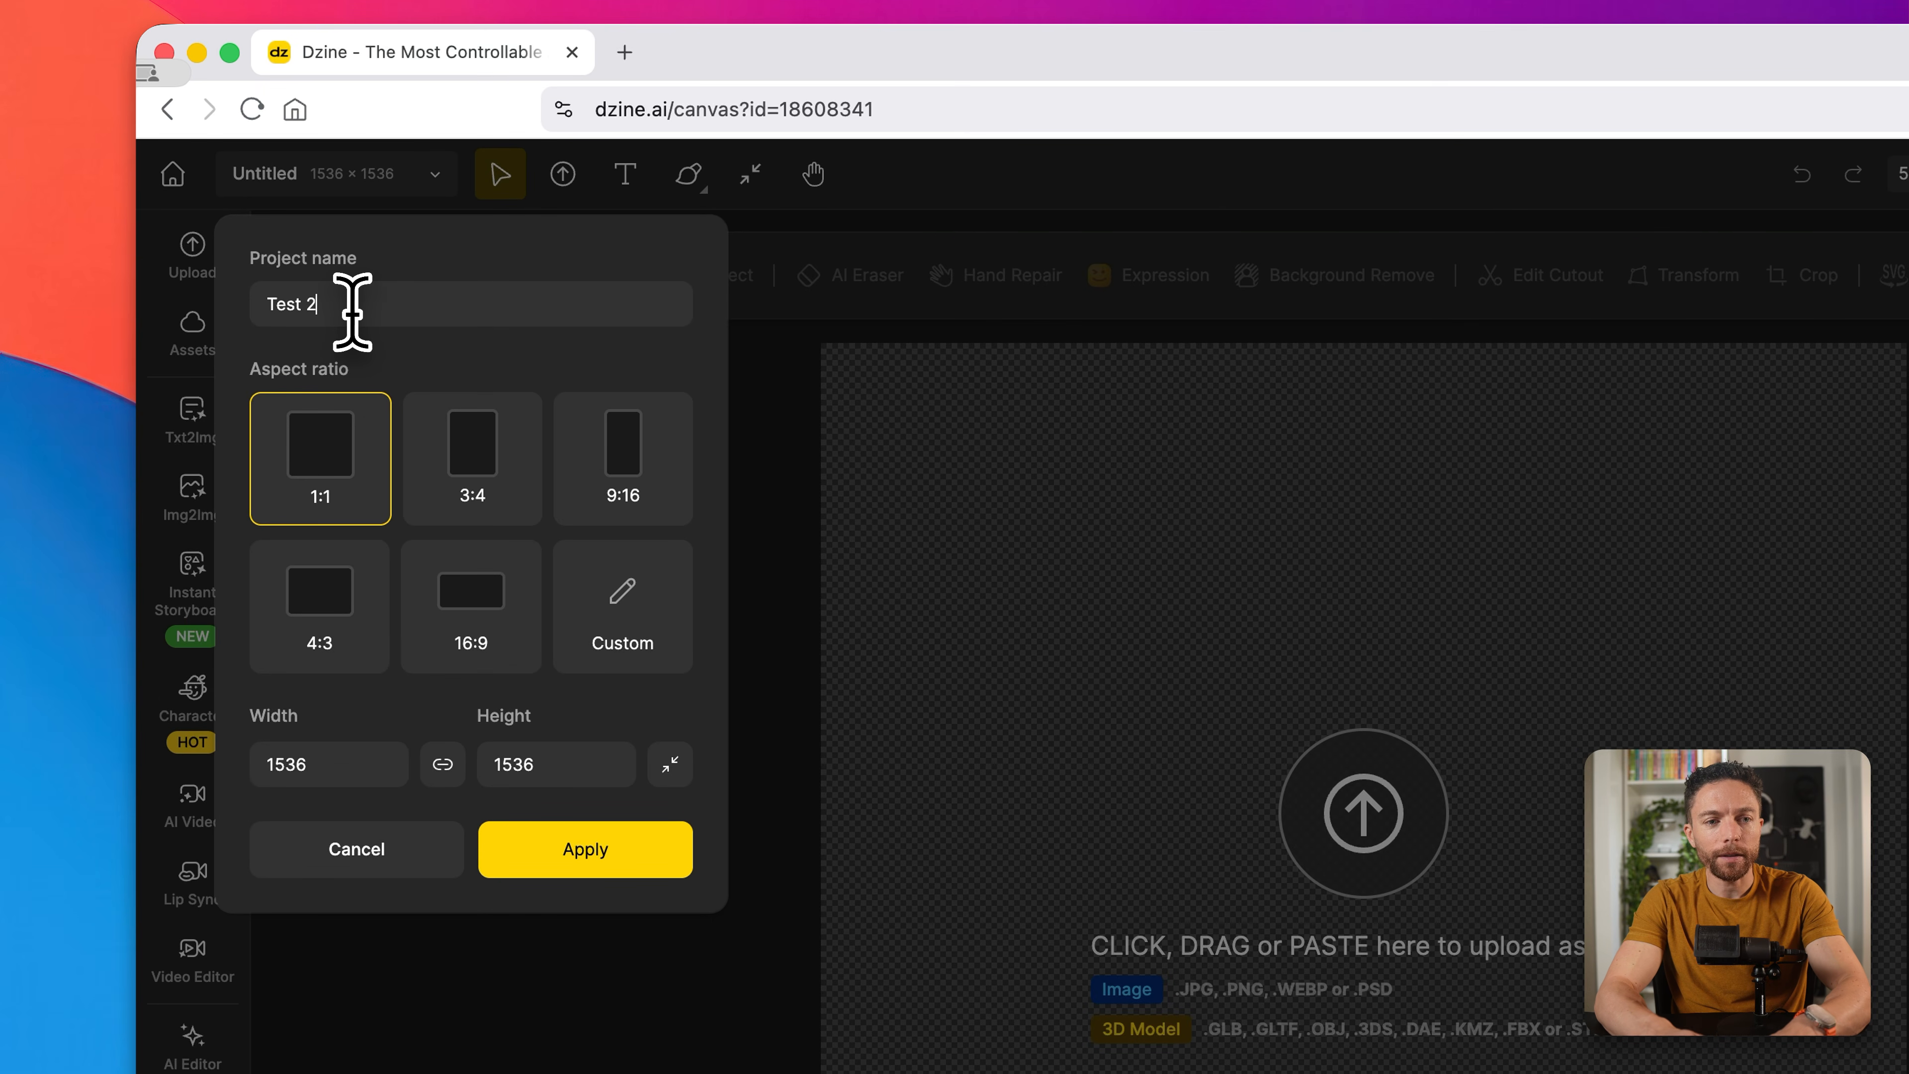
click(492, 605)
click(639, 872)
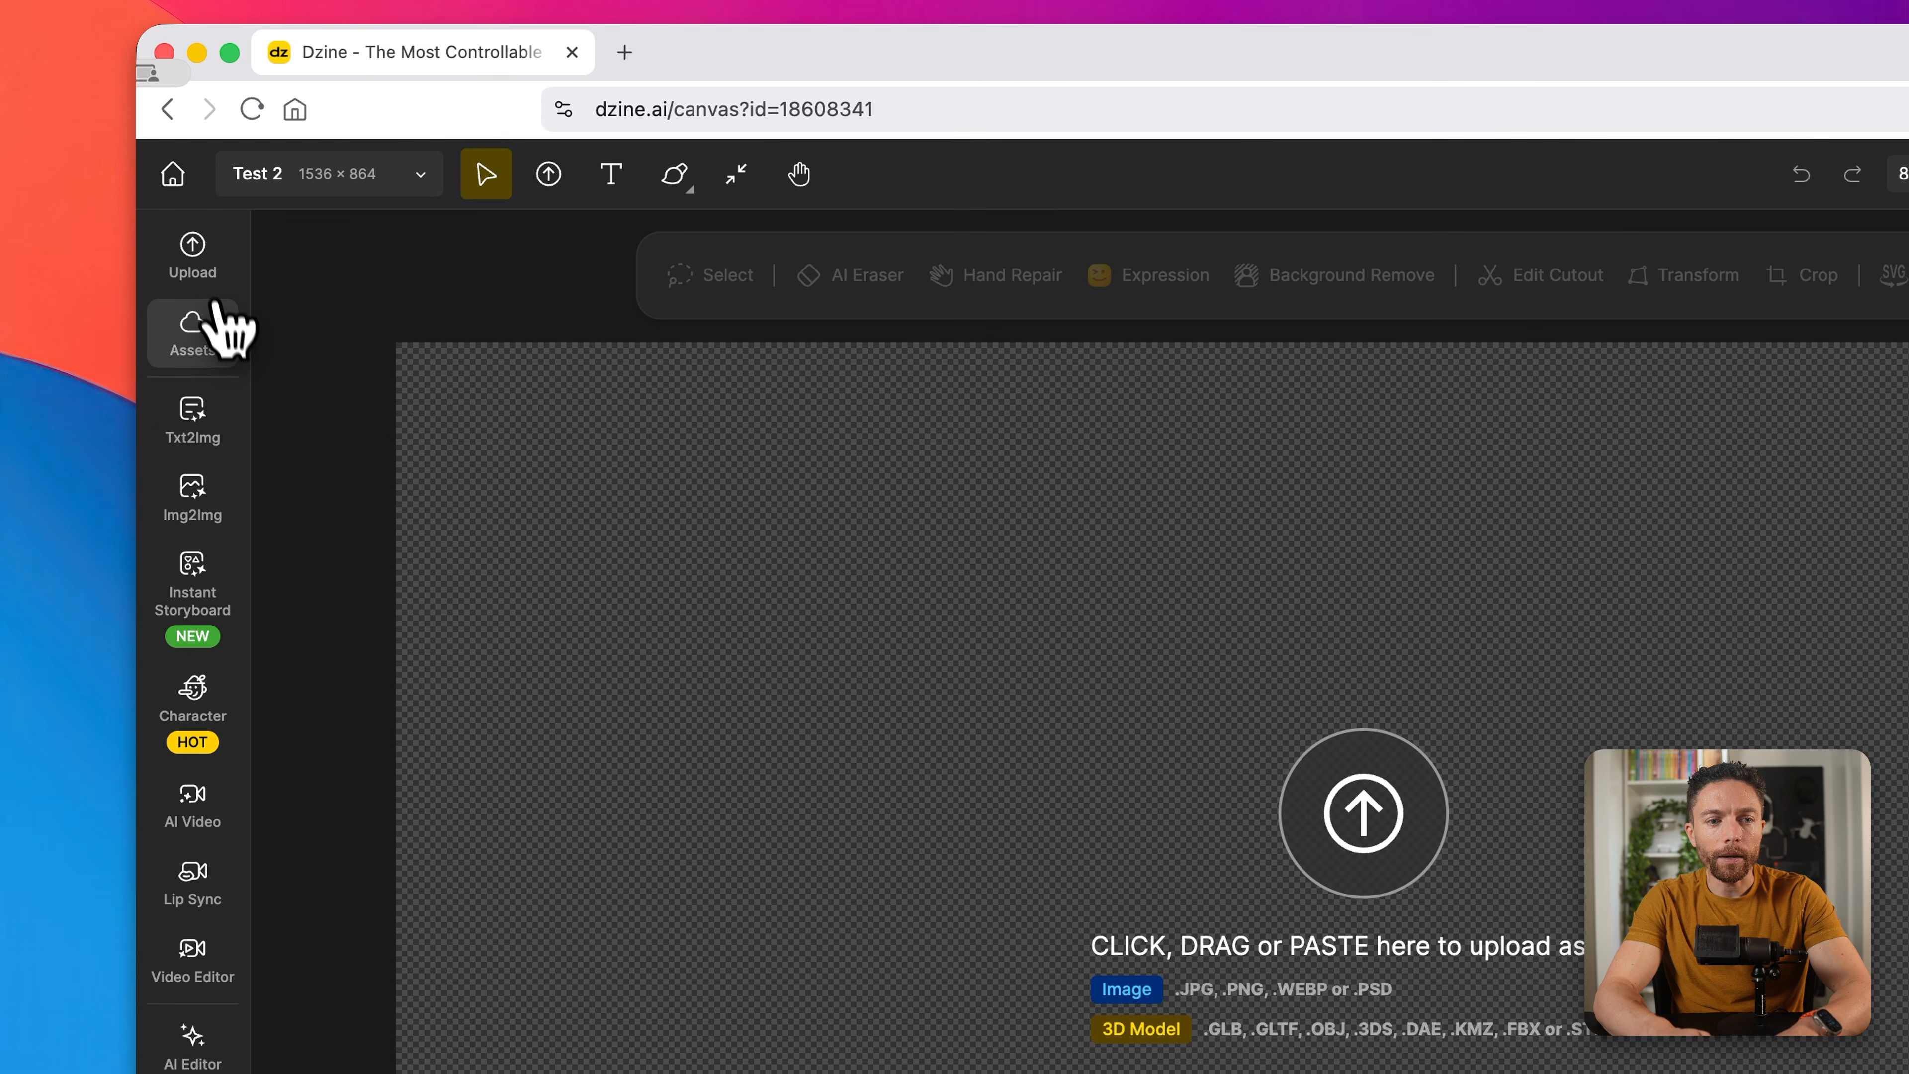
Step: Start Text to Image with the prompt "A male travel vlogger in his 30s, confident expression, studio lighting, high quality portrait"
mouse_move(190, 300)
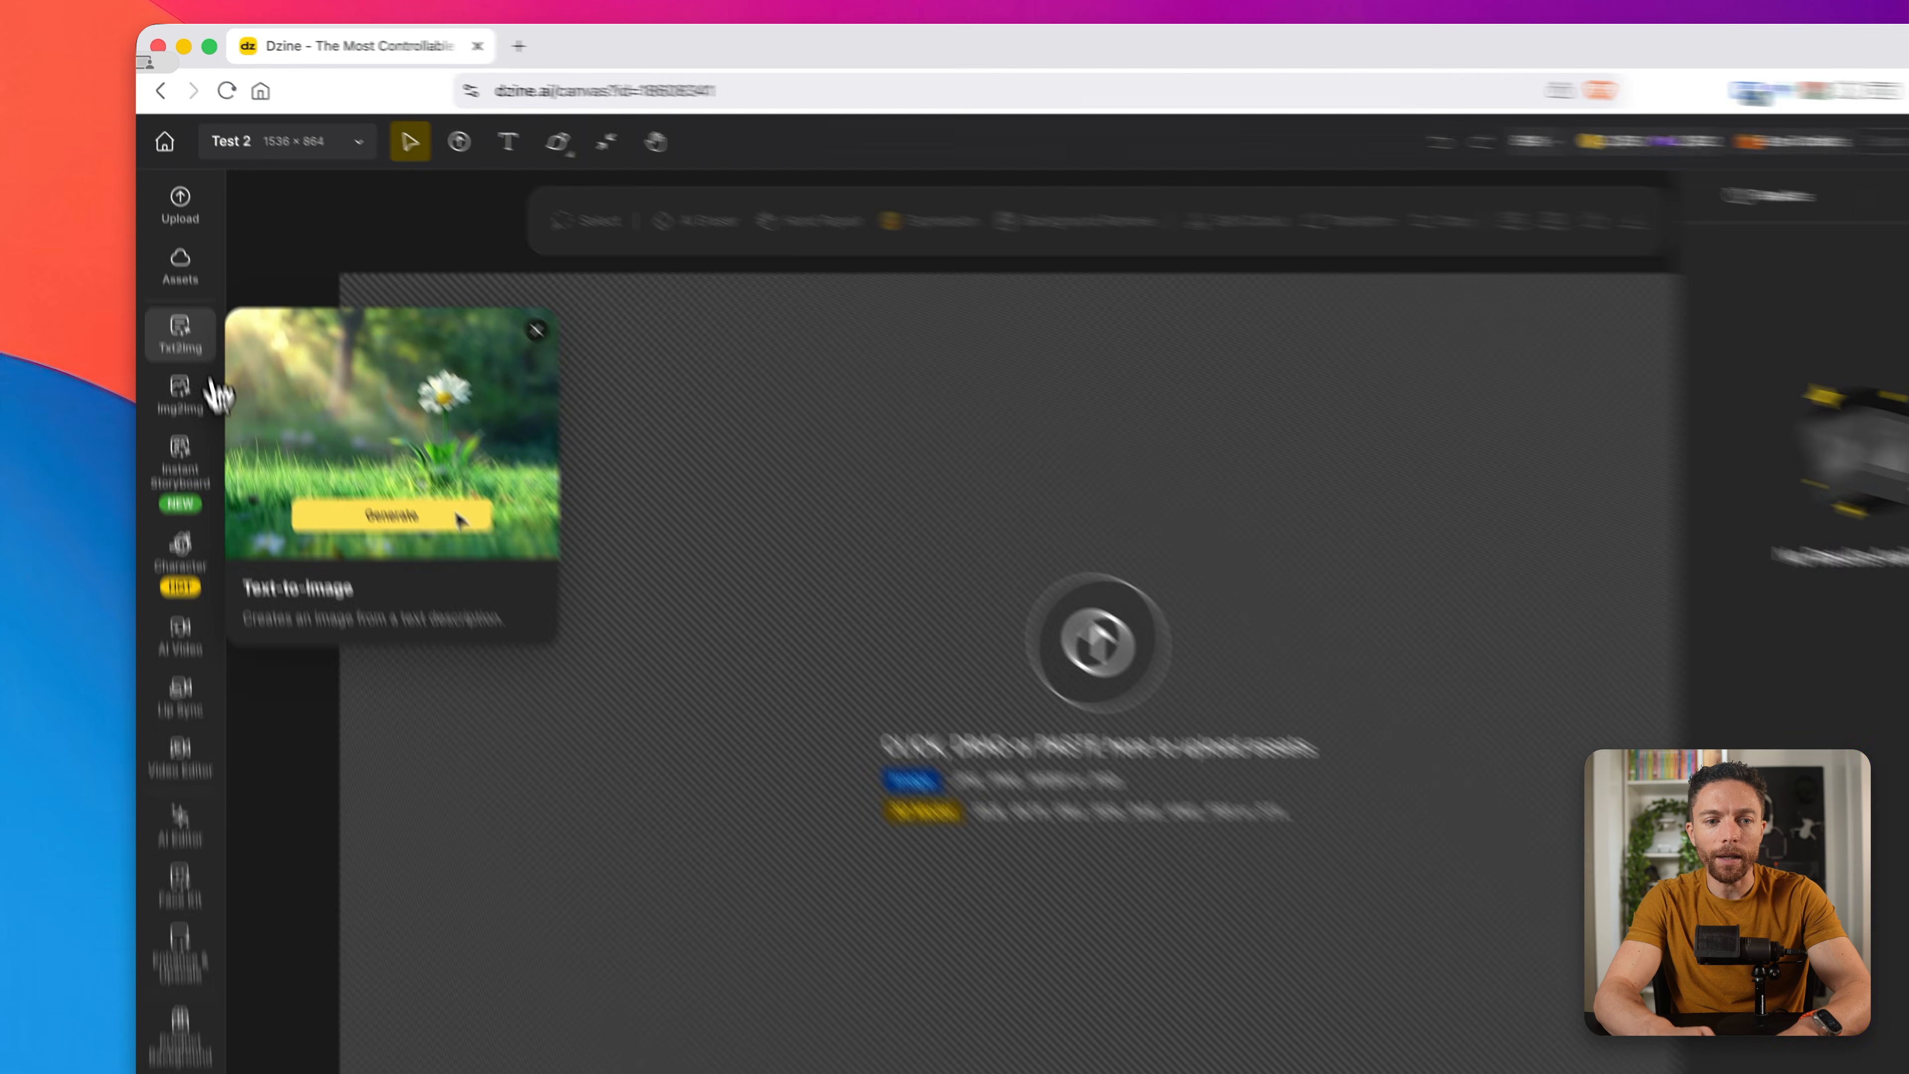
click(188, 342)
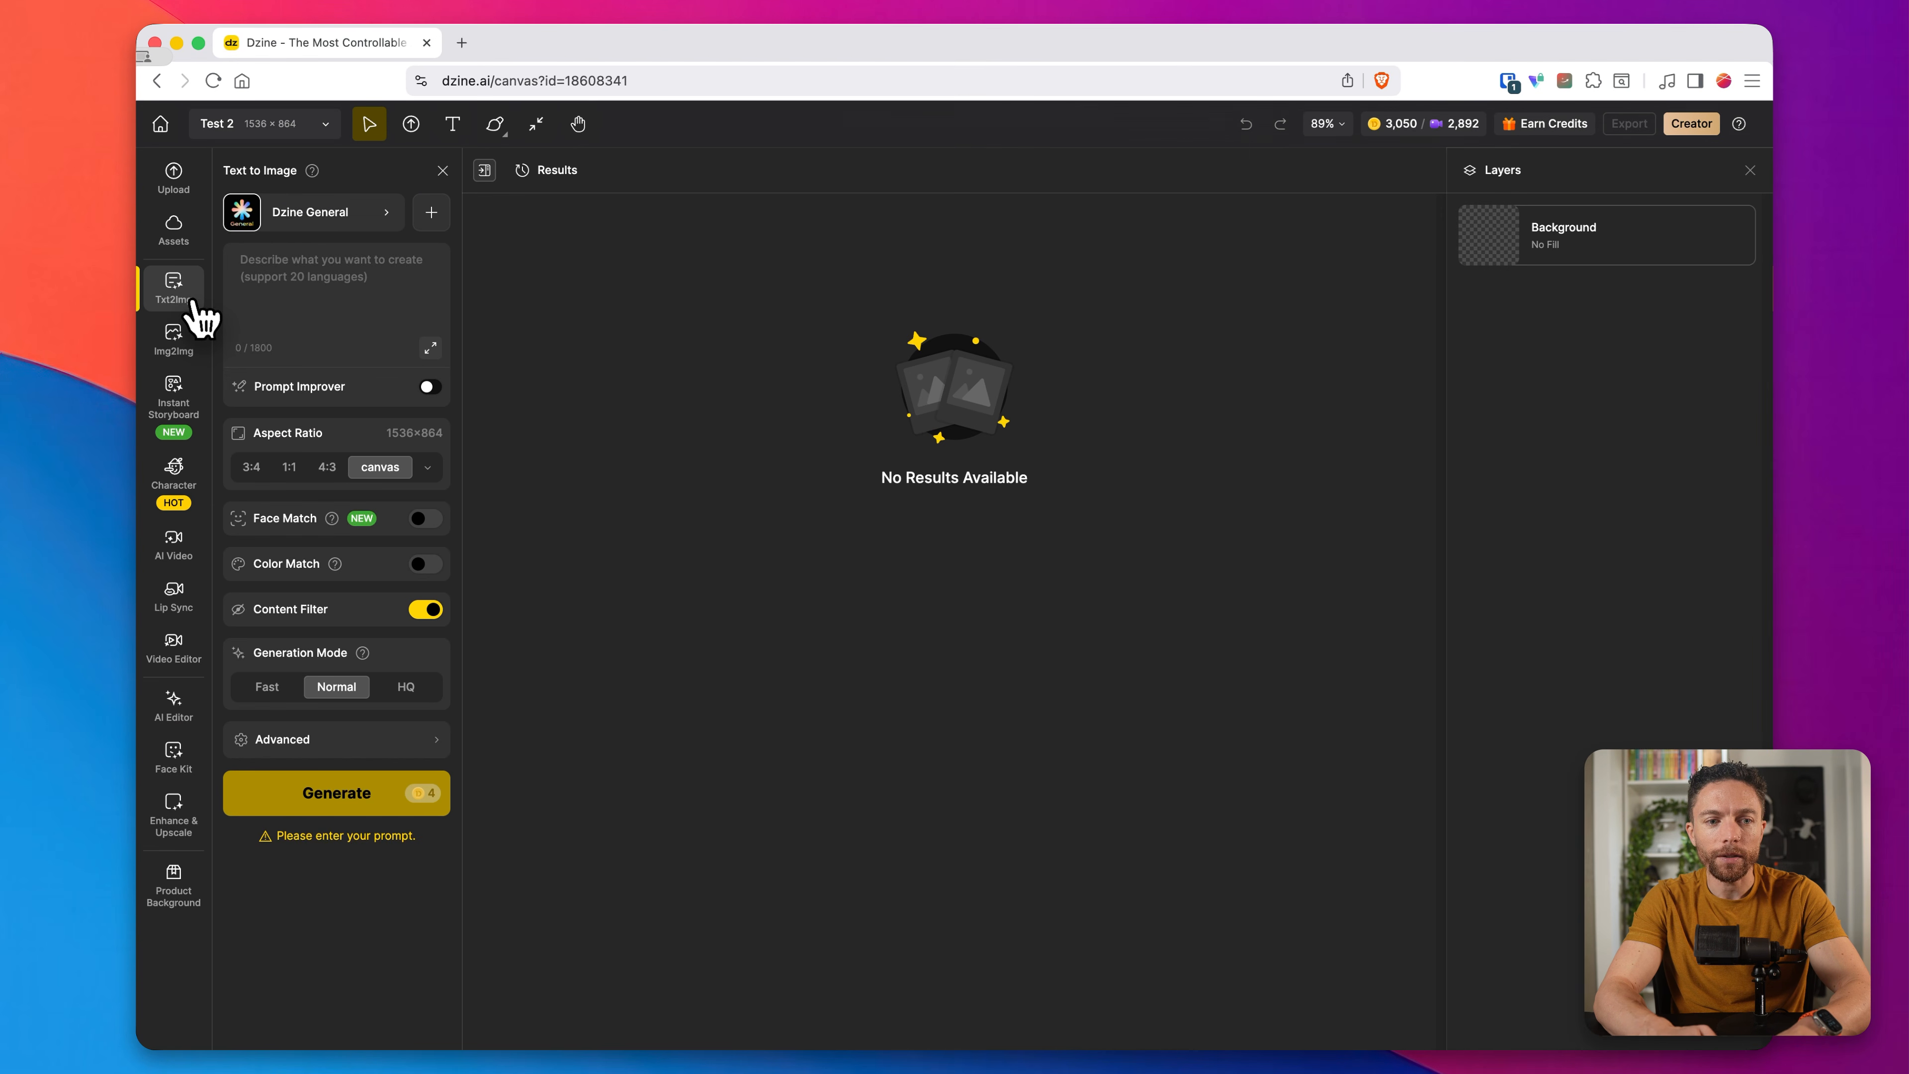
click(352, 308)
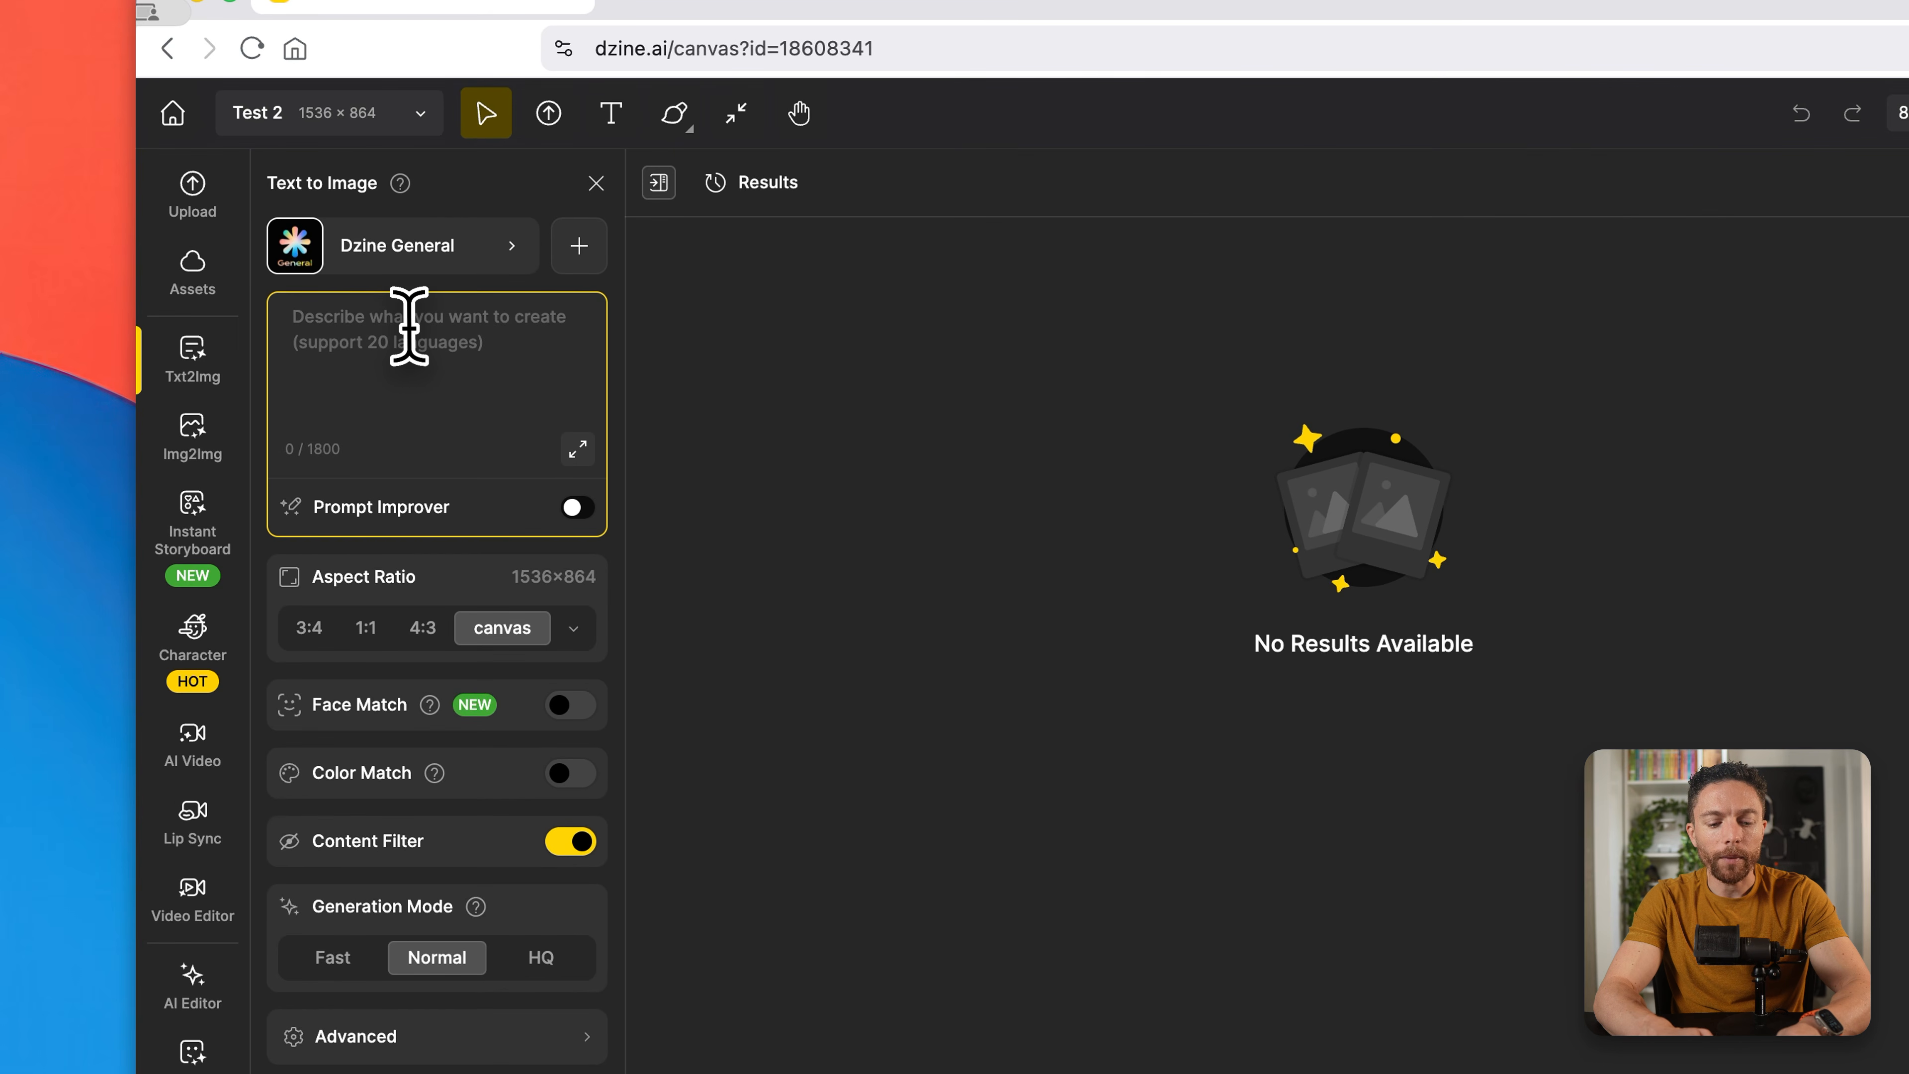
text(A male travel vlogger in his 30s, confident expression, studio lighting, high quality portrait)
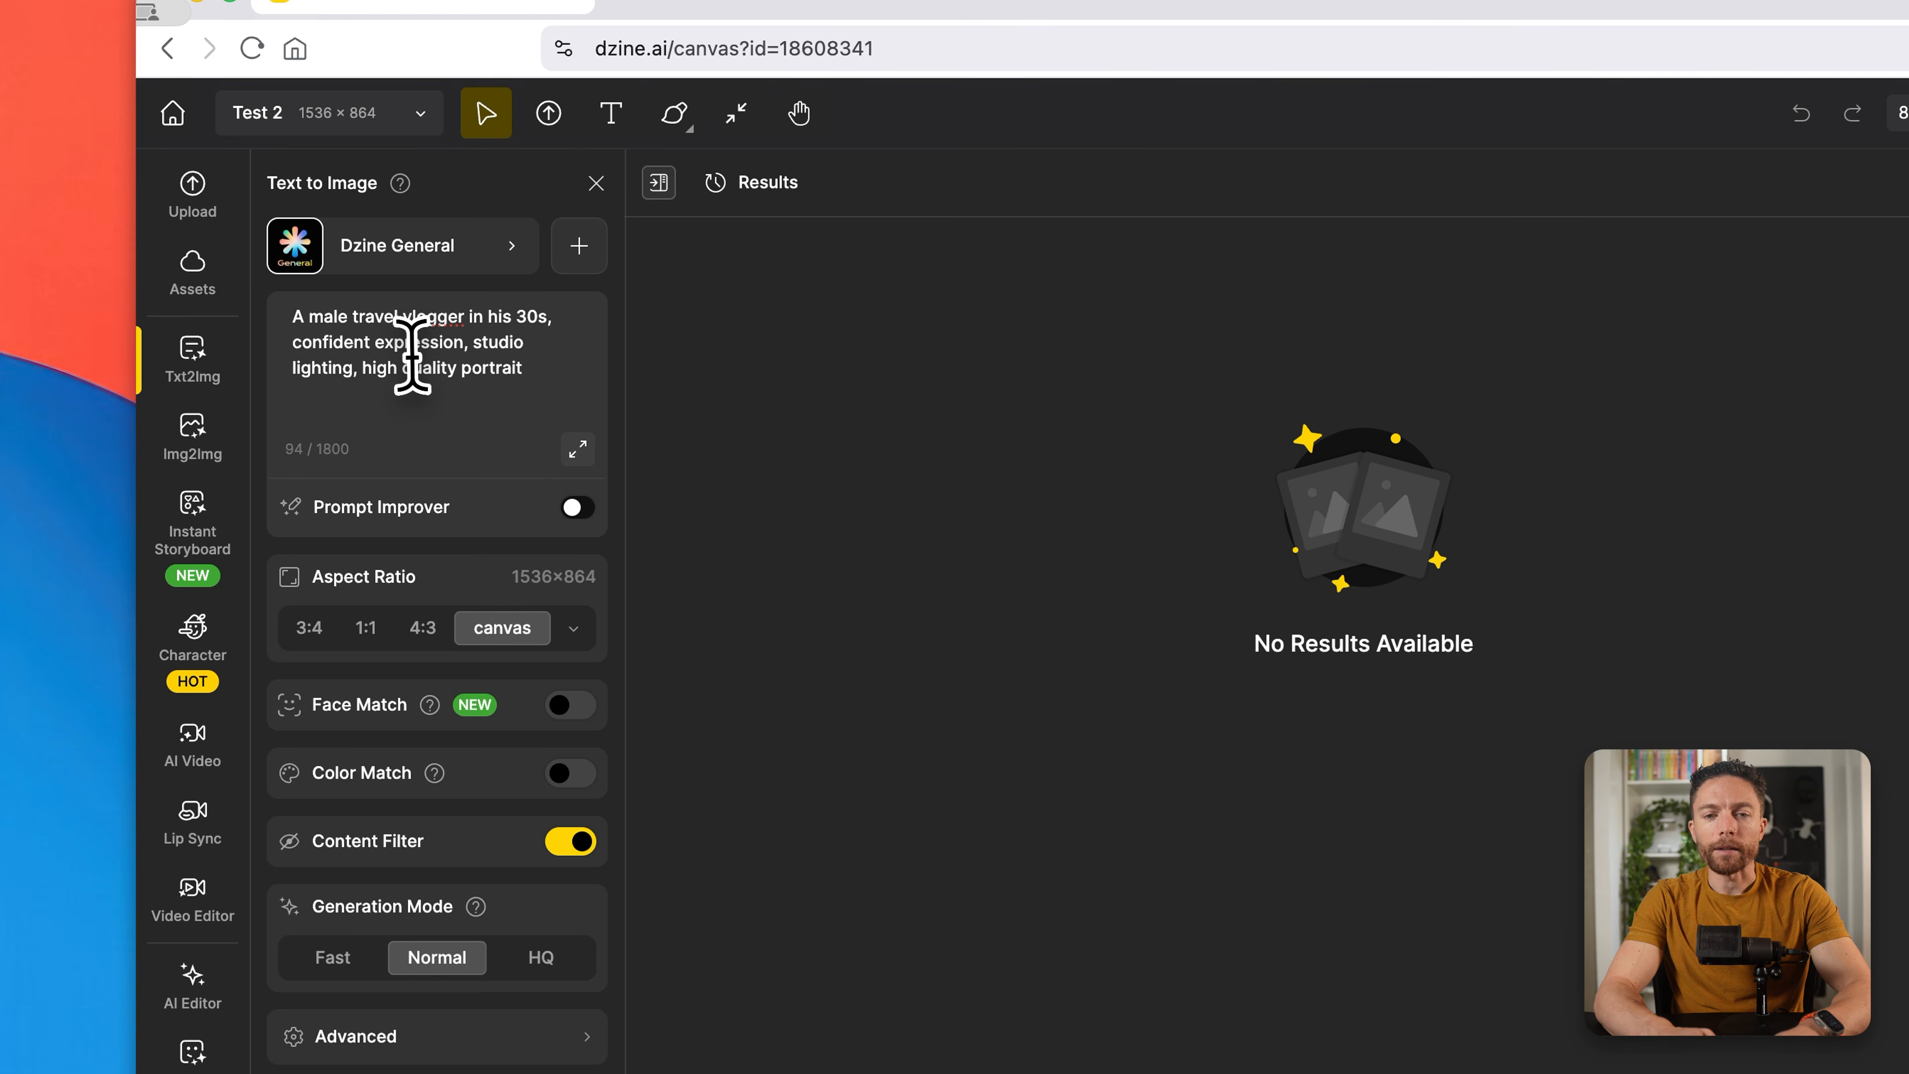
Step: Choose the Dzine Realistic v3 style and generate the portrait images in HQ mode
click(466, 260)
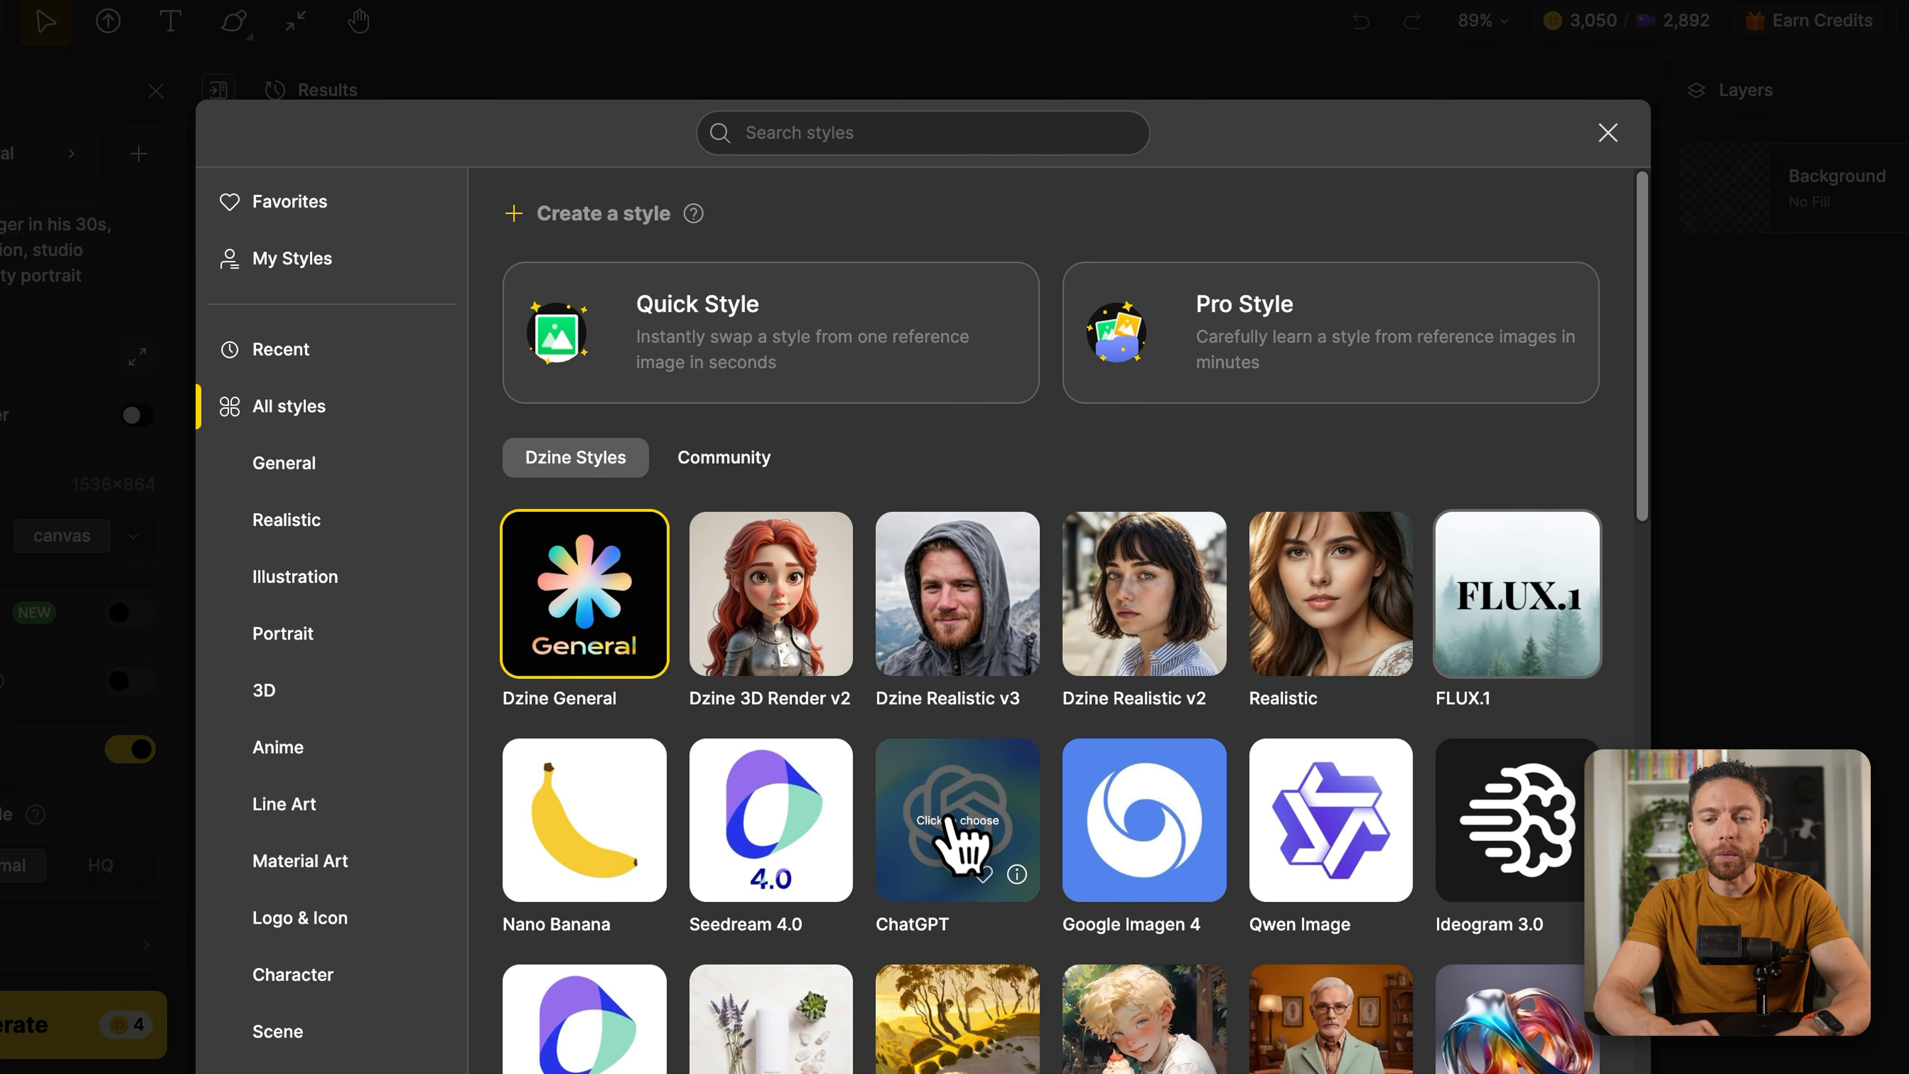
scroll(953, 821, down, 2)
scroll(956, 823, up, 3)
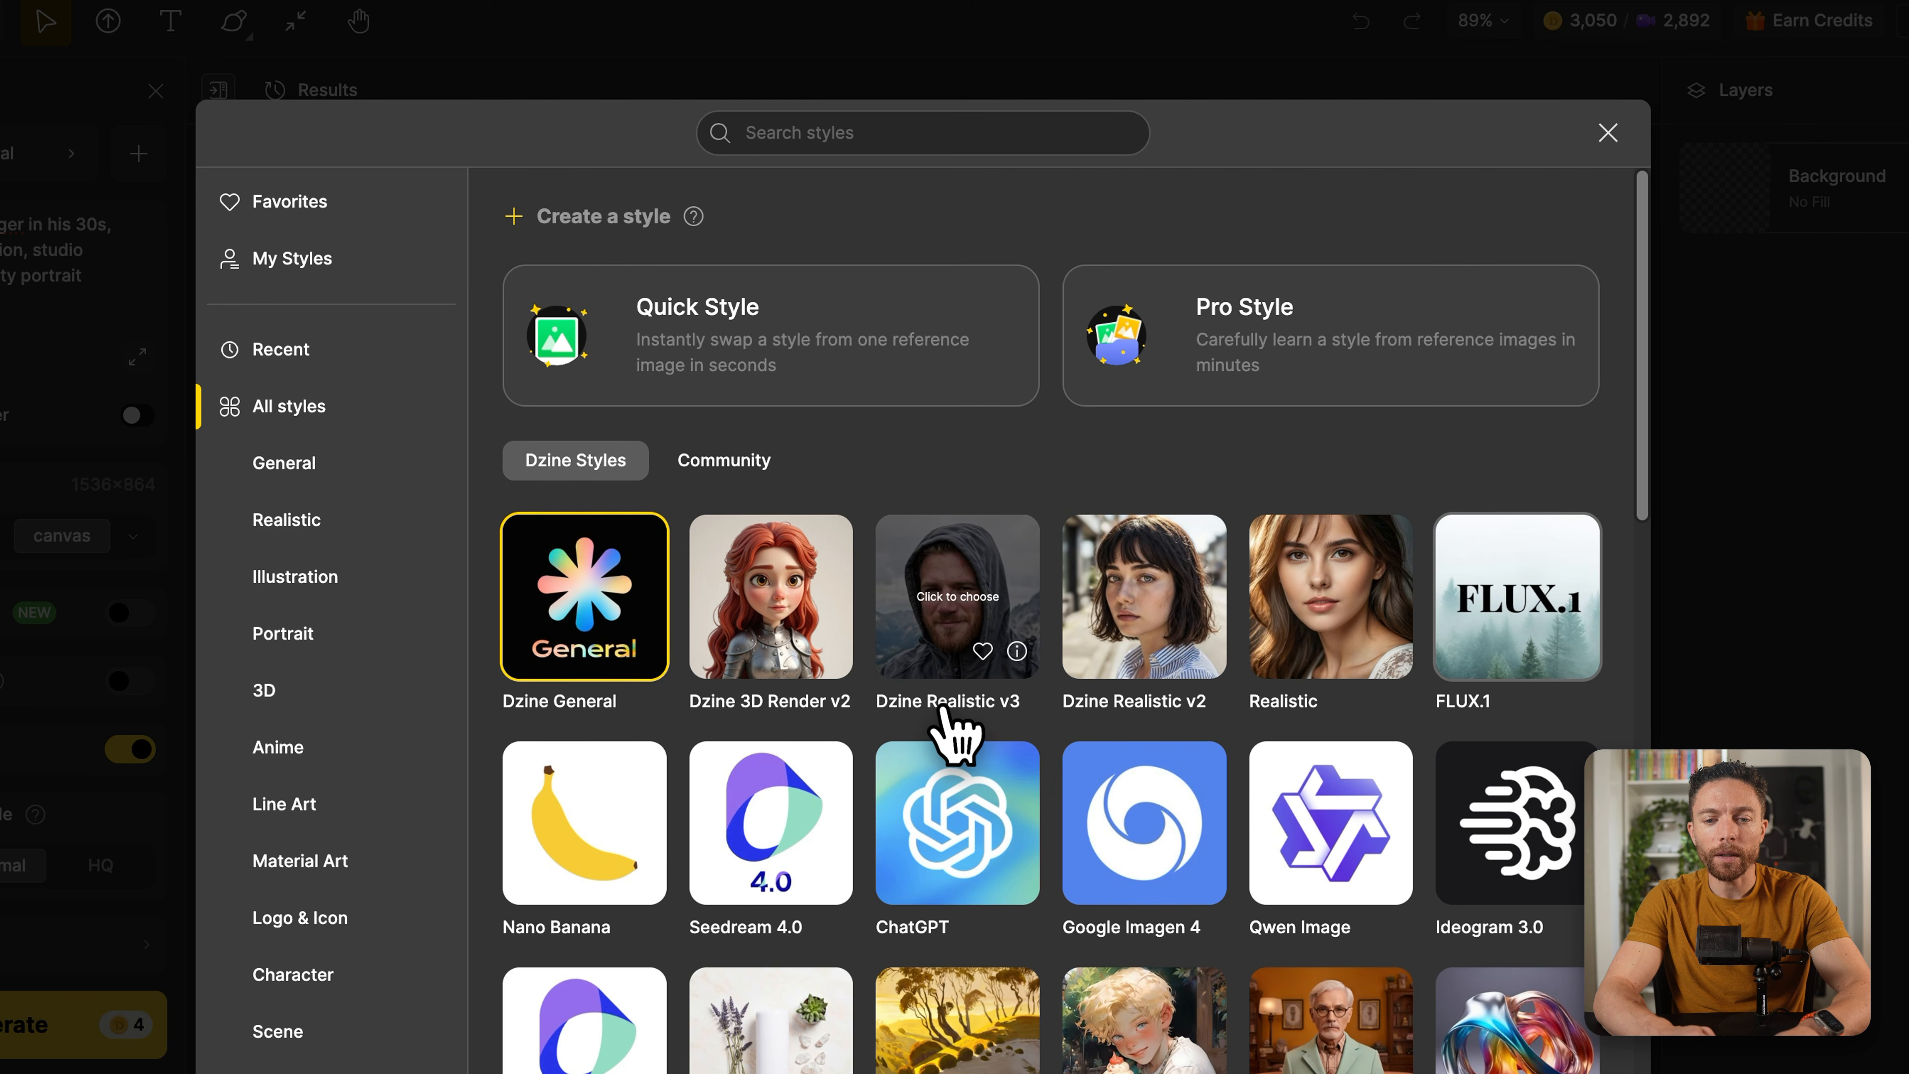
click(941, 647)
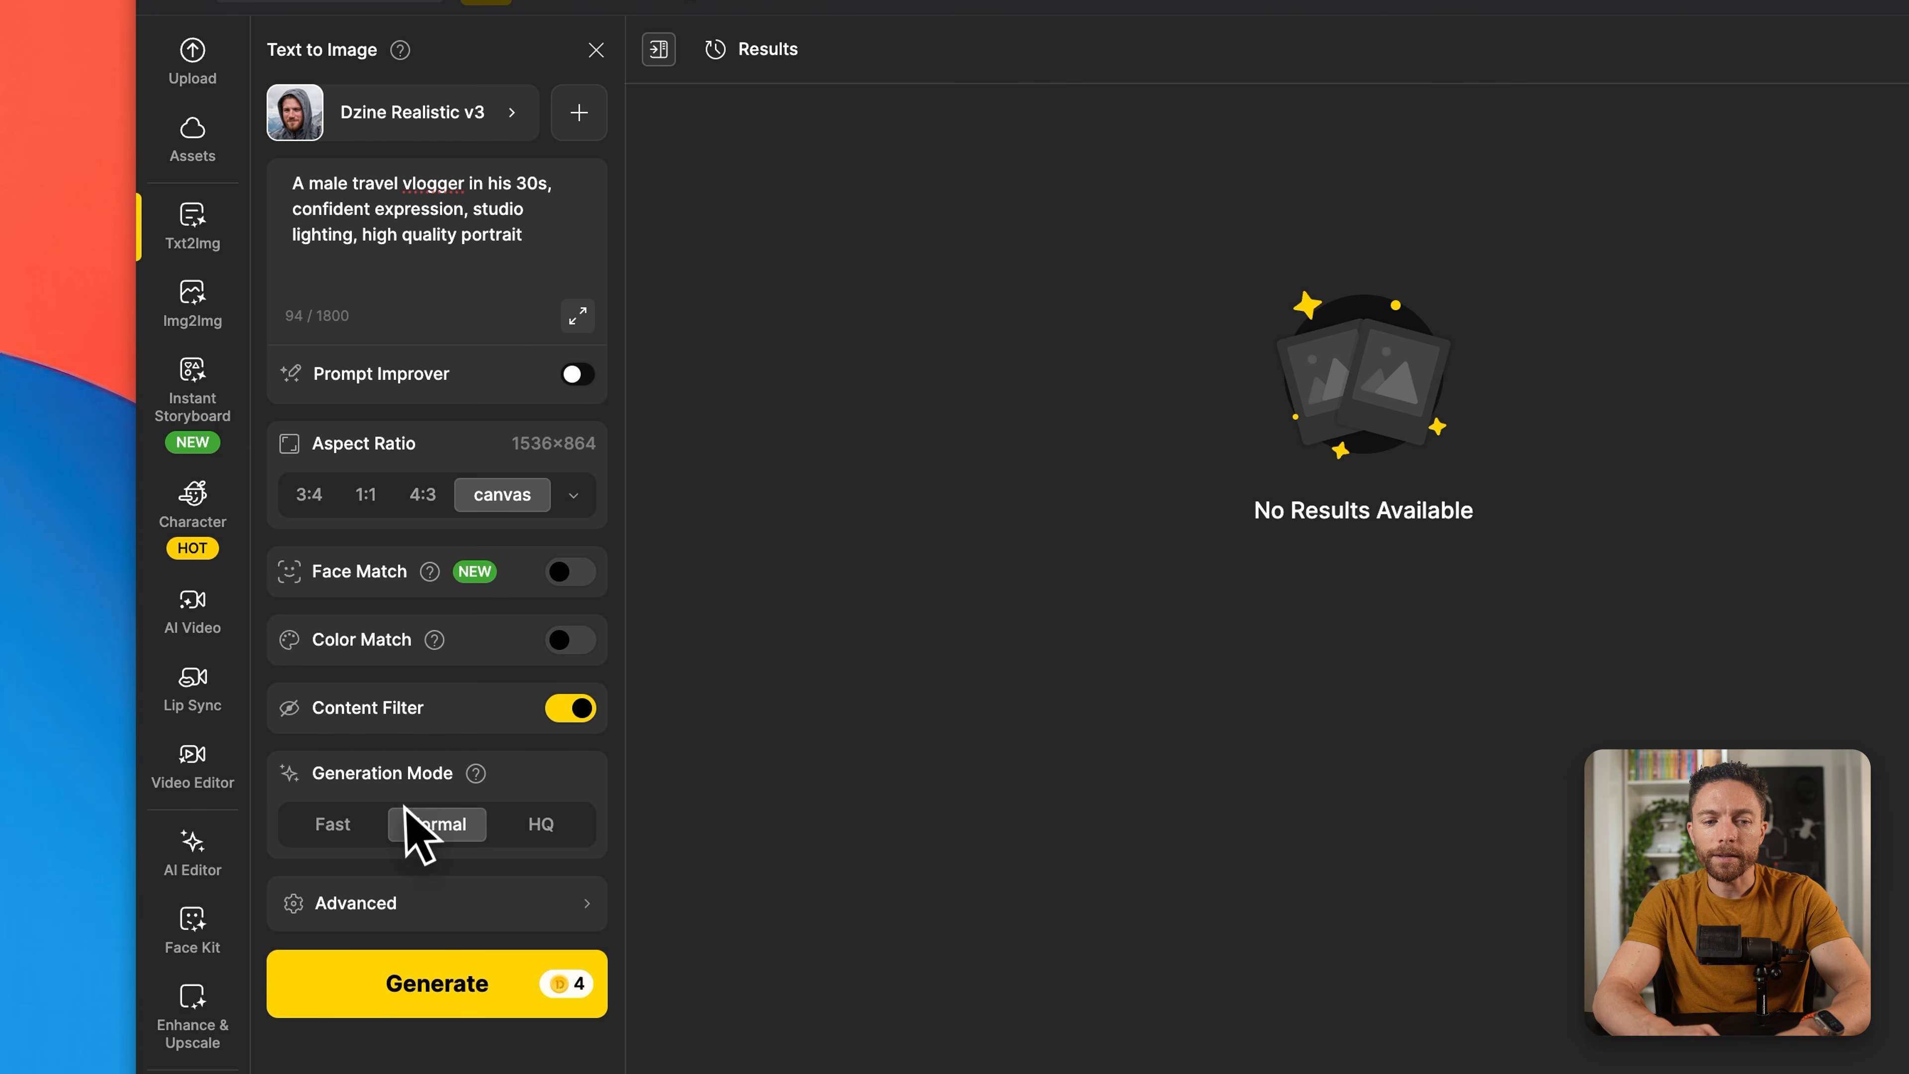
click(549, 824)
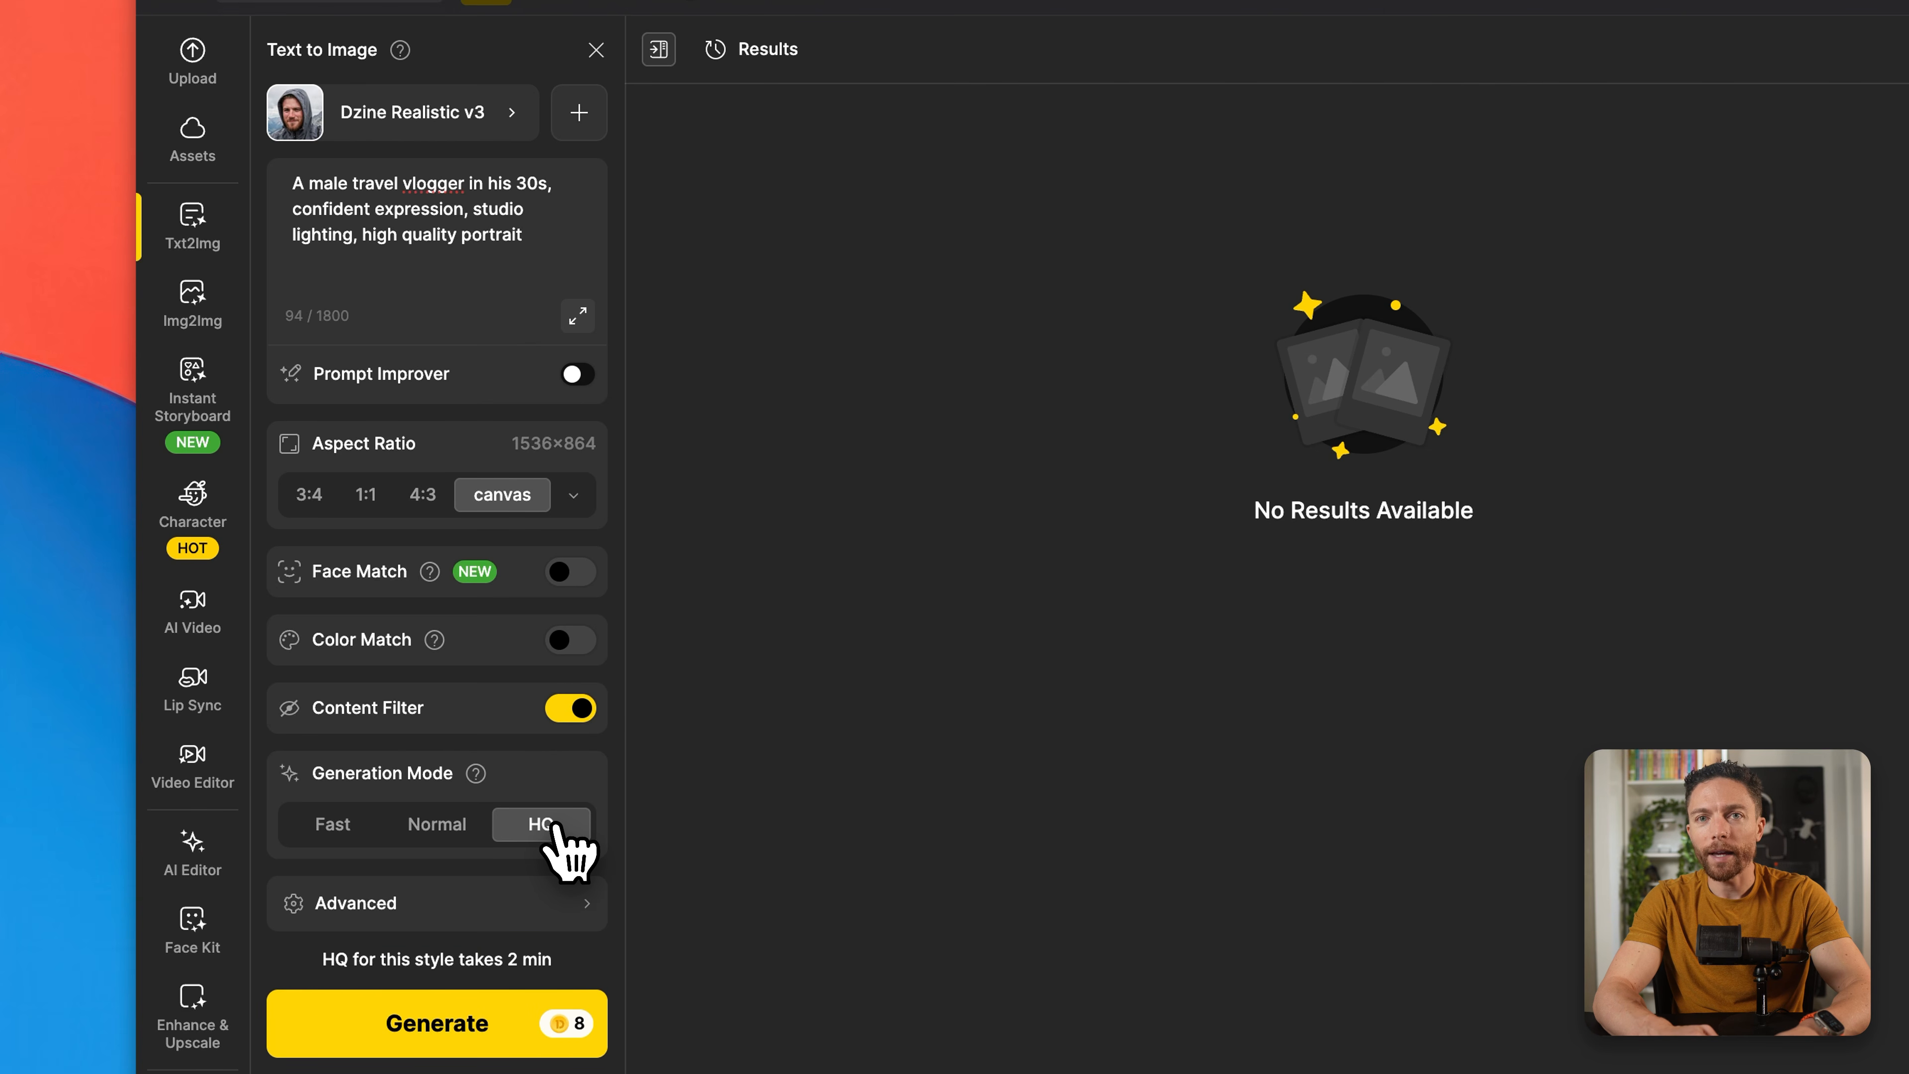
click(517, 1024)
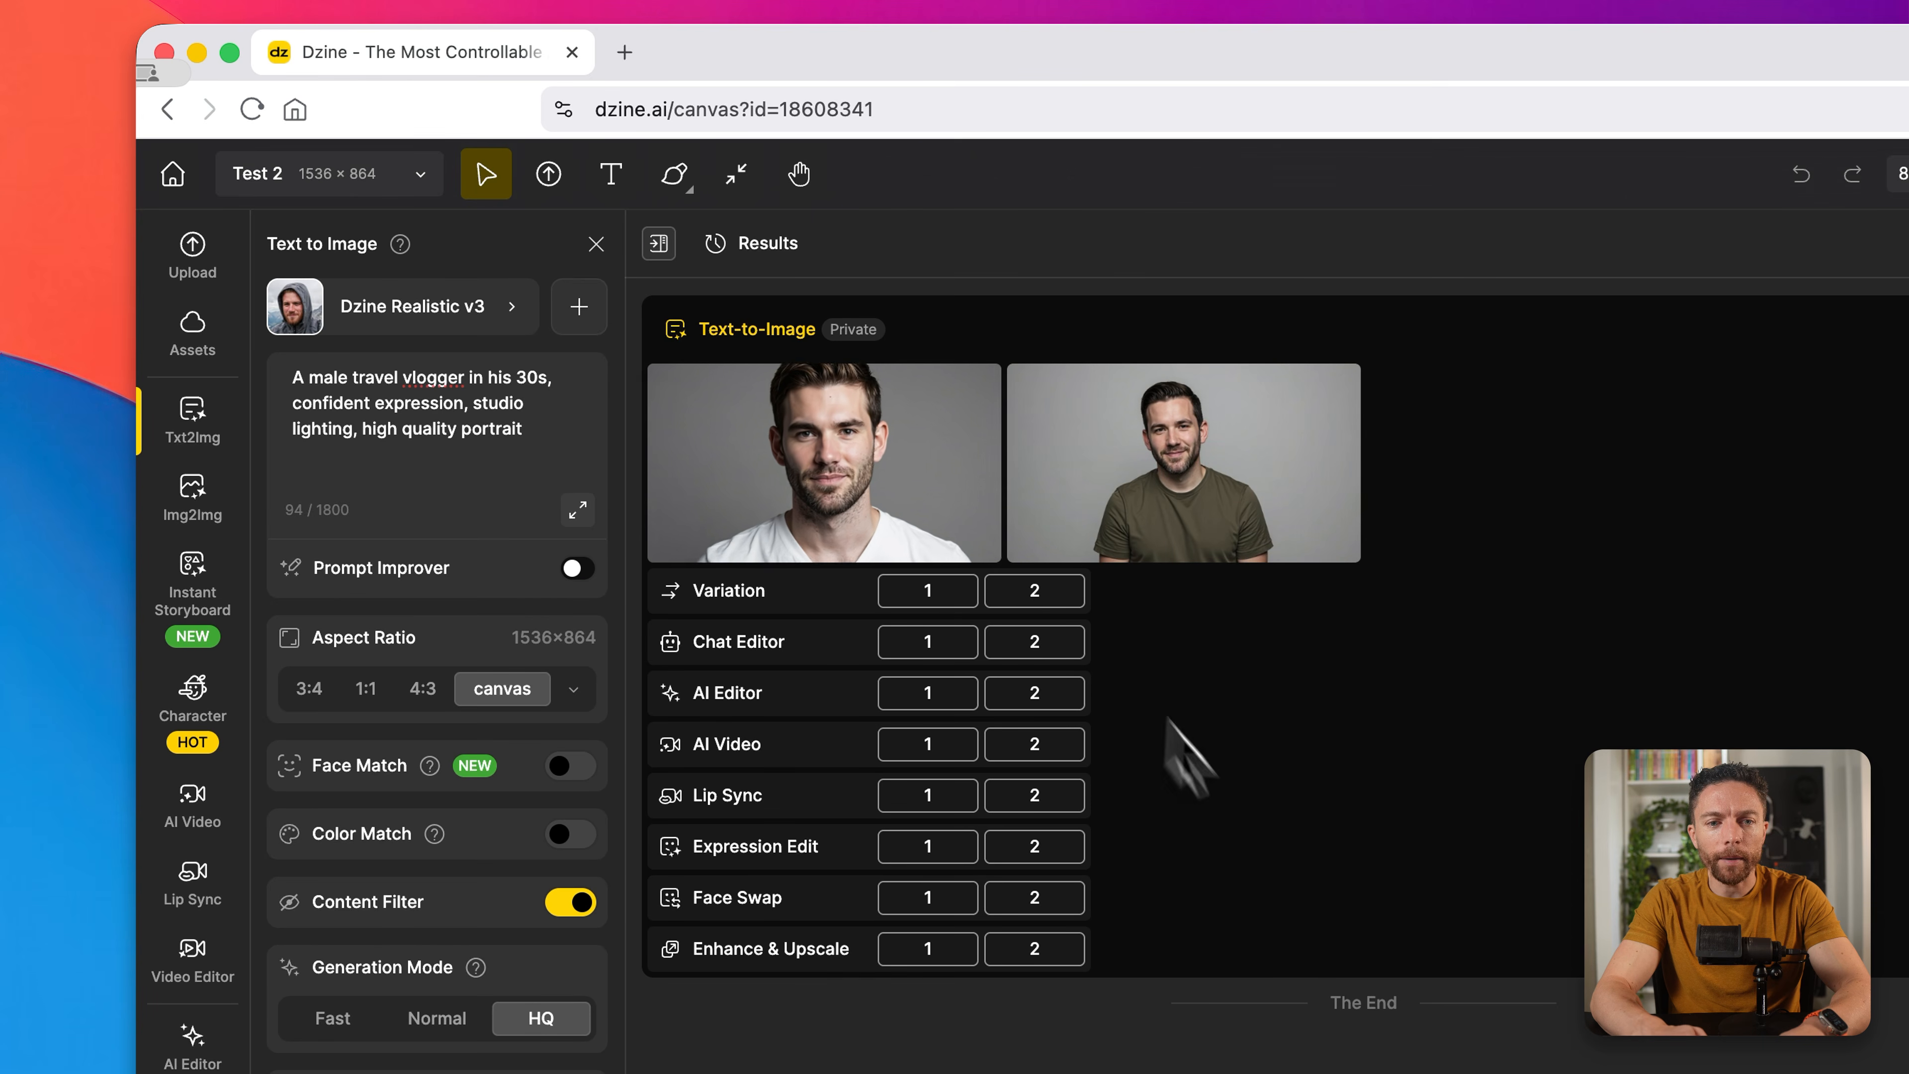
Step: Place the second generated image, the man in the olive T-shirt, on the canvas and close the Text to Image settings
mouse_move(1233, 558)
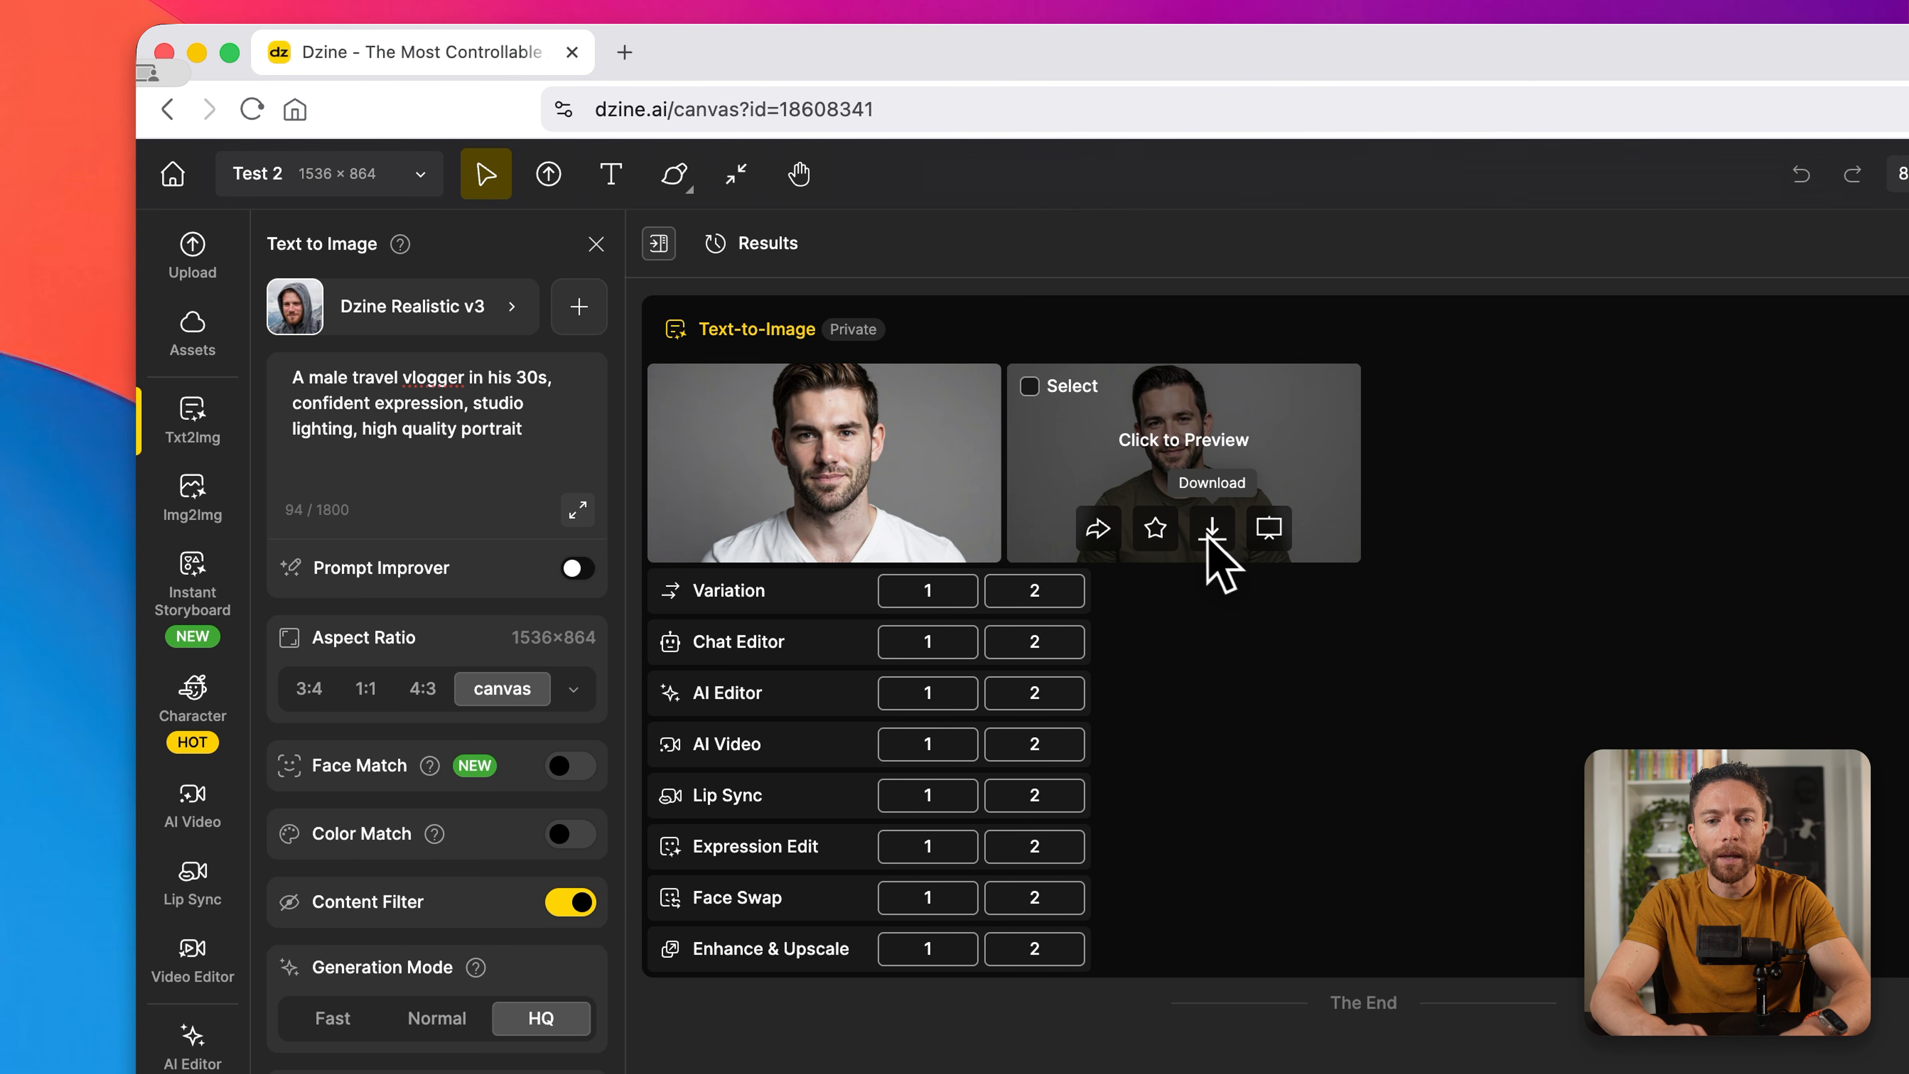
click(1269, 528)
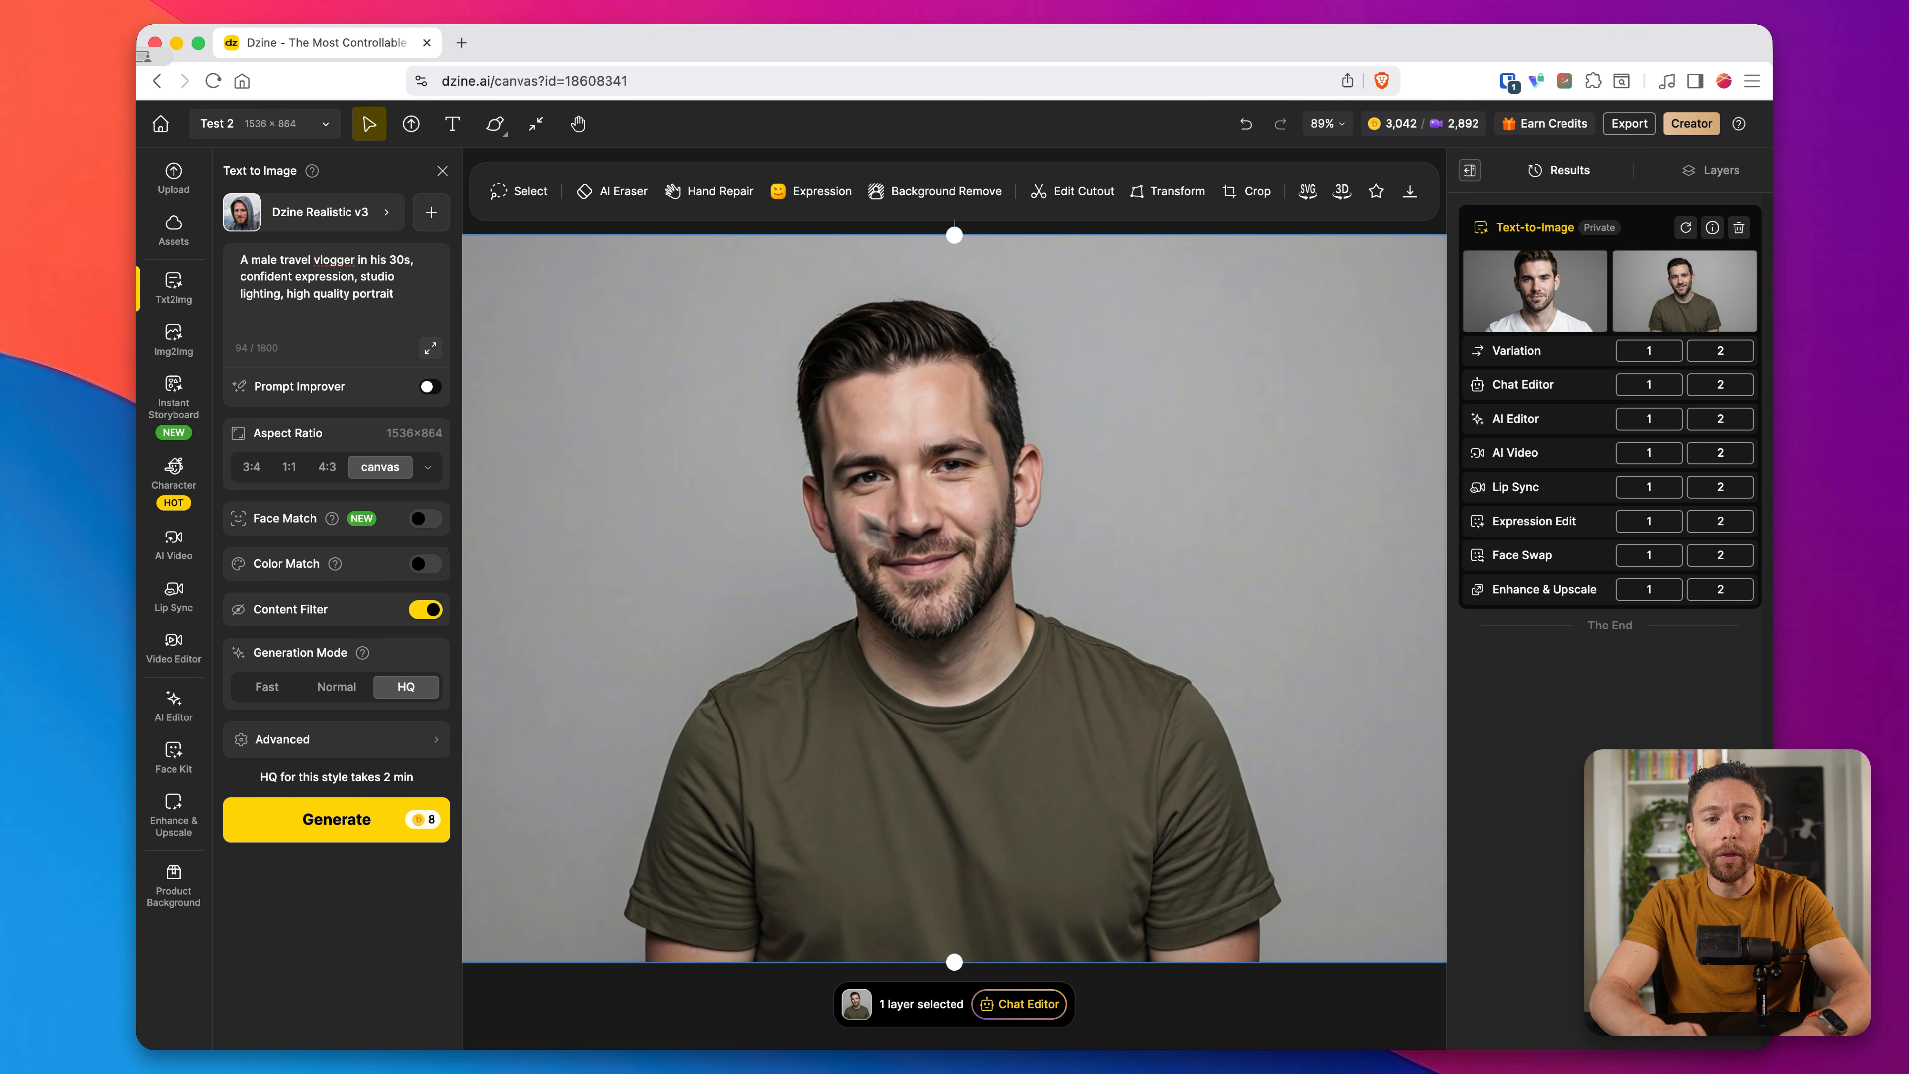
click(177, 289)
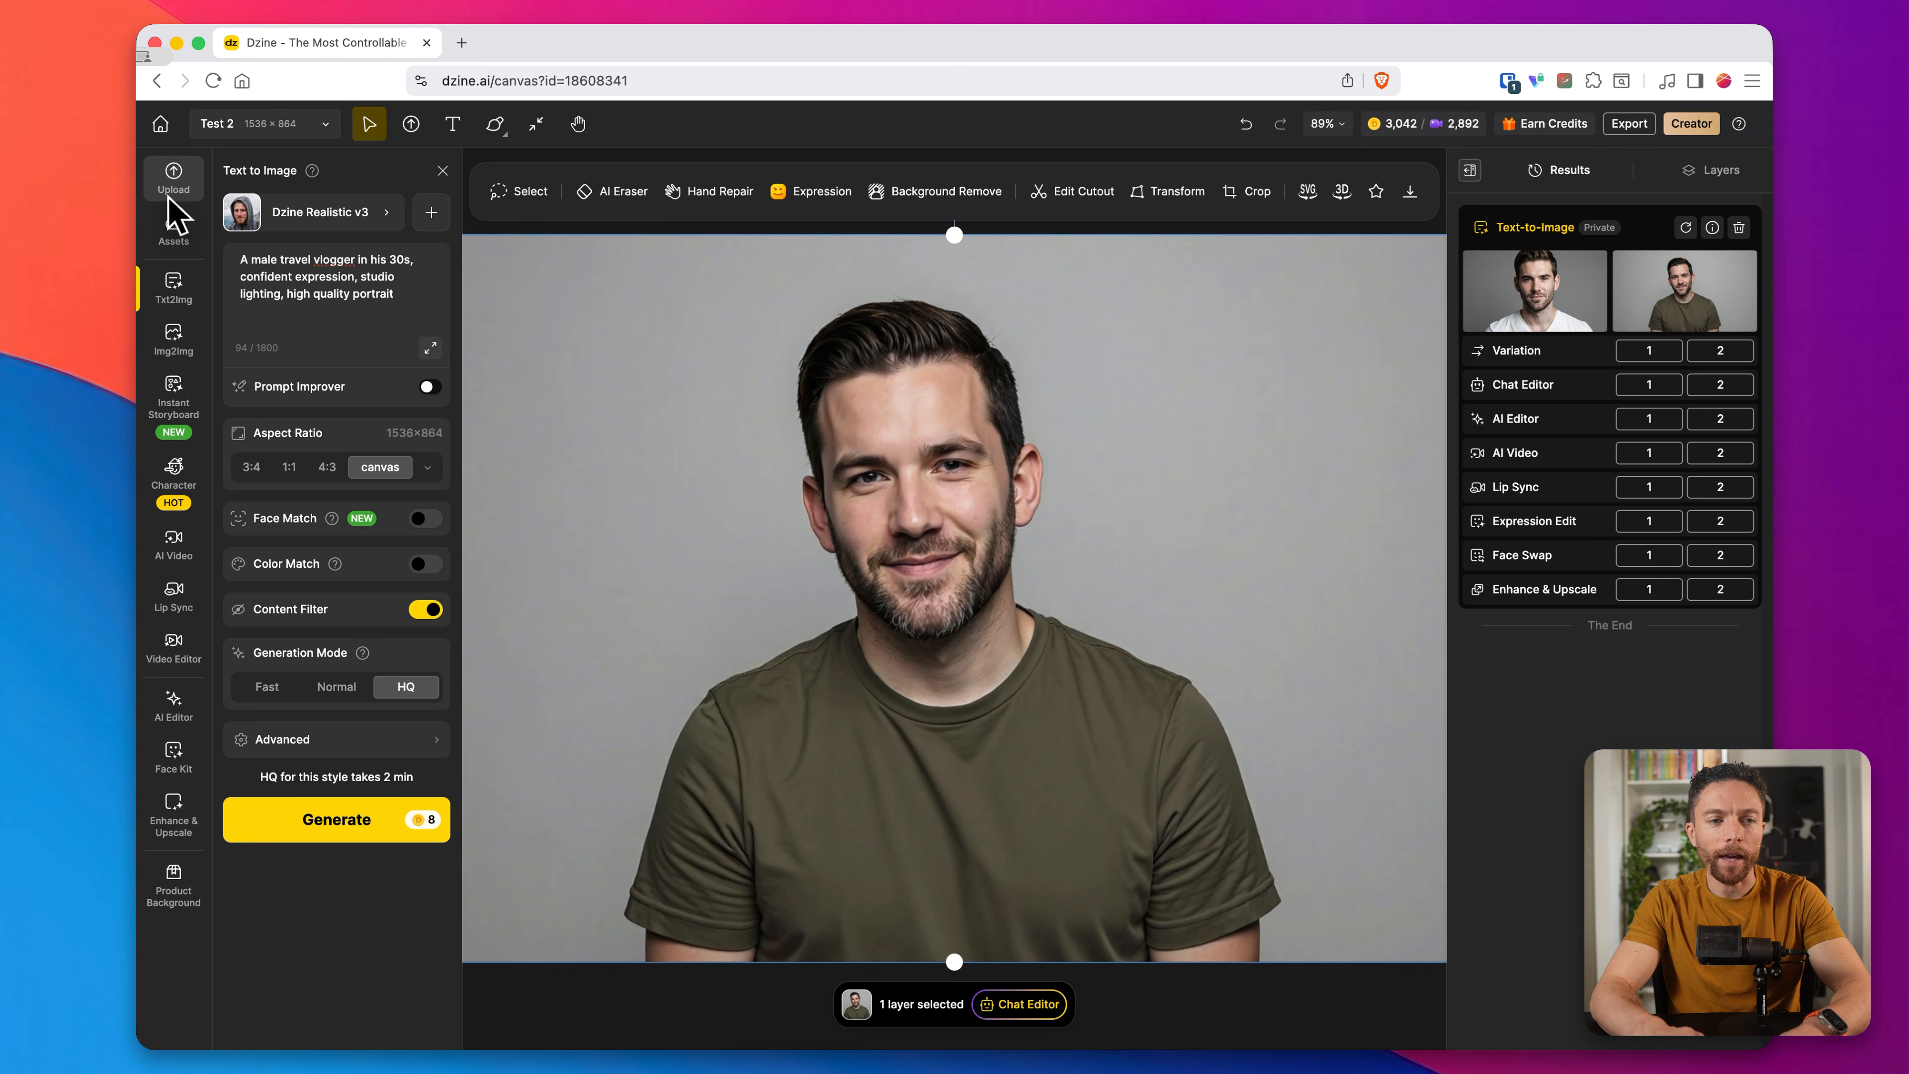
Step: Start a Lip Sync with the canvas portrait as the face image, and select and accept the man's face
mouse_move(191, 601)
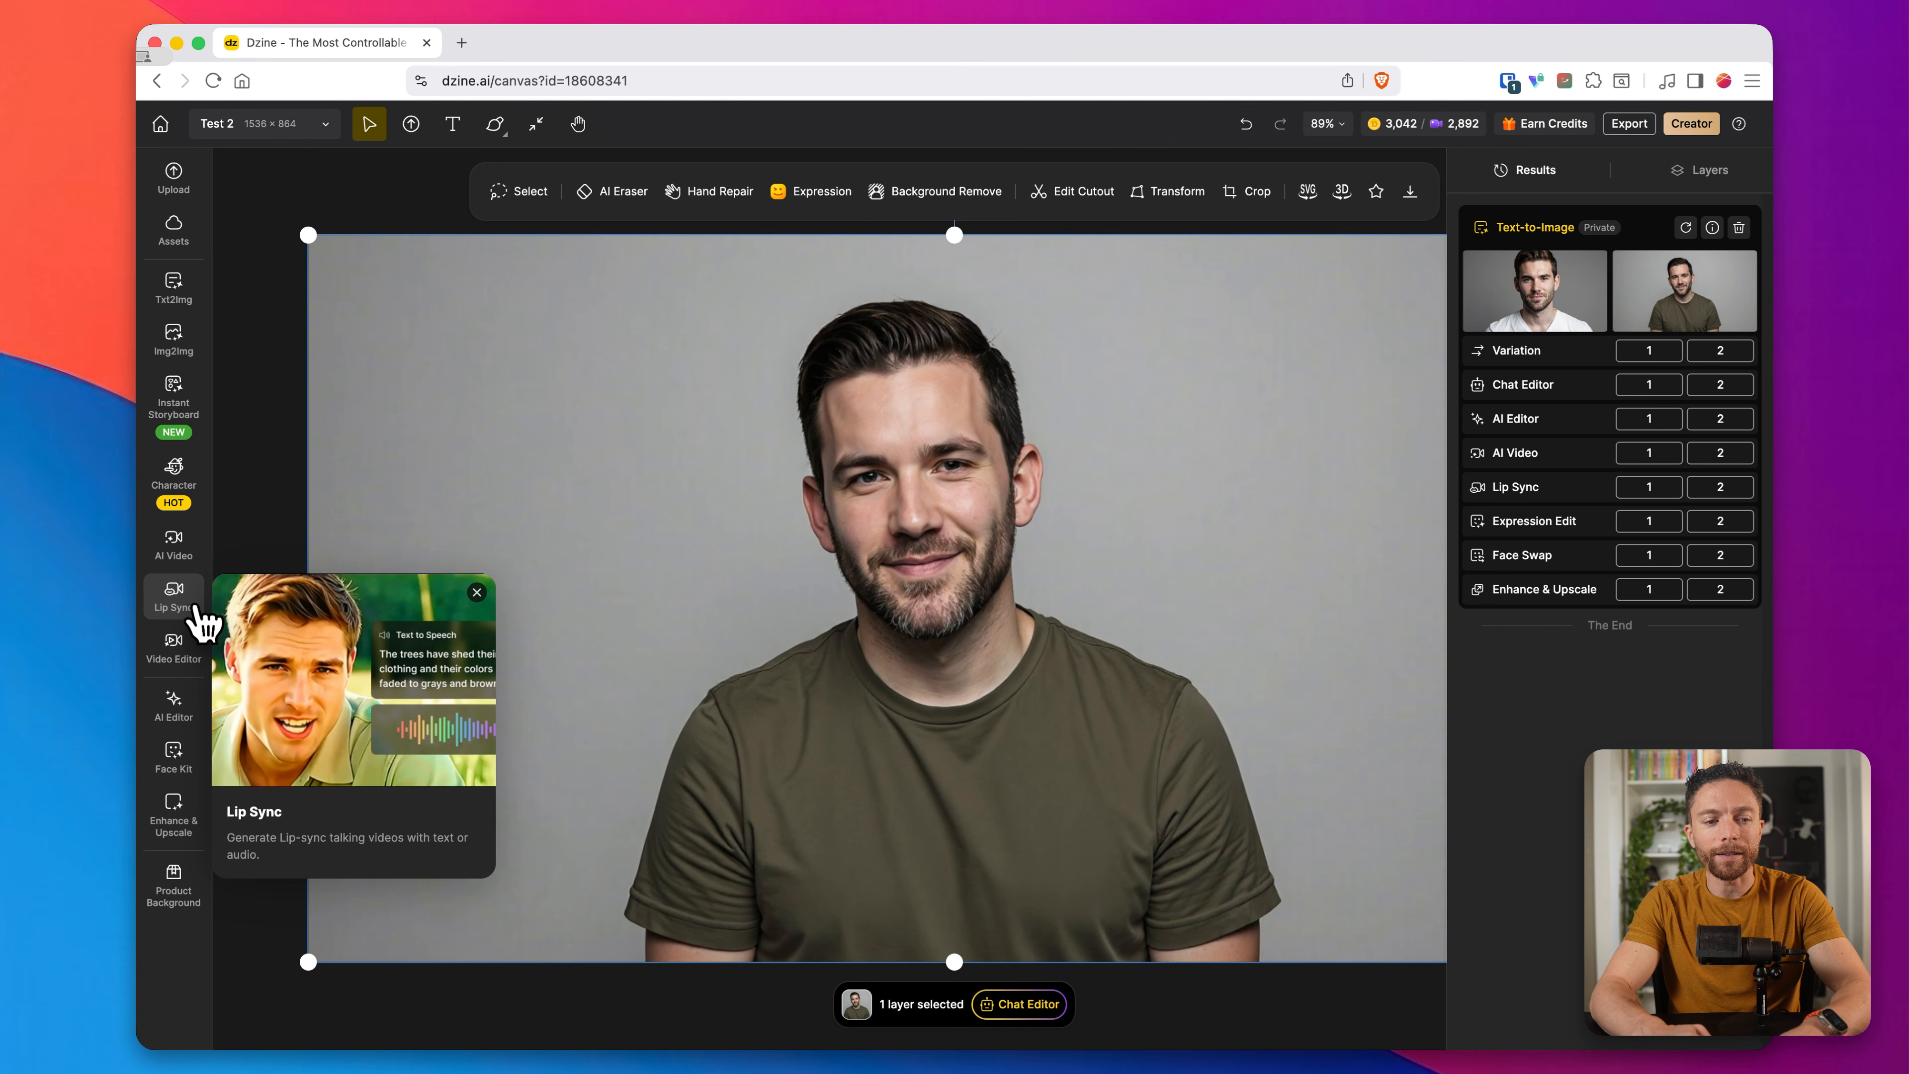
click(181, 598)
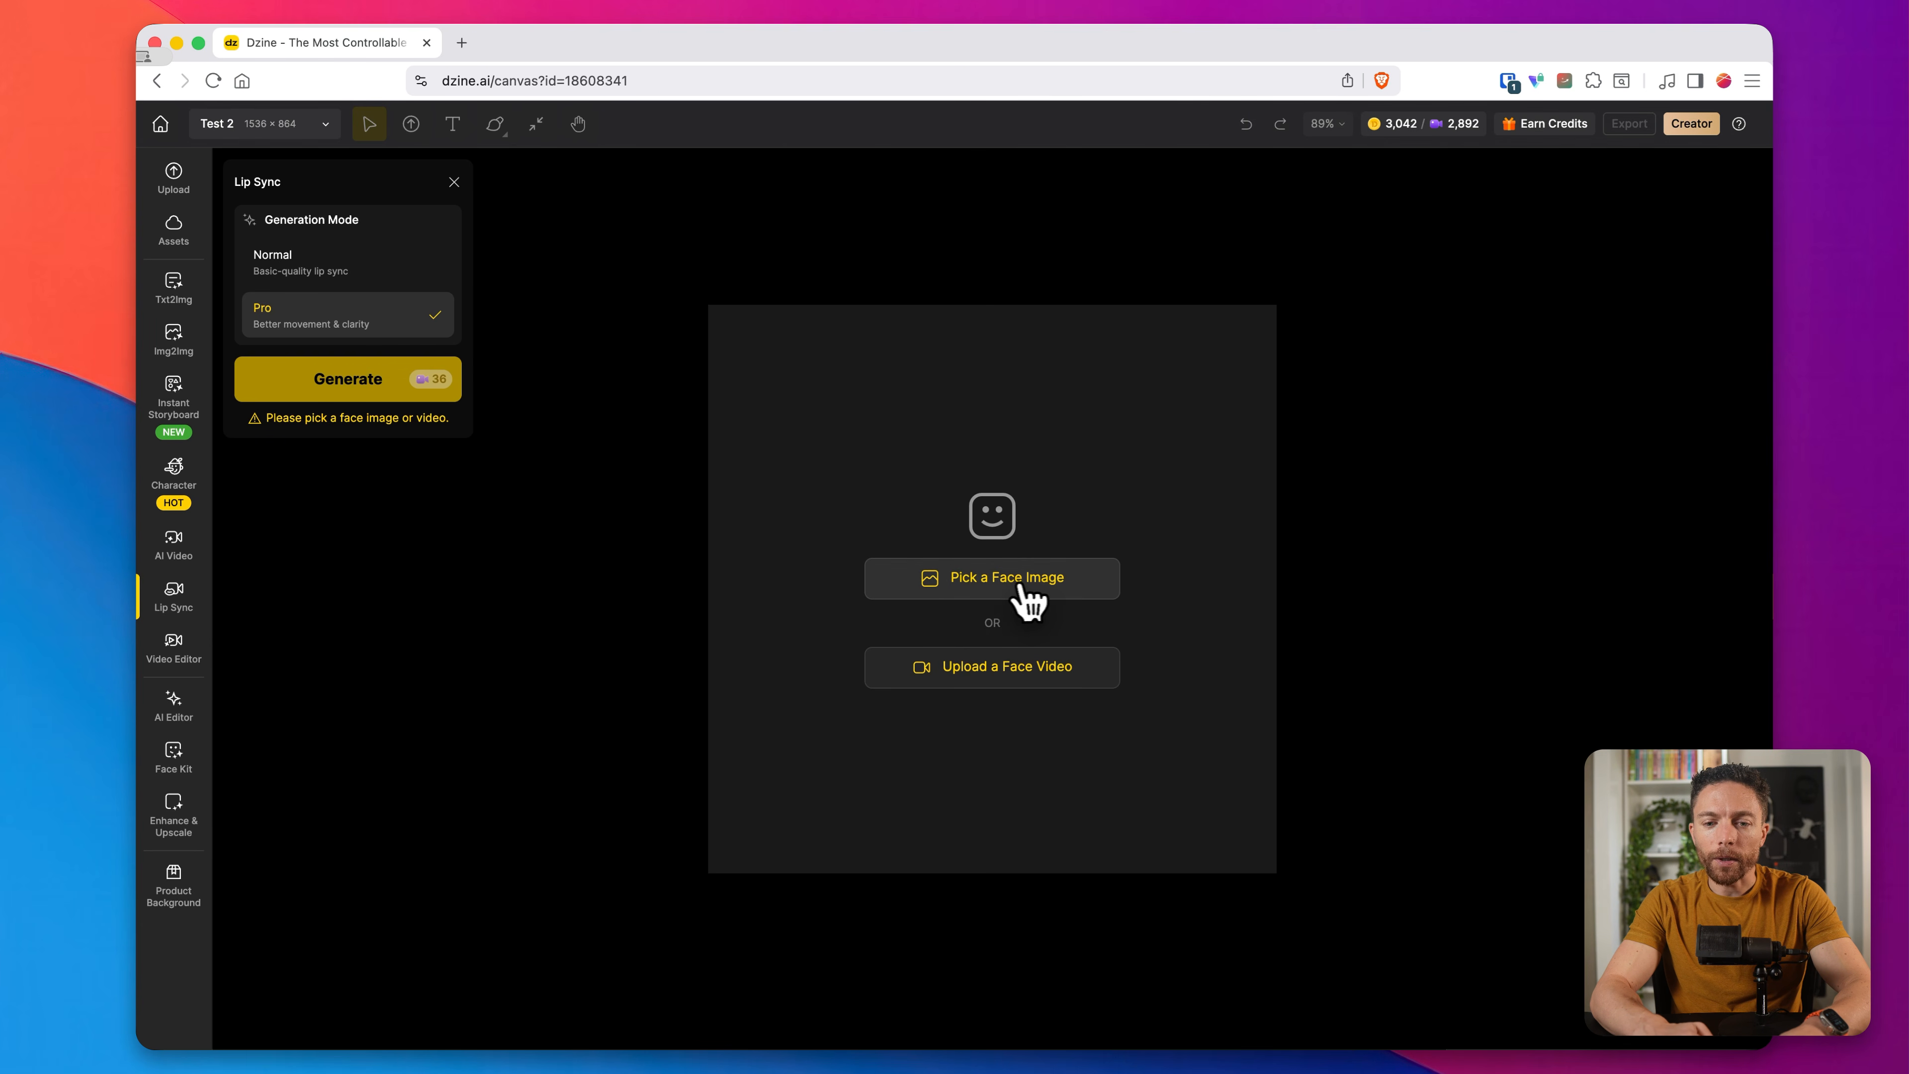
click(1098, 596)
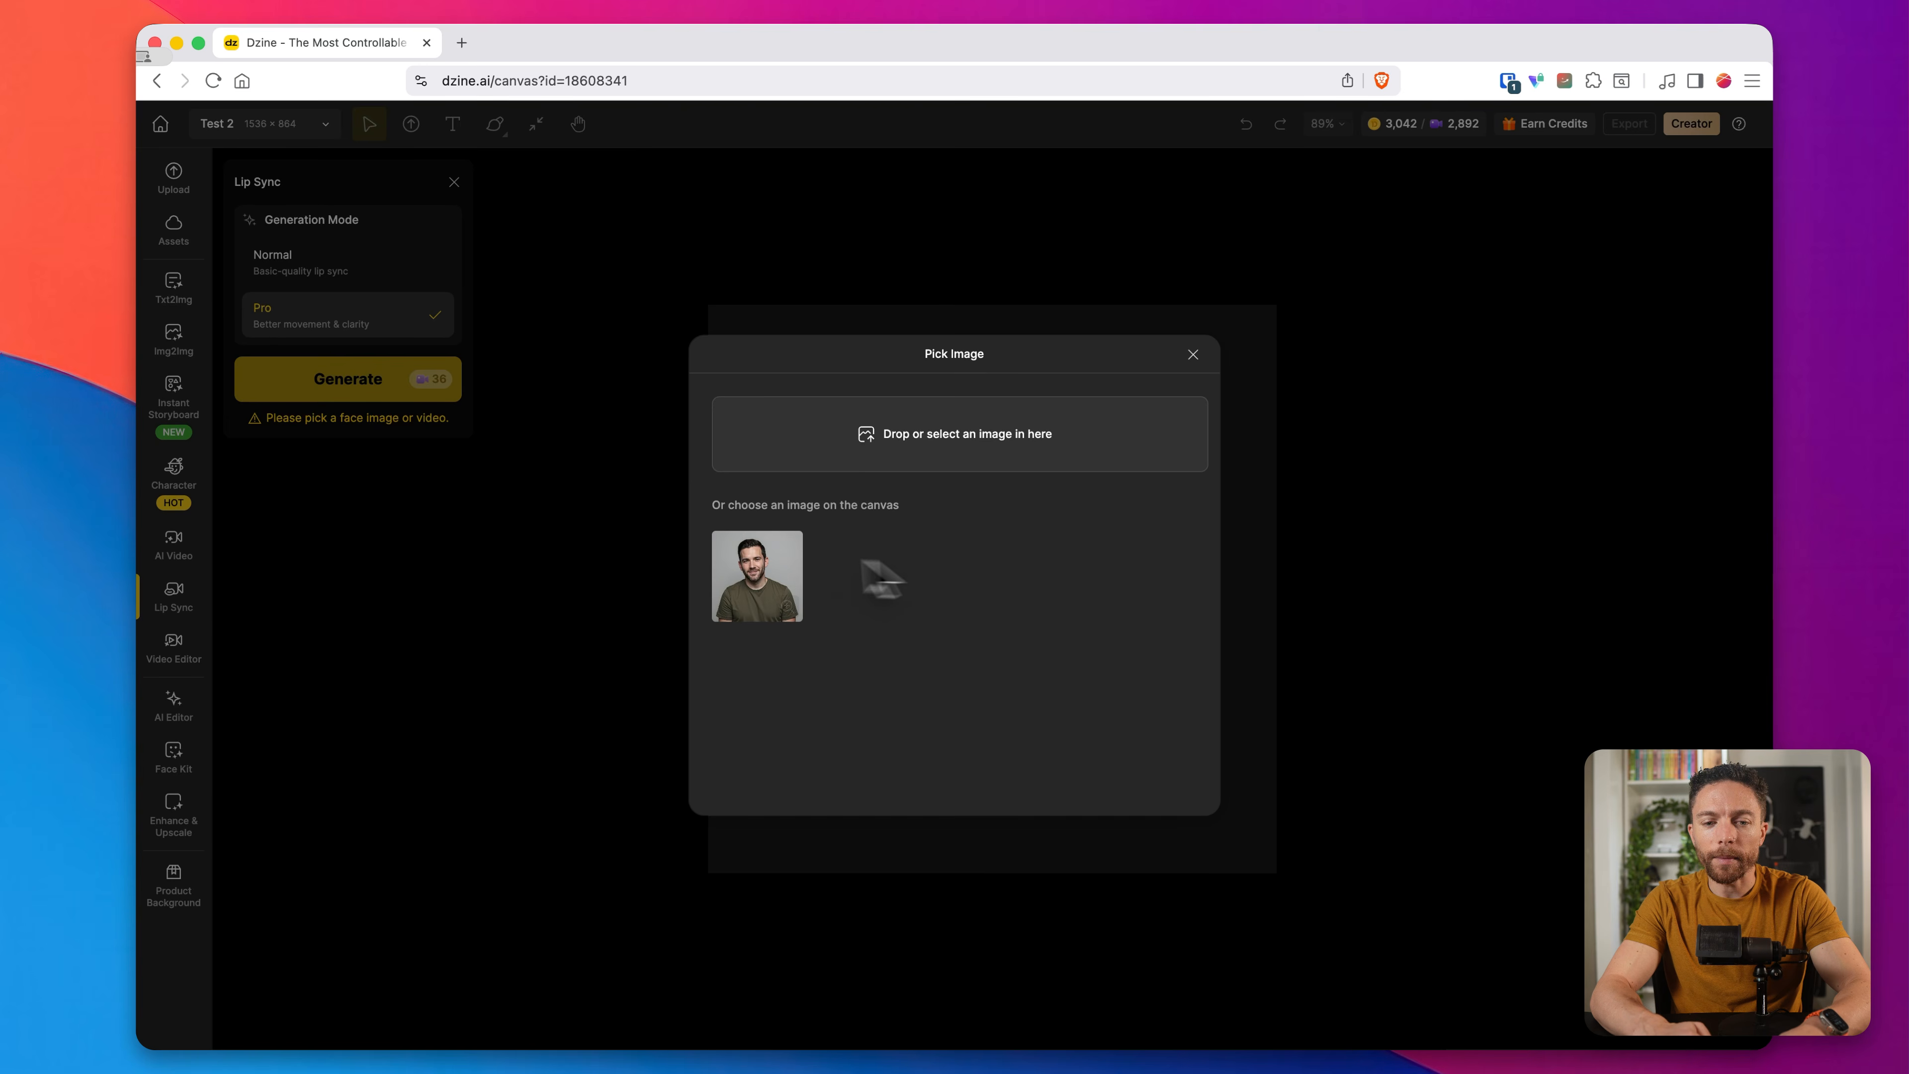
click(761, 574)
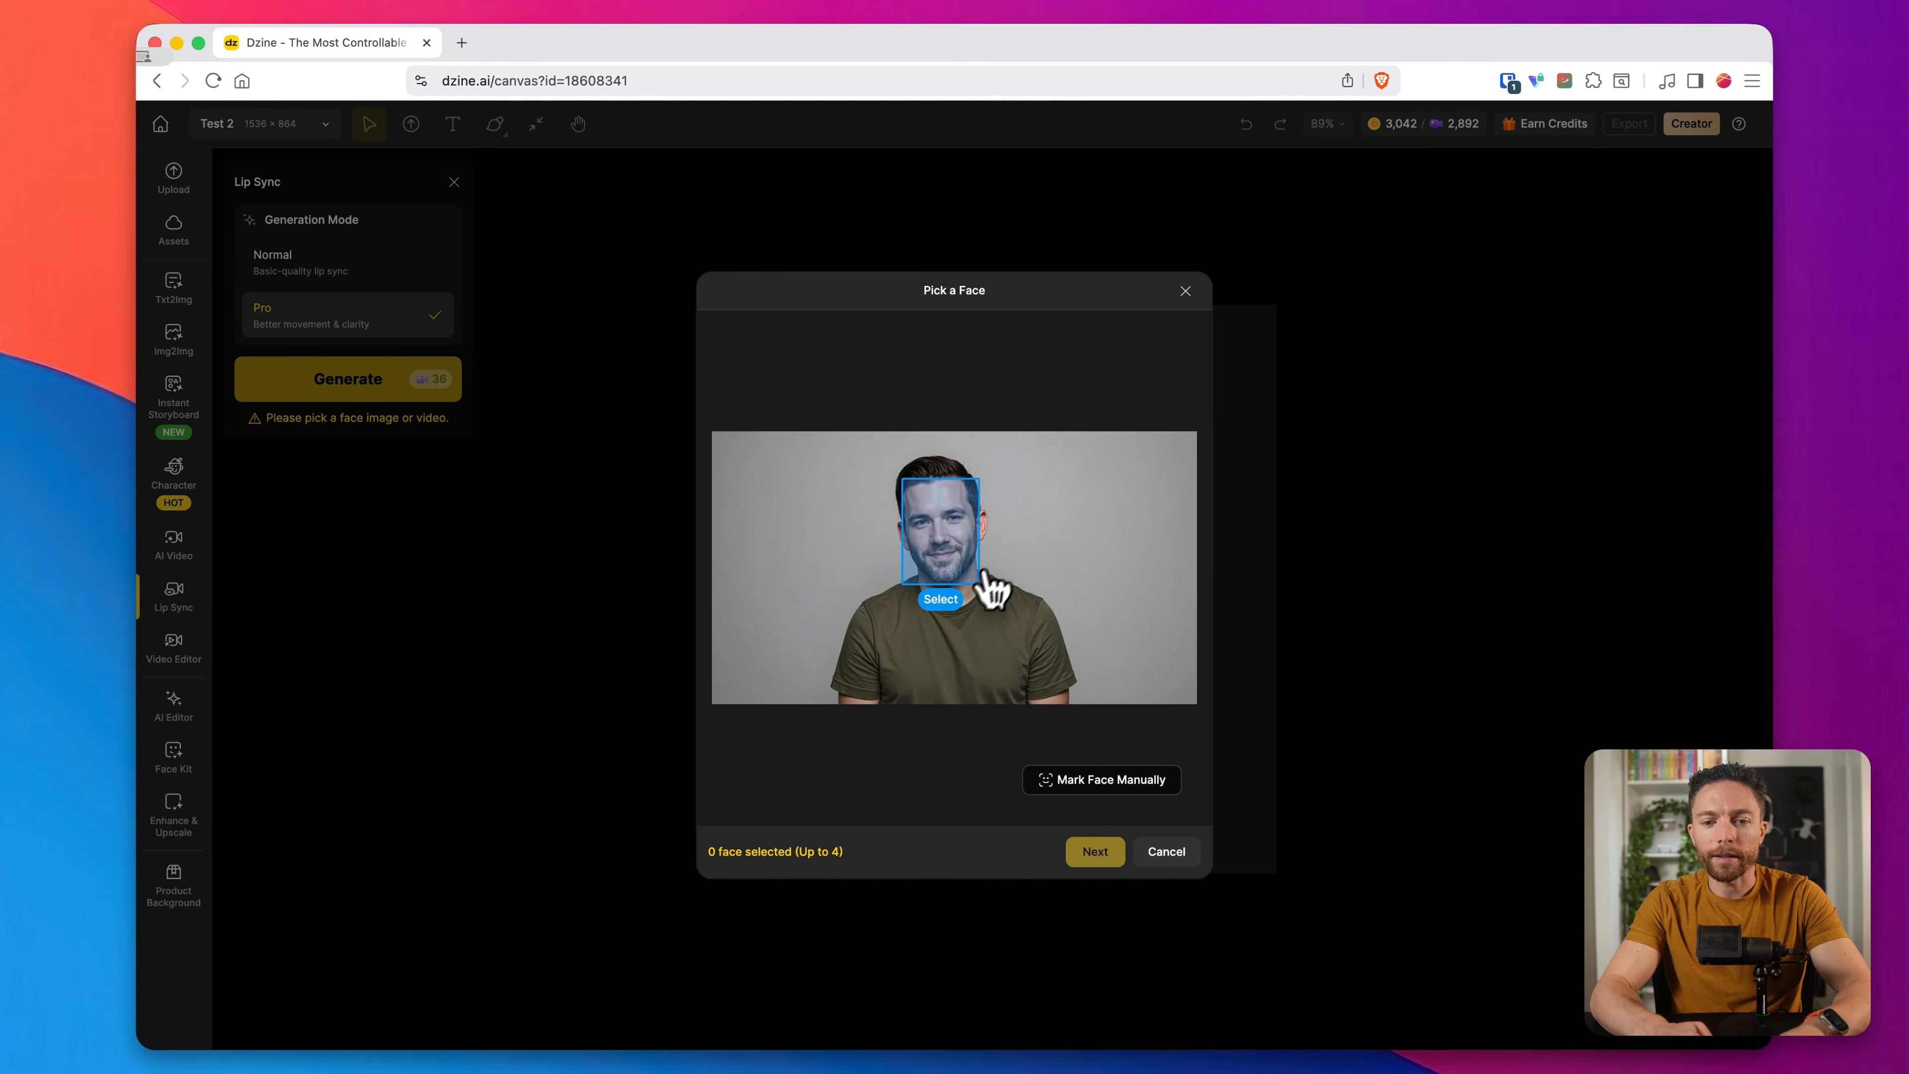
click(941, 600)
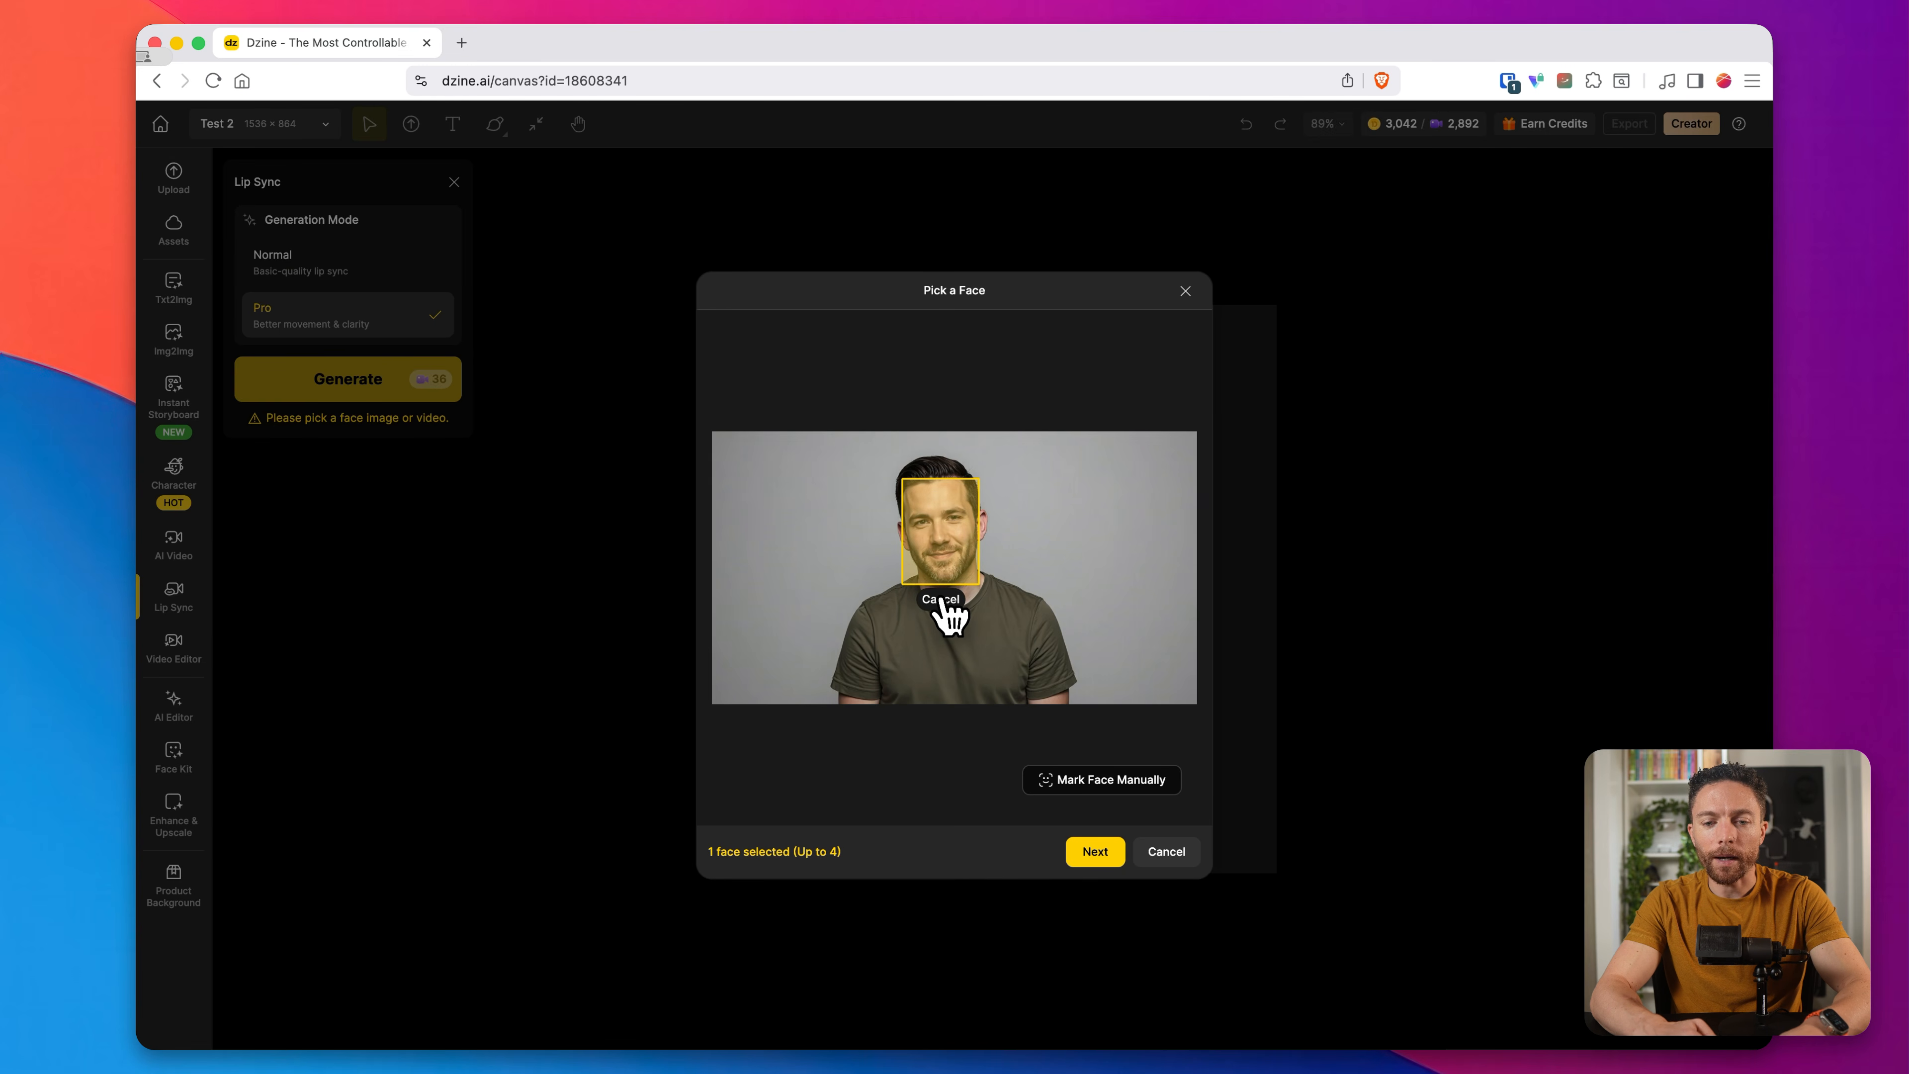
click(1091, 852)
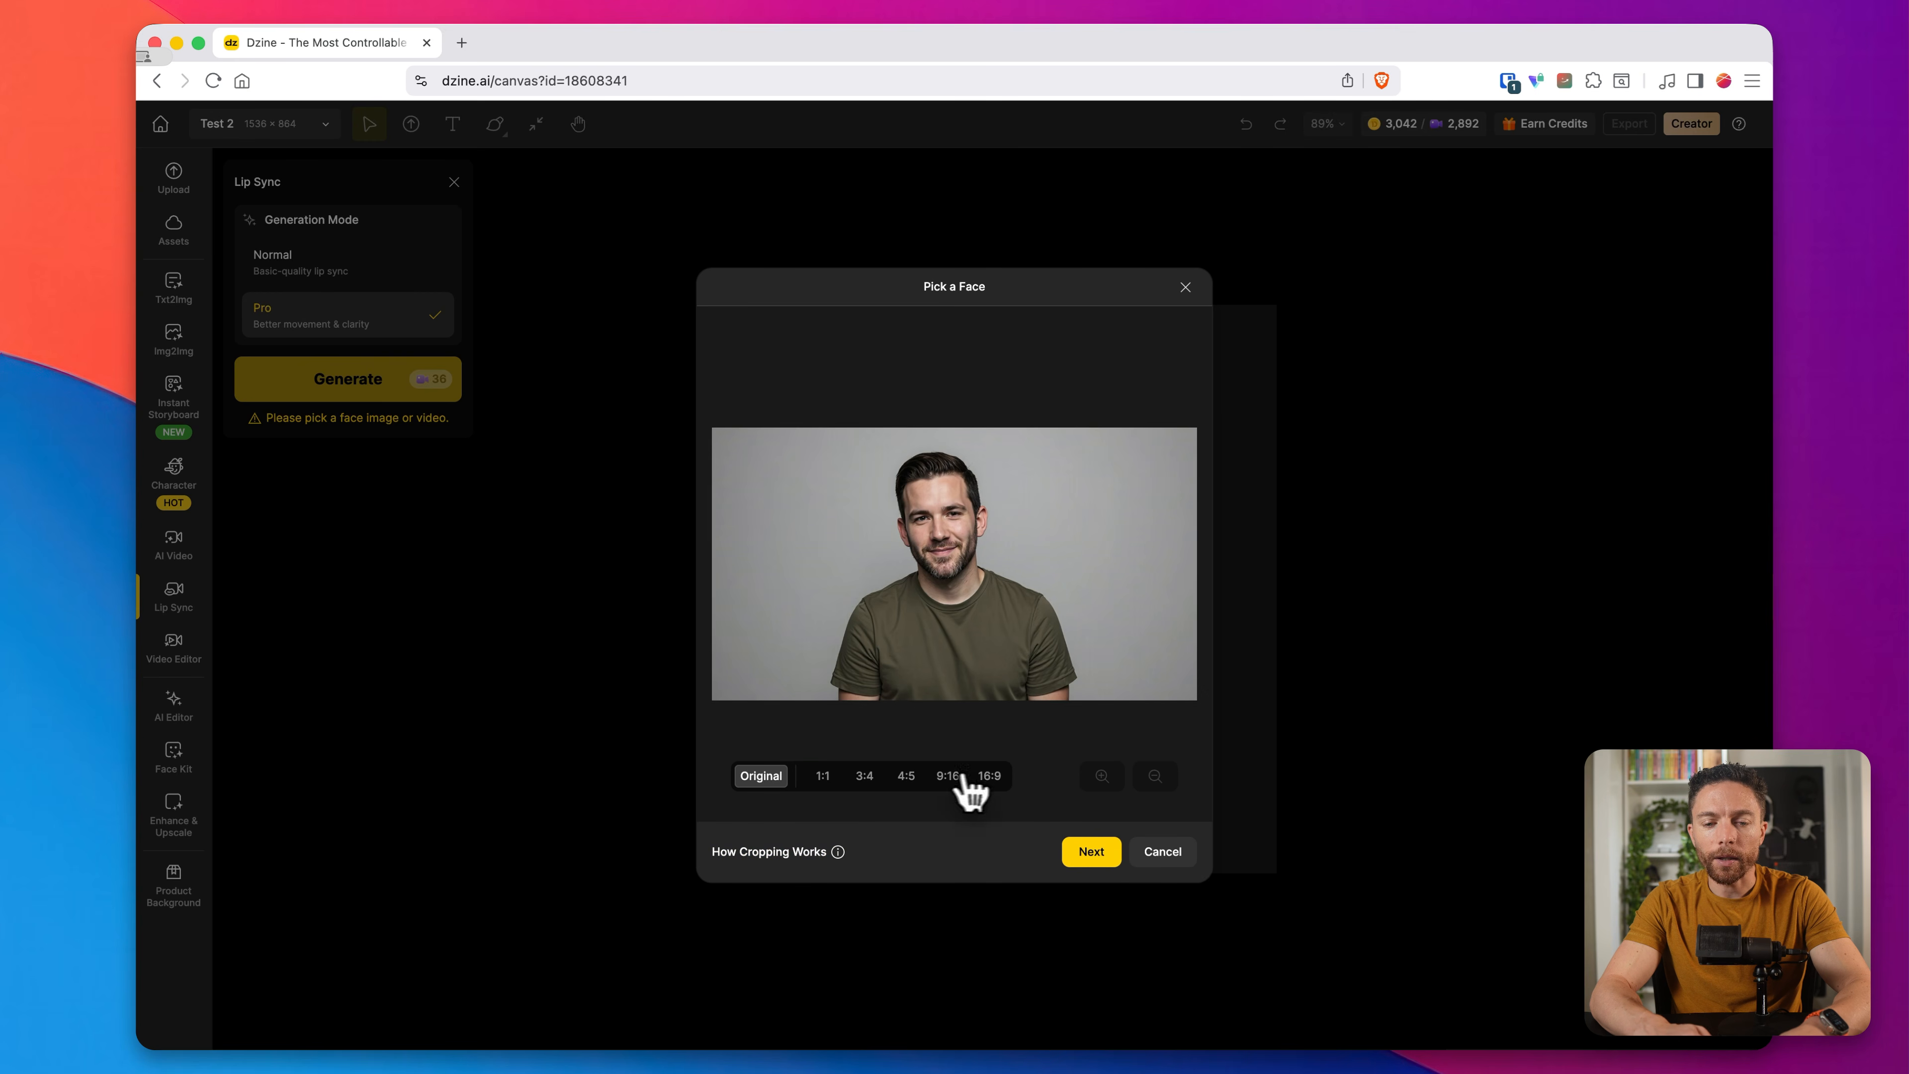
Step: Crop the face image to 16:9, enlarge and reposition the man within the frame, and accept the crop
click(991, 777)
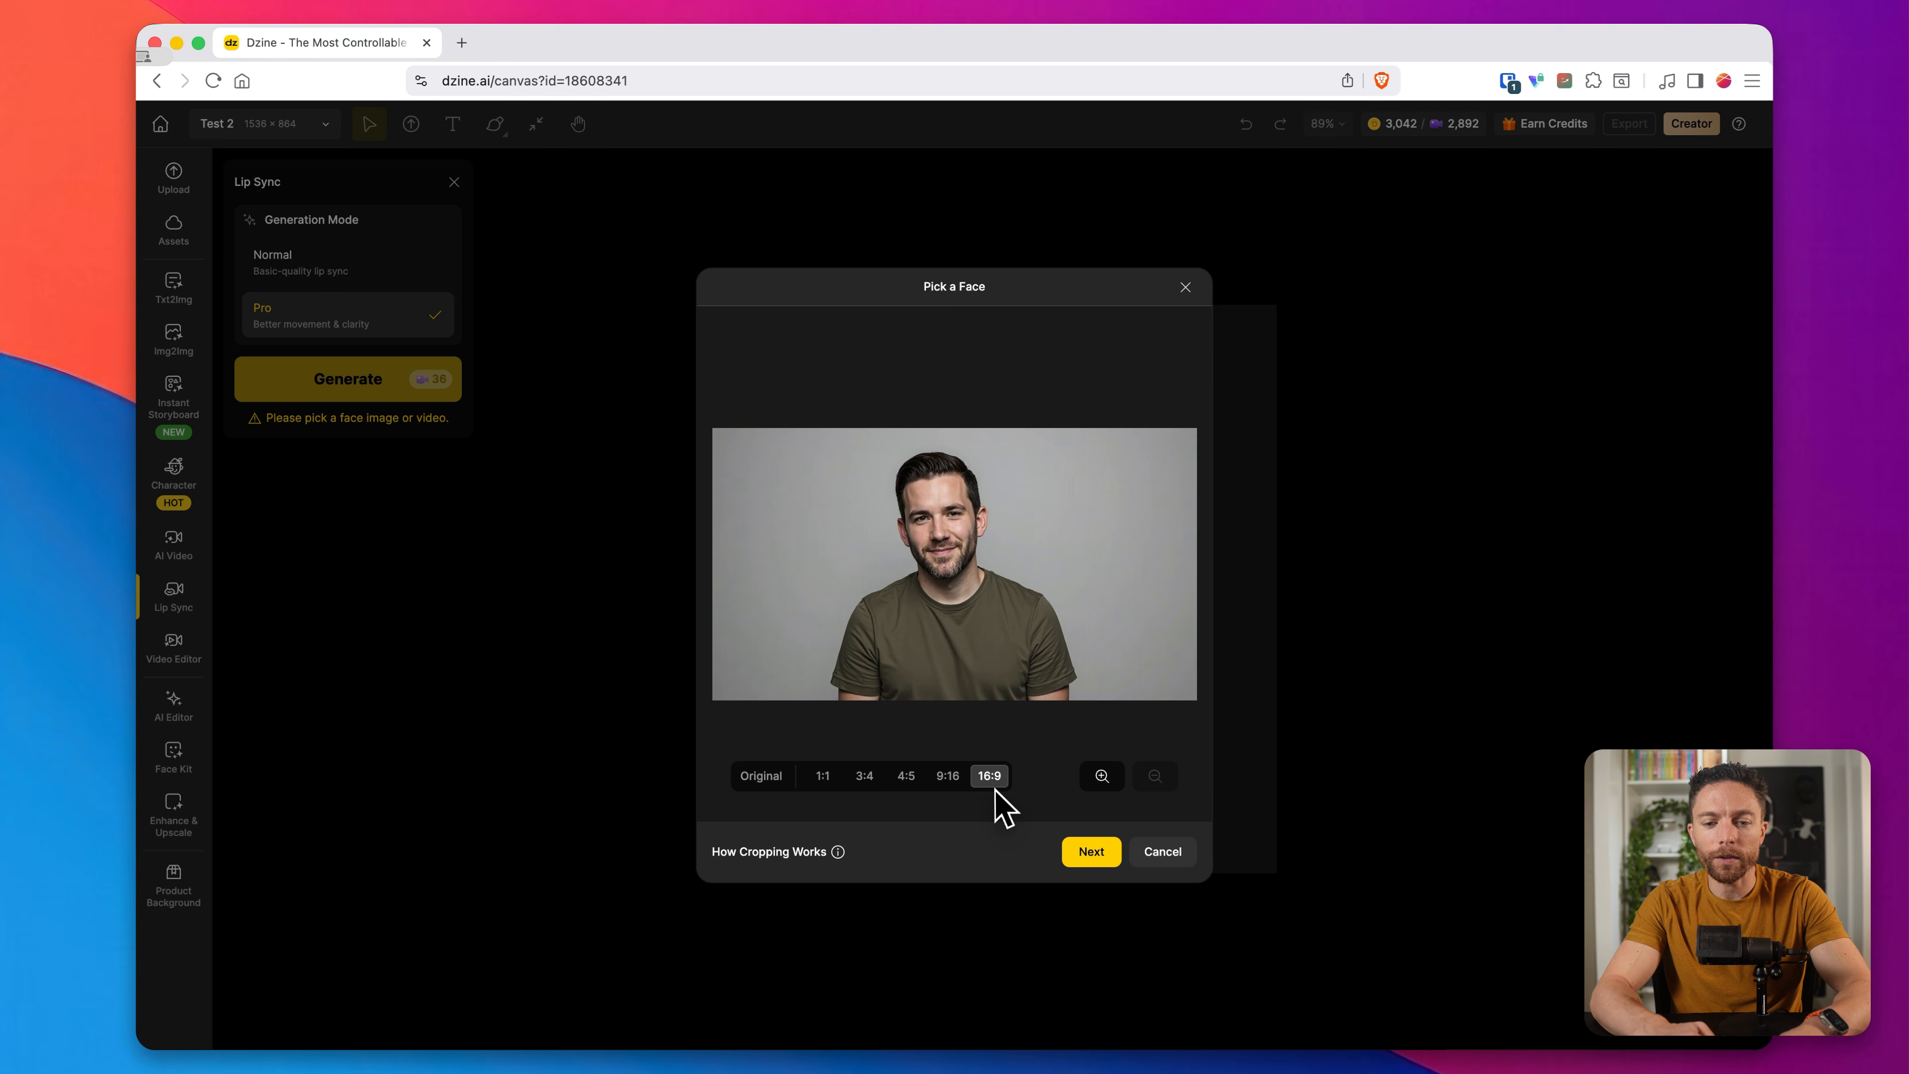
click(1116, 784)
click(1116, 784)
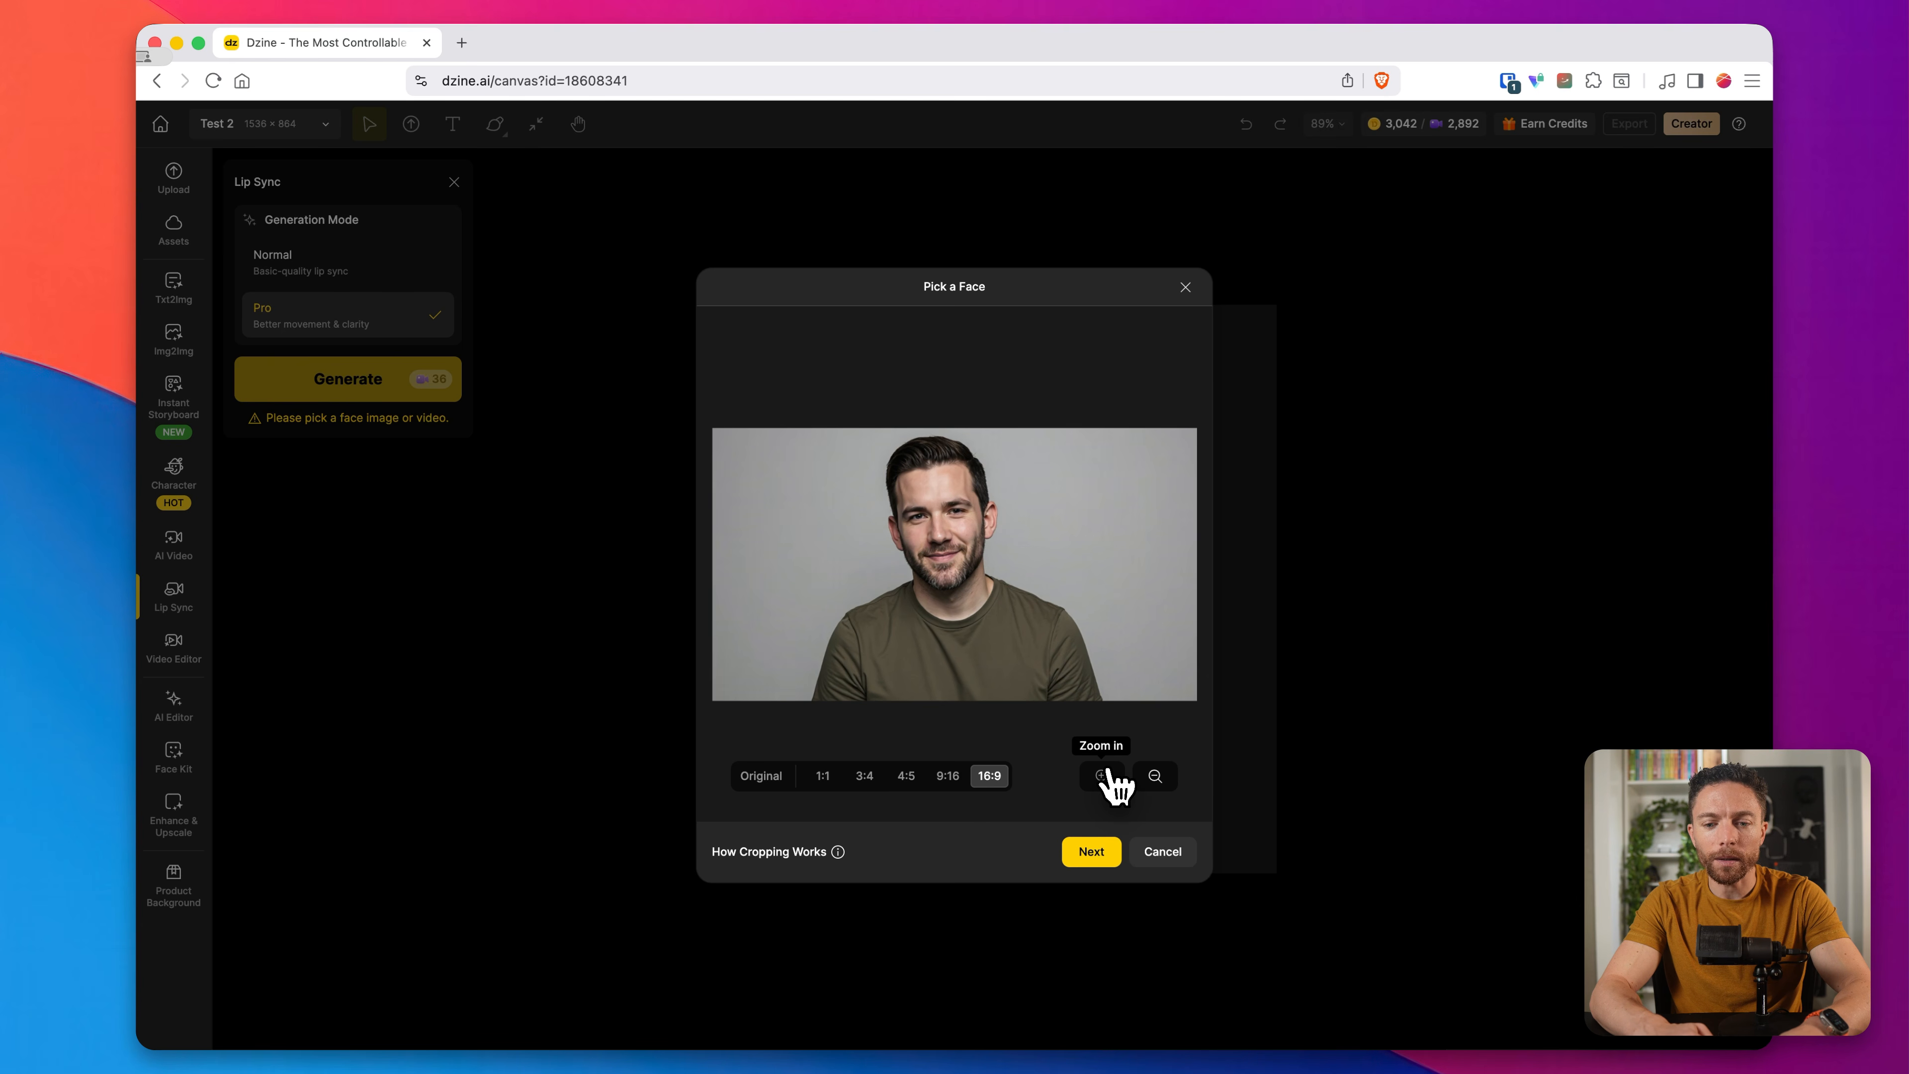
drag(984, 563, 986, 571)
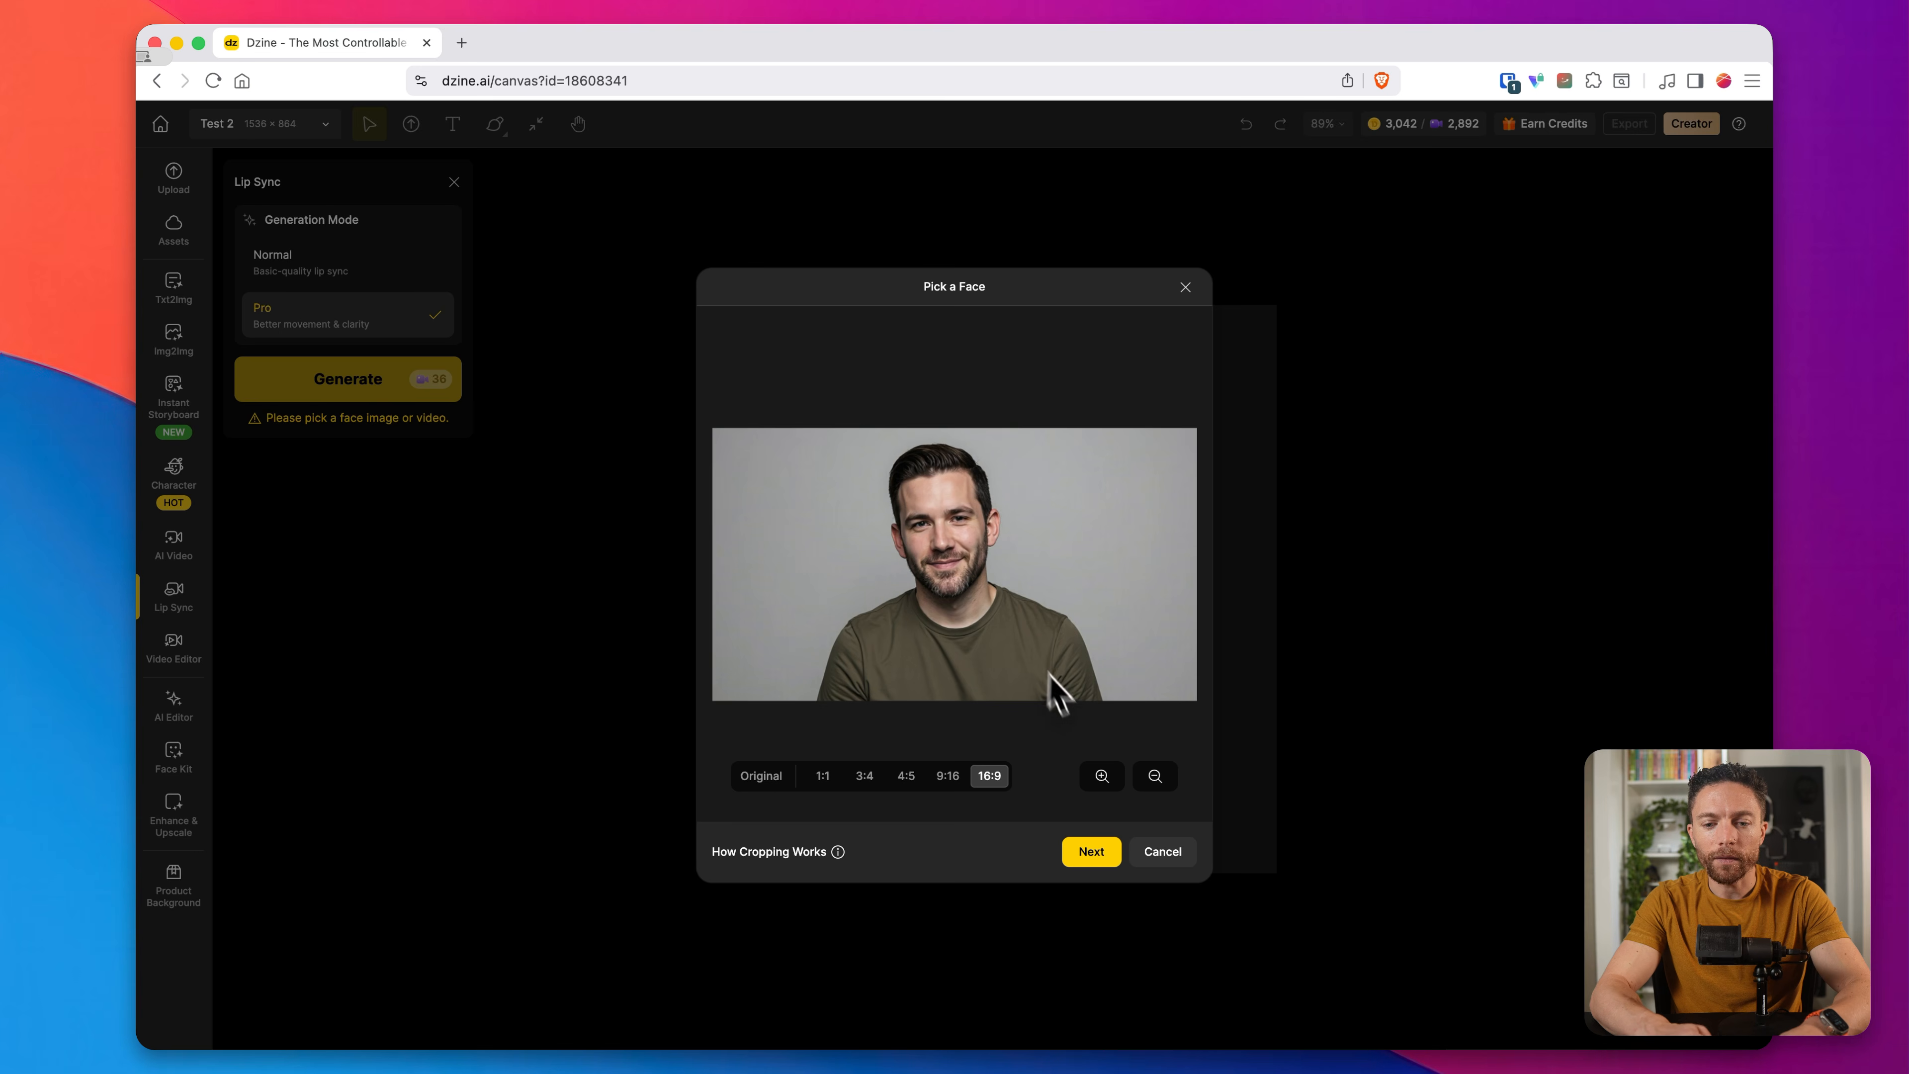
click(1111, 786)
click(1111, 786)
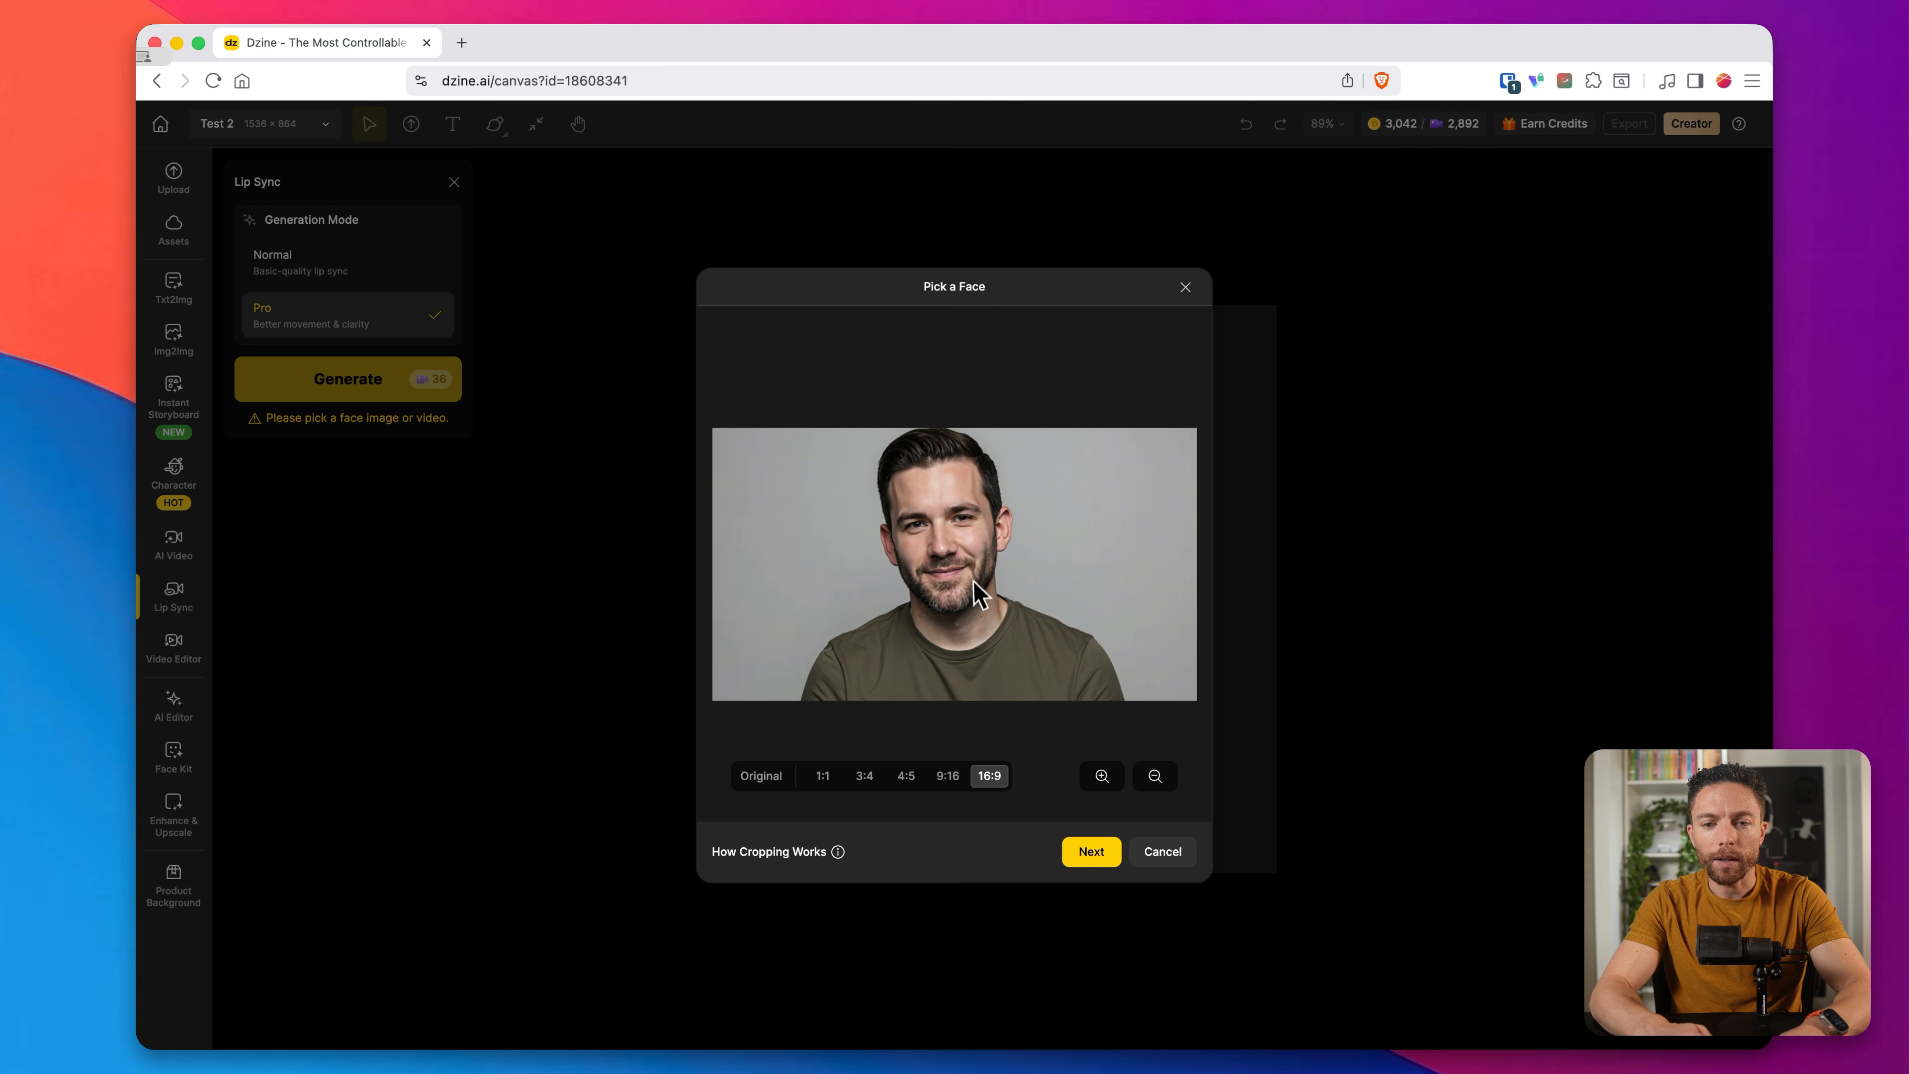
drag(977, 587, 974, 588)
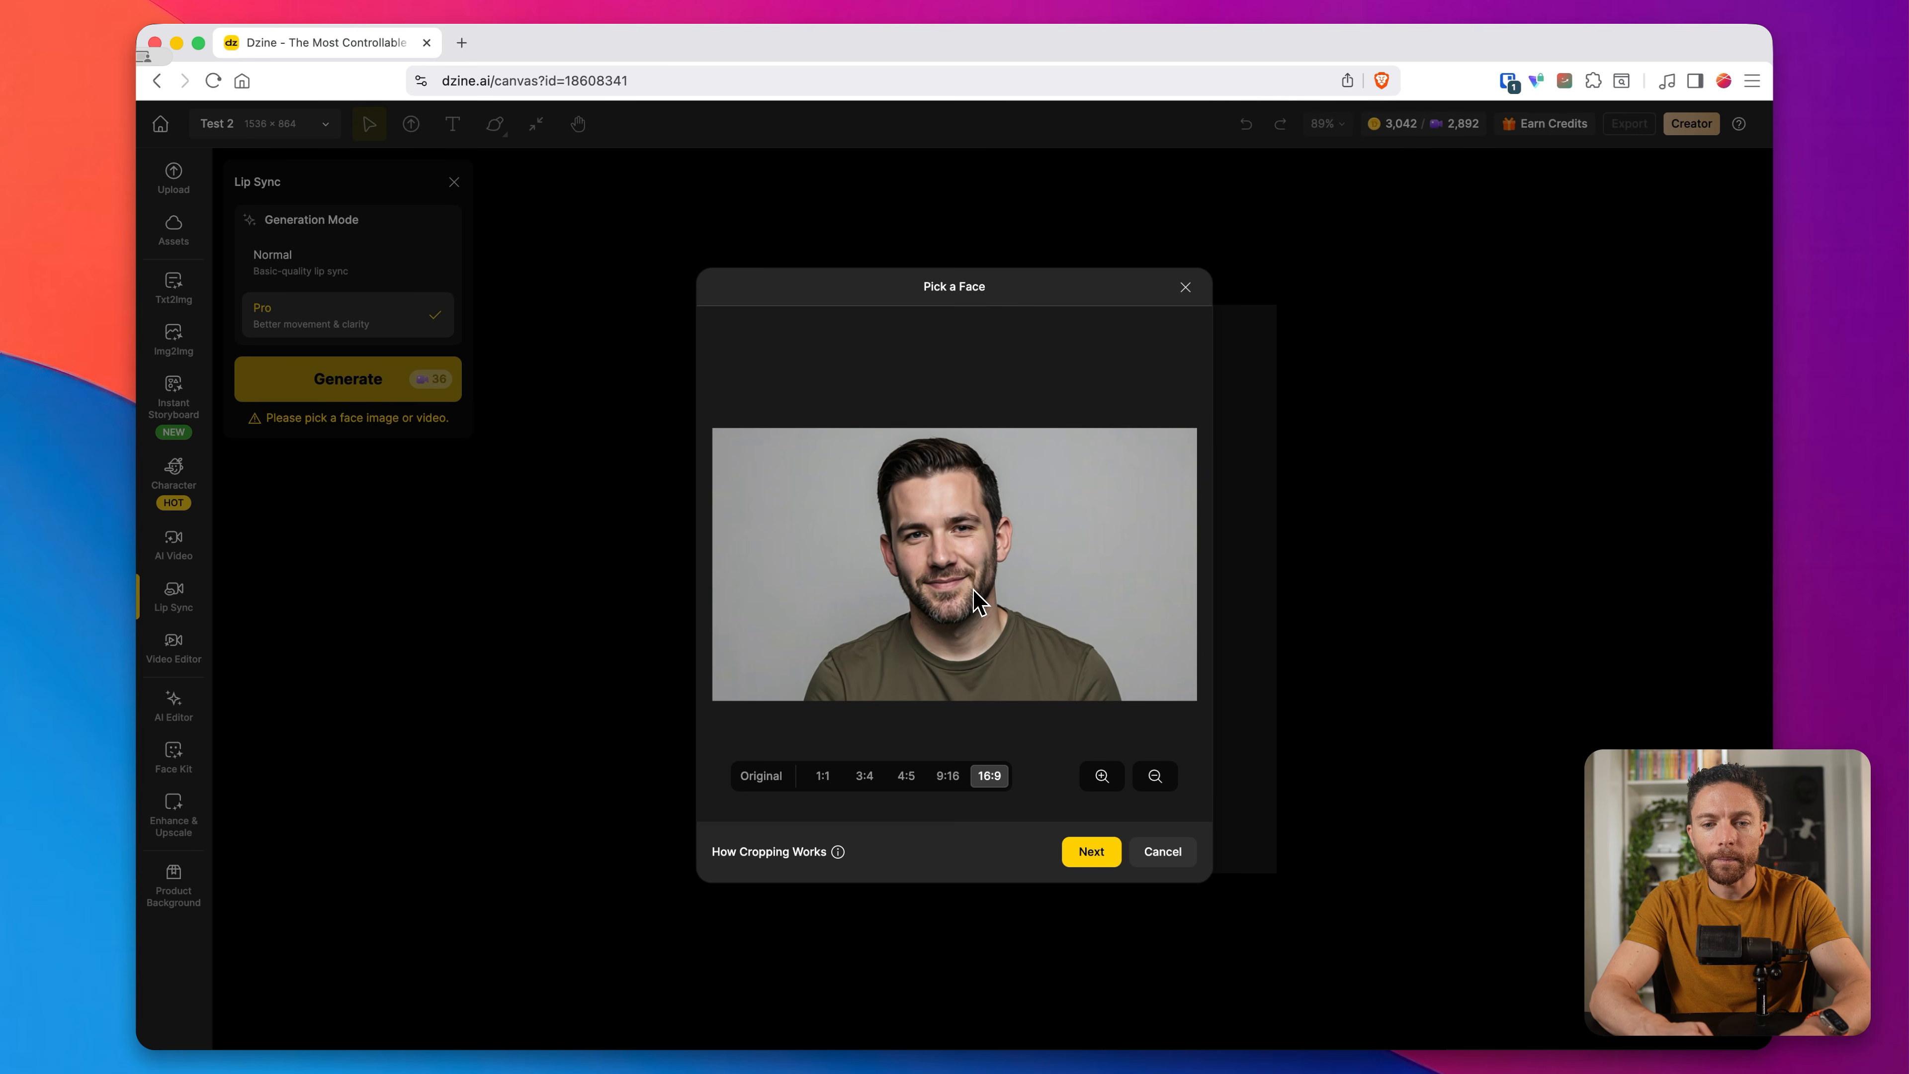
click(1105, 854)
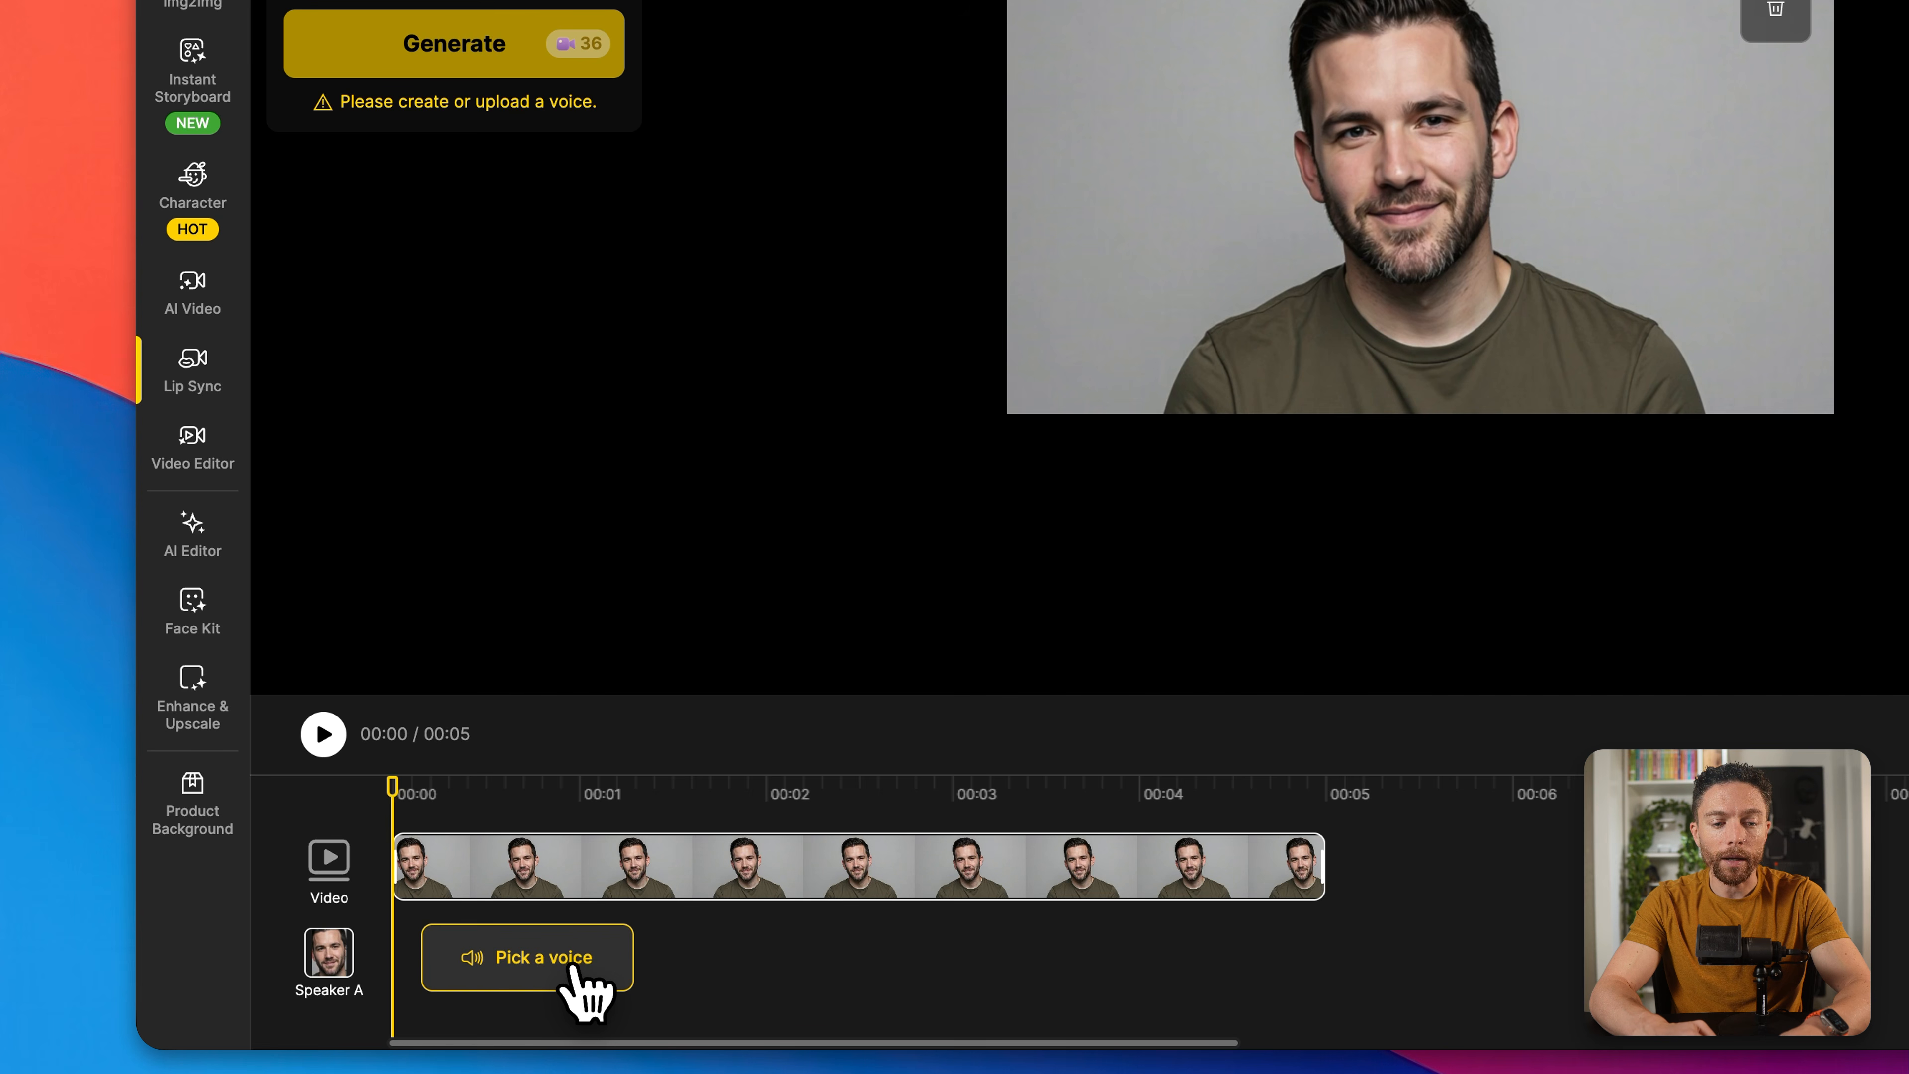
Step: Upload an audio recording as Speaker A's voice, preview its start, and generate the lip sync in Pro mode
click(609, 977)
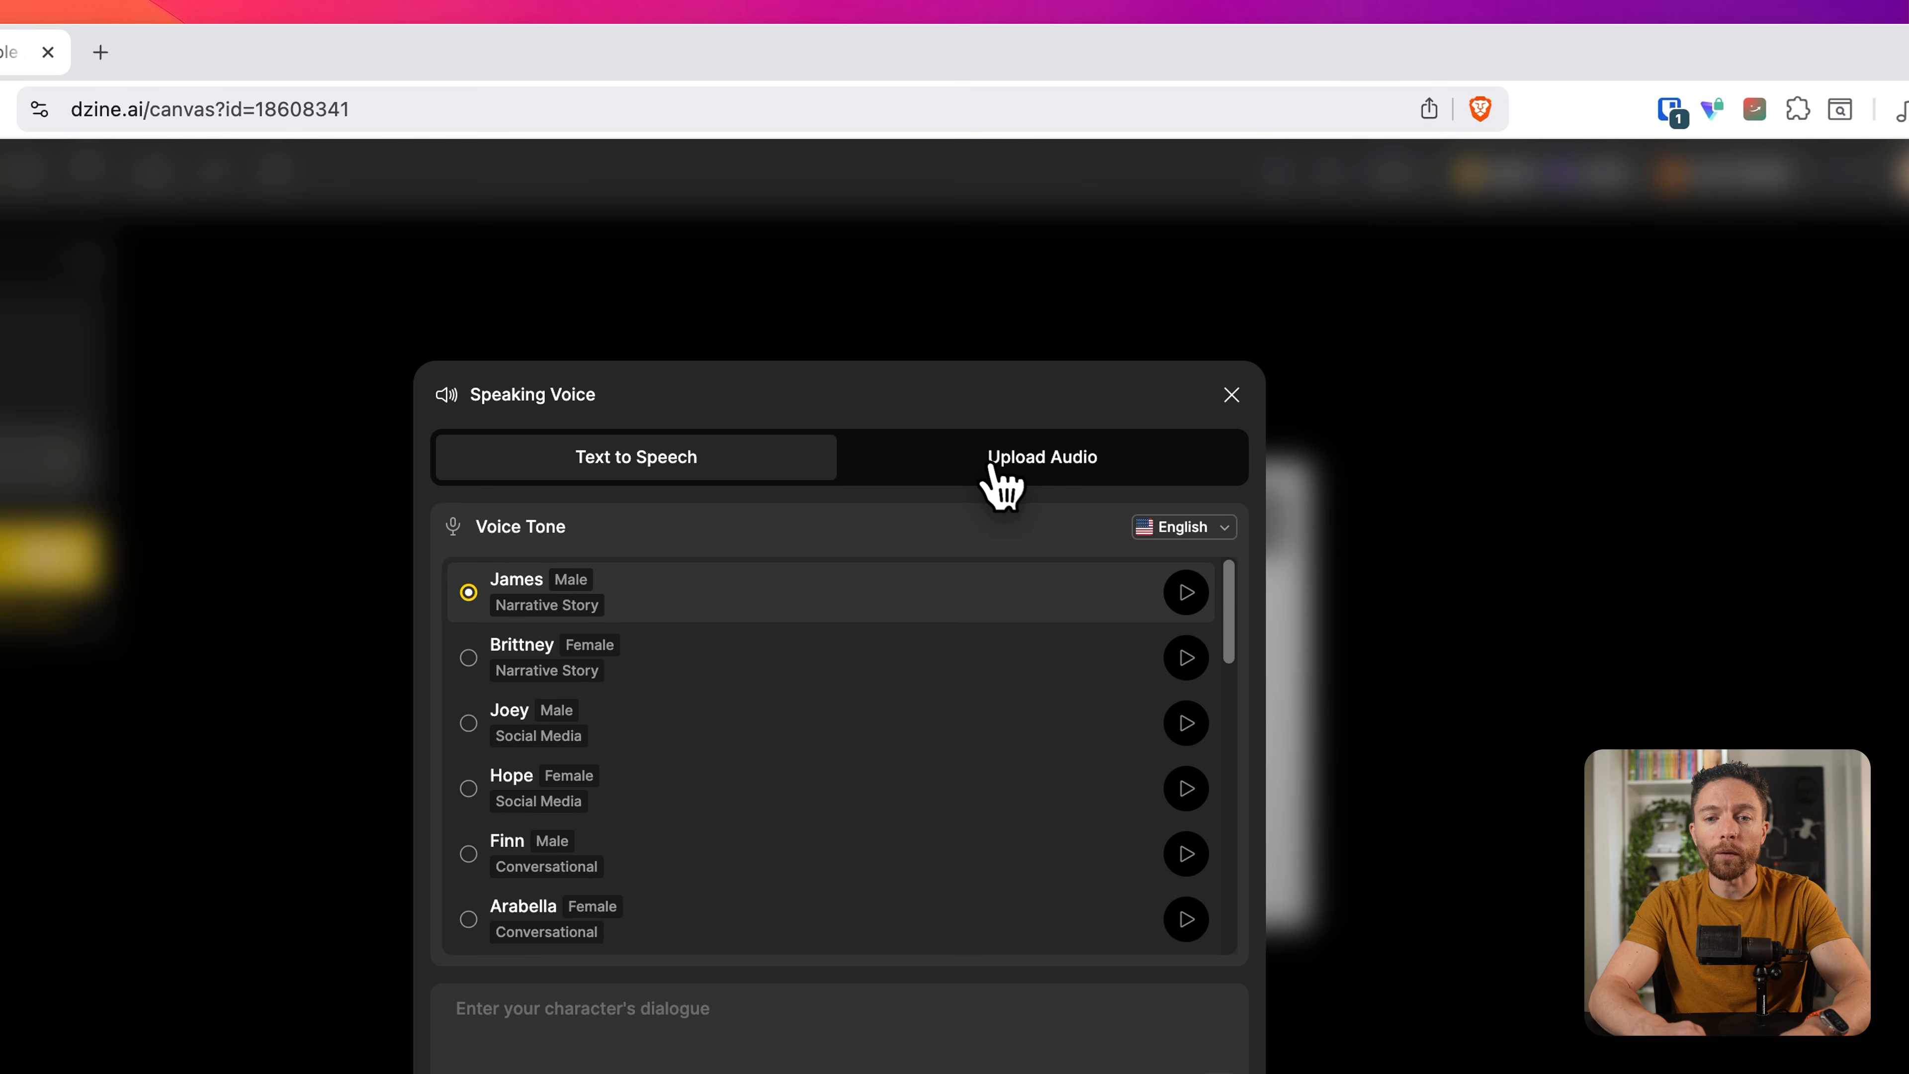
click(992, 469)
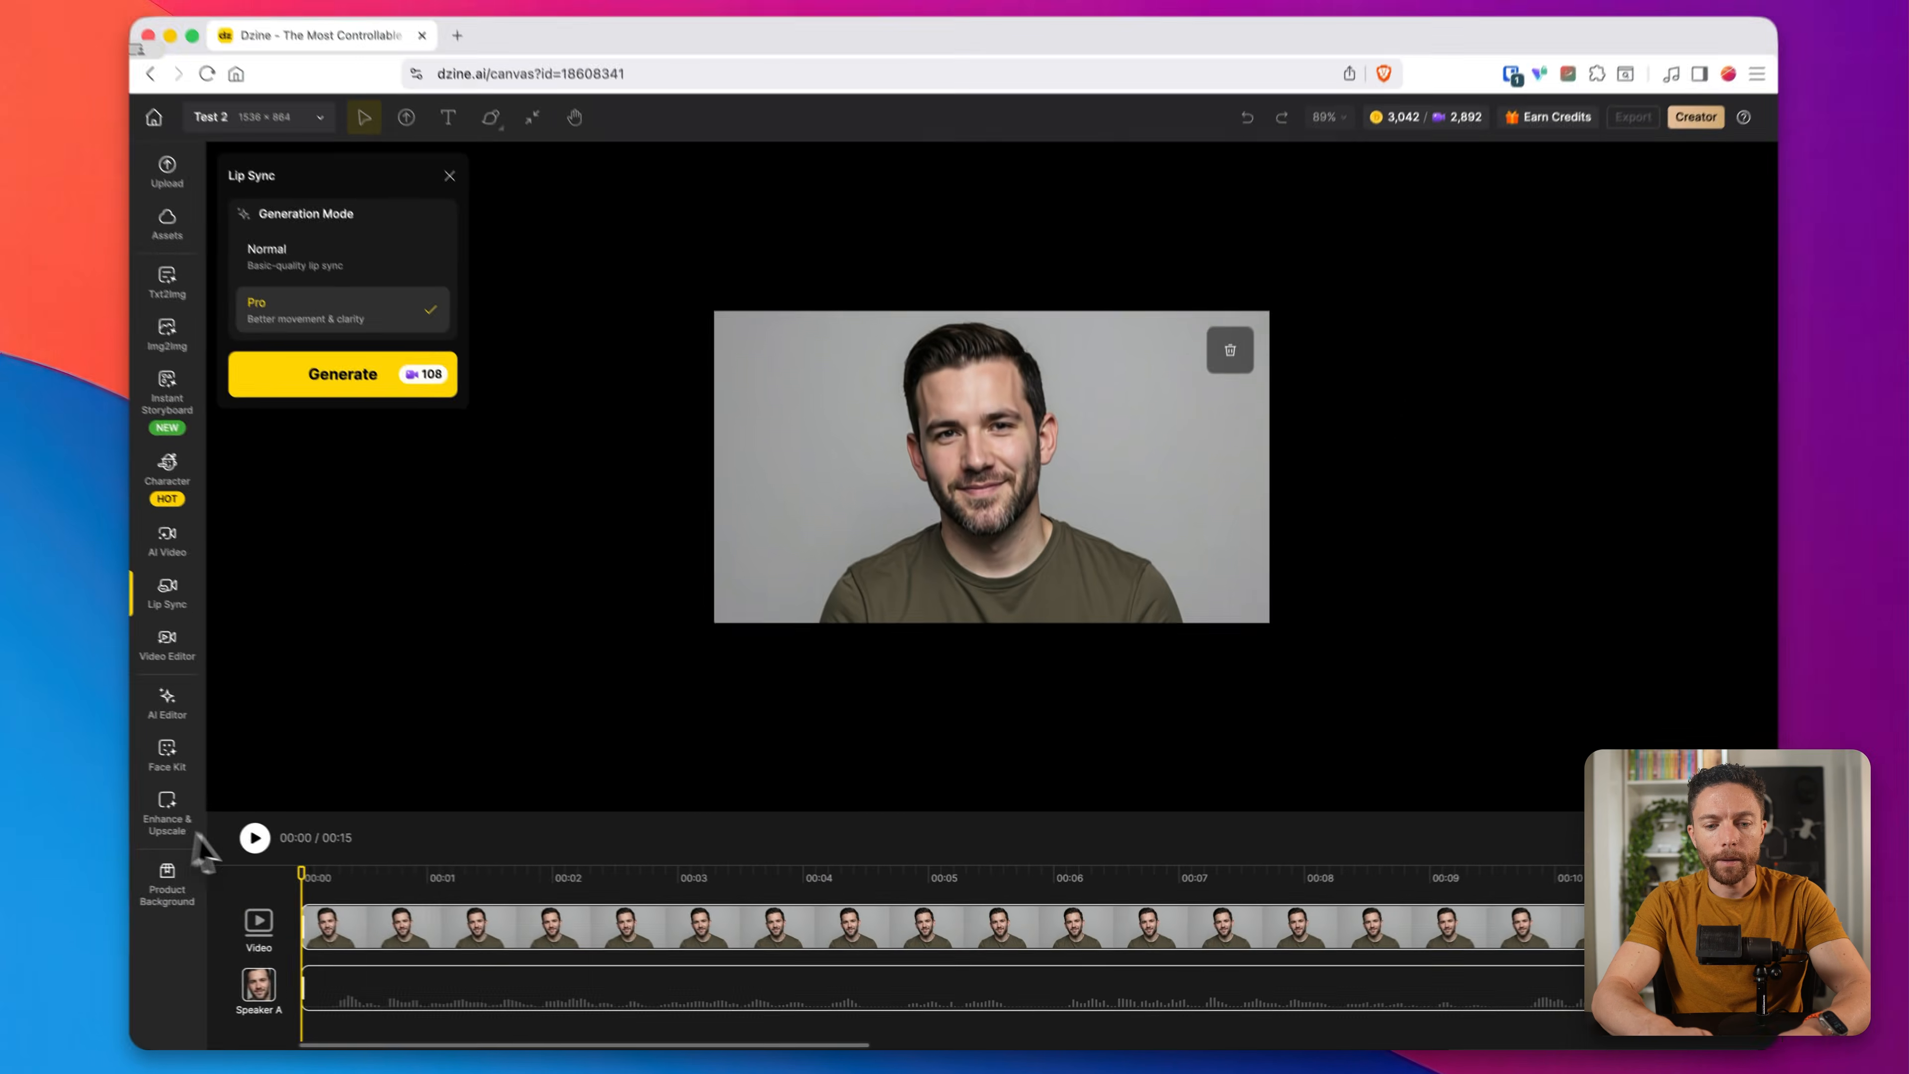
click(261, 840)
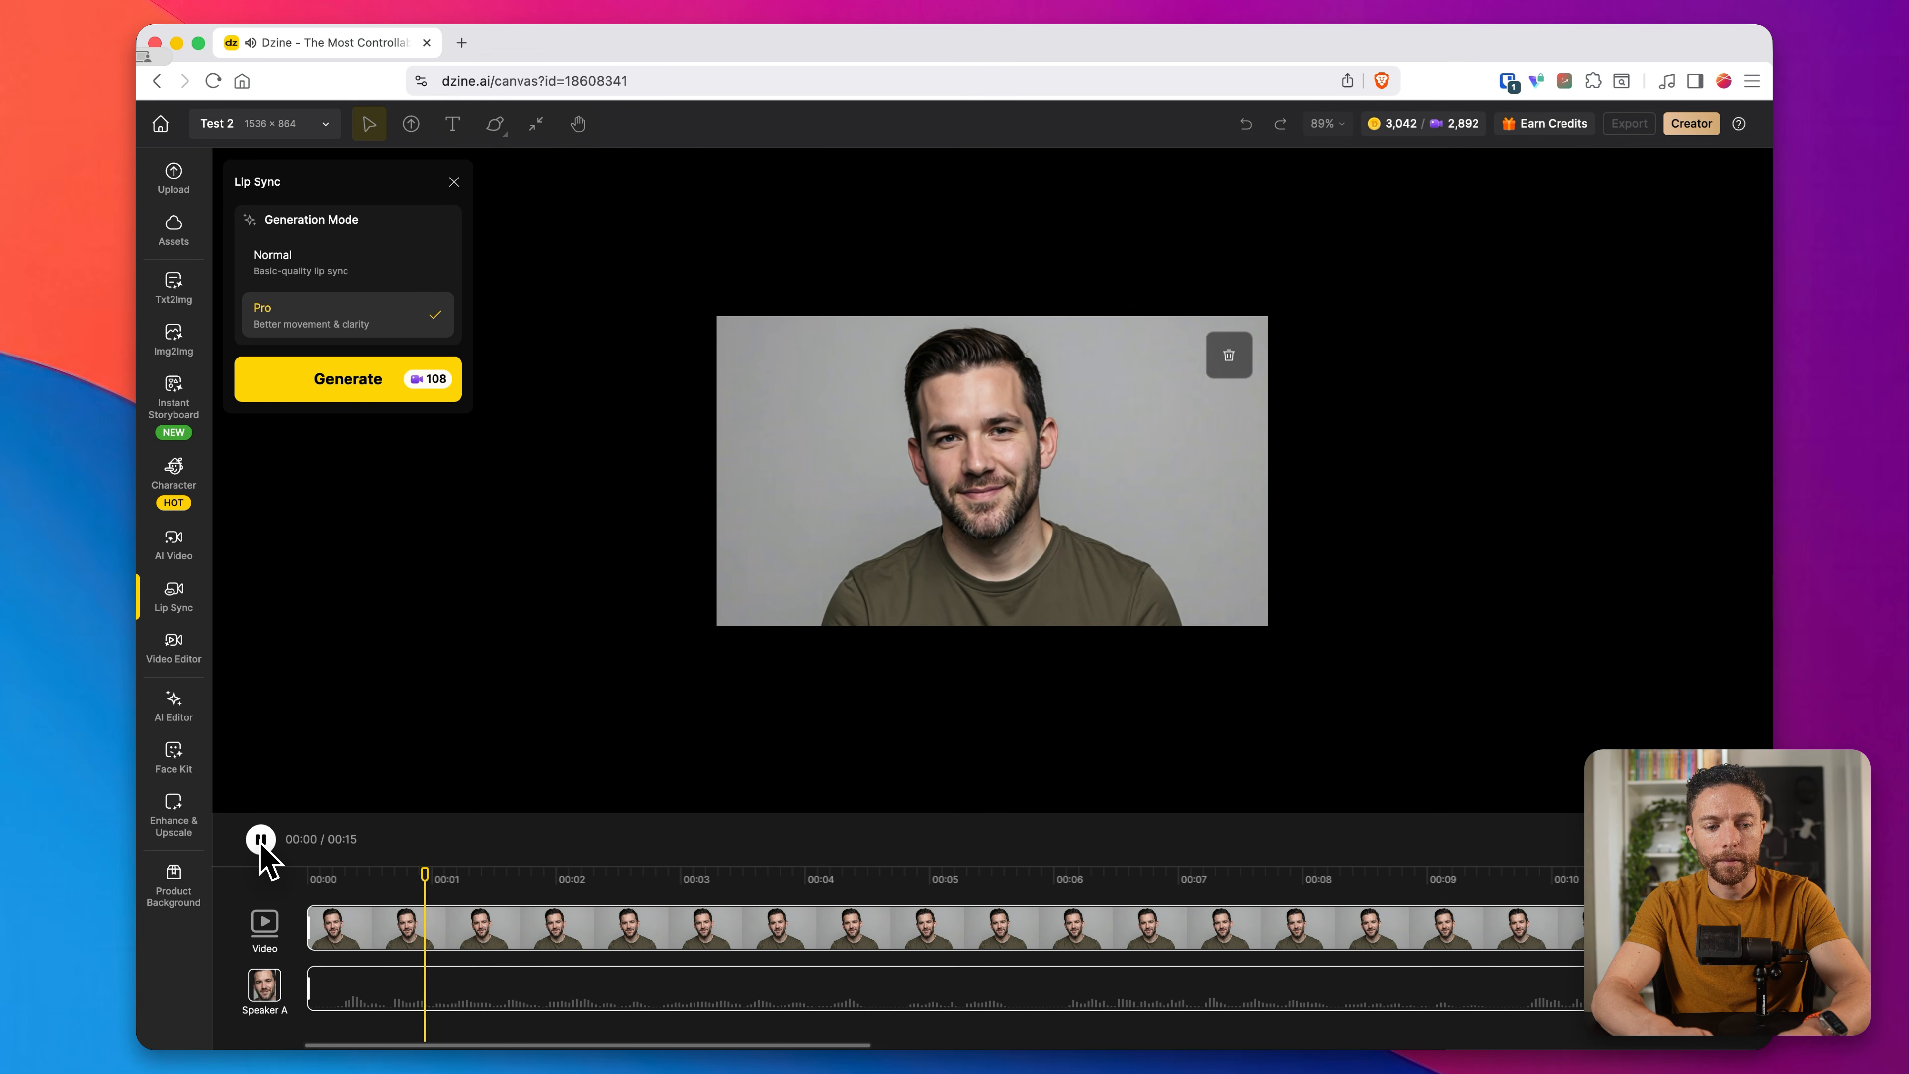
click(261, 840)
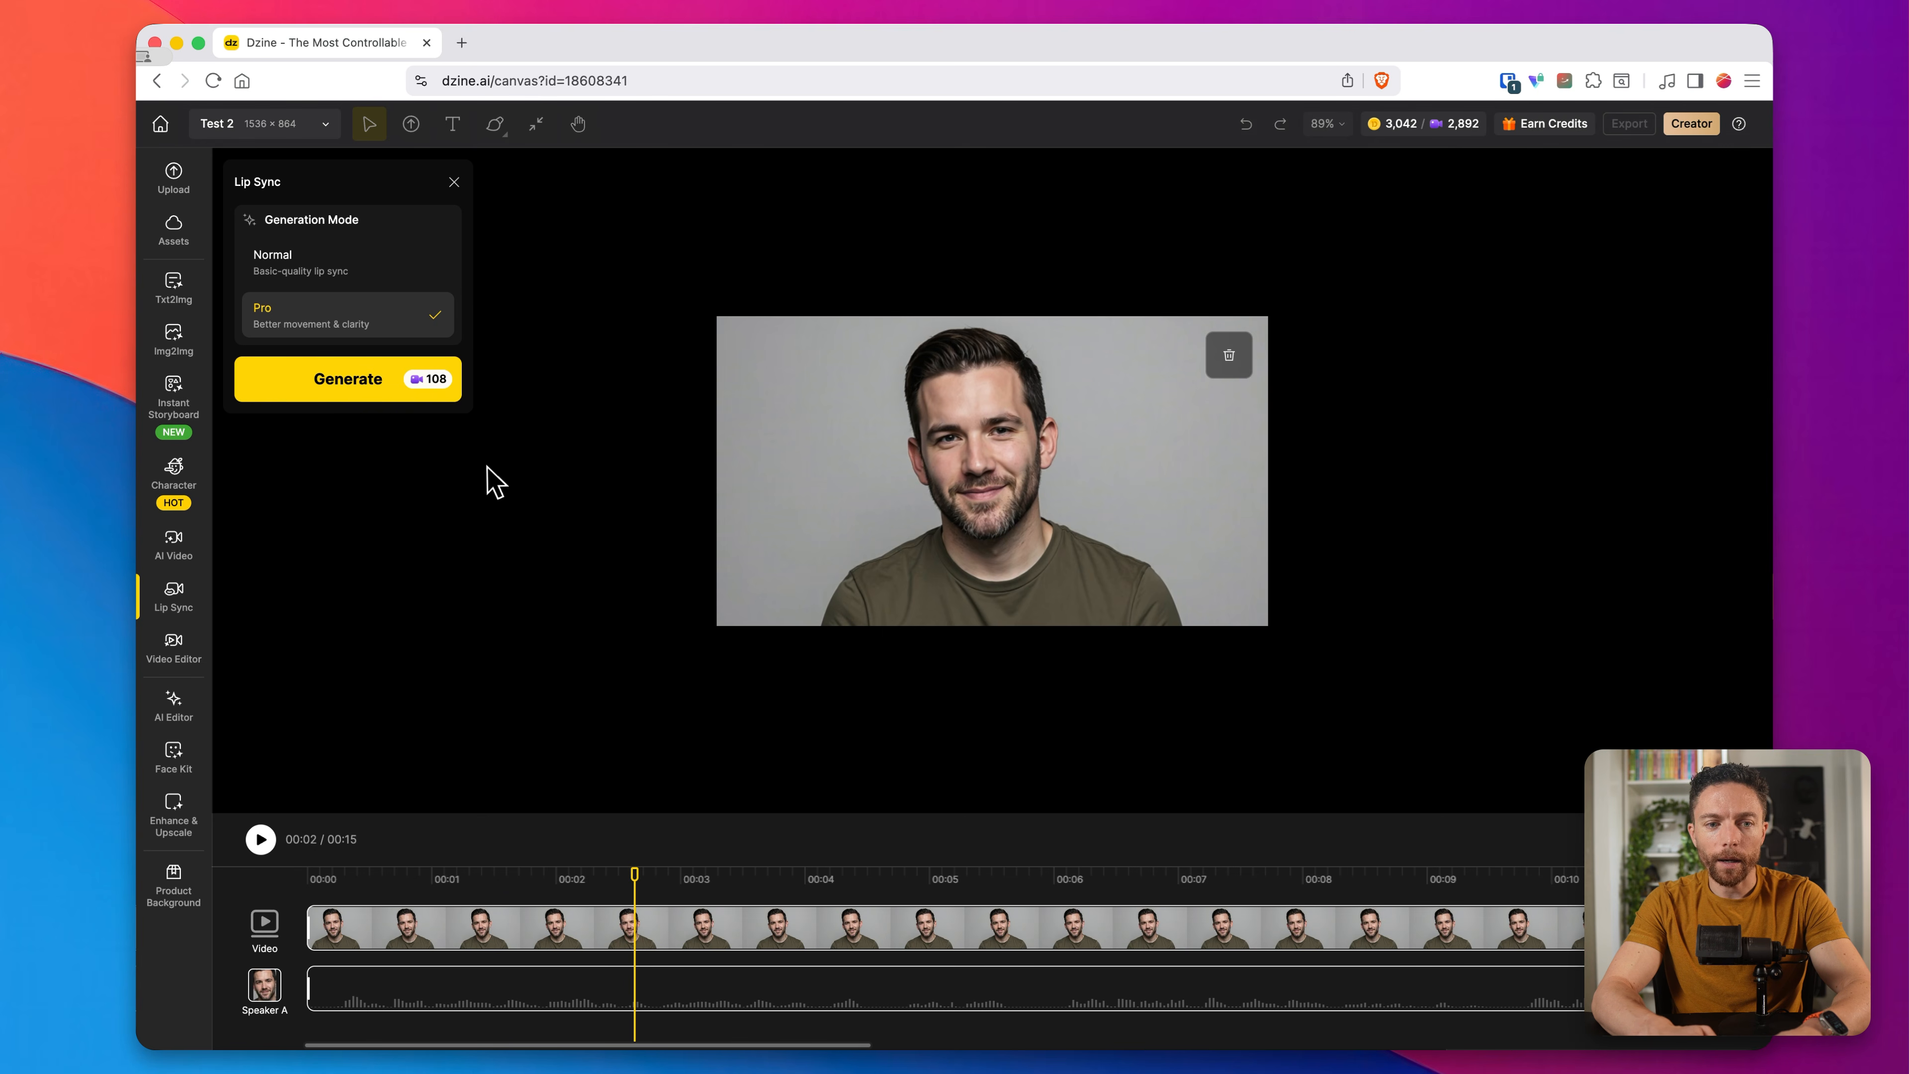
click(356, 389)
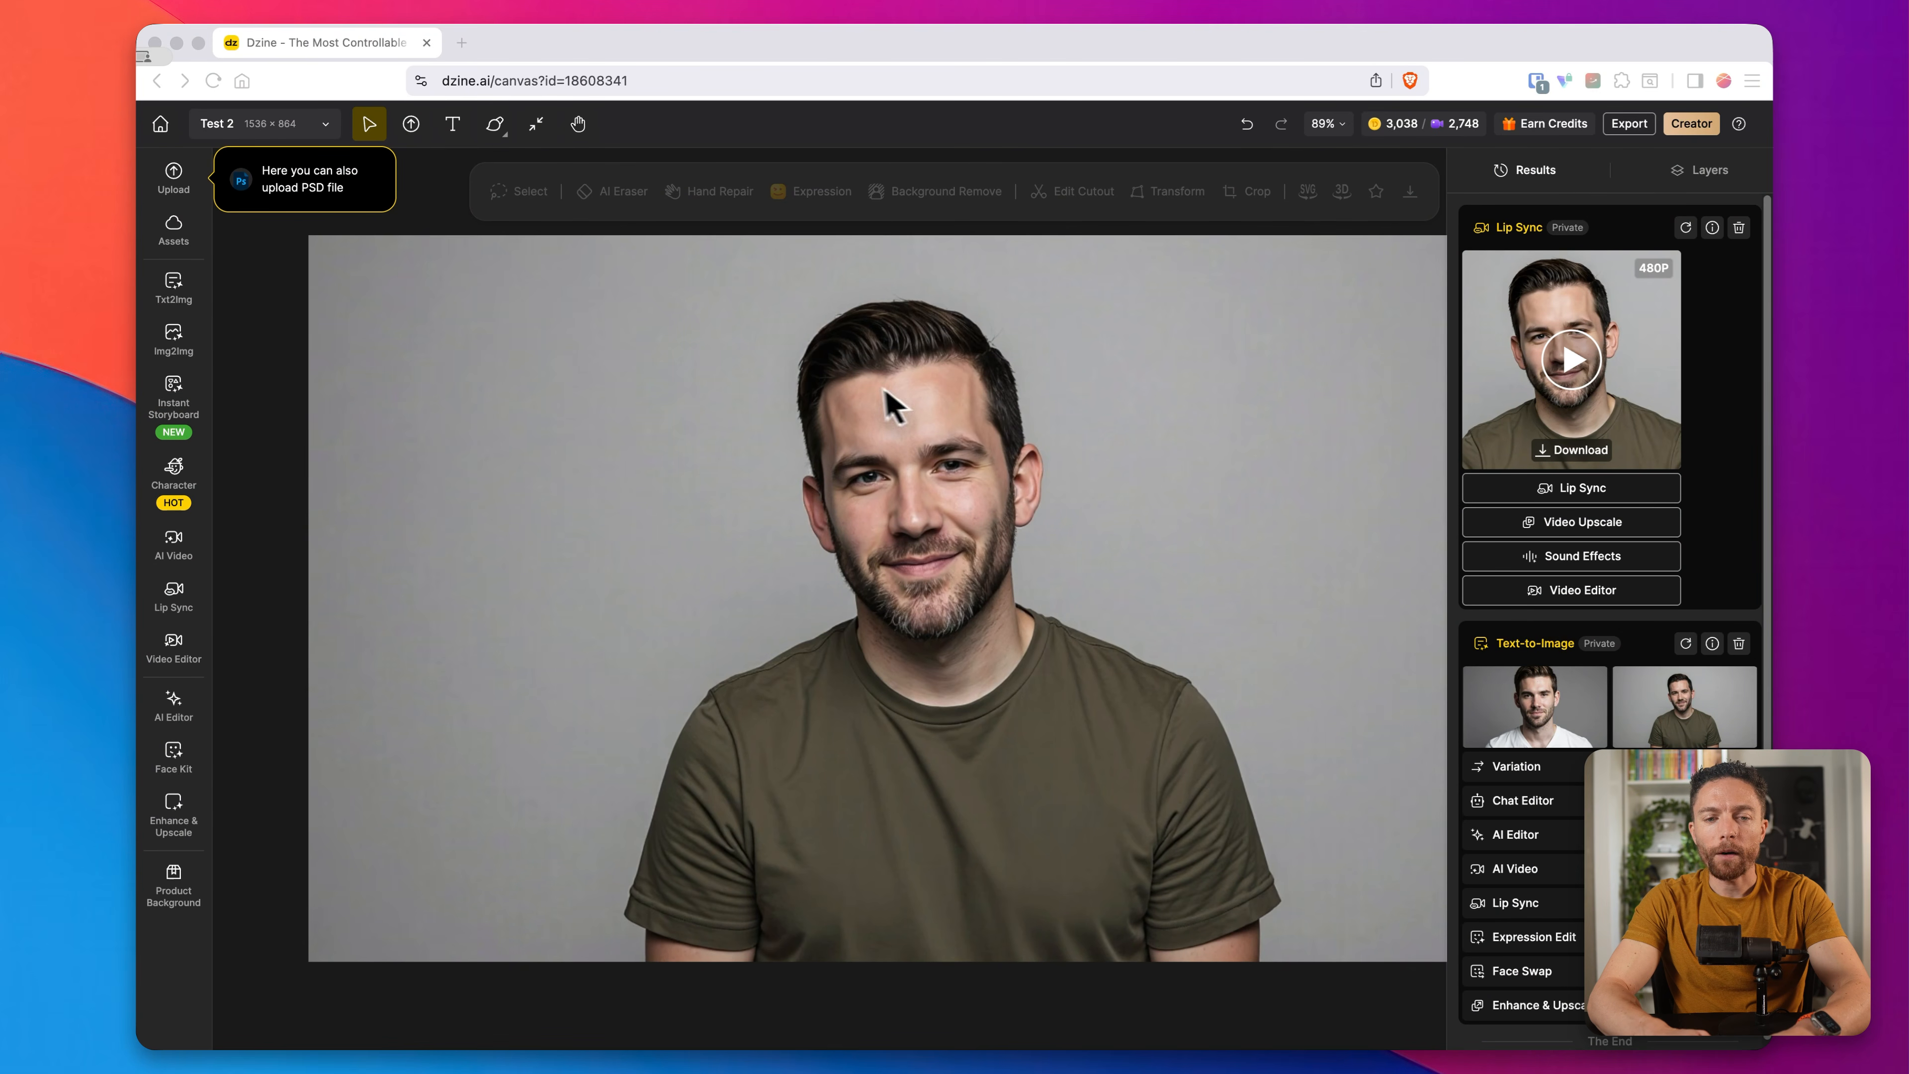
Step: Play the generated lip sync video of the man in the olive T-shirt, close the preview, and download the video
click(1409, 390)
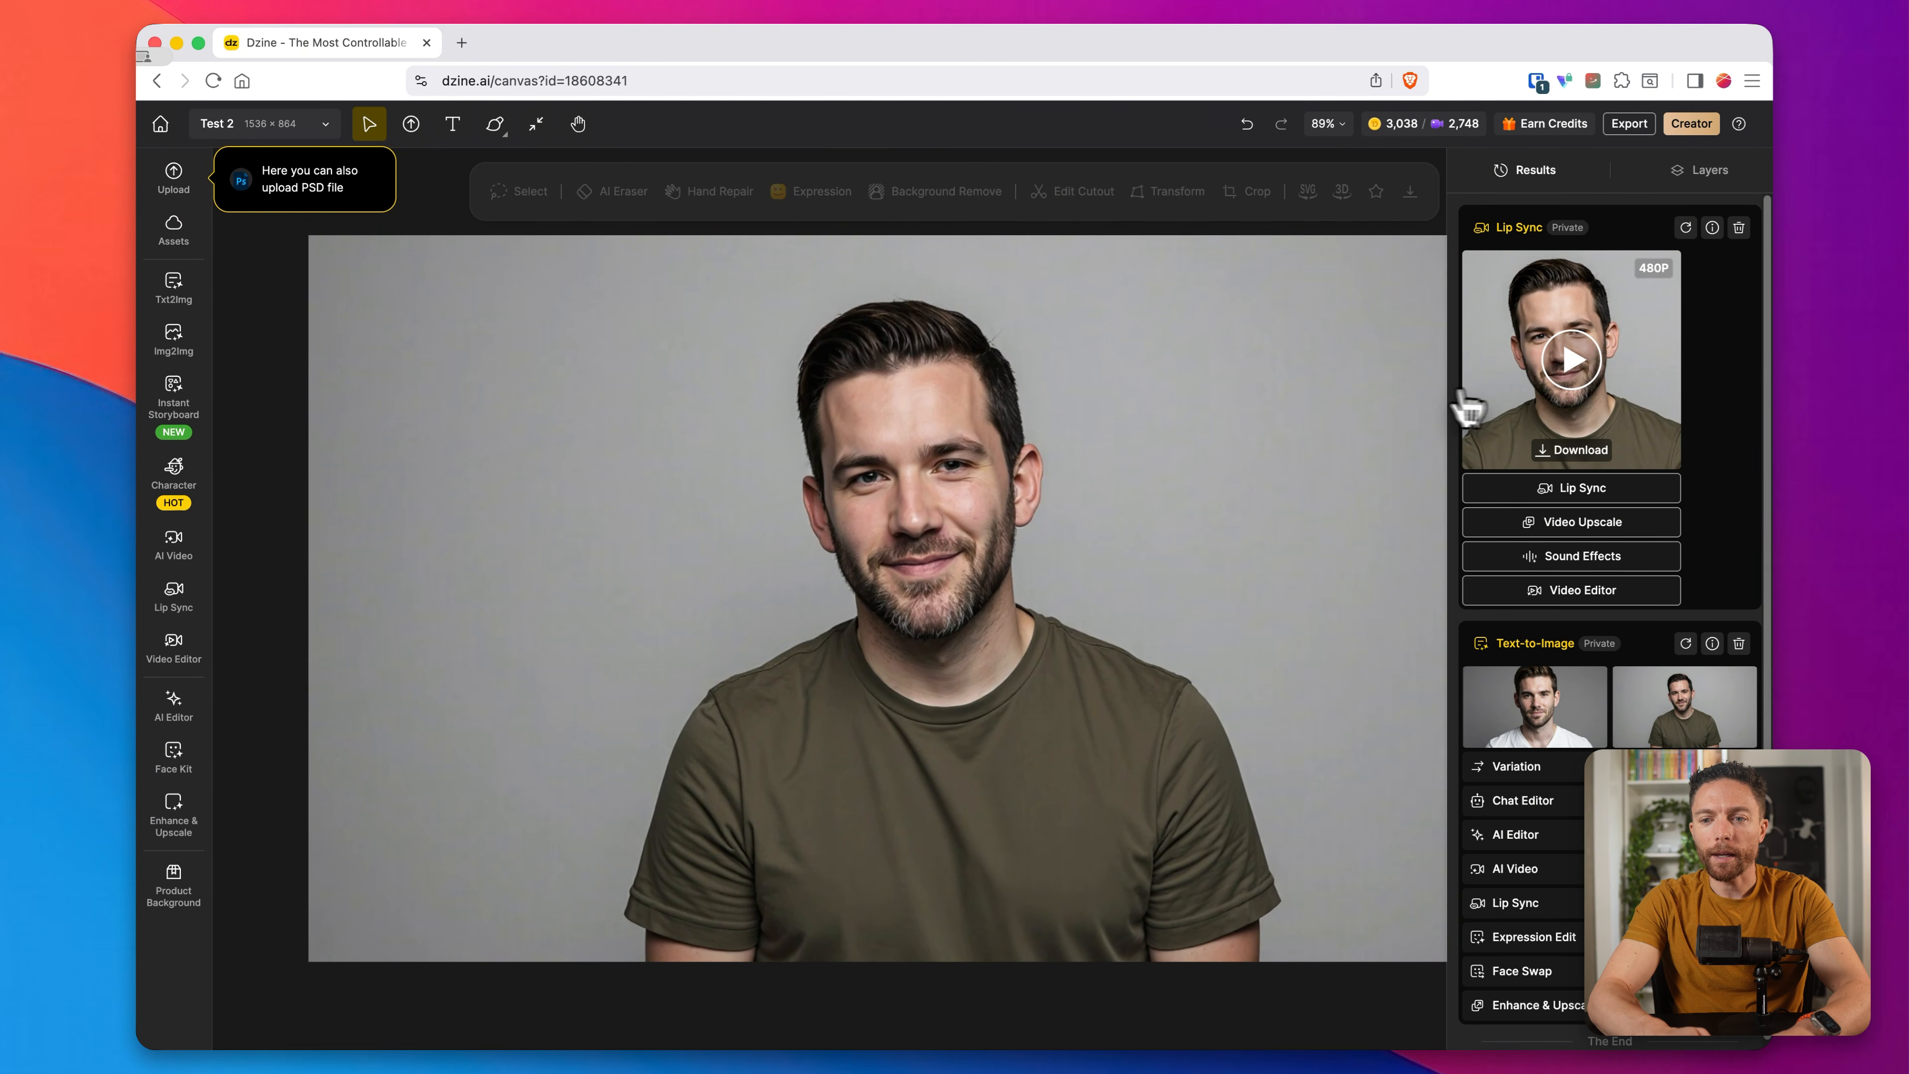
click(1578, 362)
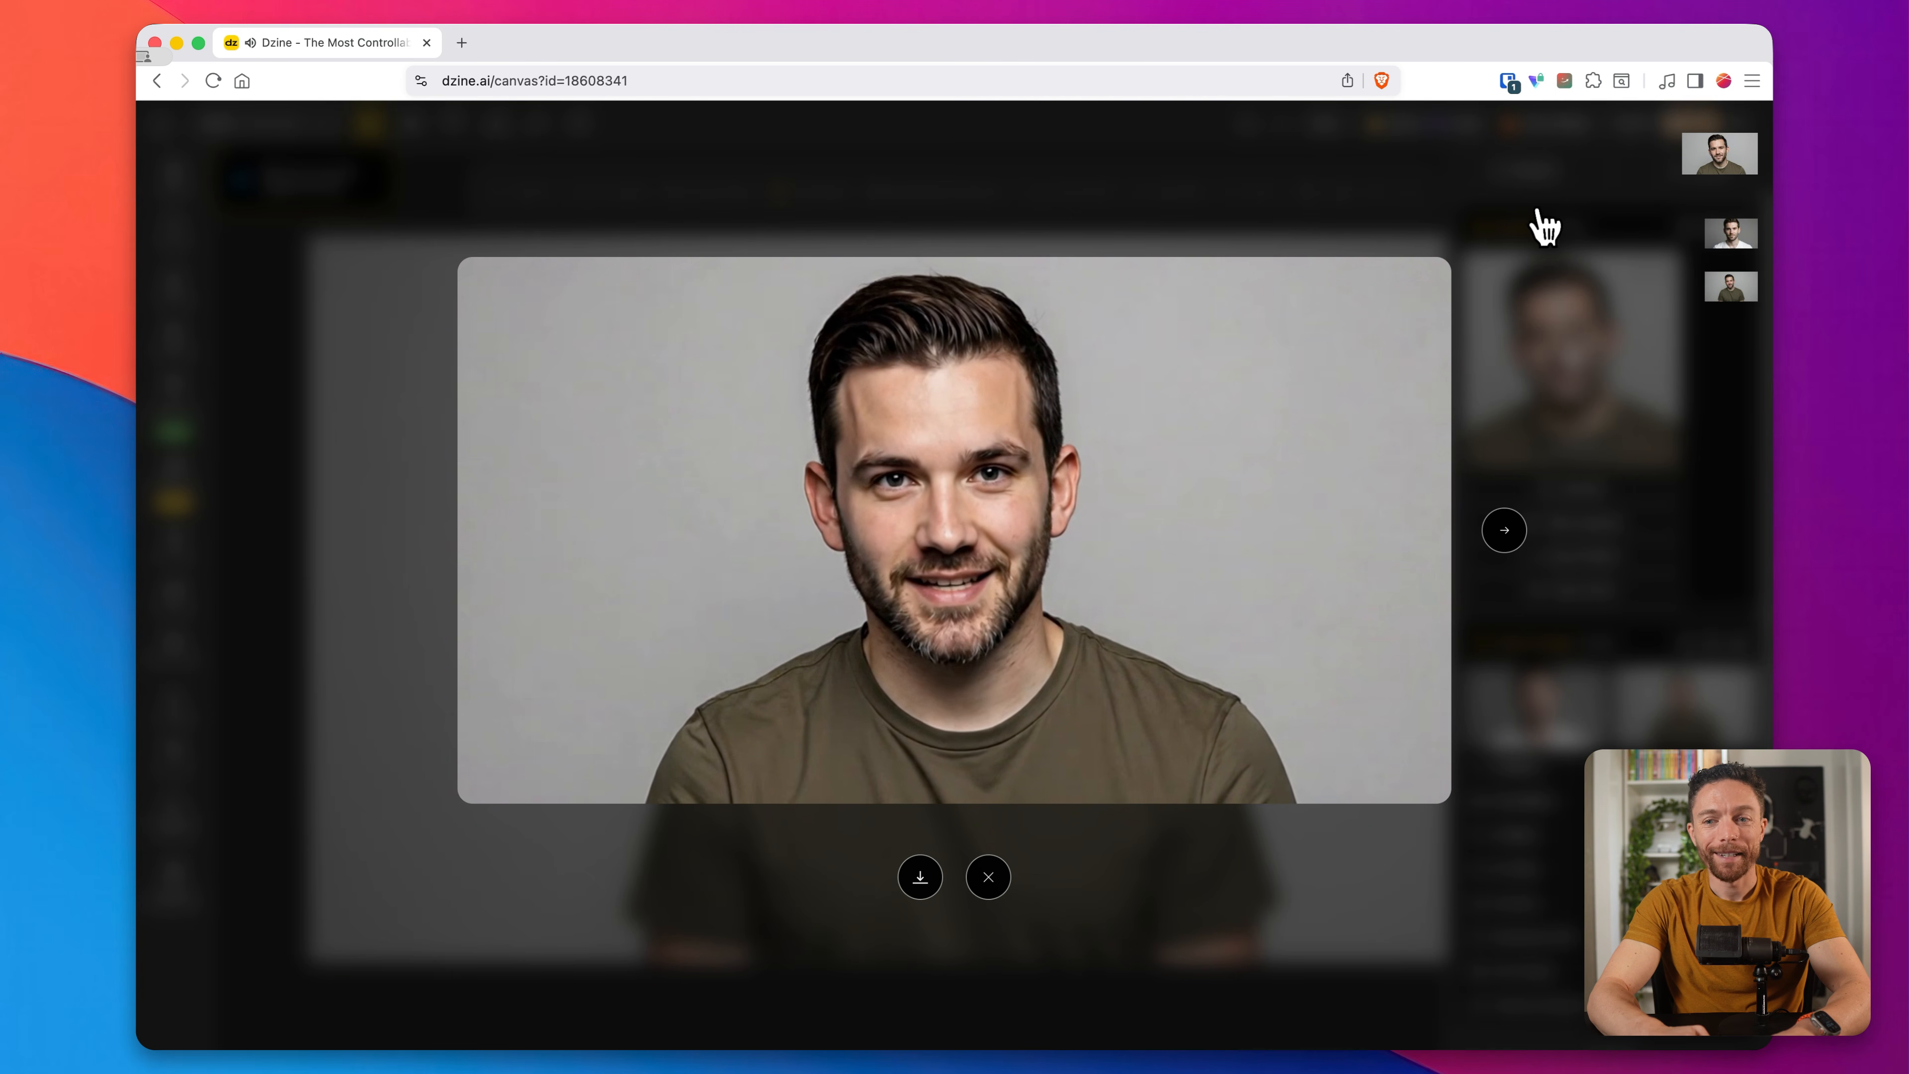
click(984, 882)
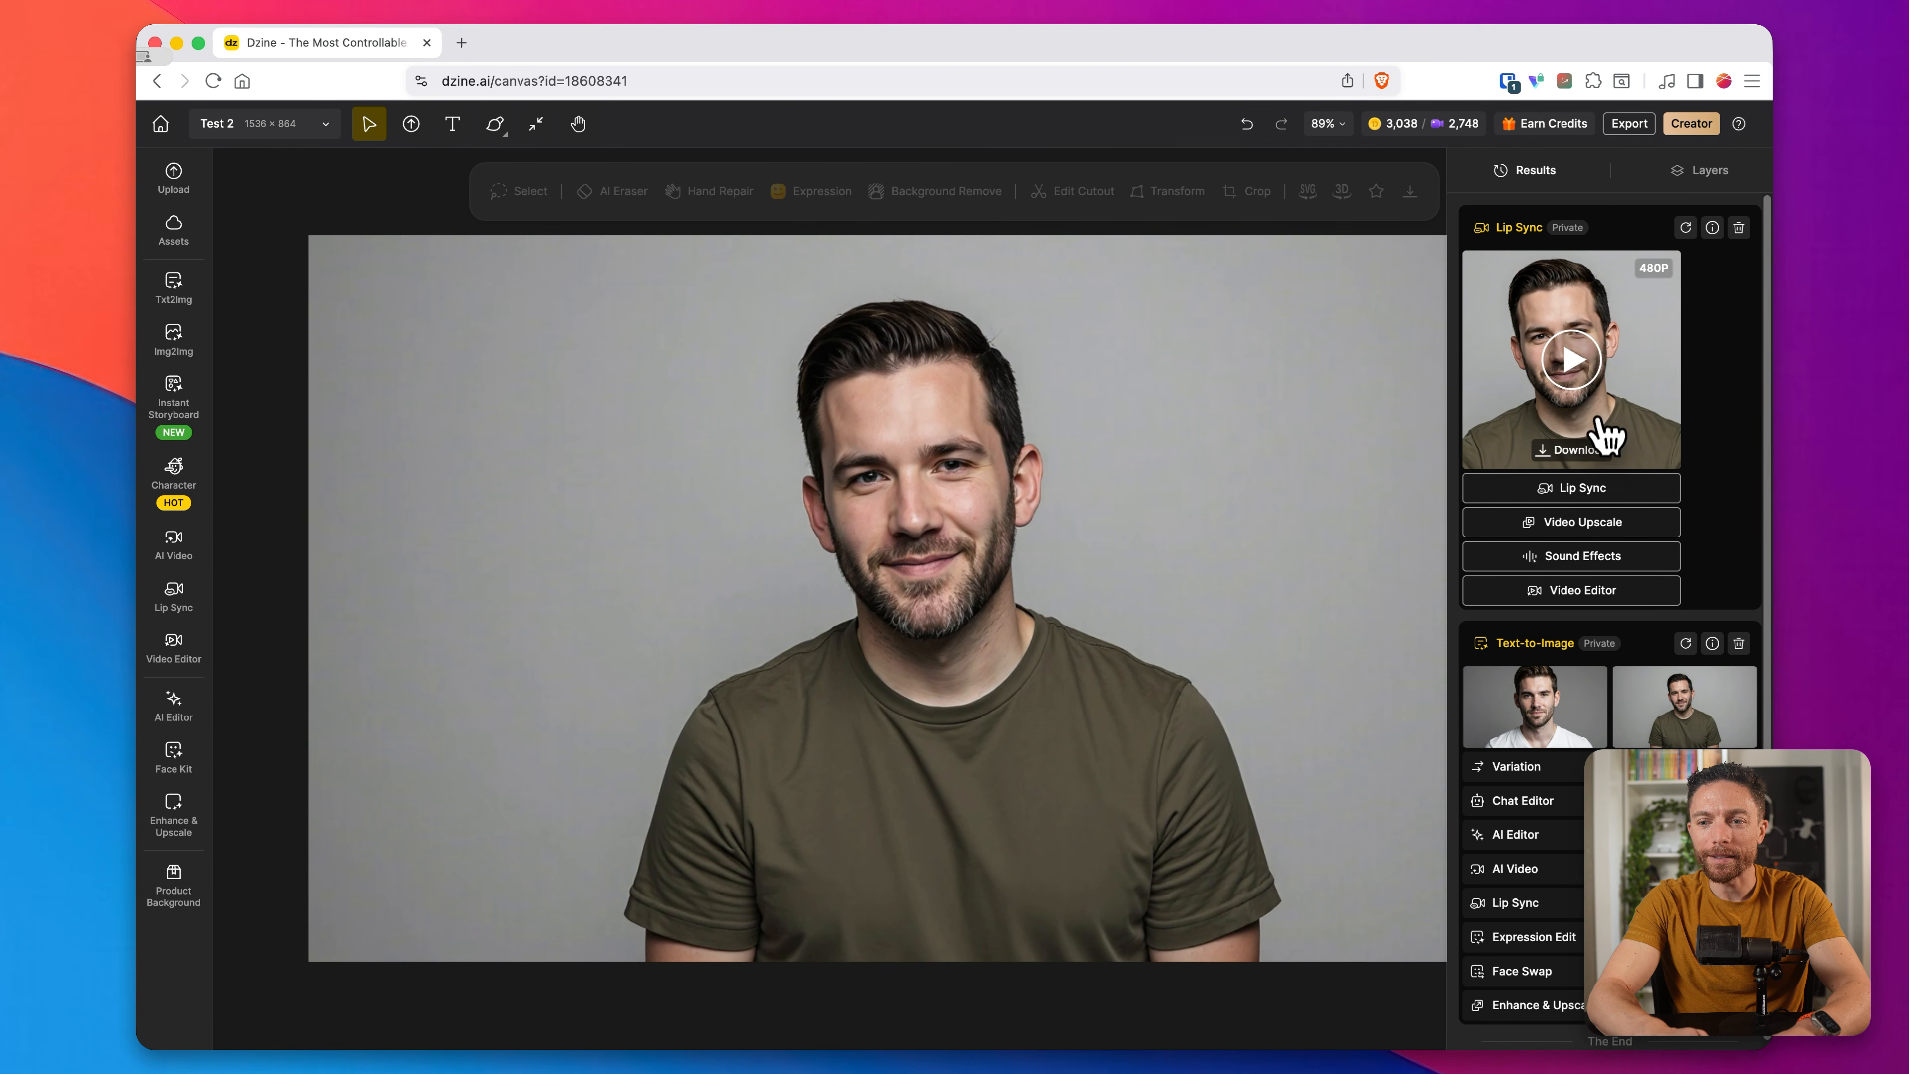
click(1593, 452)
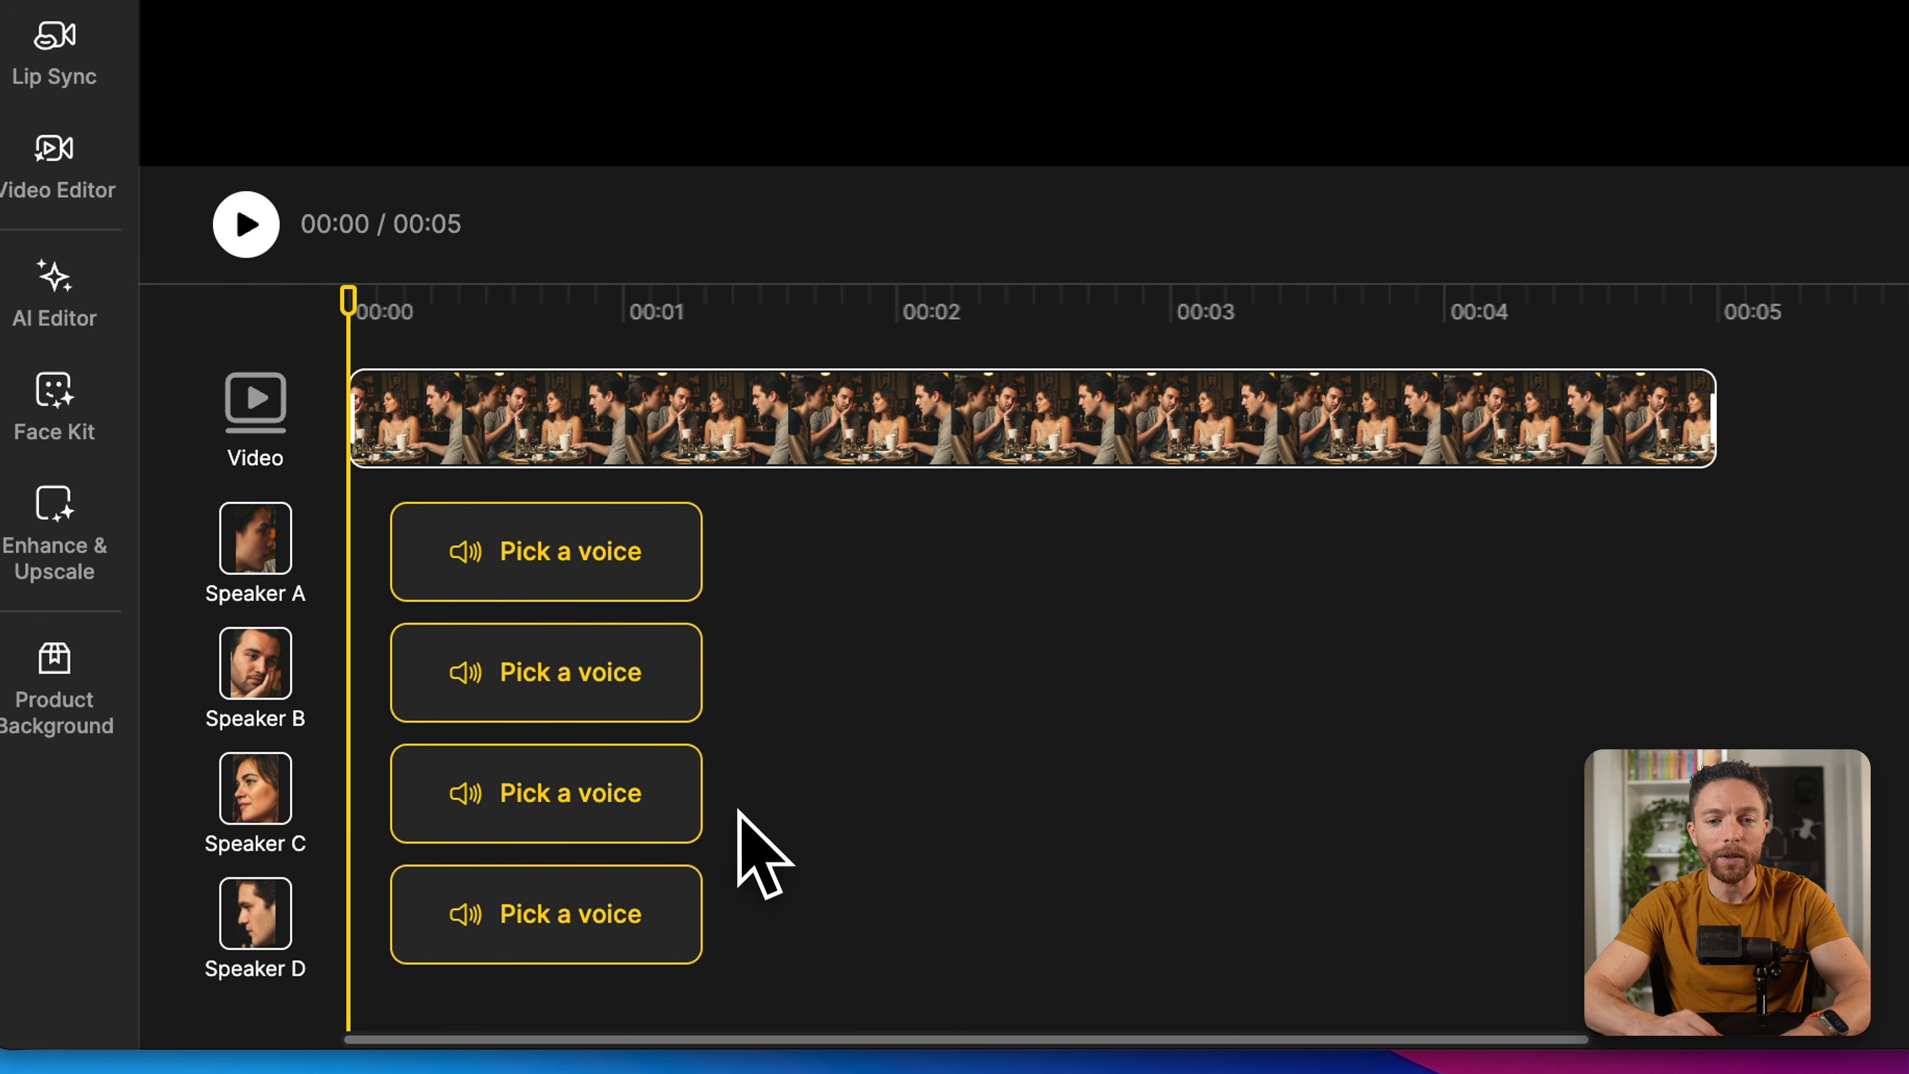
Step: In the four-person lip sync, give Speaker A the Hope voice saying "What's up guys?" and apply the generated audio
click(665, 554)
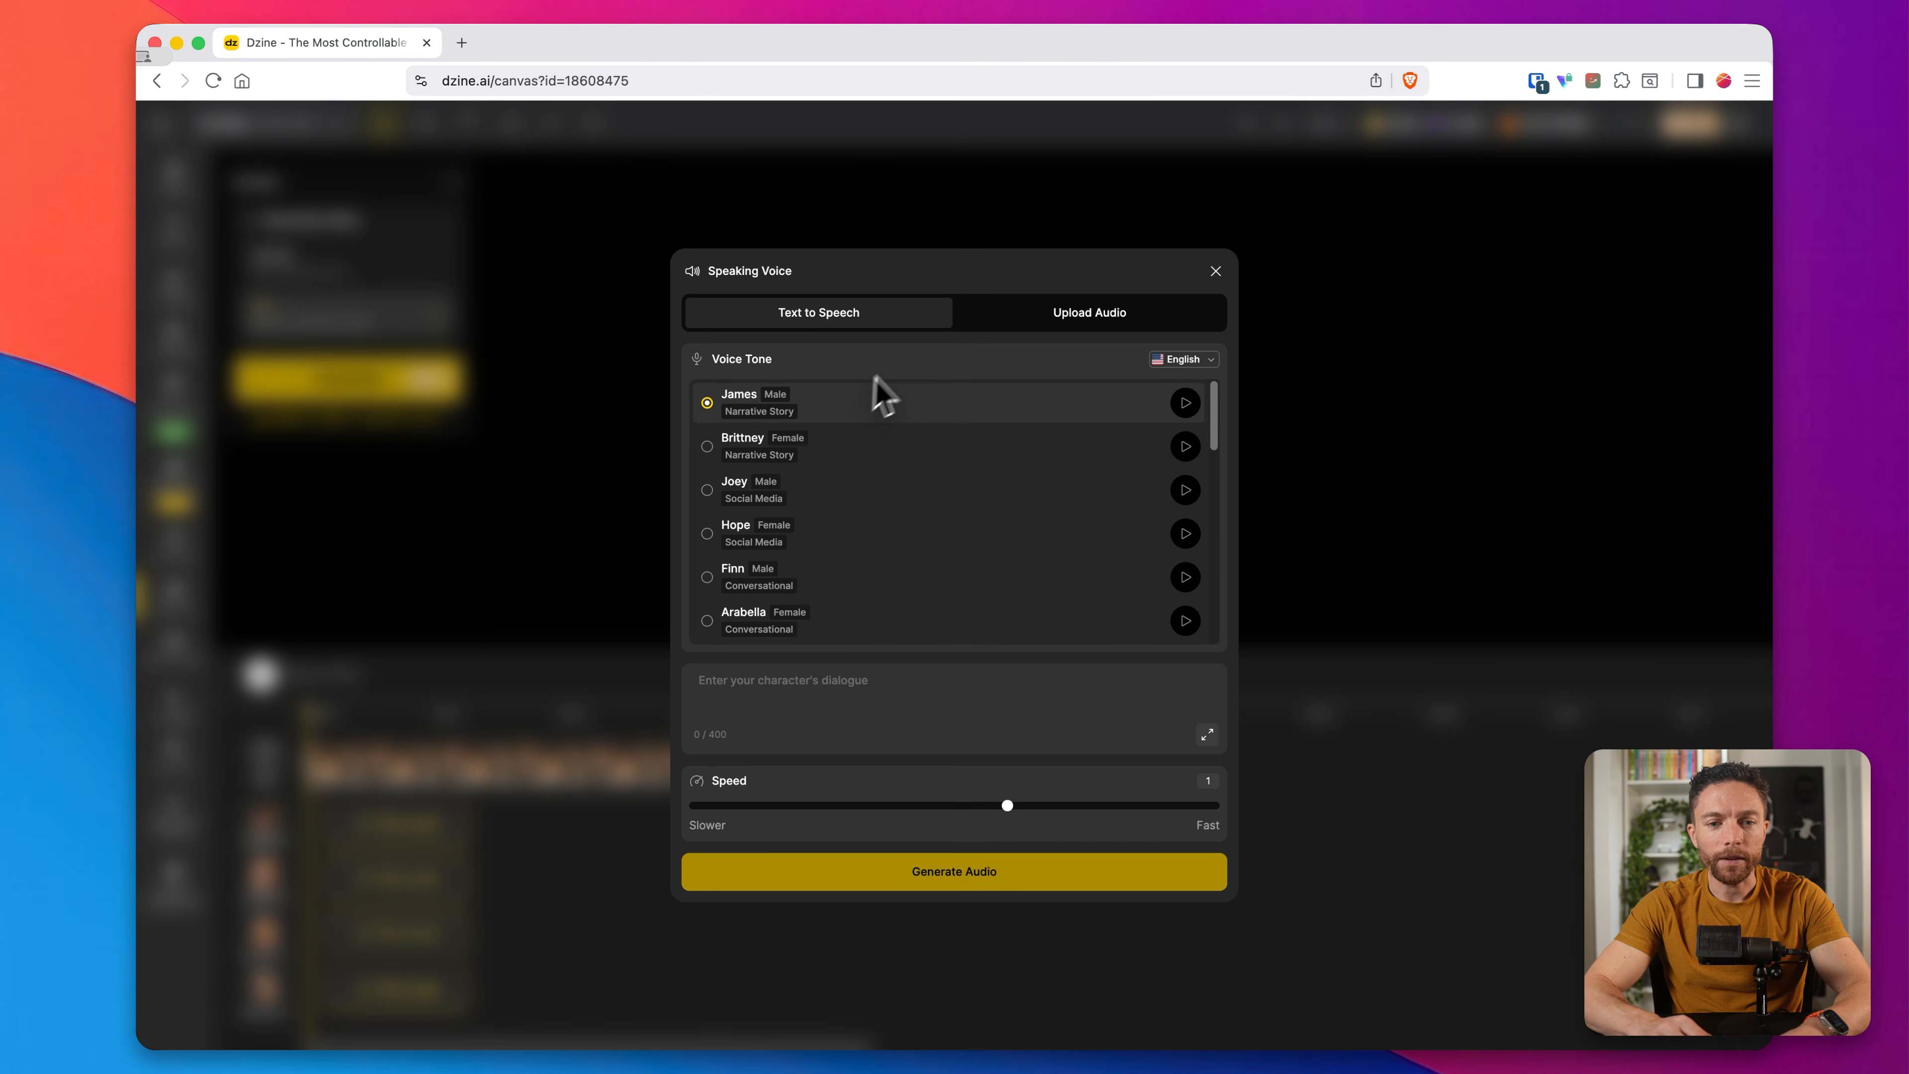
scroll(840, 529, down, 2)
click(850, 486)
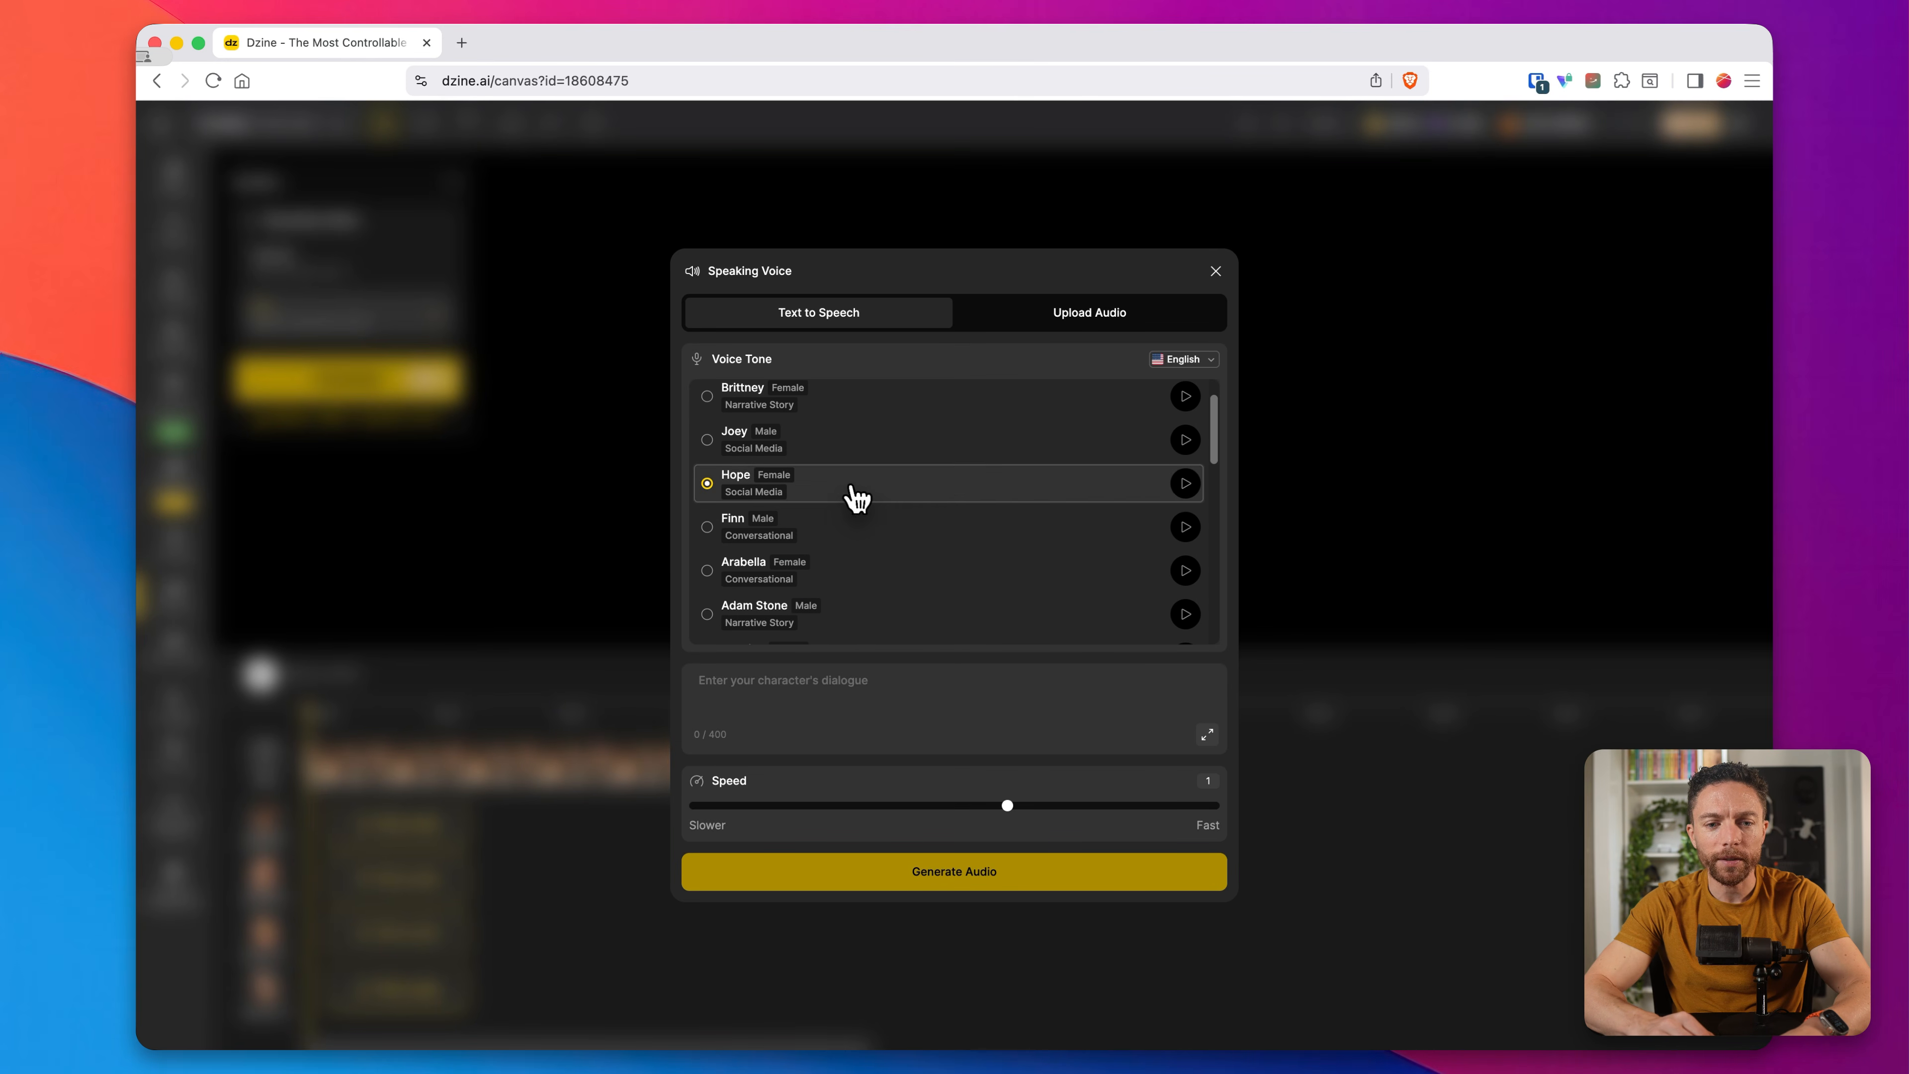
click(1185, 484)
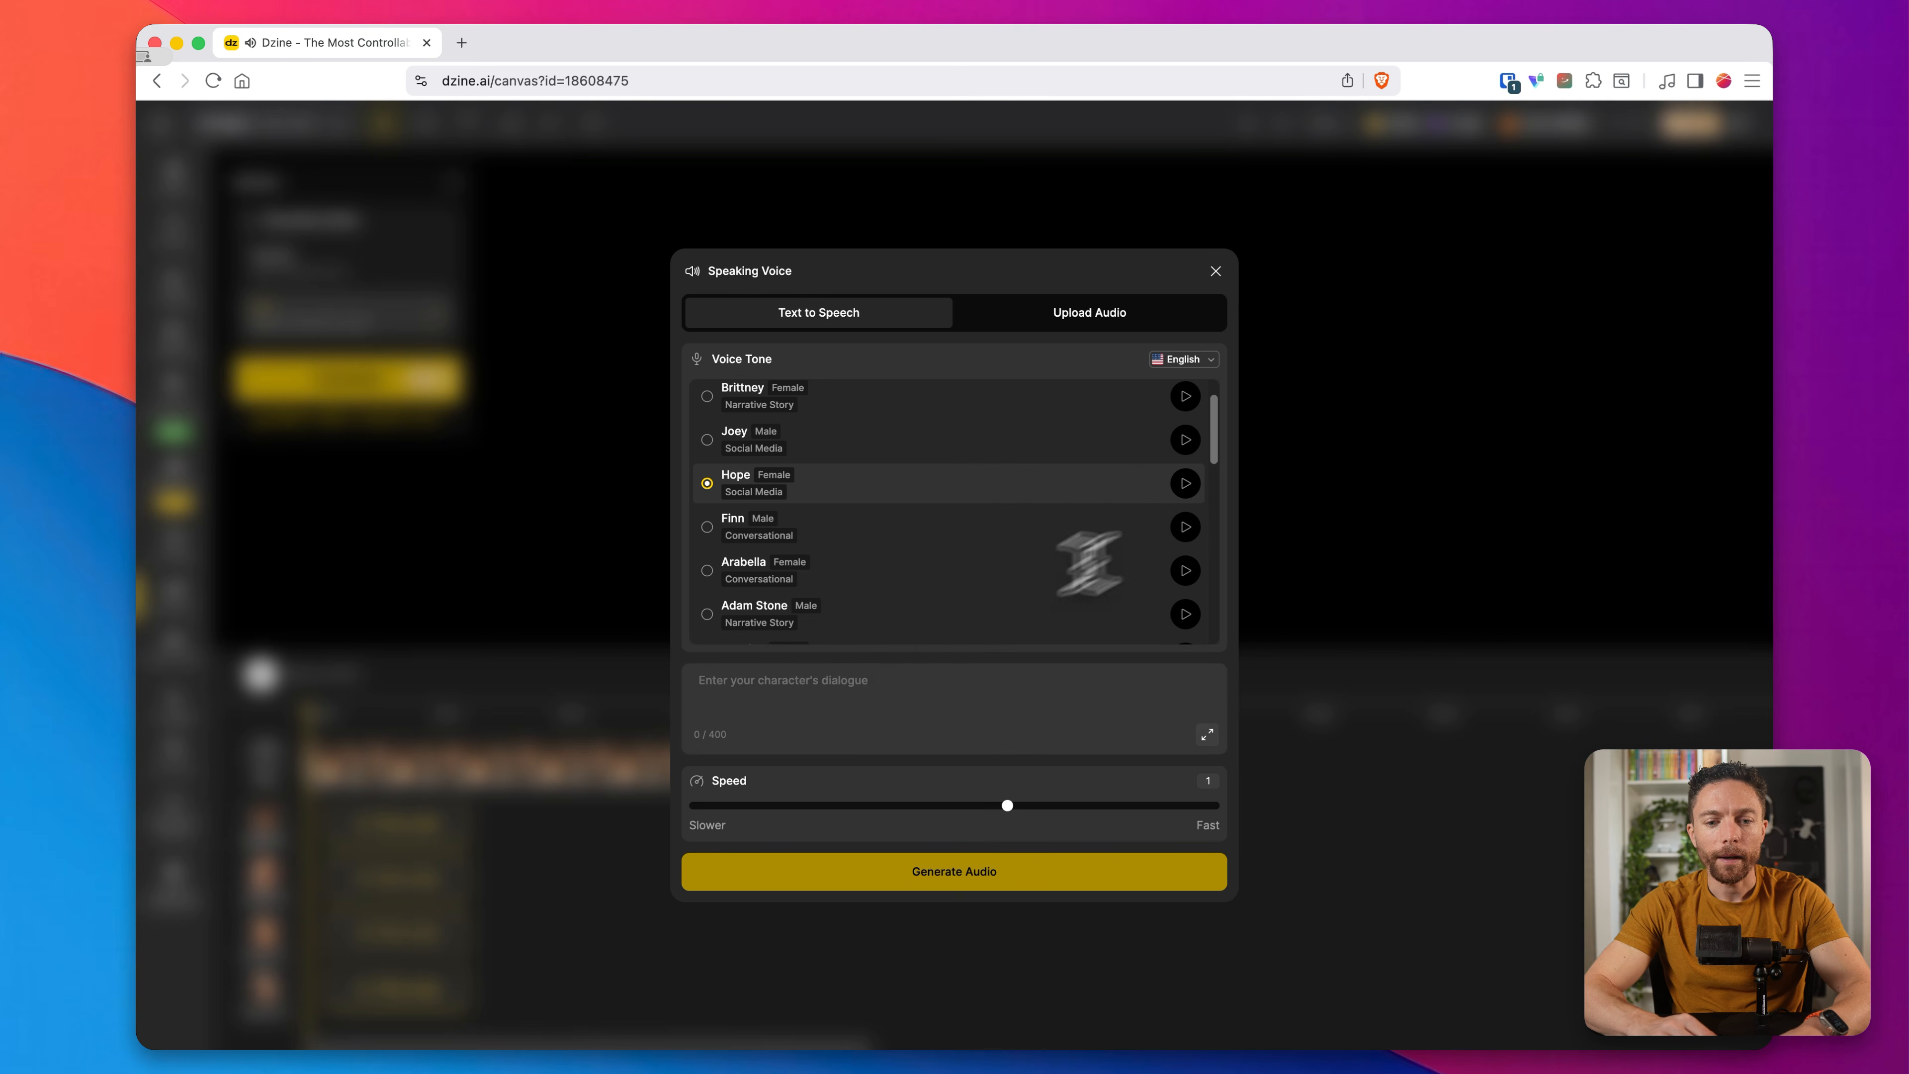
click(869, 686)
text(What's up guys?)
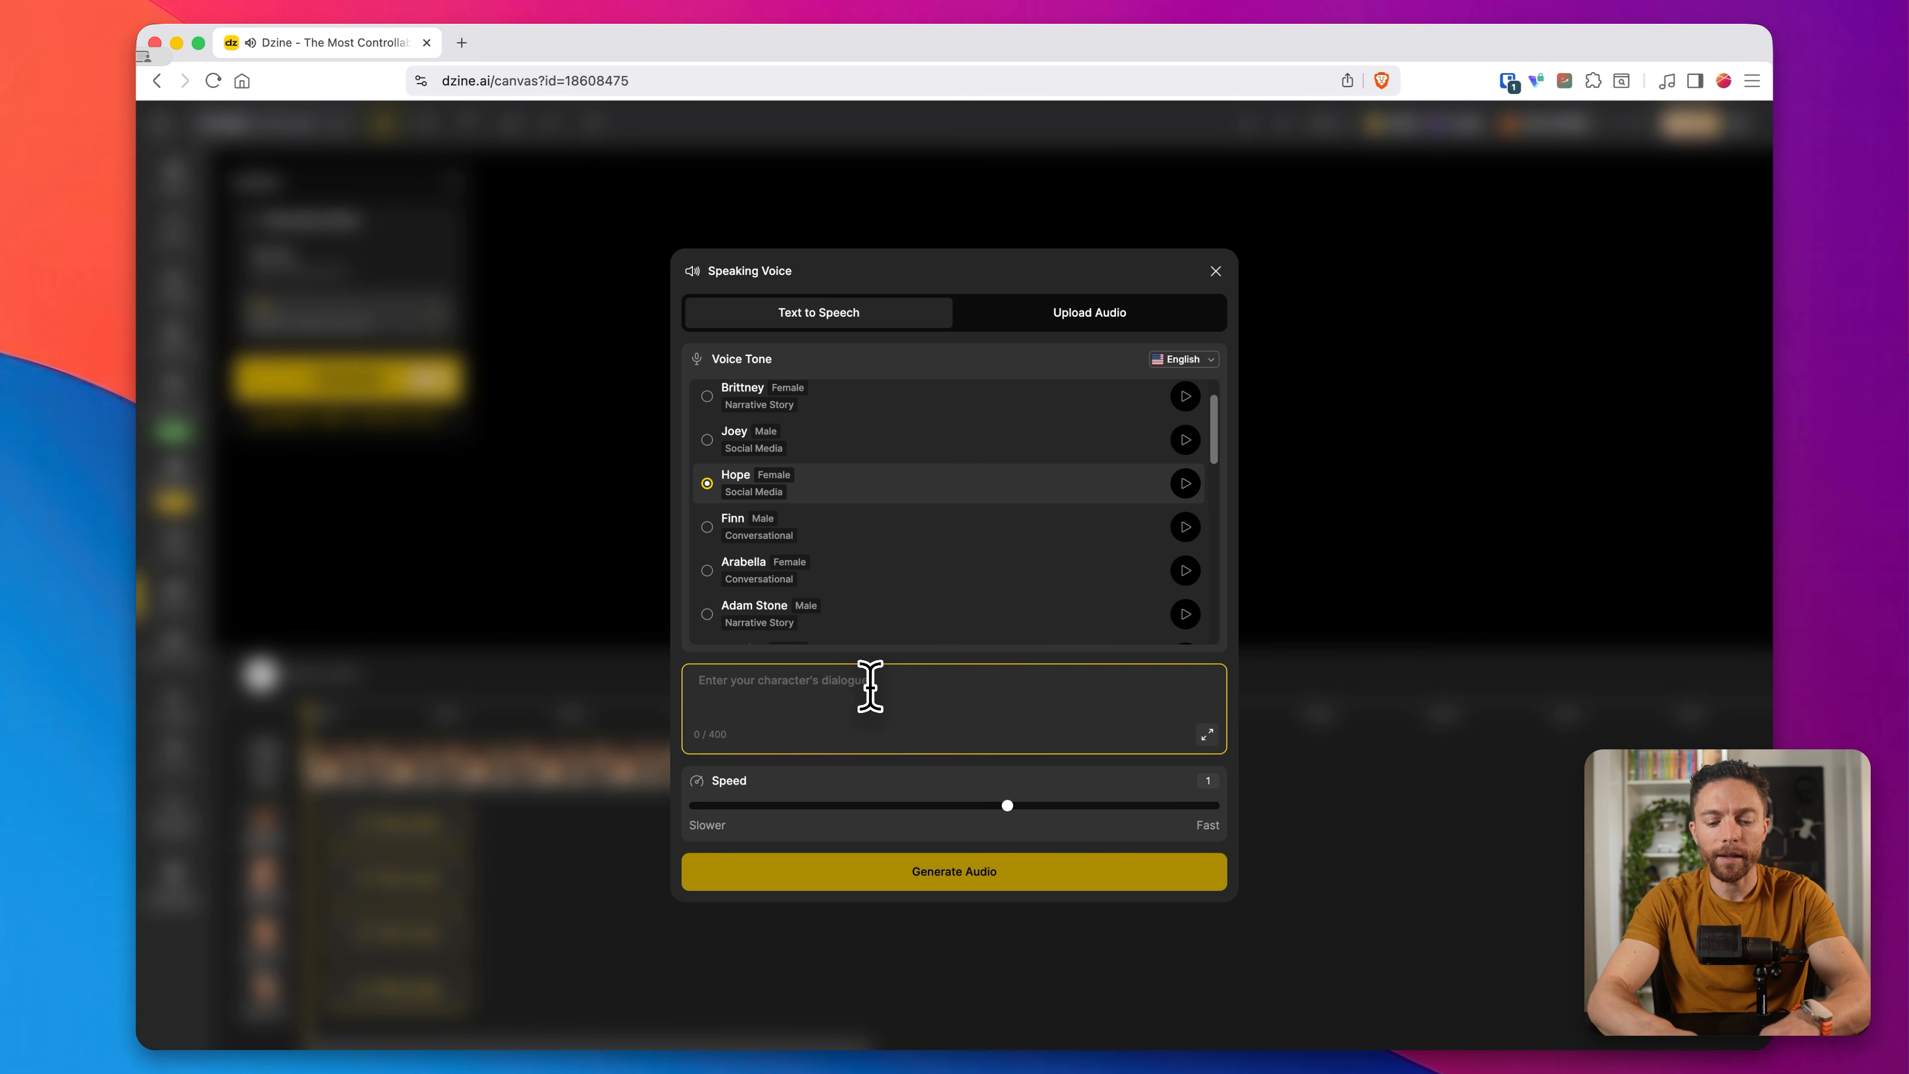
click(982, 883)
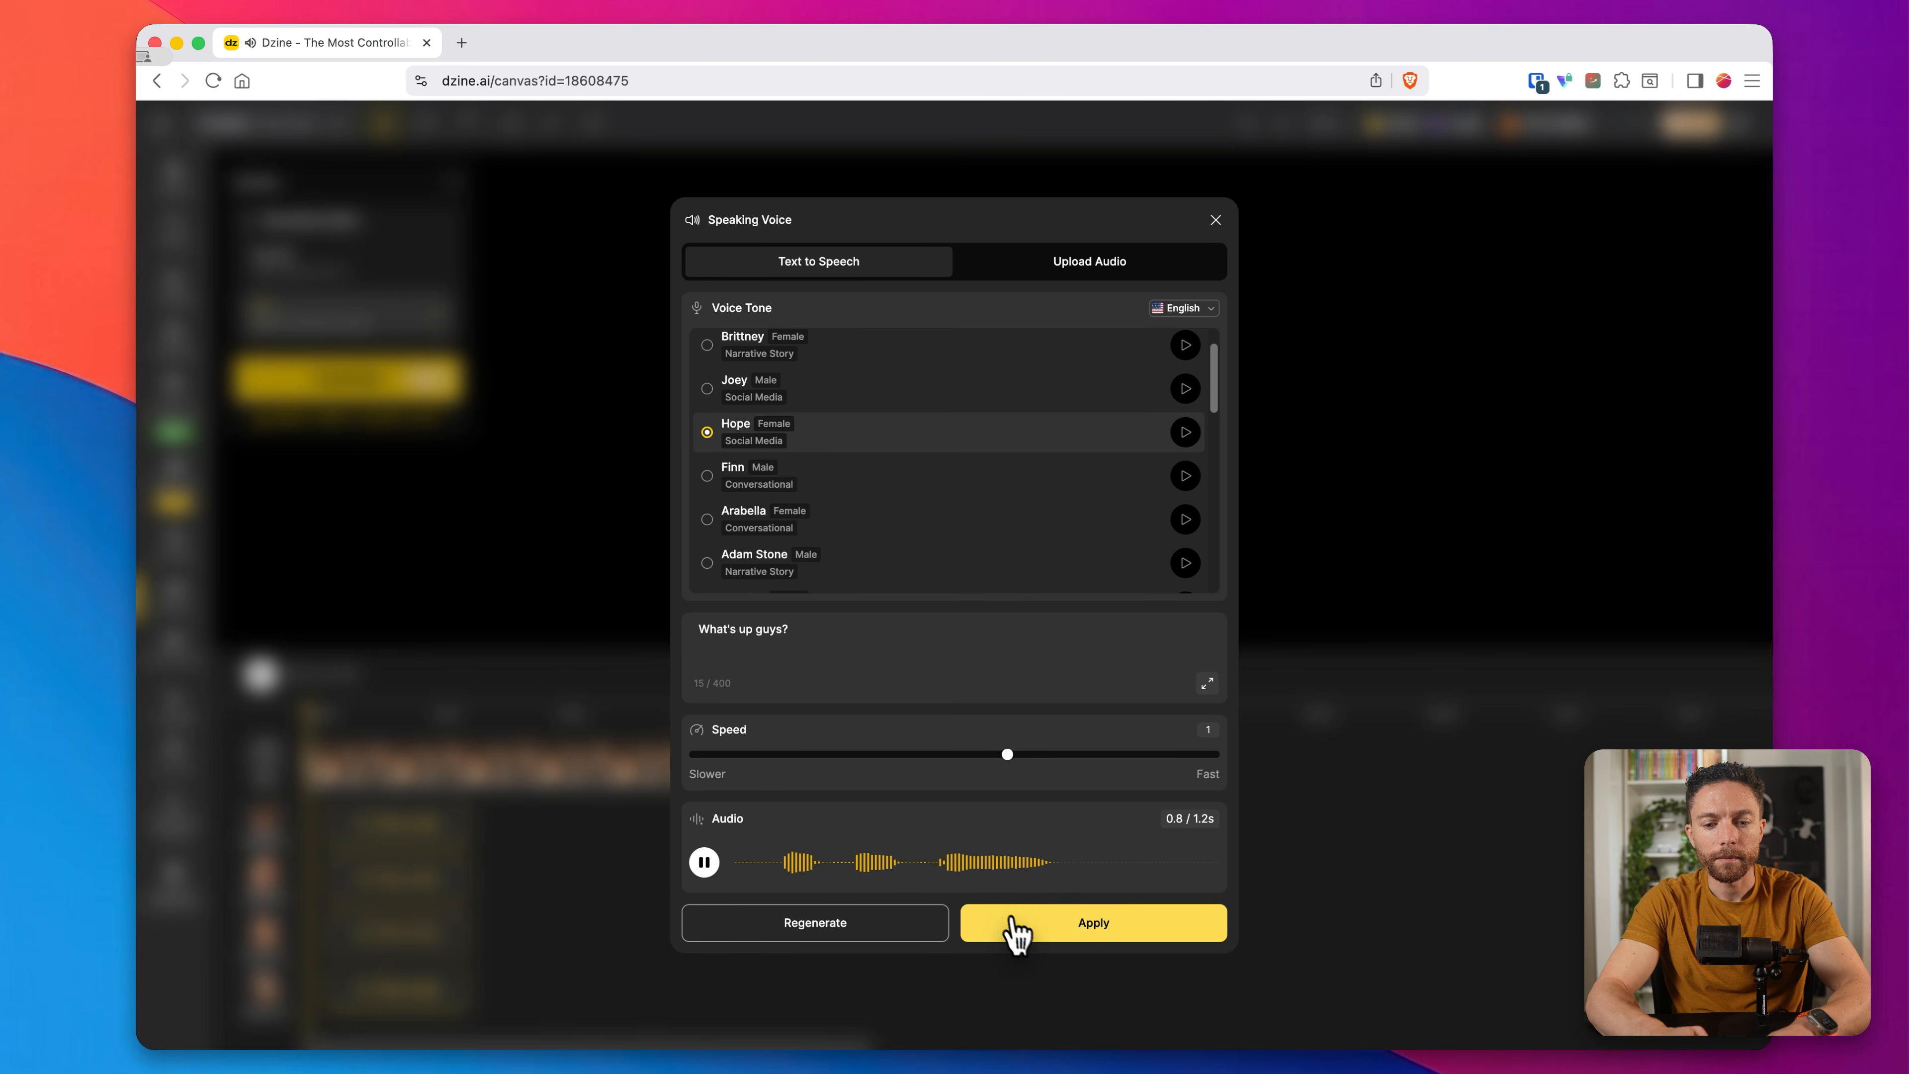
click(1010, 925)
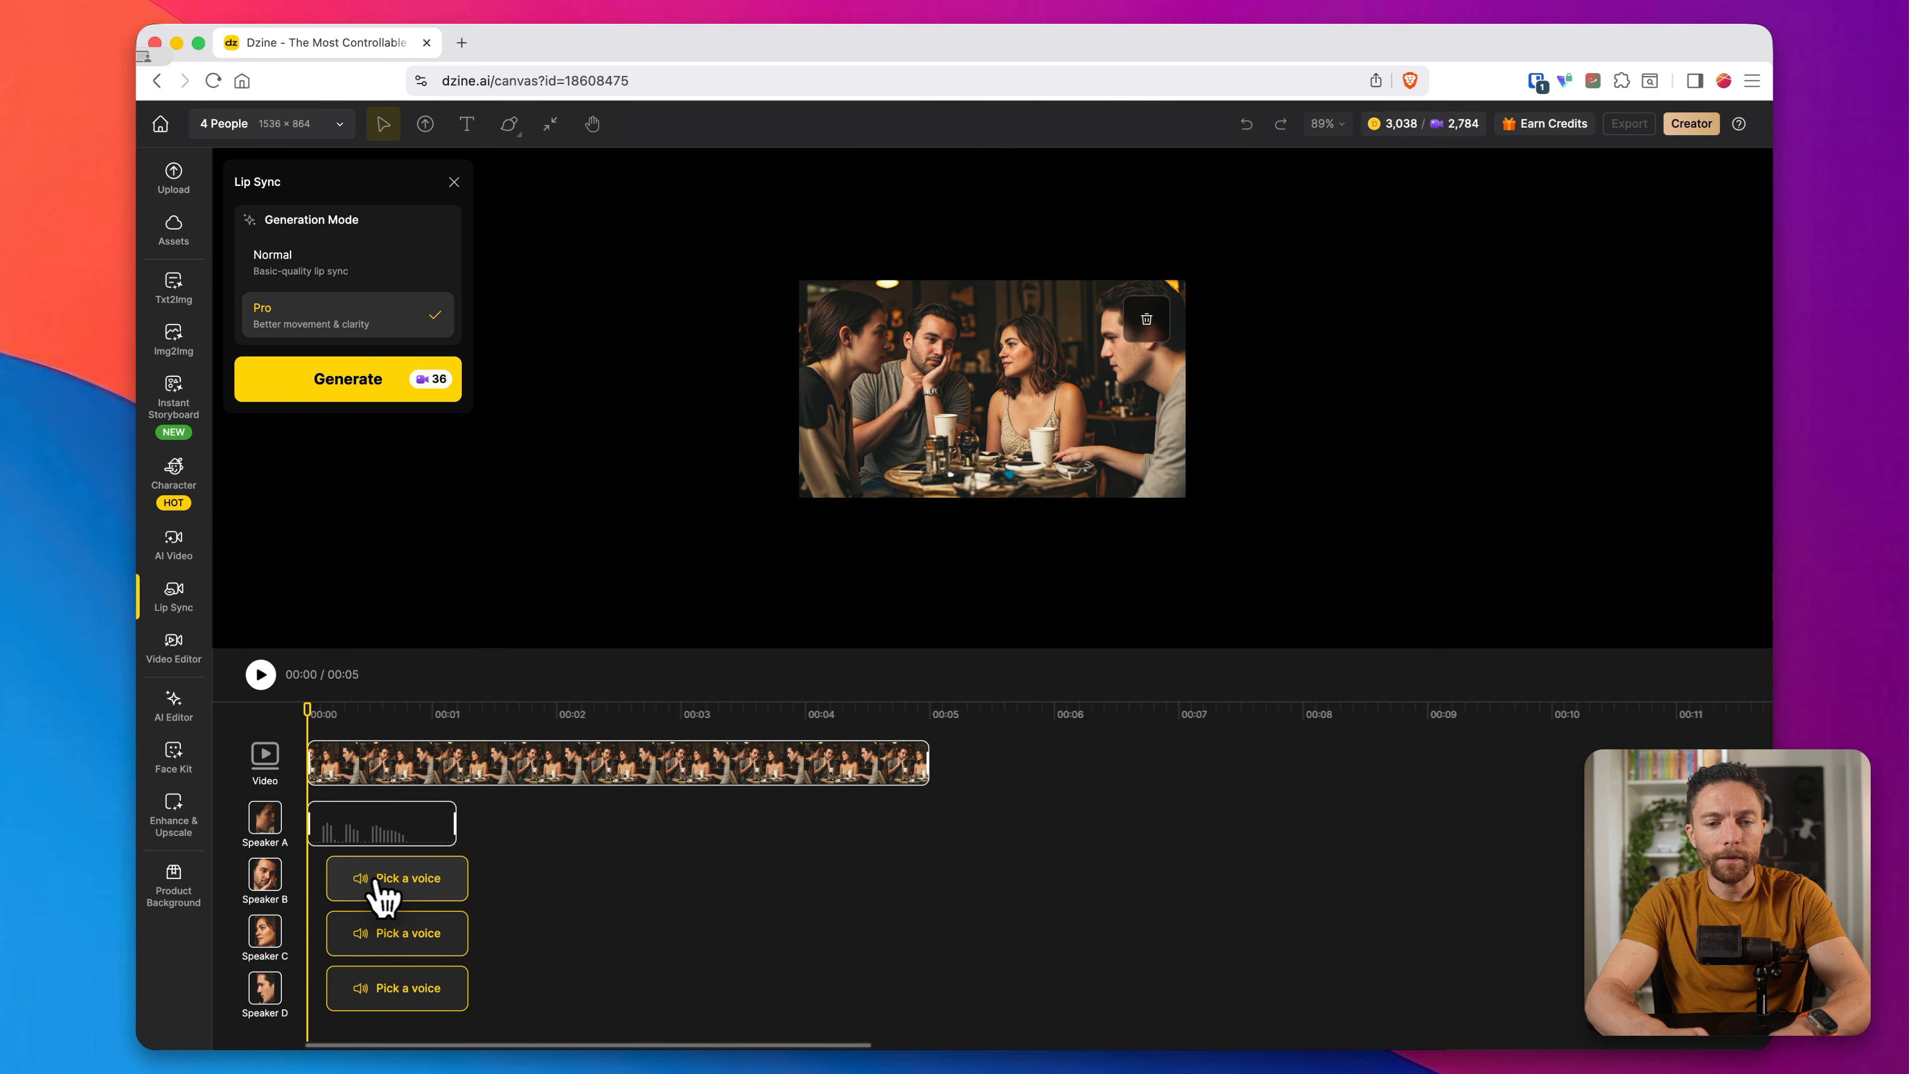
Step: Give Speaker B the Mark voice saying "Oh I'm having such a rough week" and shift the clip to start at about 0.8 s
click(399, 888)
scroll(856, 580, down, 5)
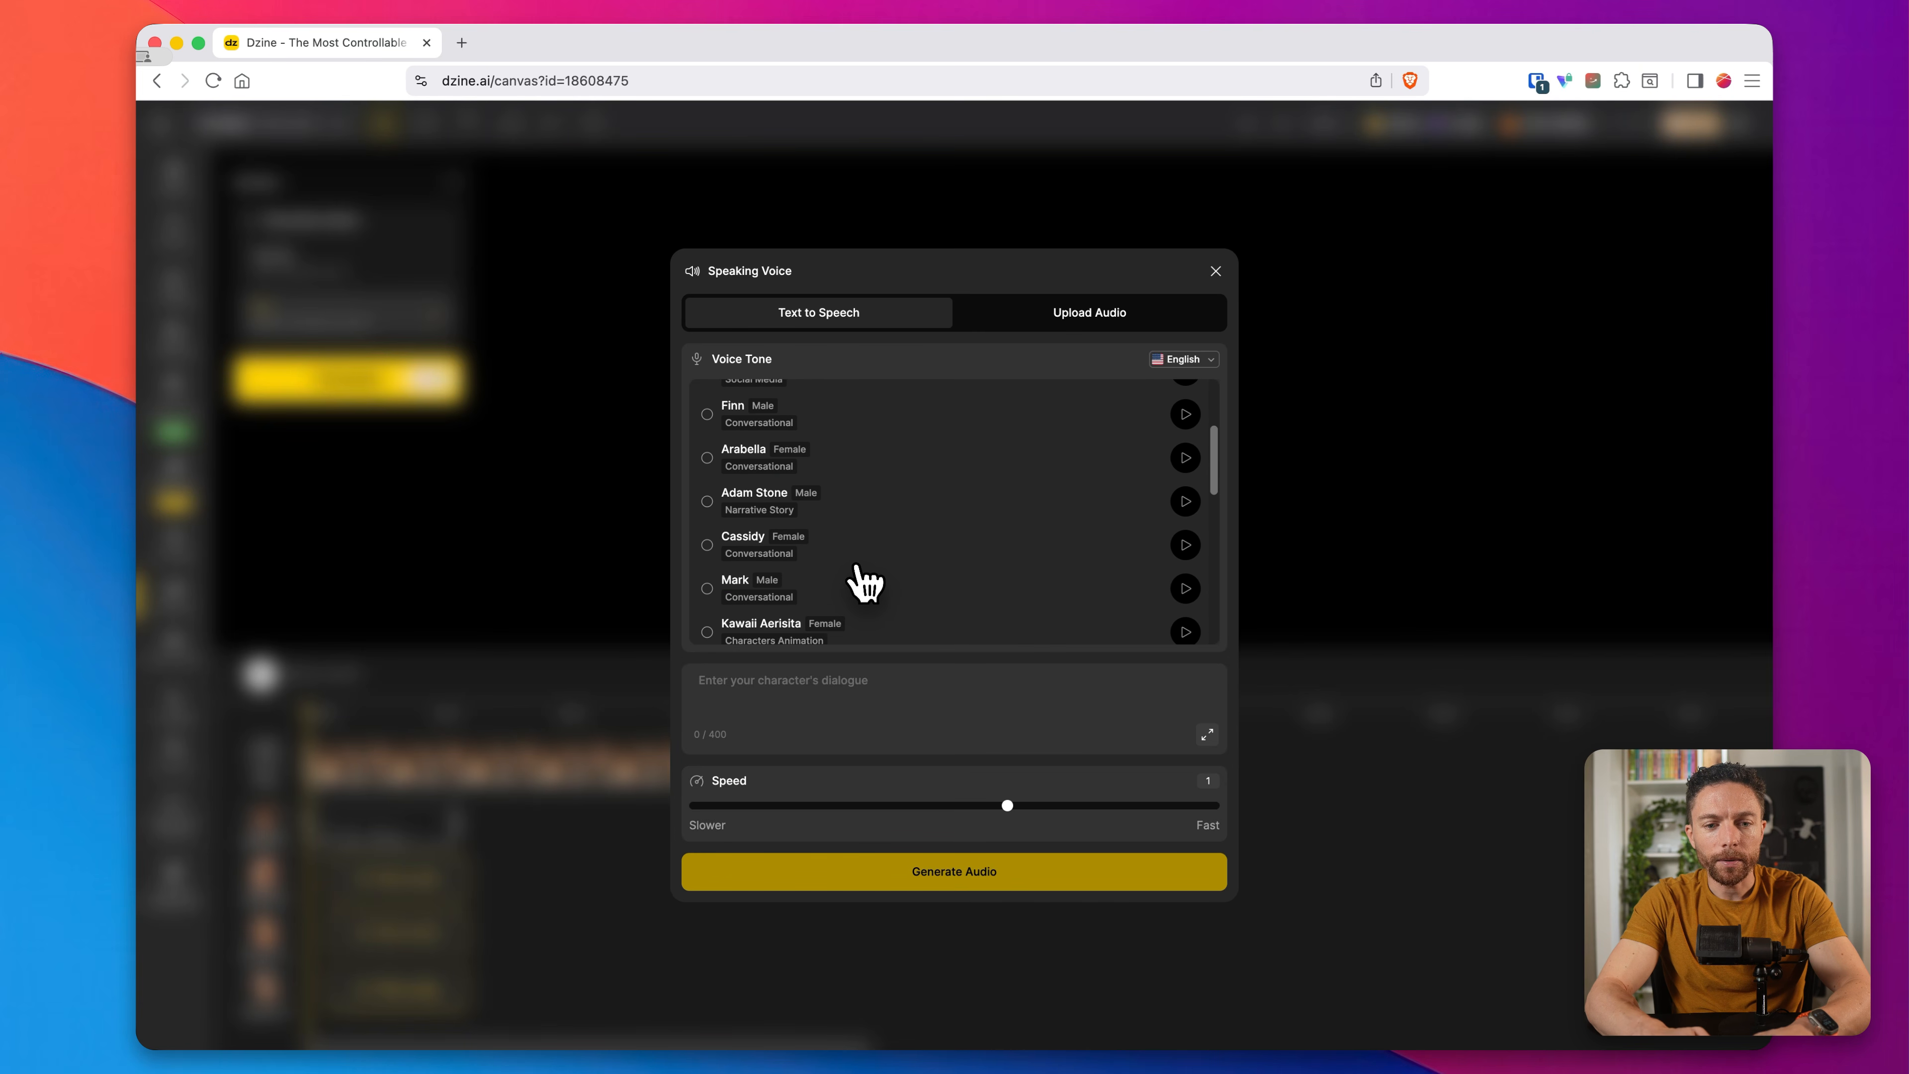
click(1186, 567)
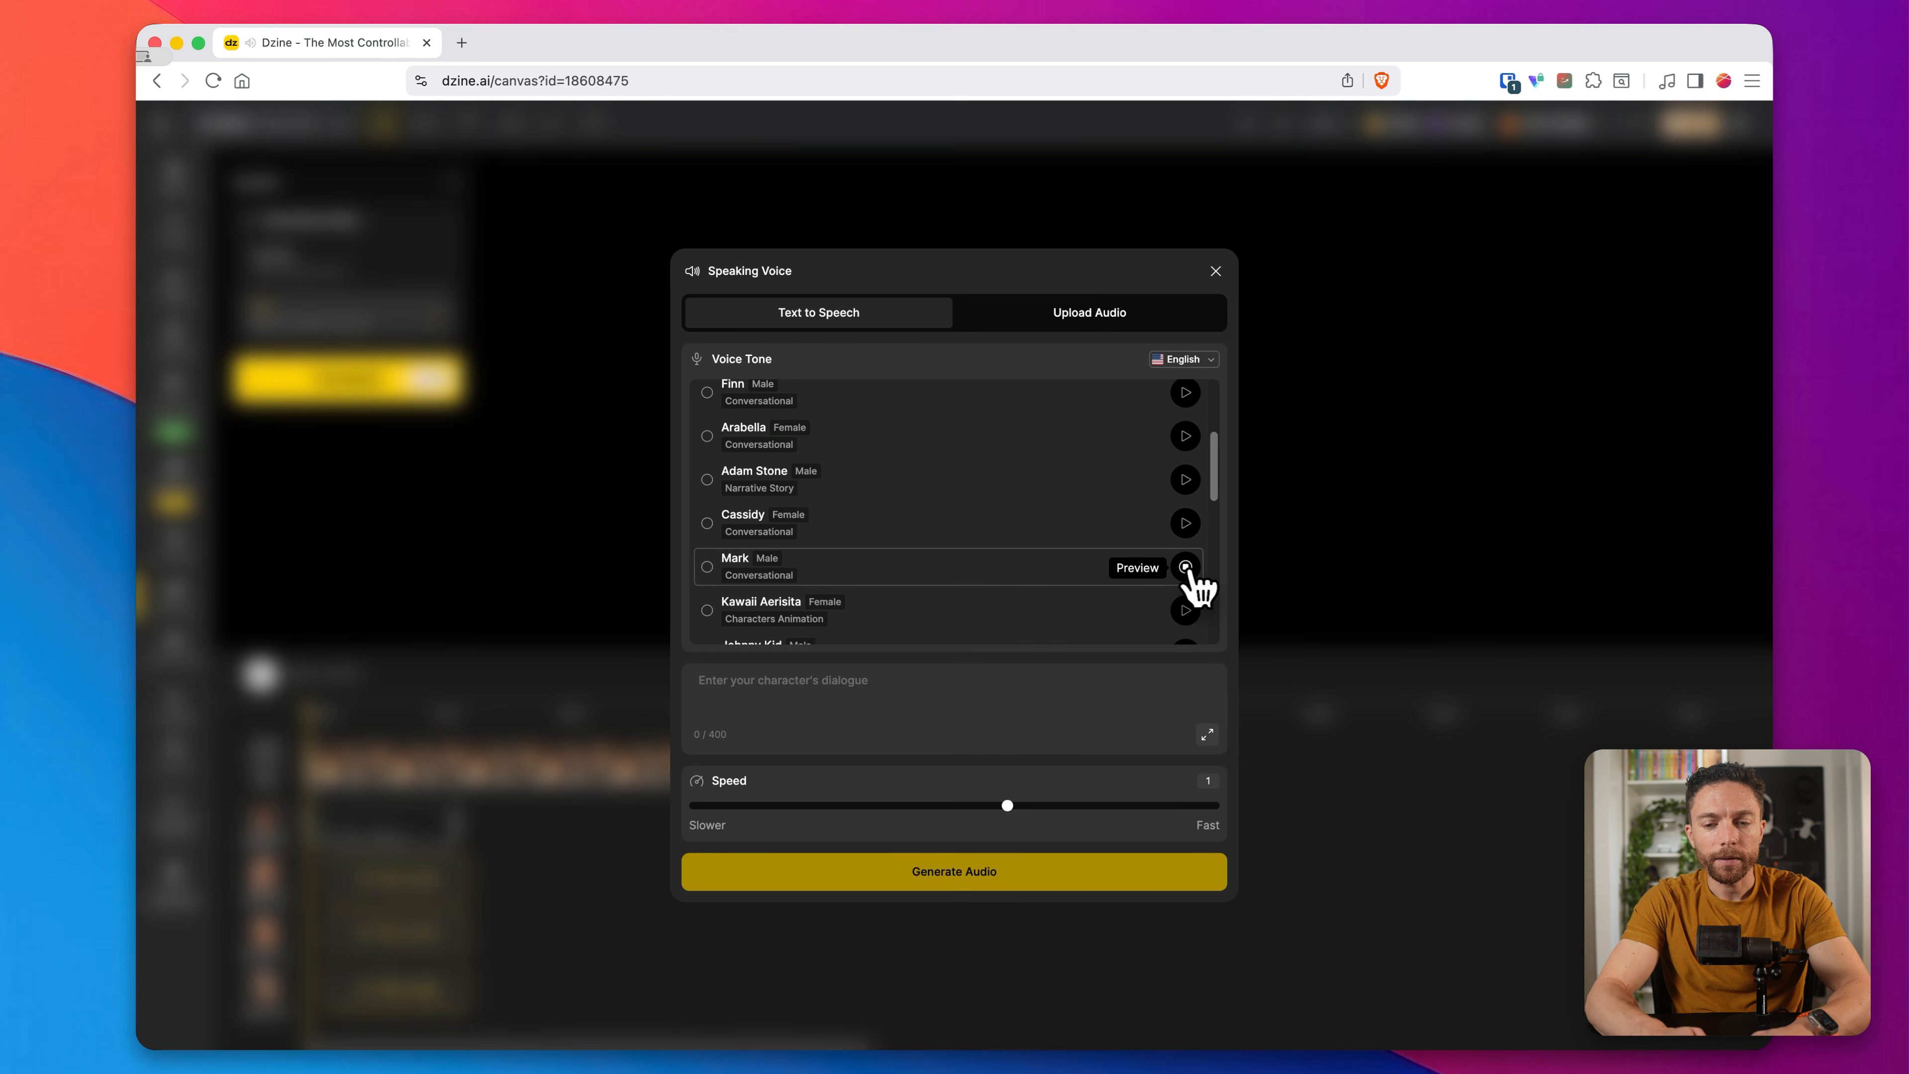
click(708, 567)
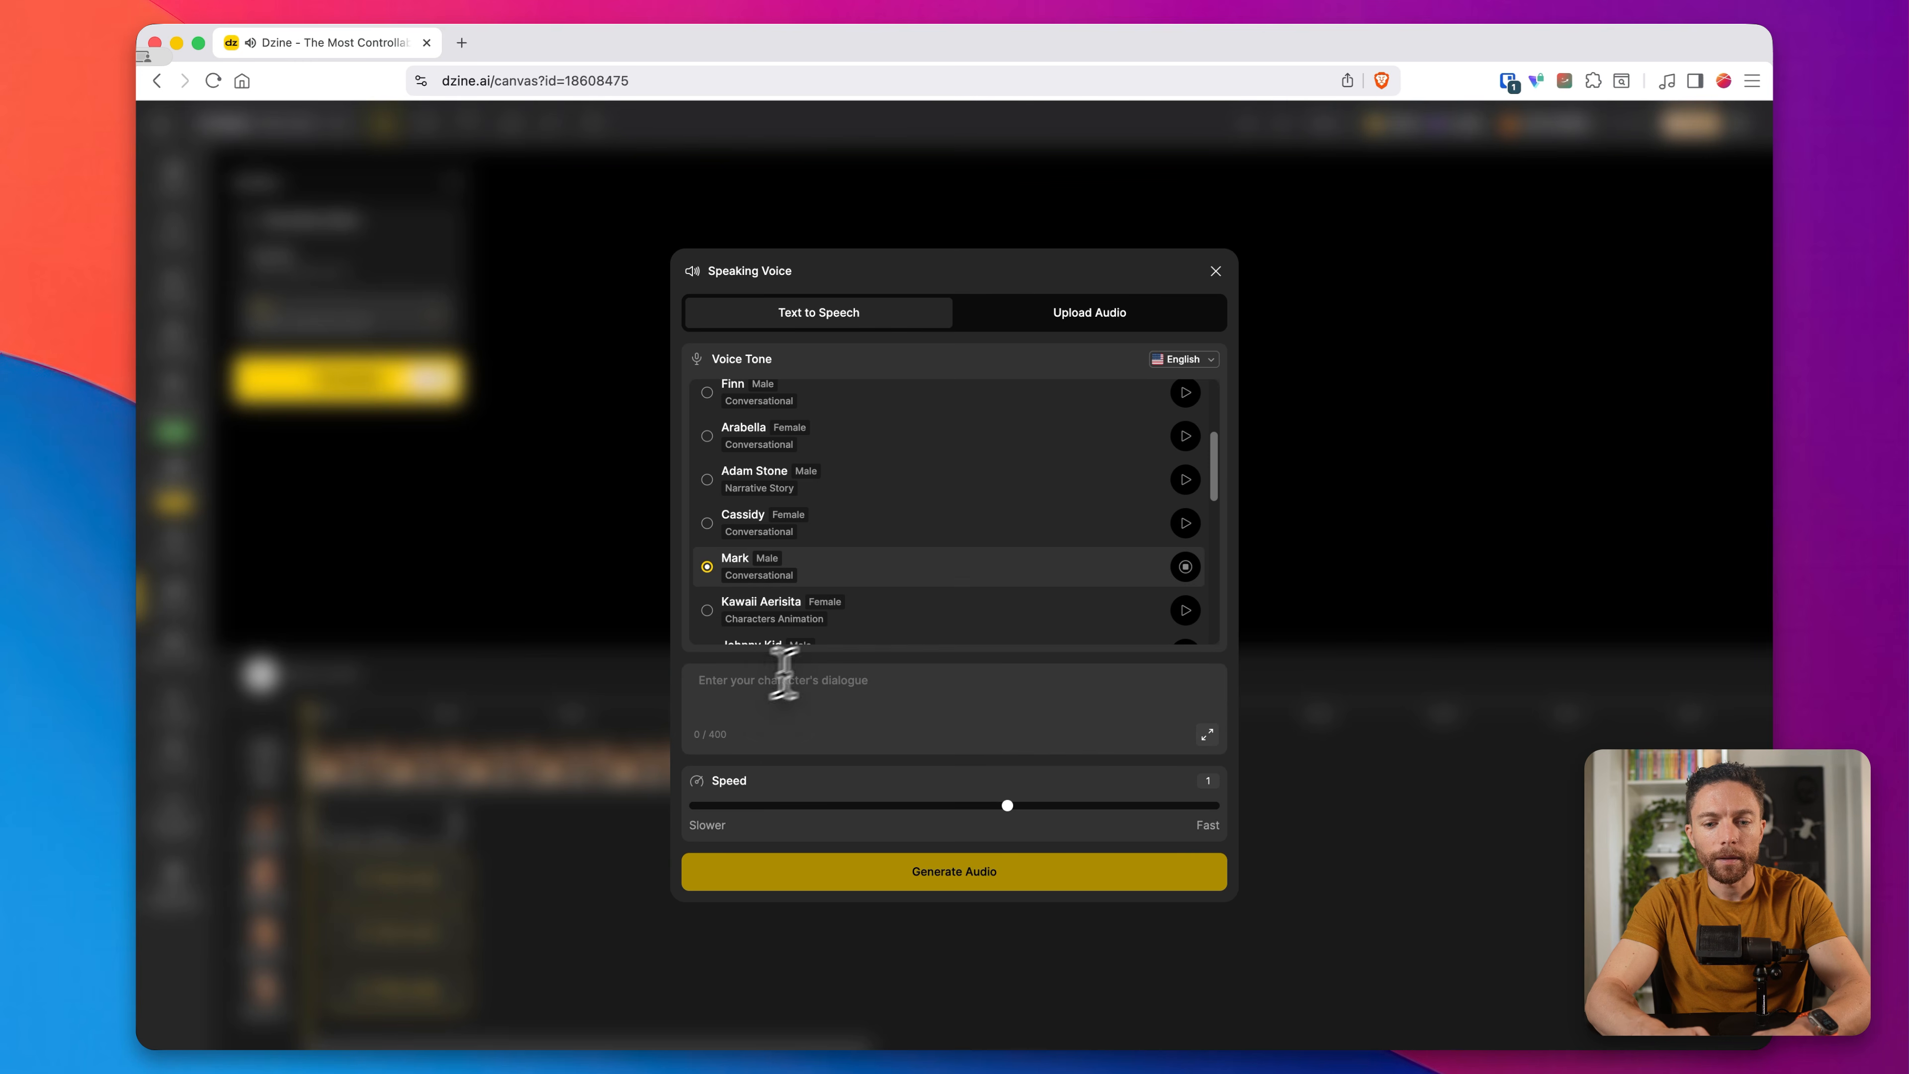
click(1186, 567)
click(797, 692)
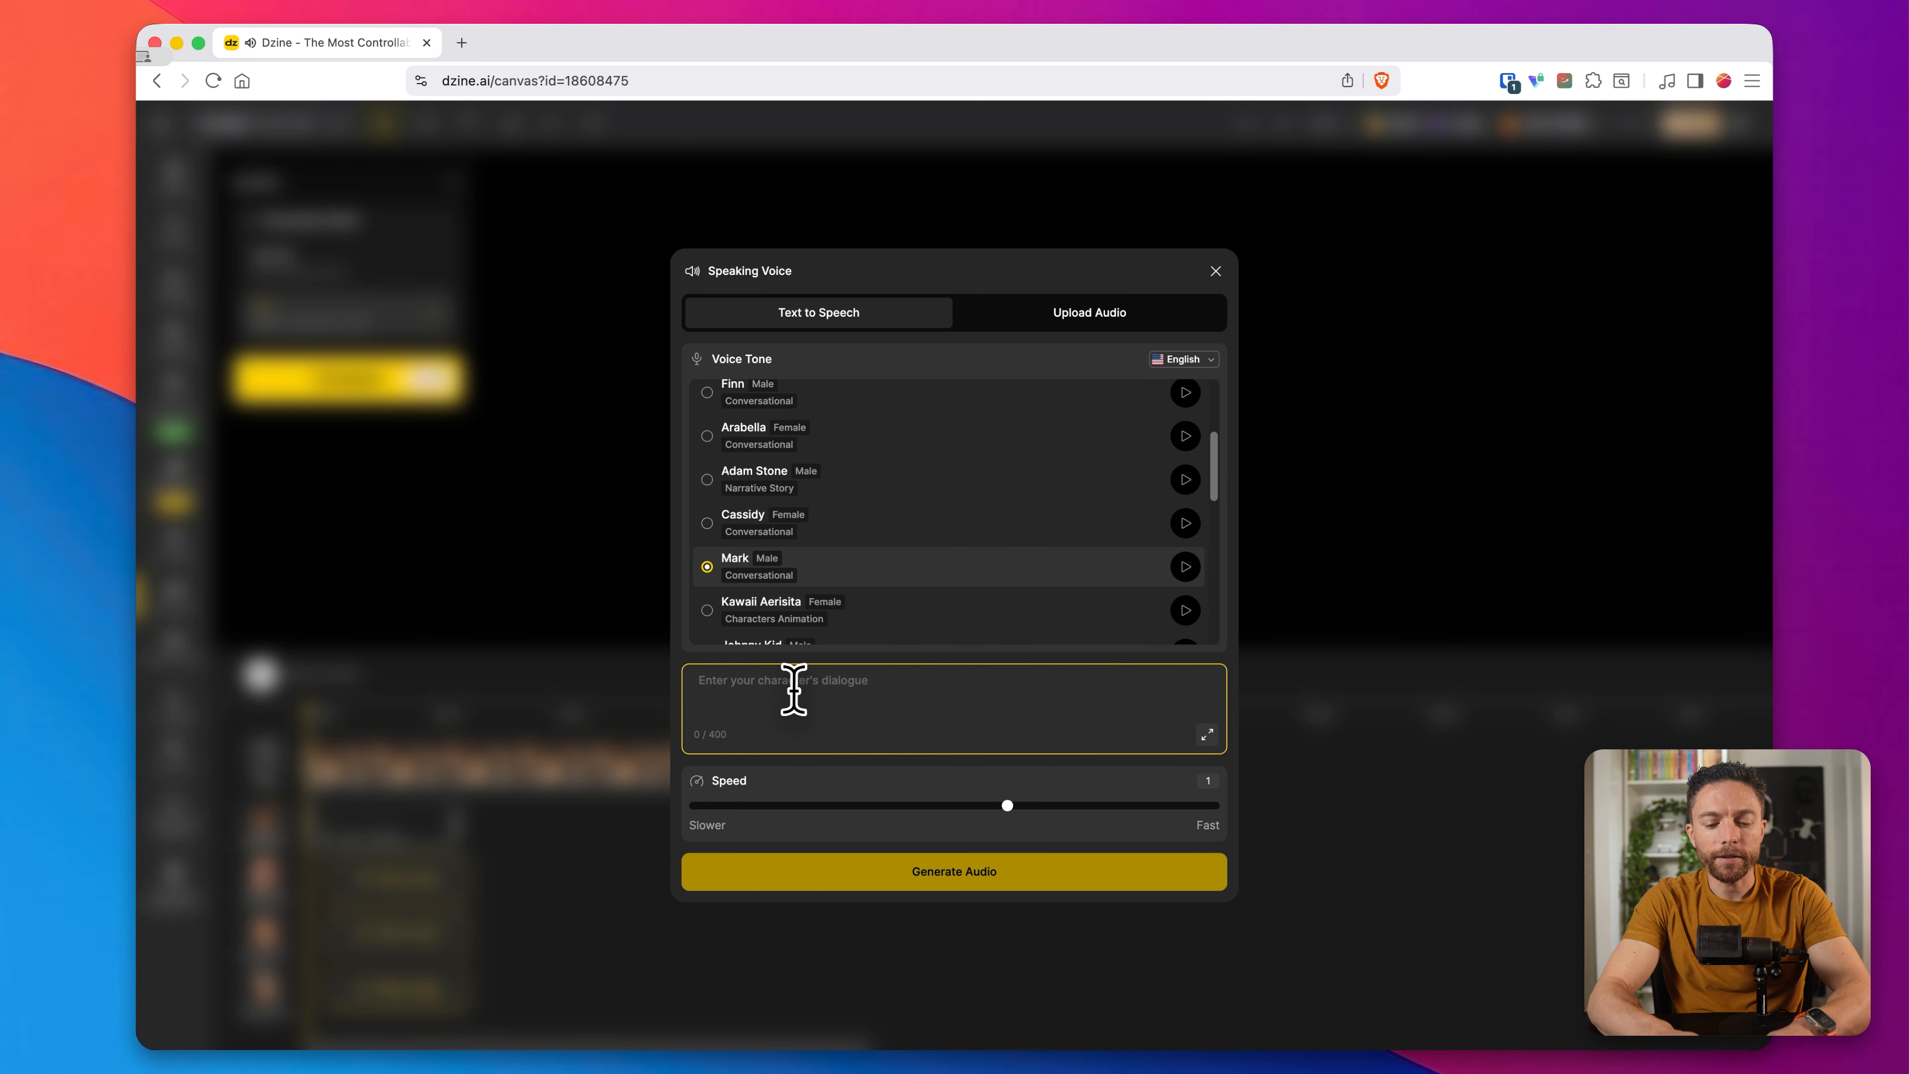
text(Oh I'm having such a rough week)
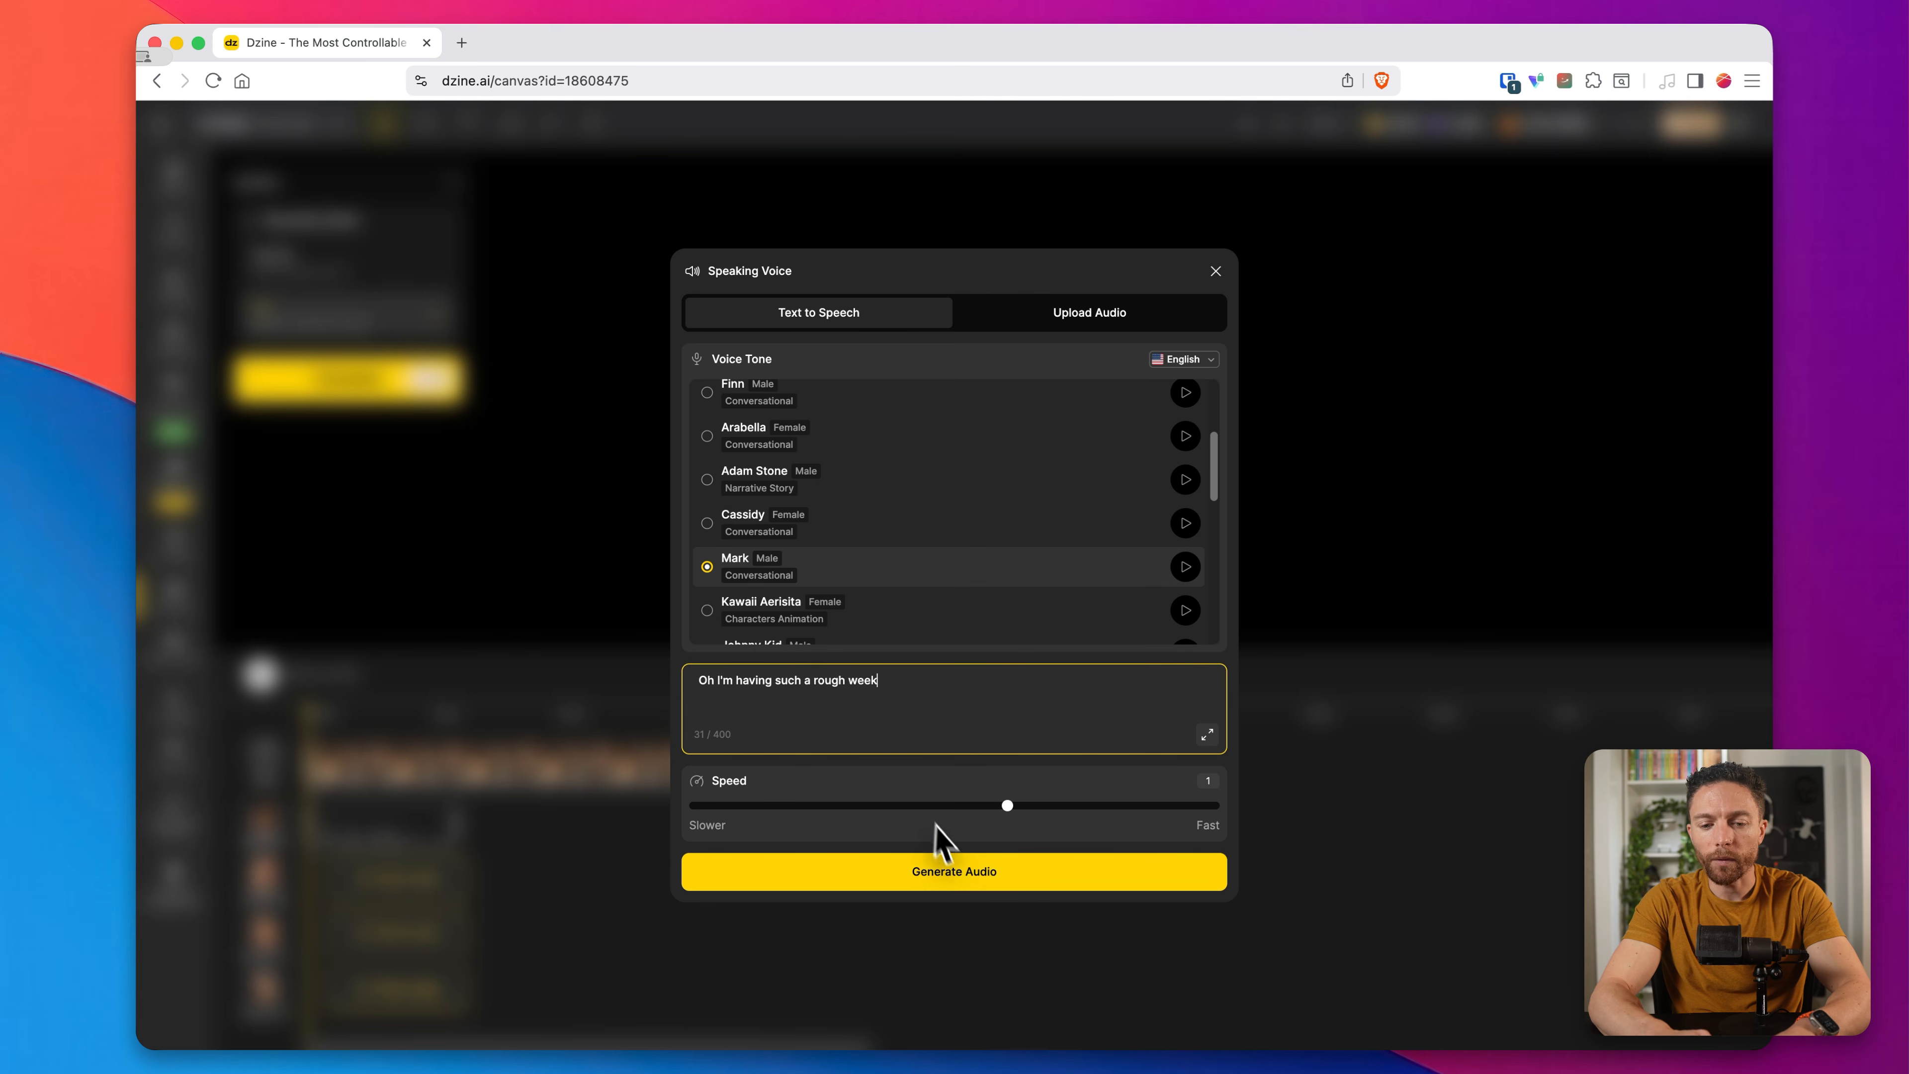
click(954, 870)
click(1047, 925)
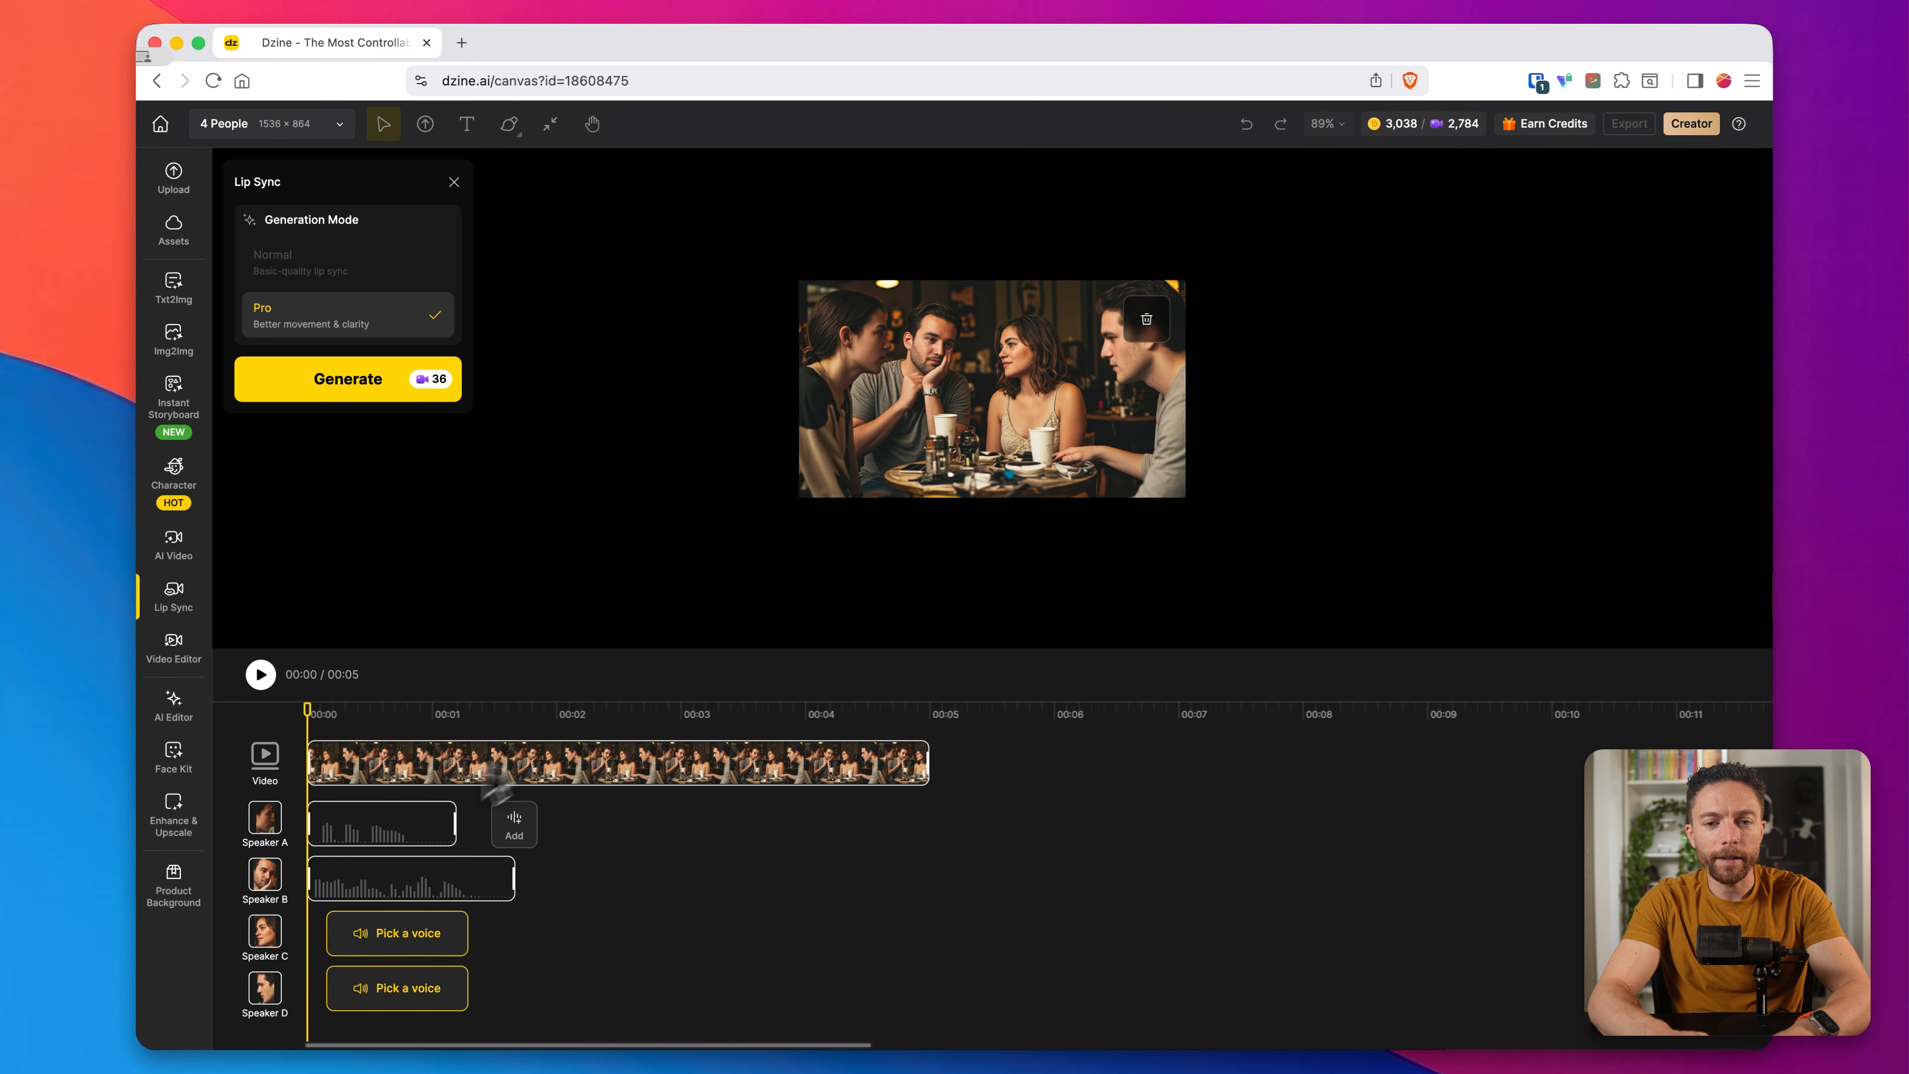
drag(350, 893, 446, 888)
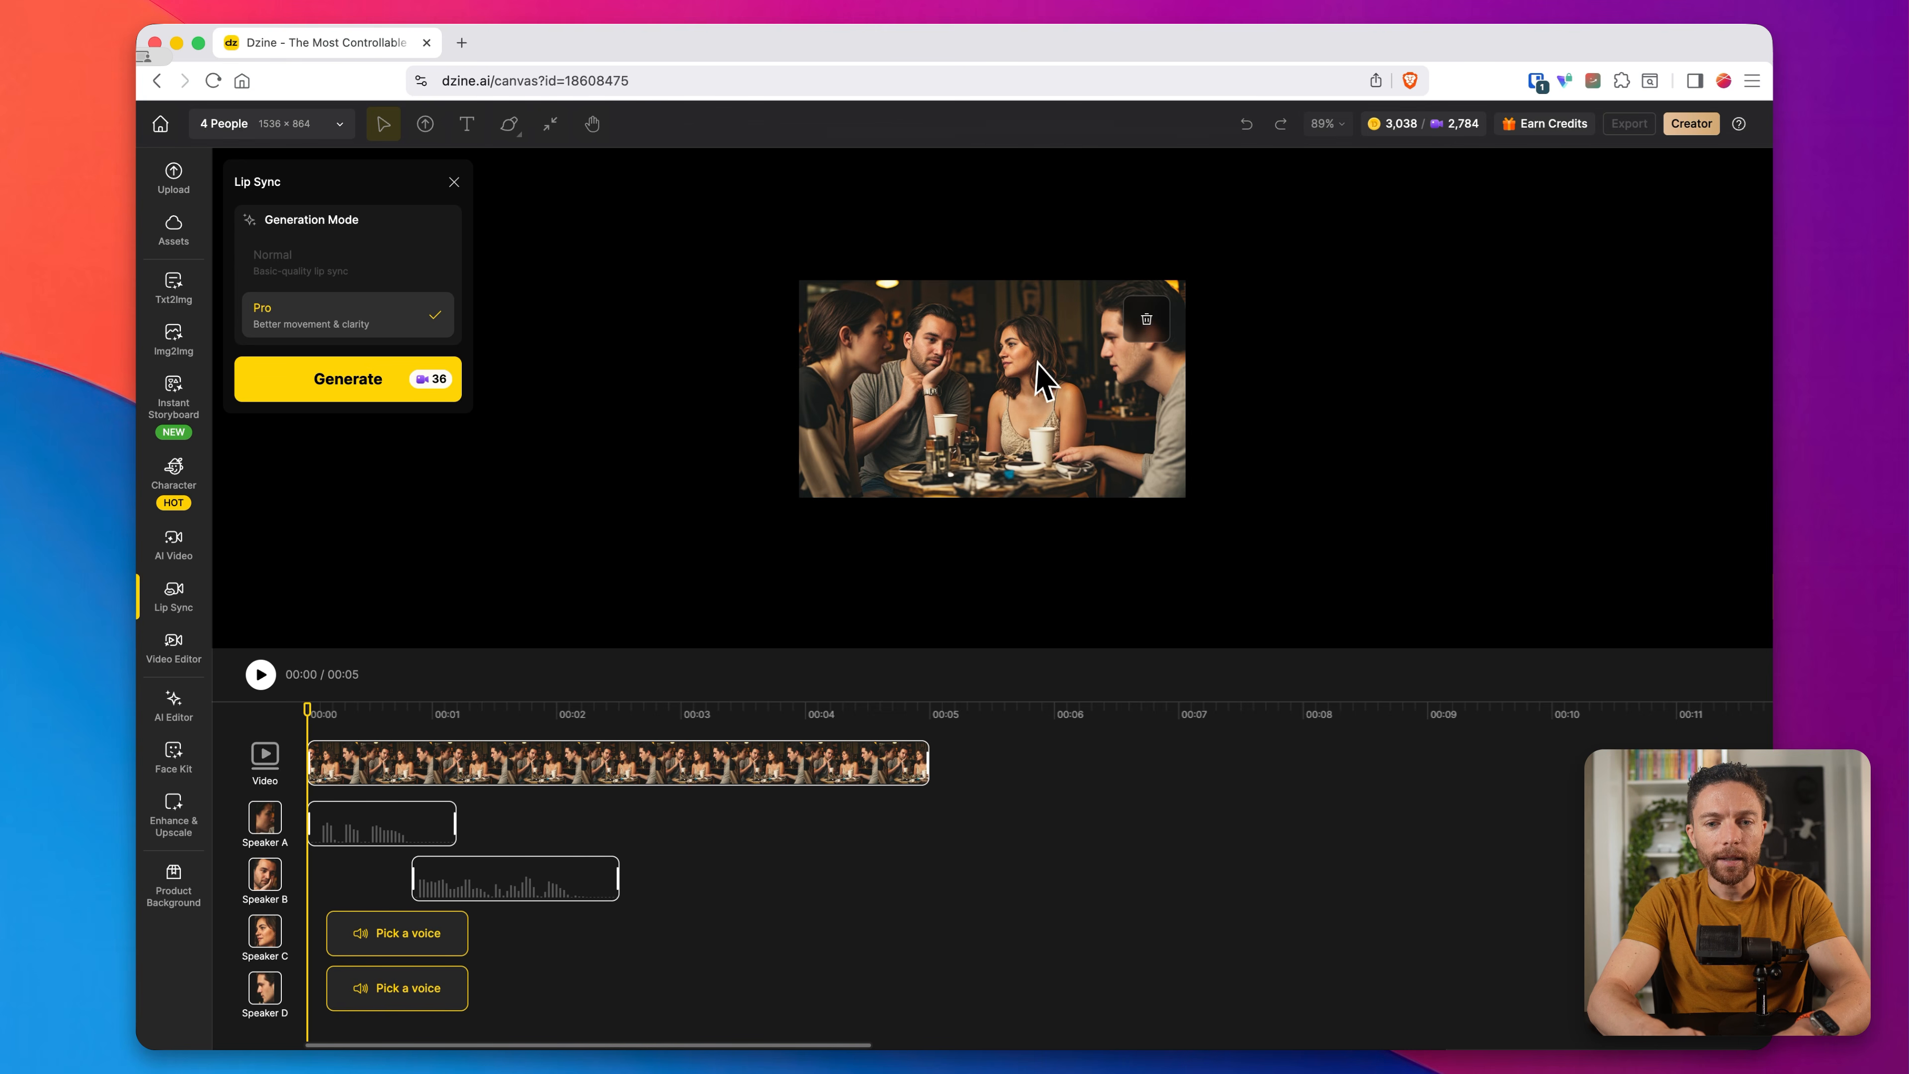
Step: Give Speaker C the Arabella voice saying "Oh no, Mark! What's wrong?" and shift the clip to start at about 2.3 s
click(388, 936)
text(Oh no, Mark!)
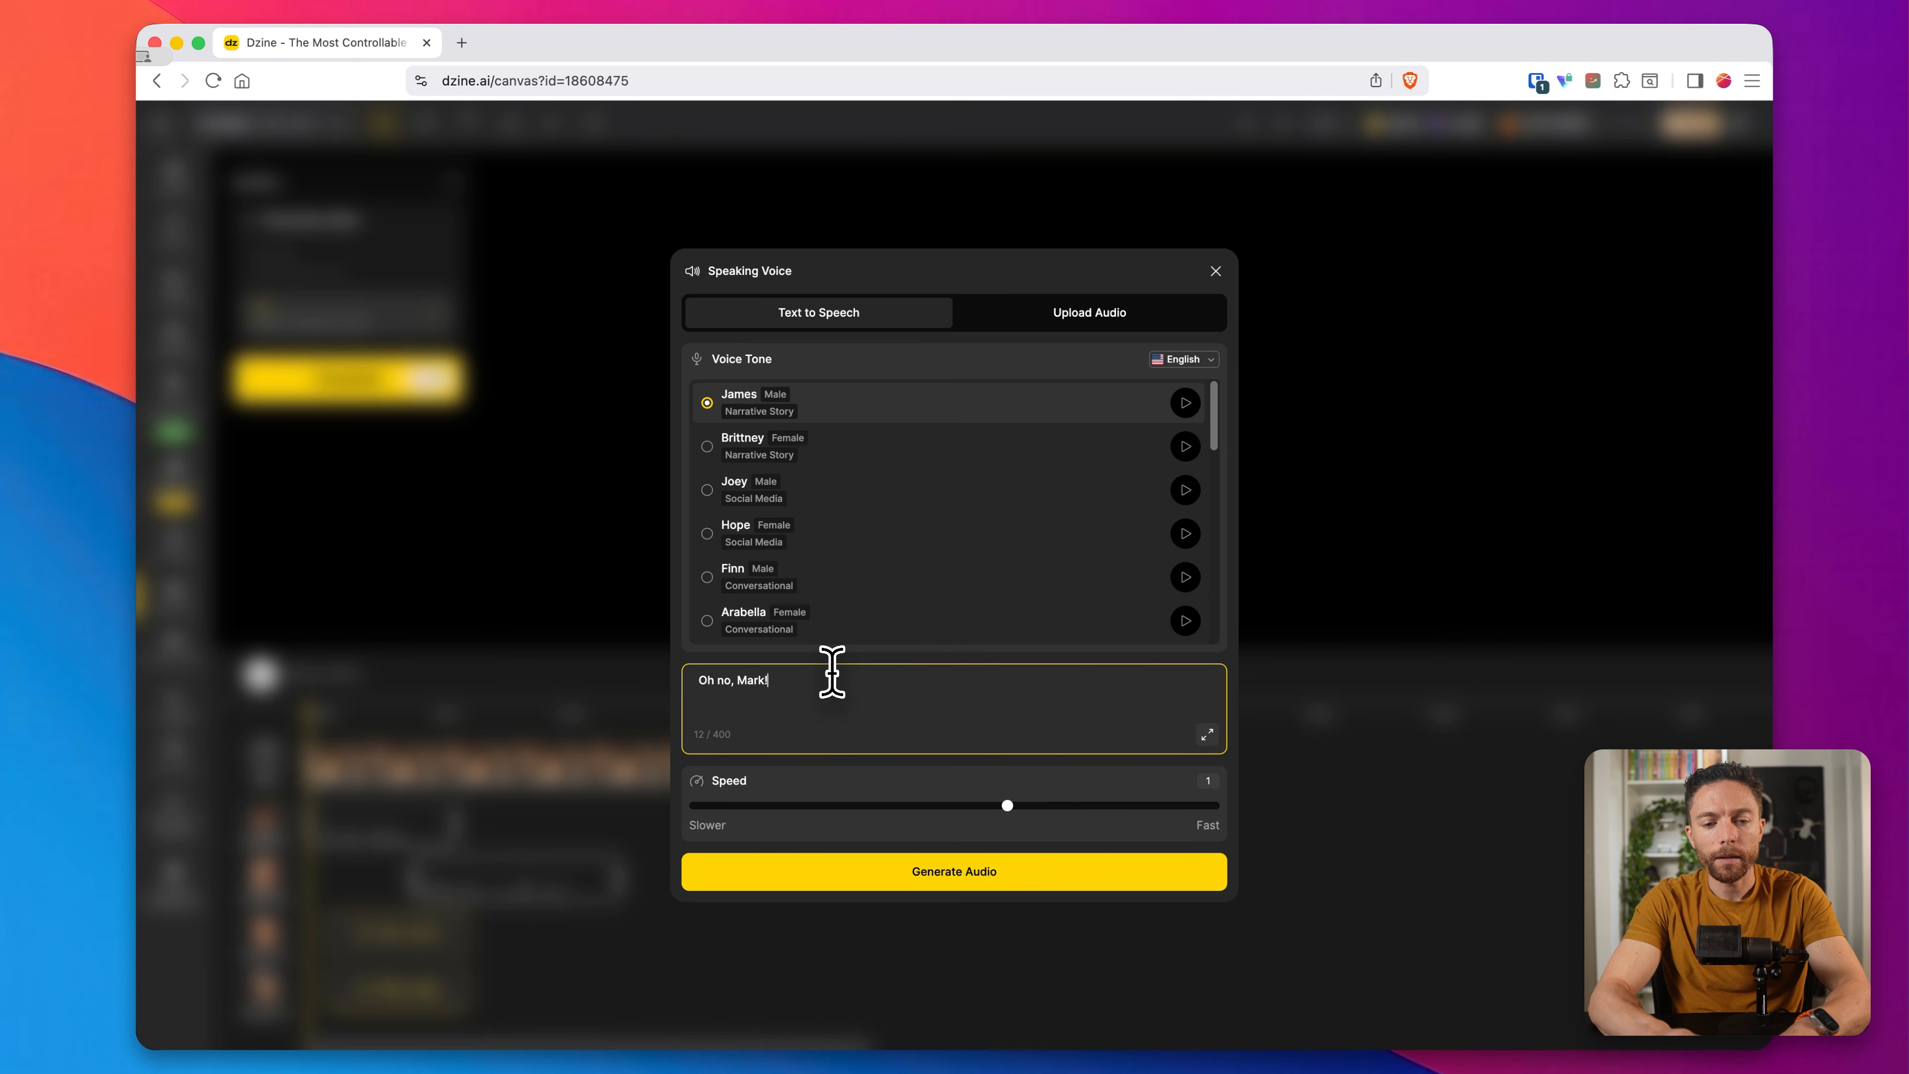
text( What's wrong?)
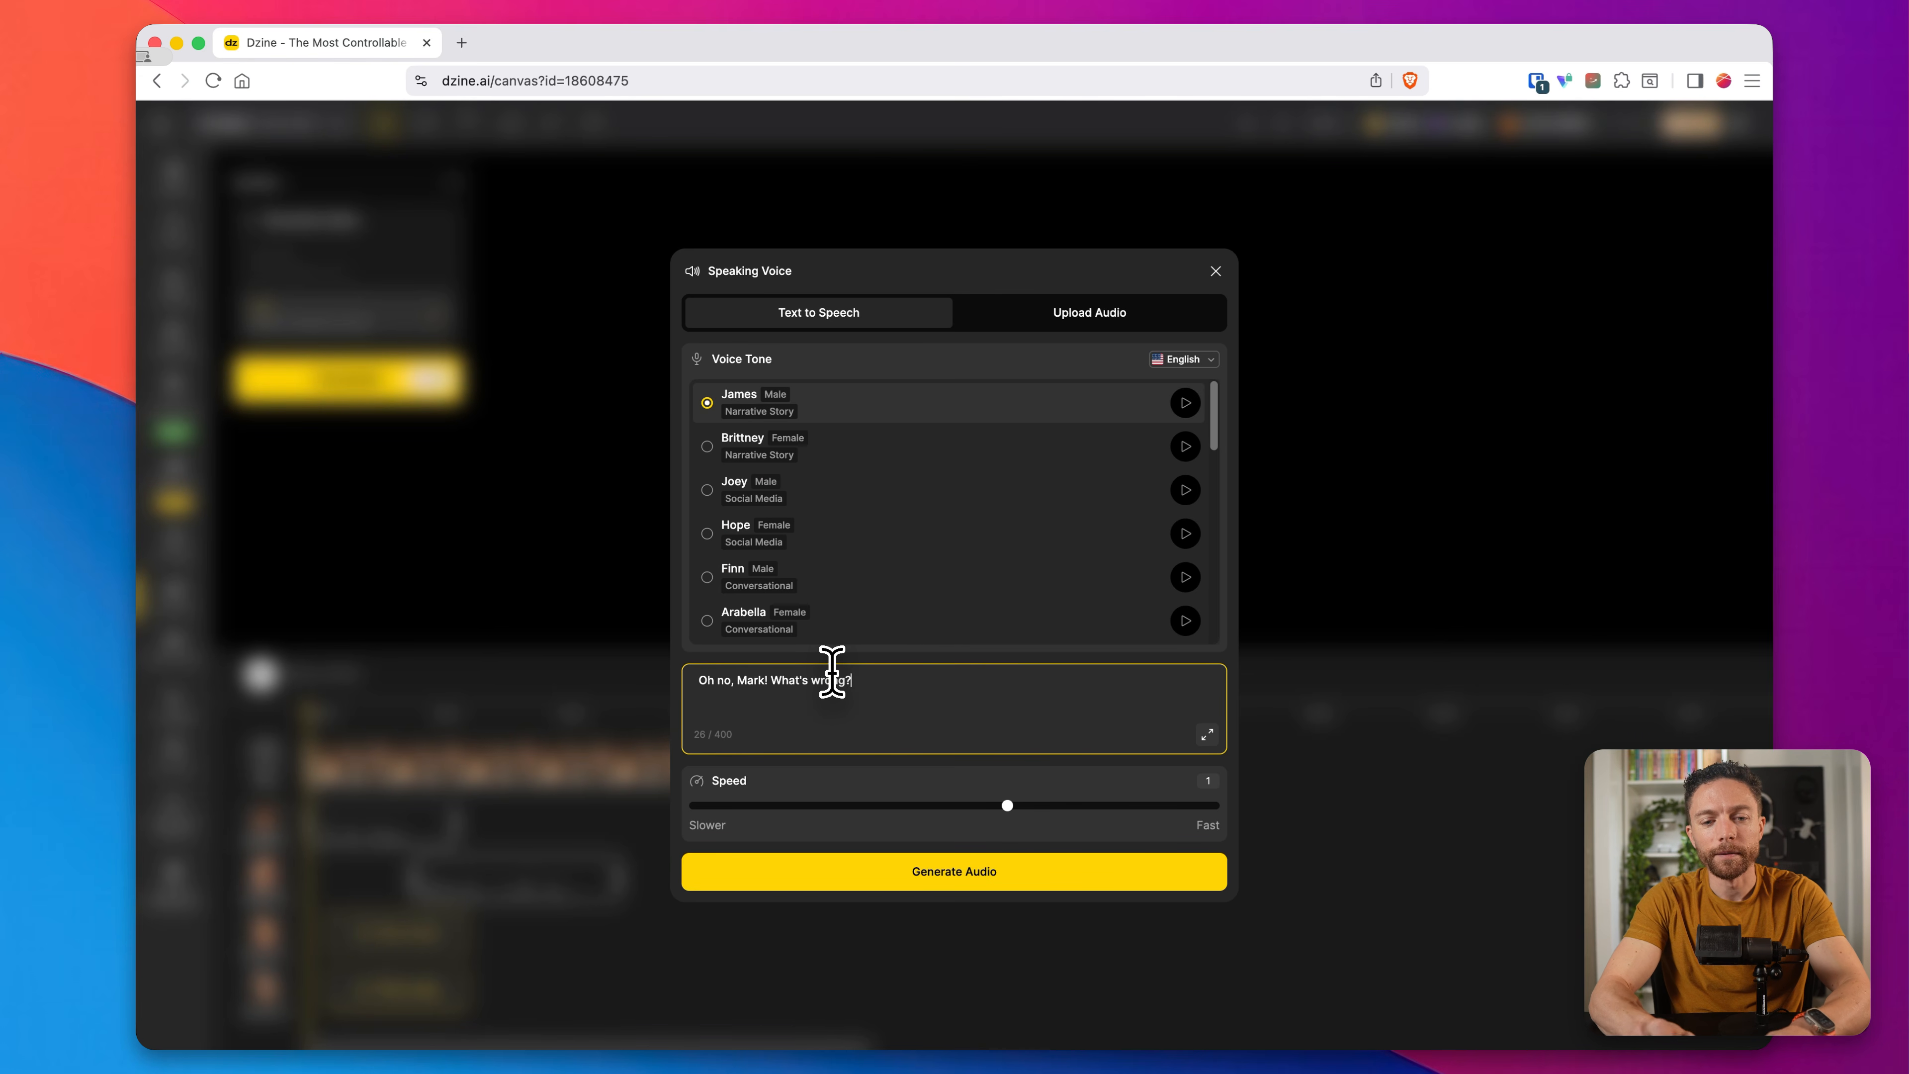
scroll(872, 587, down, 1)
click(709, 585)
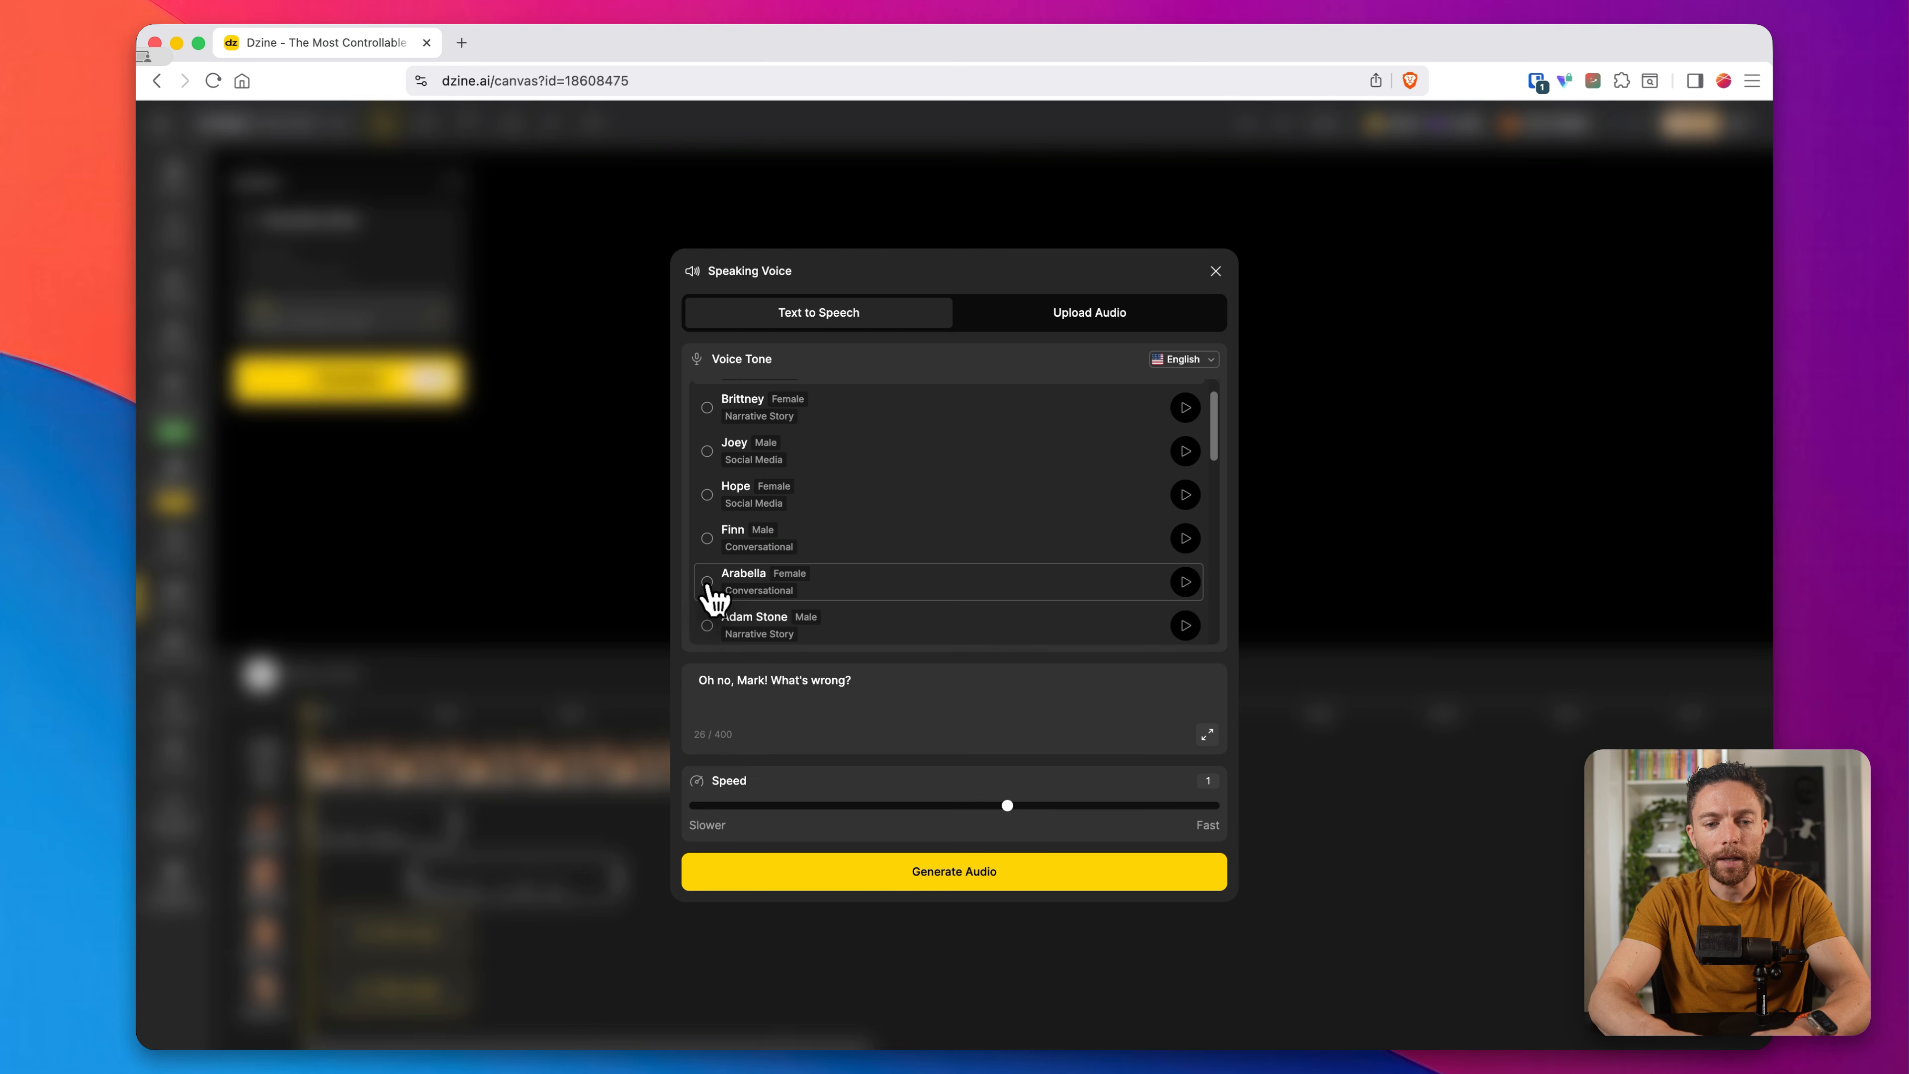
click(1002, 876)
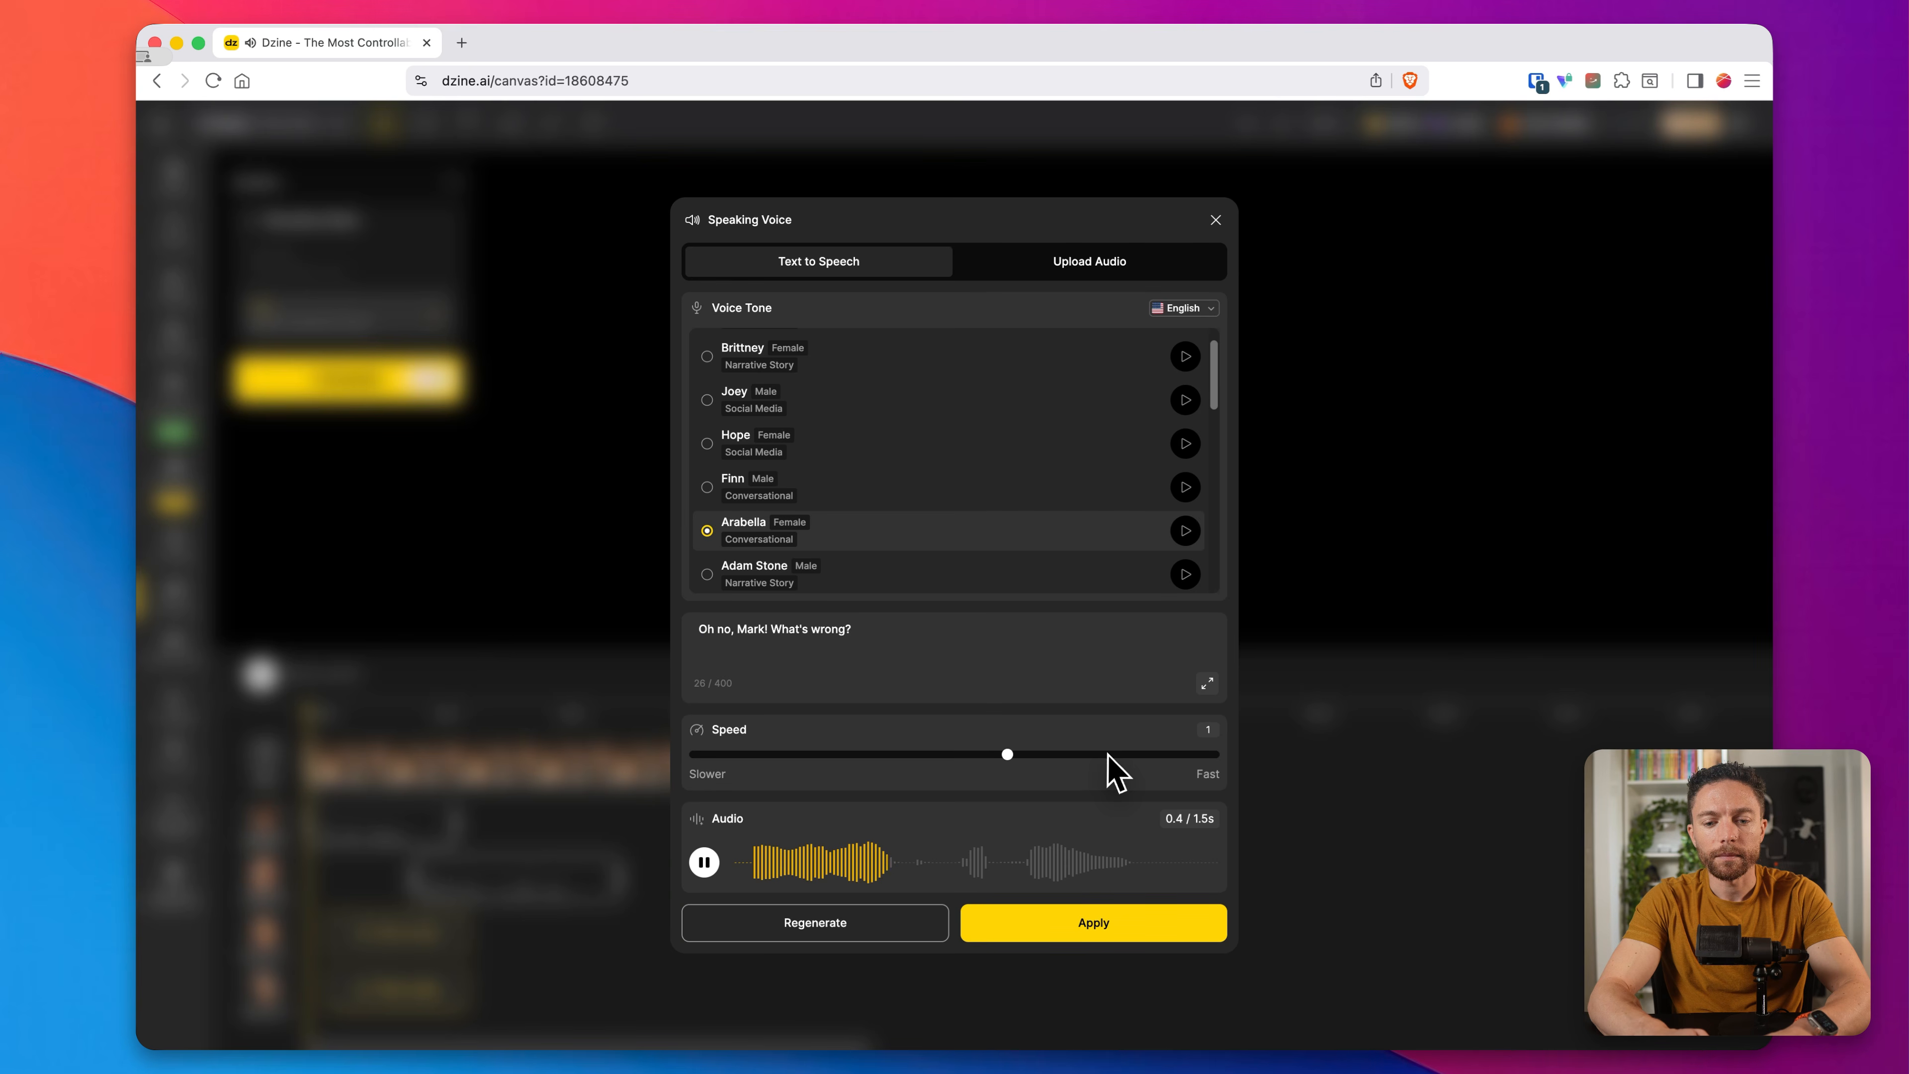
click(1094, 922)
drag(401, 934, 683, 939)
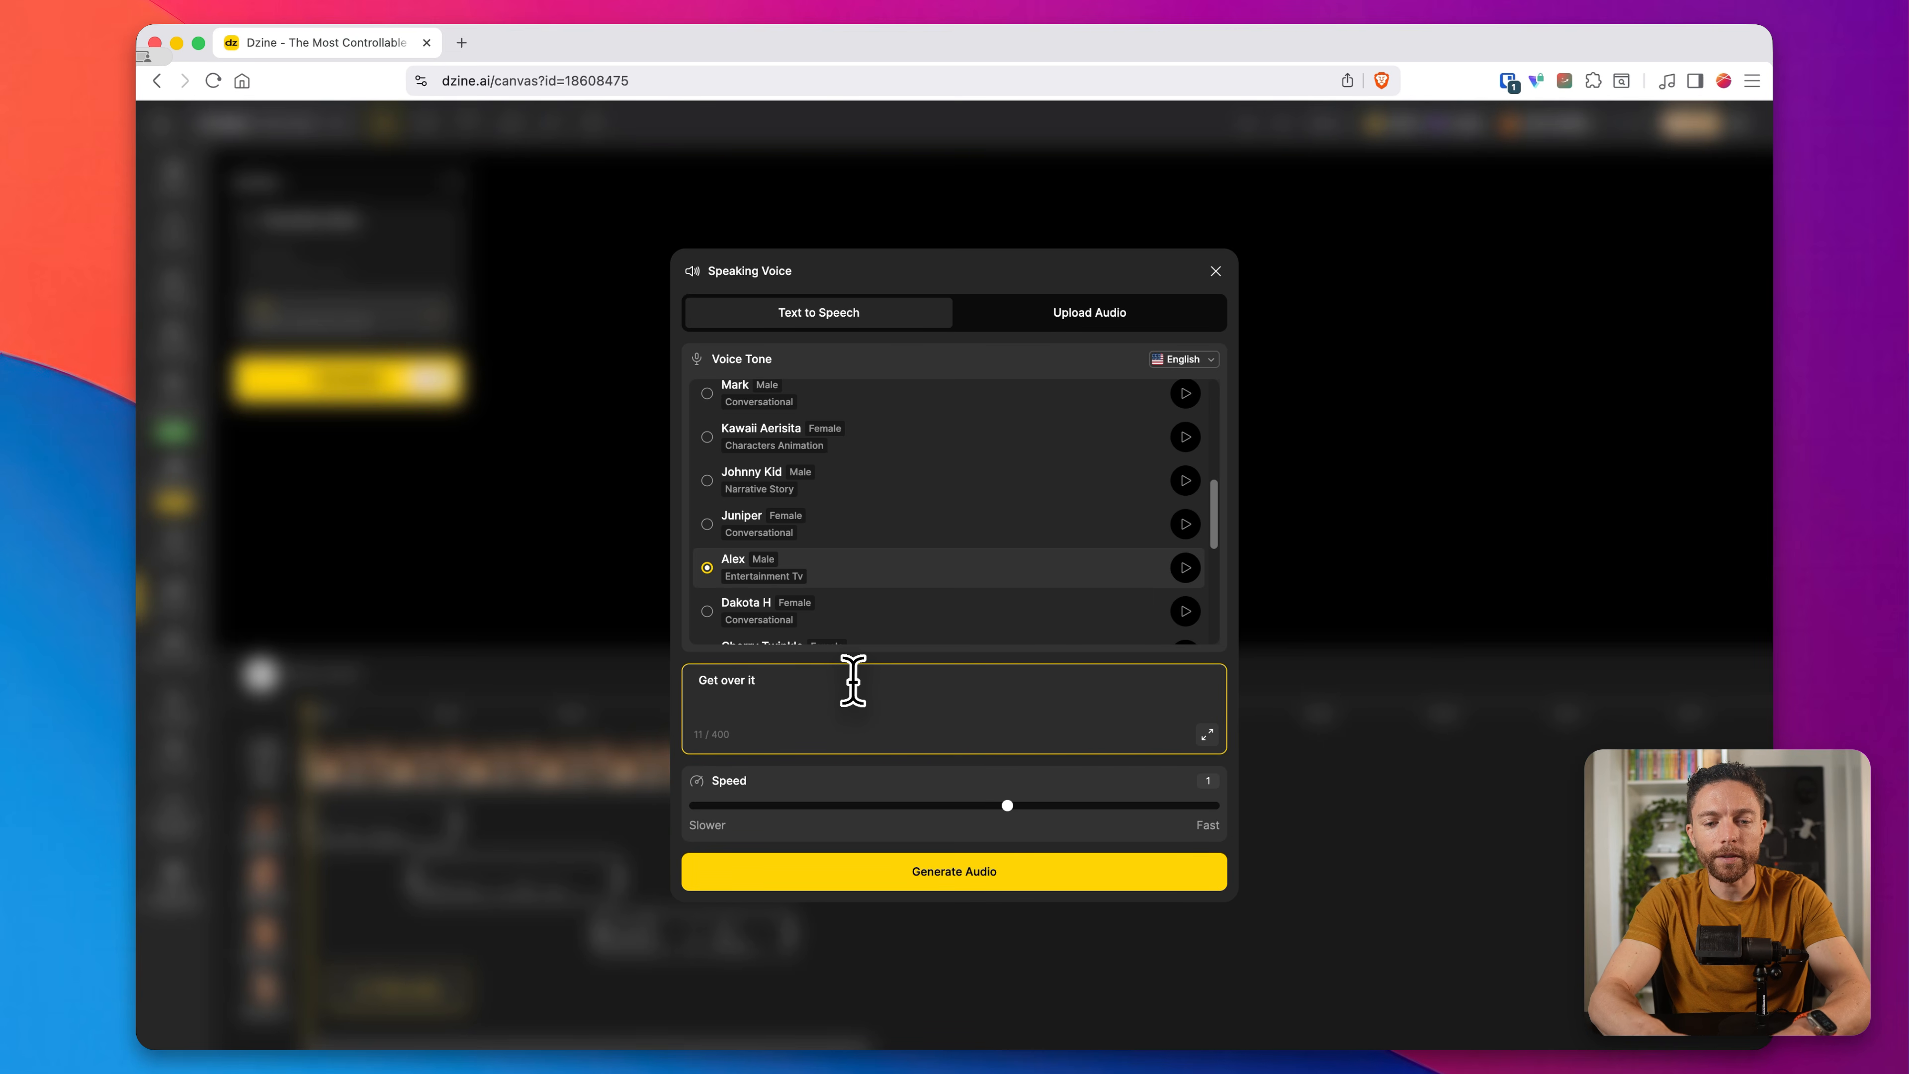
Step: Generate and apply Speaker D's line "Get over it!" in the Alex voice, and shift the clip to start at about 3.8 s
text(!)
click(976, 882)
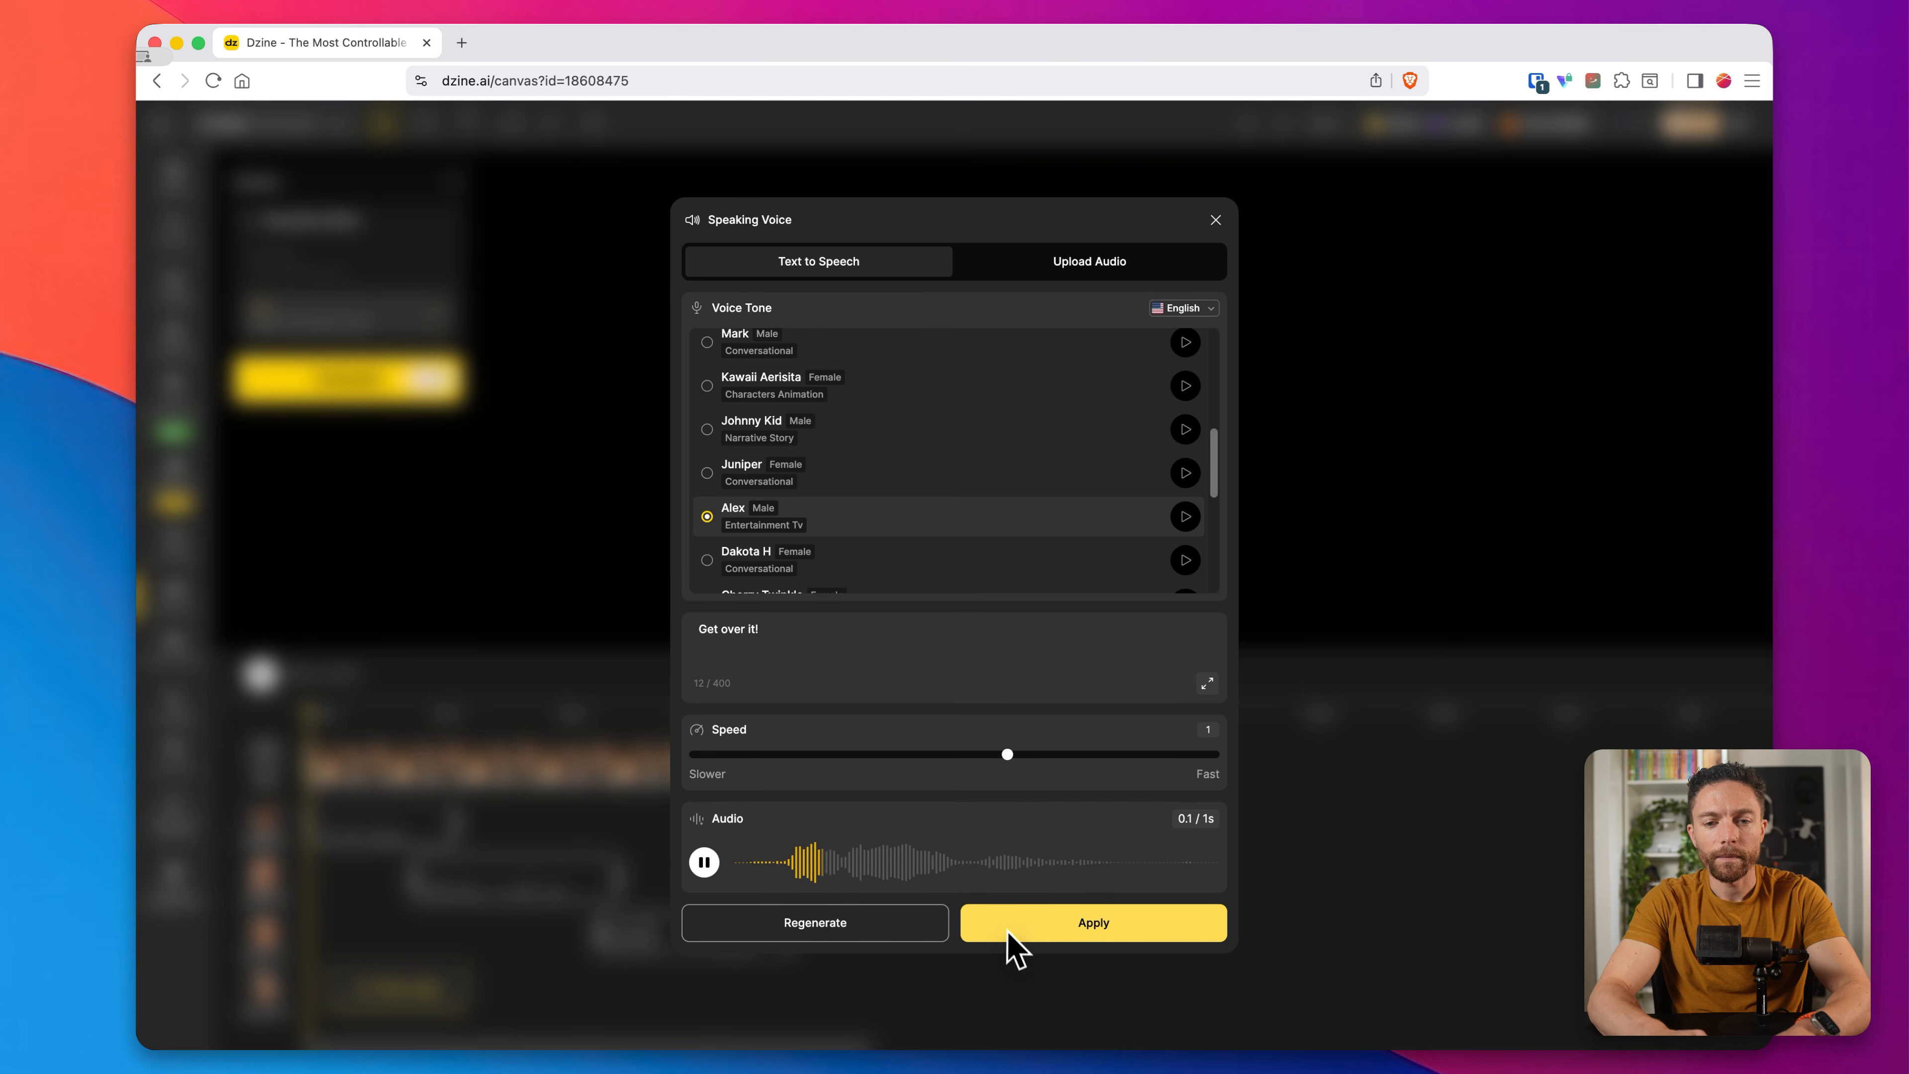
click(1054, 929)
drag(316, 1015, 825, 1007)
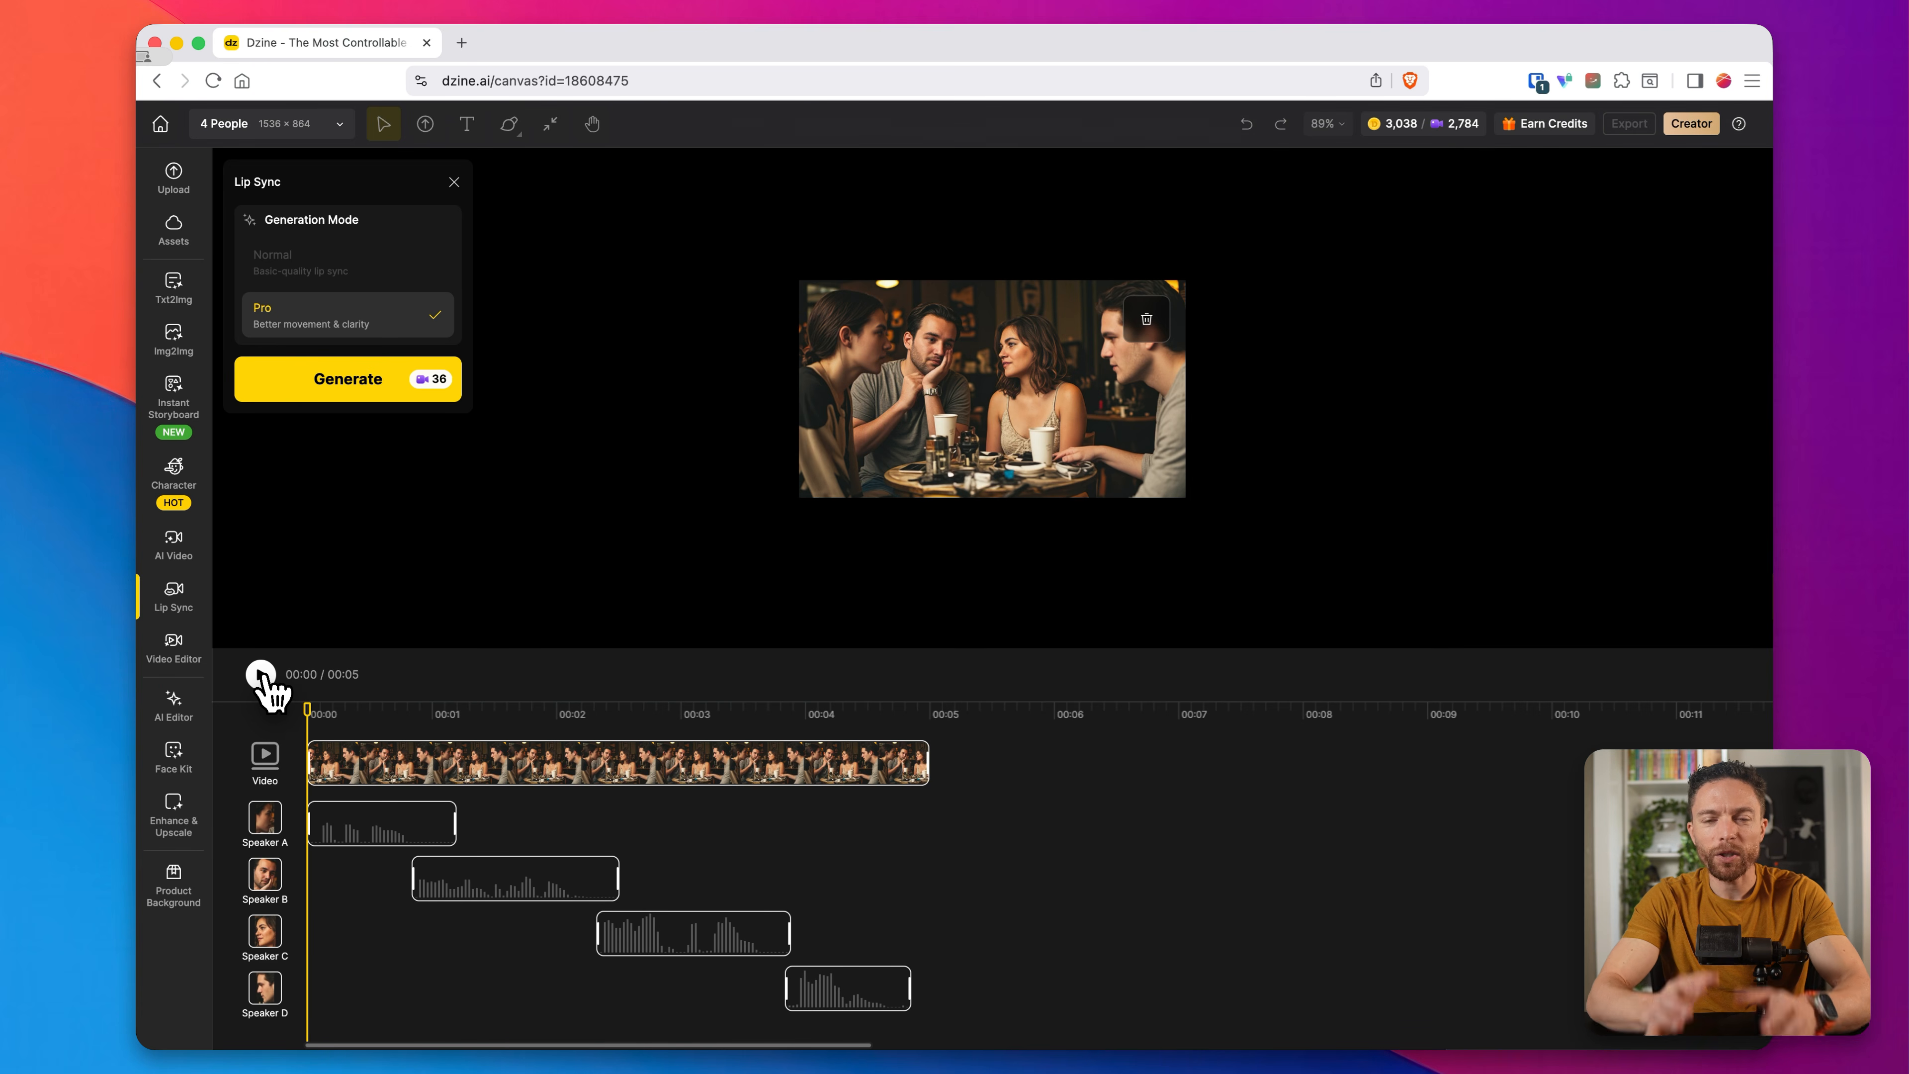
Step: Play through the four-speaker timeline and generate the conversation's lip sync video in Pro mode
click(262, 675)
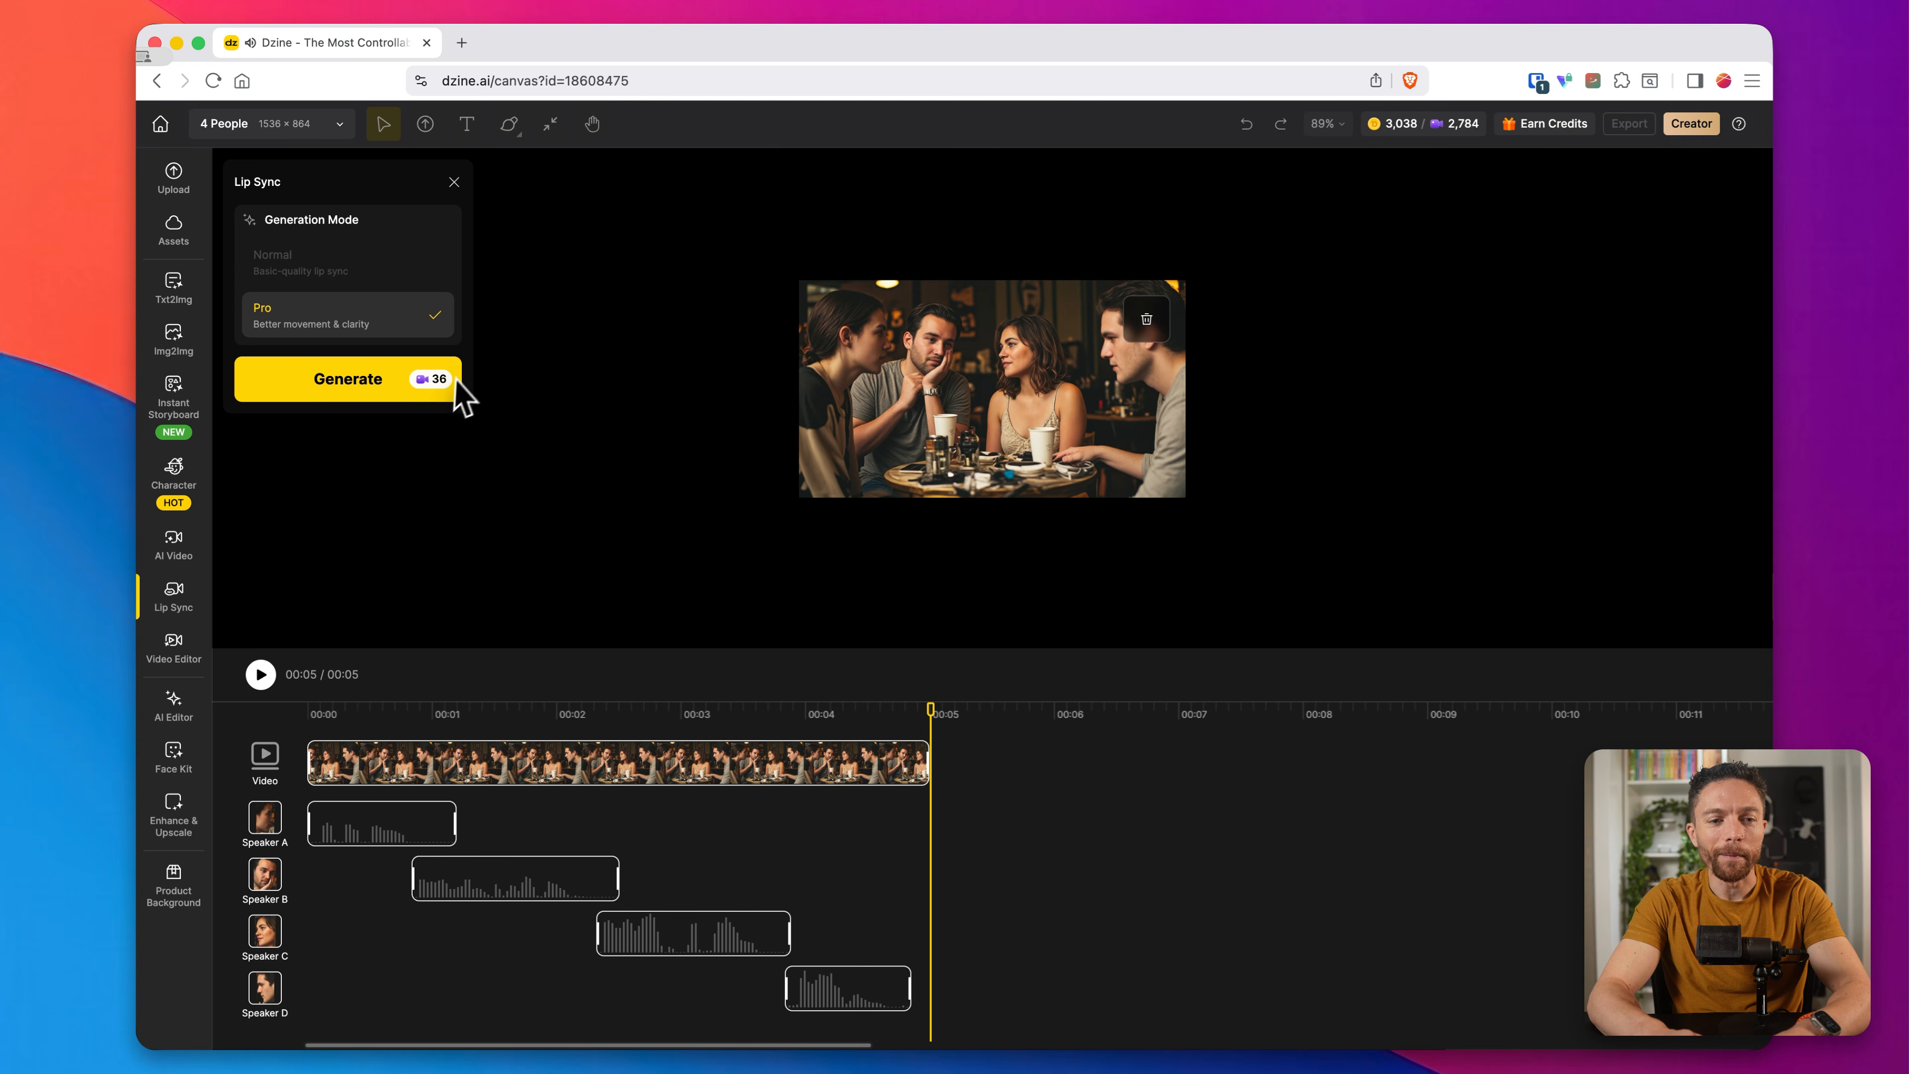
click(434, 396)
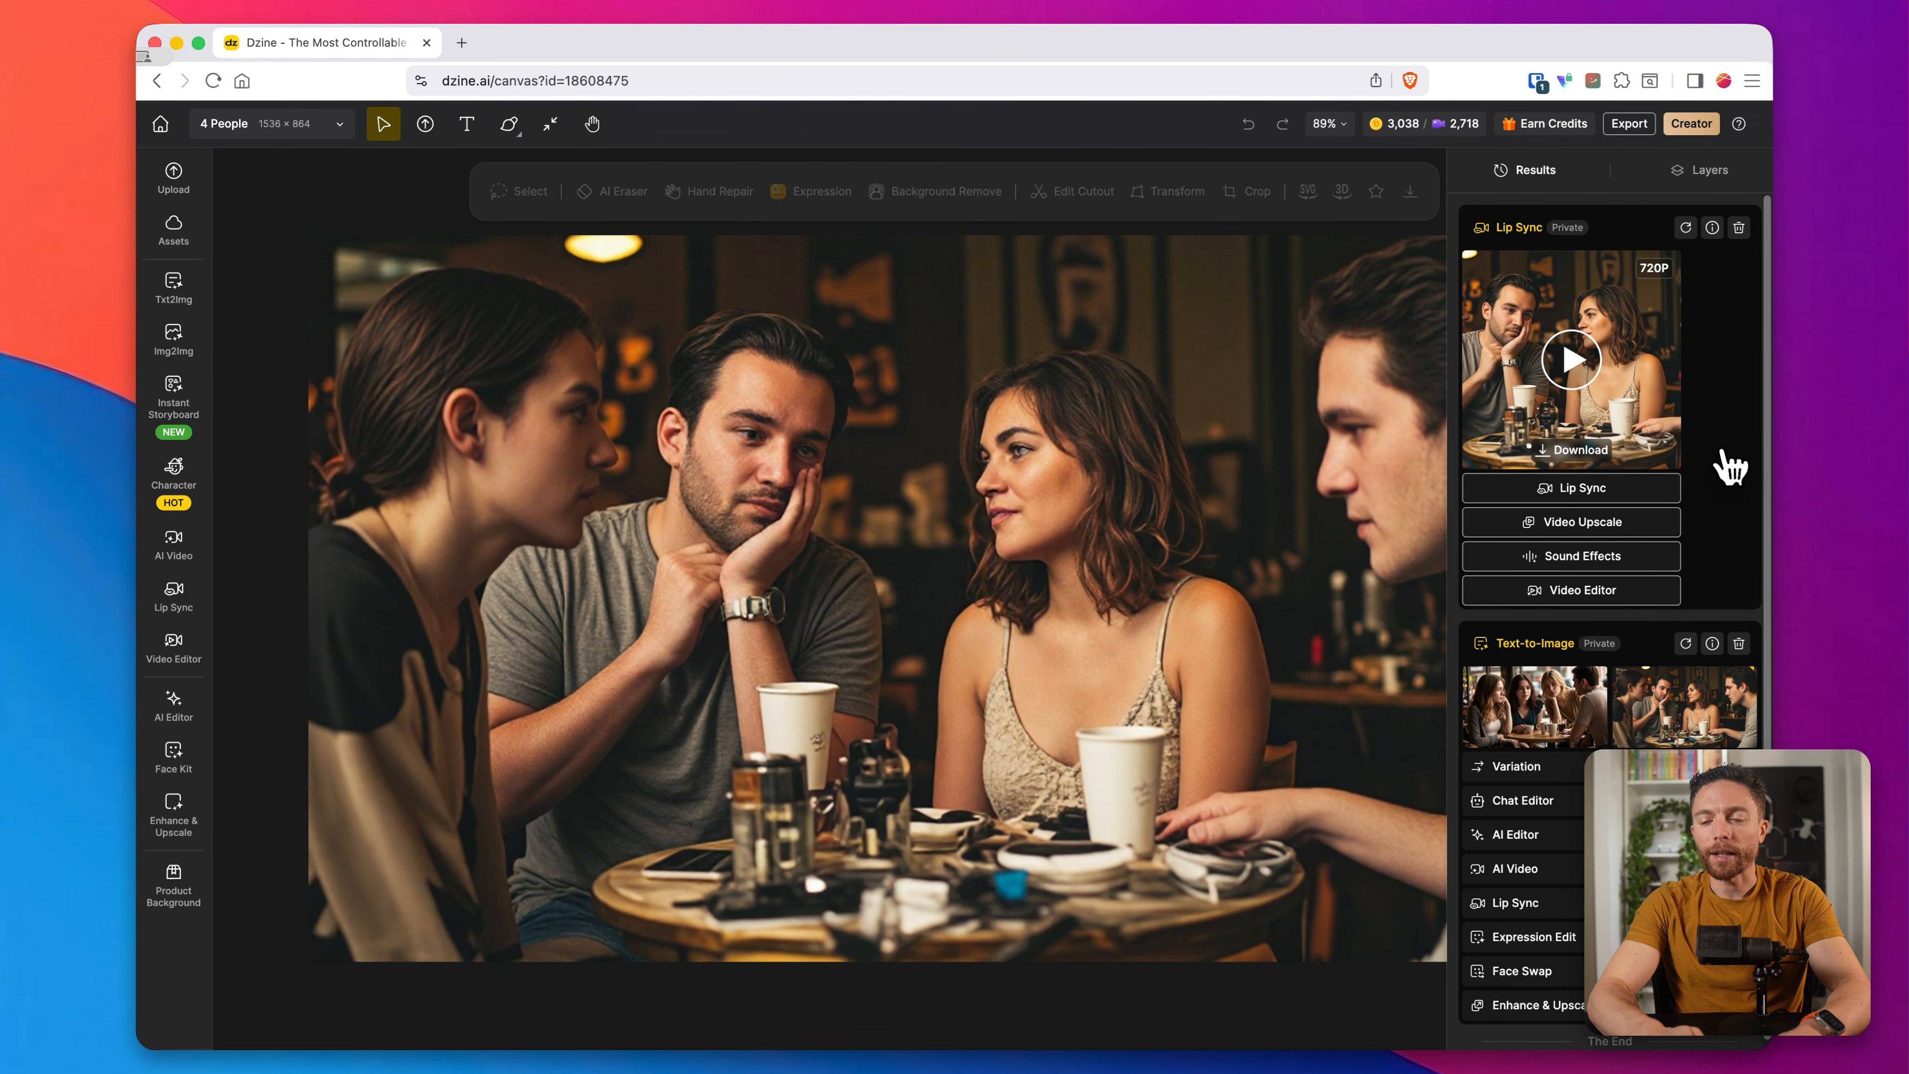
Step: Watch the generated four-person lip sync video, close the preview, and open the Video Upscale options for it
click(1571, 359)
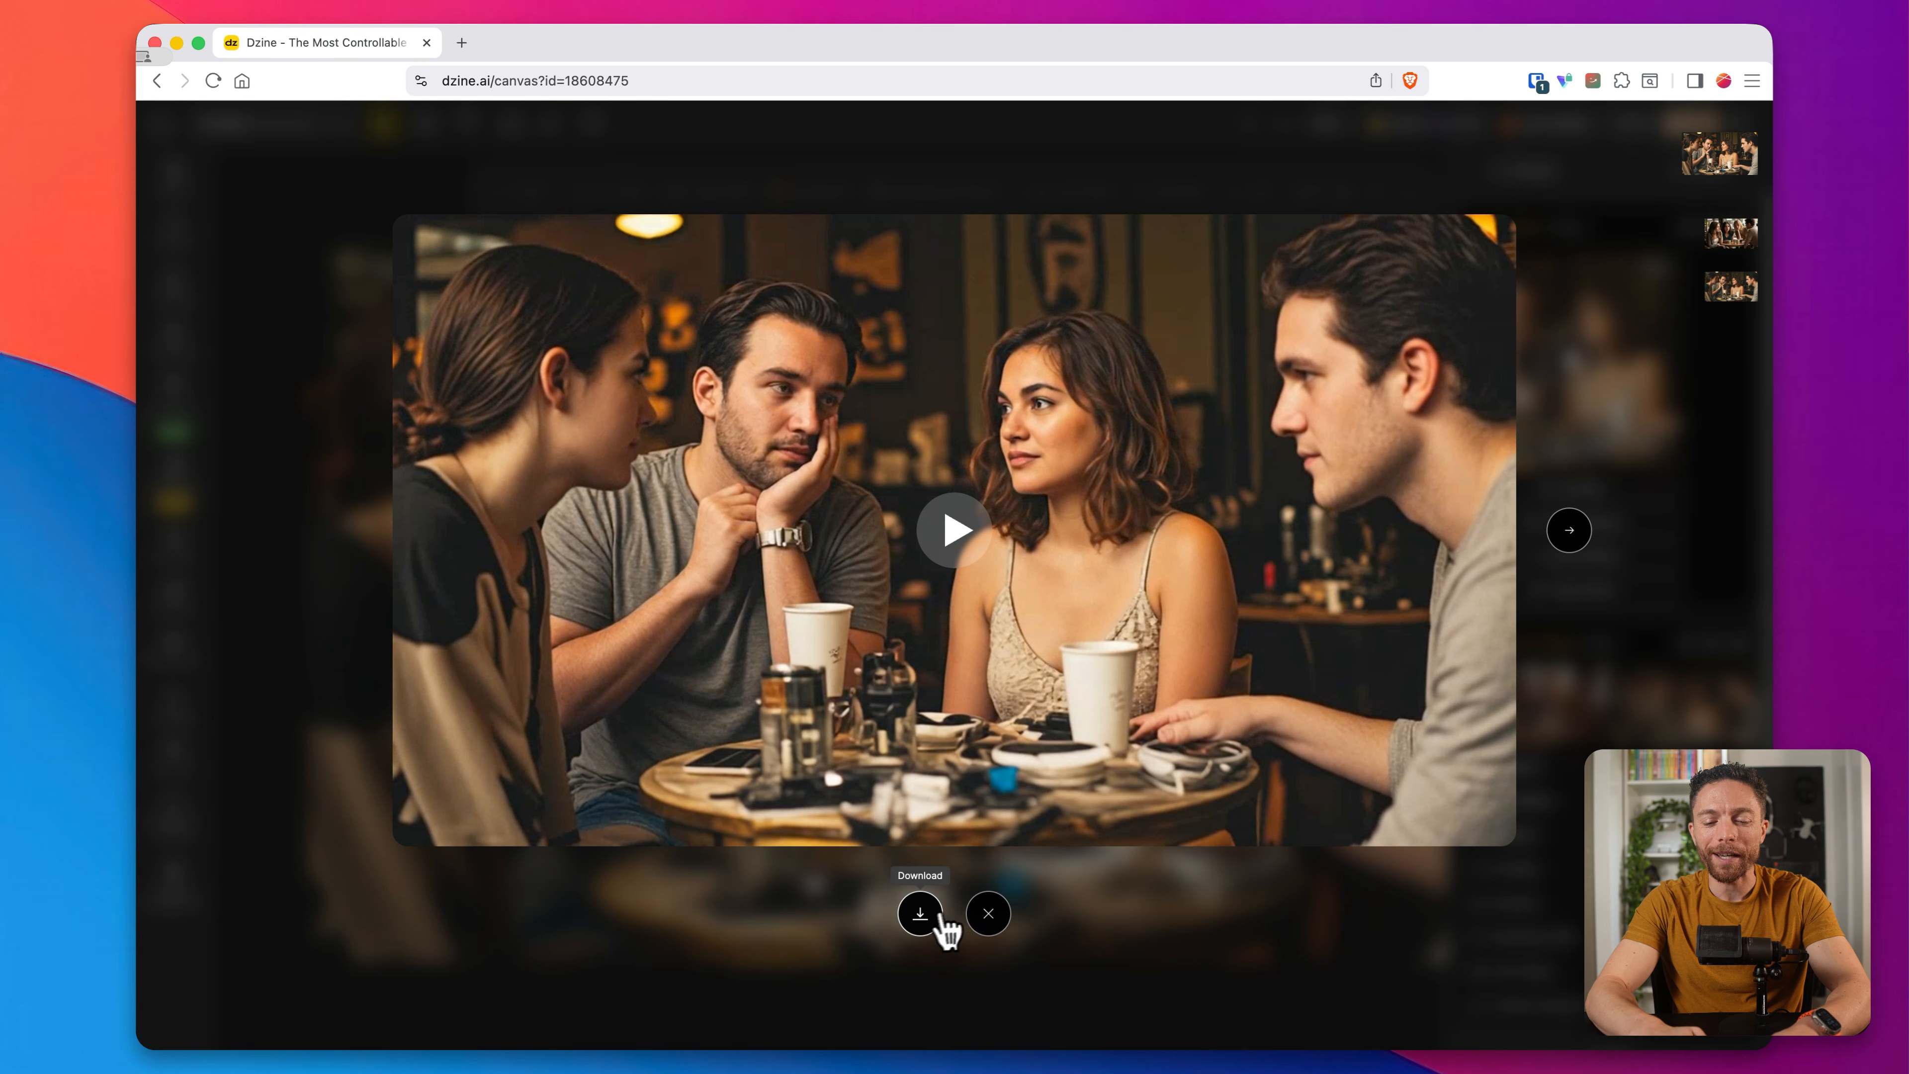
click(988, 914)
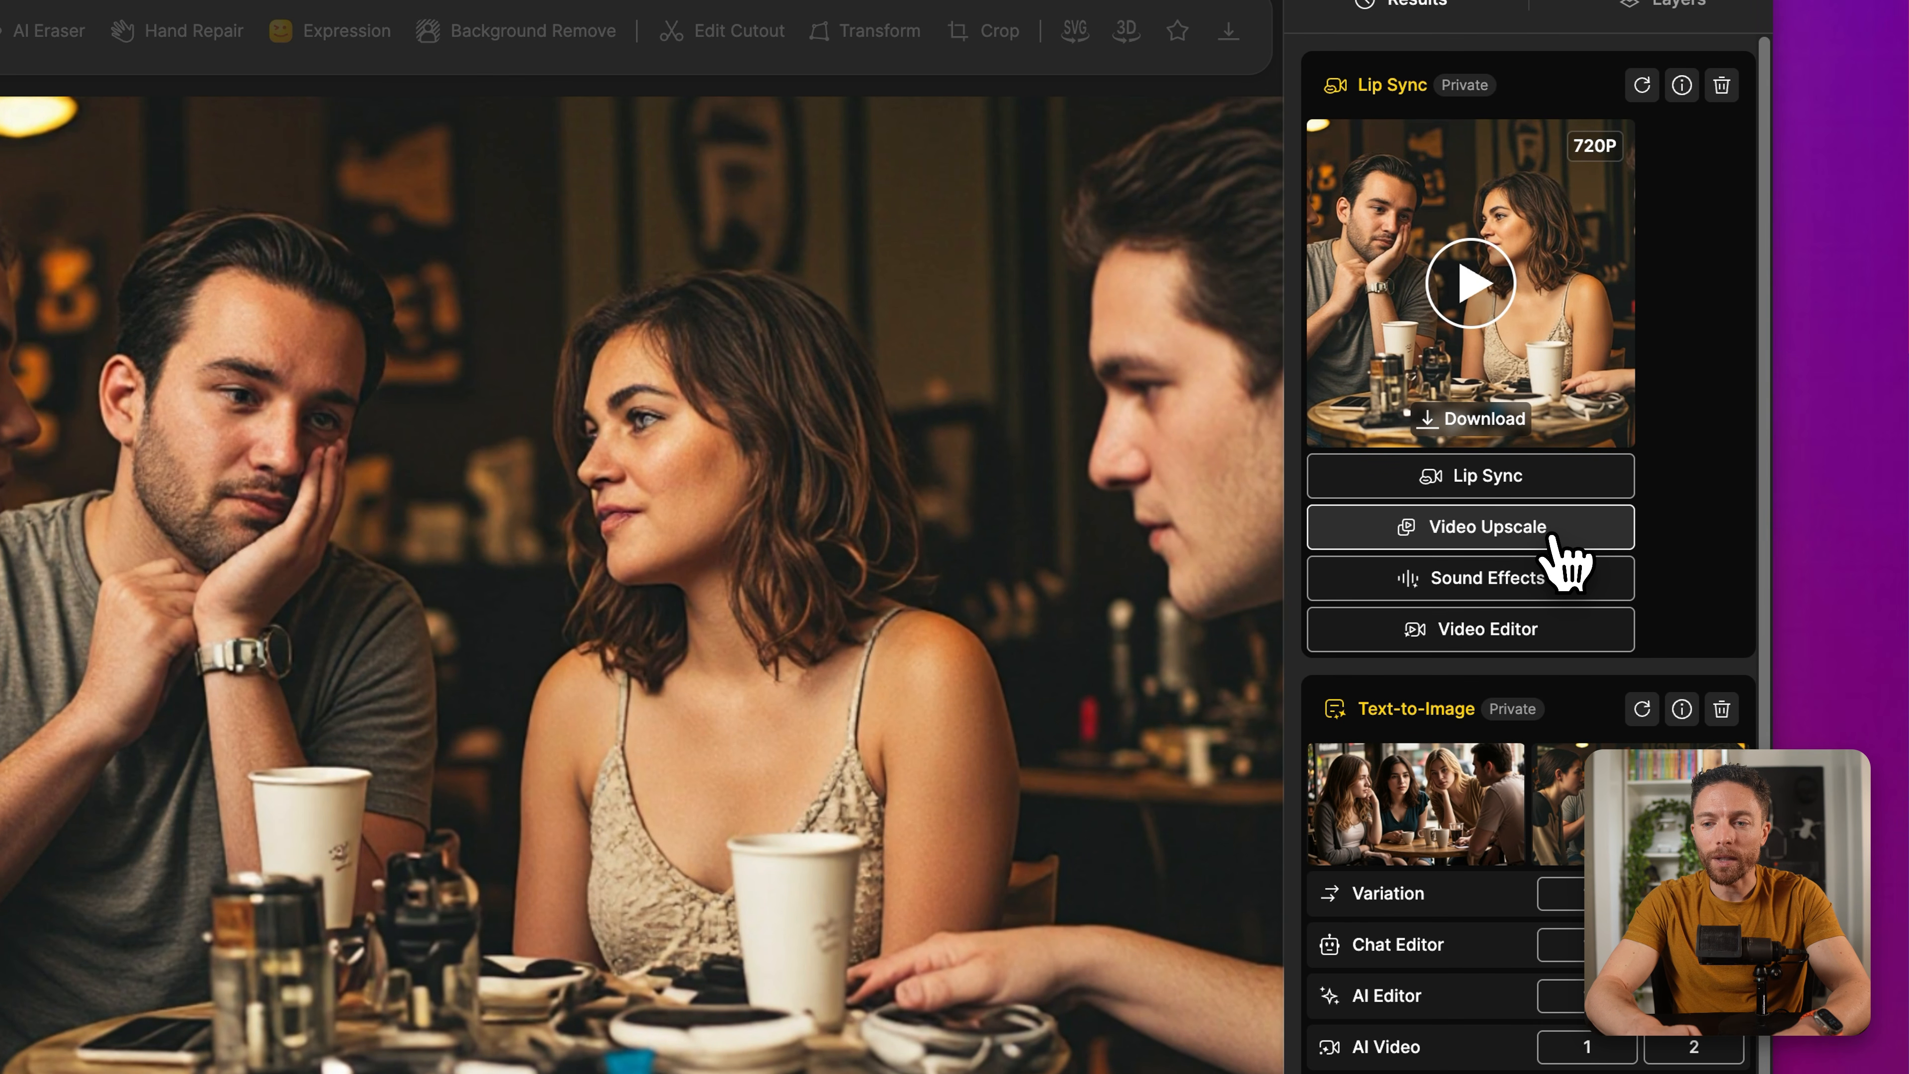
click(1550, 536)
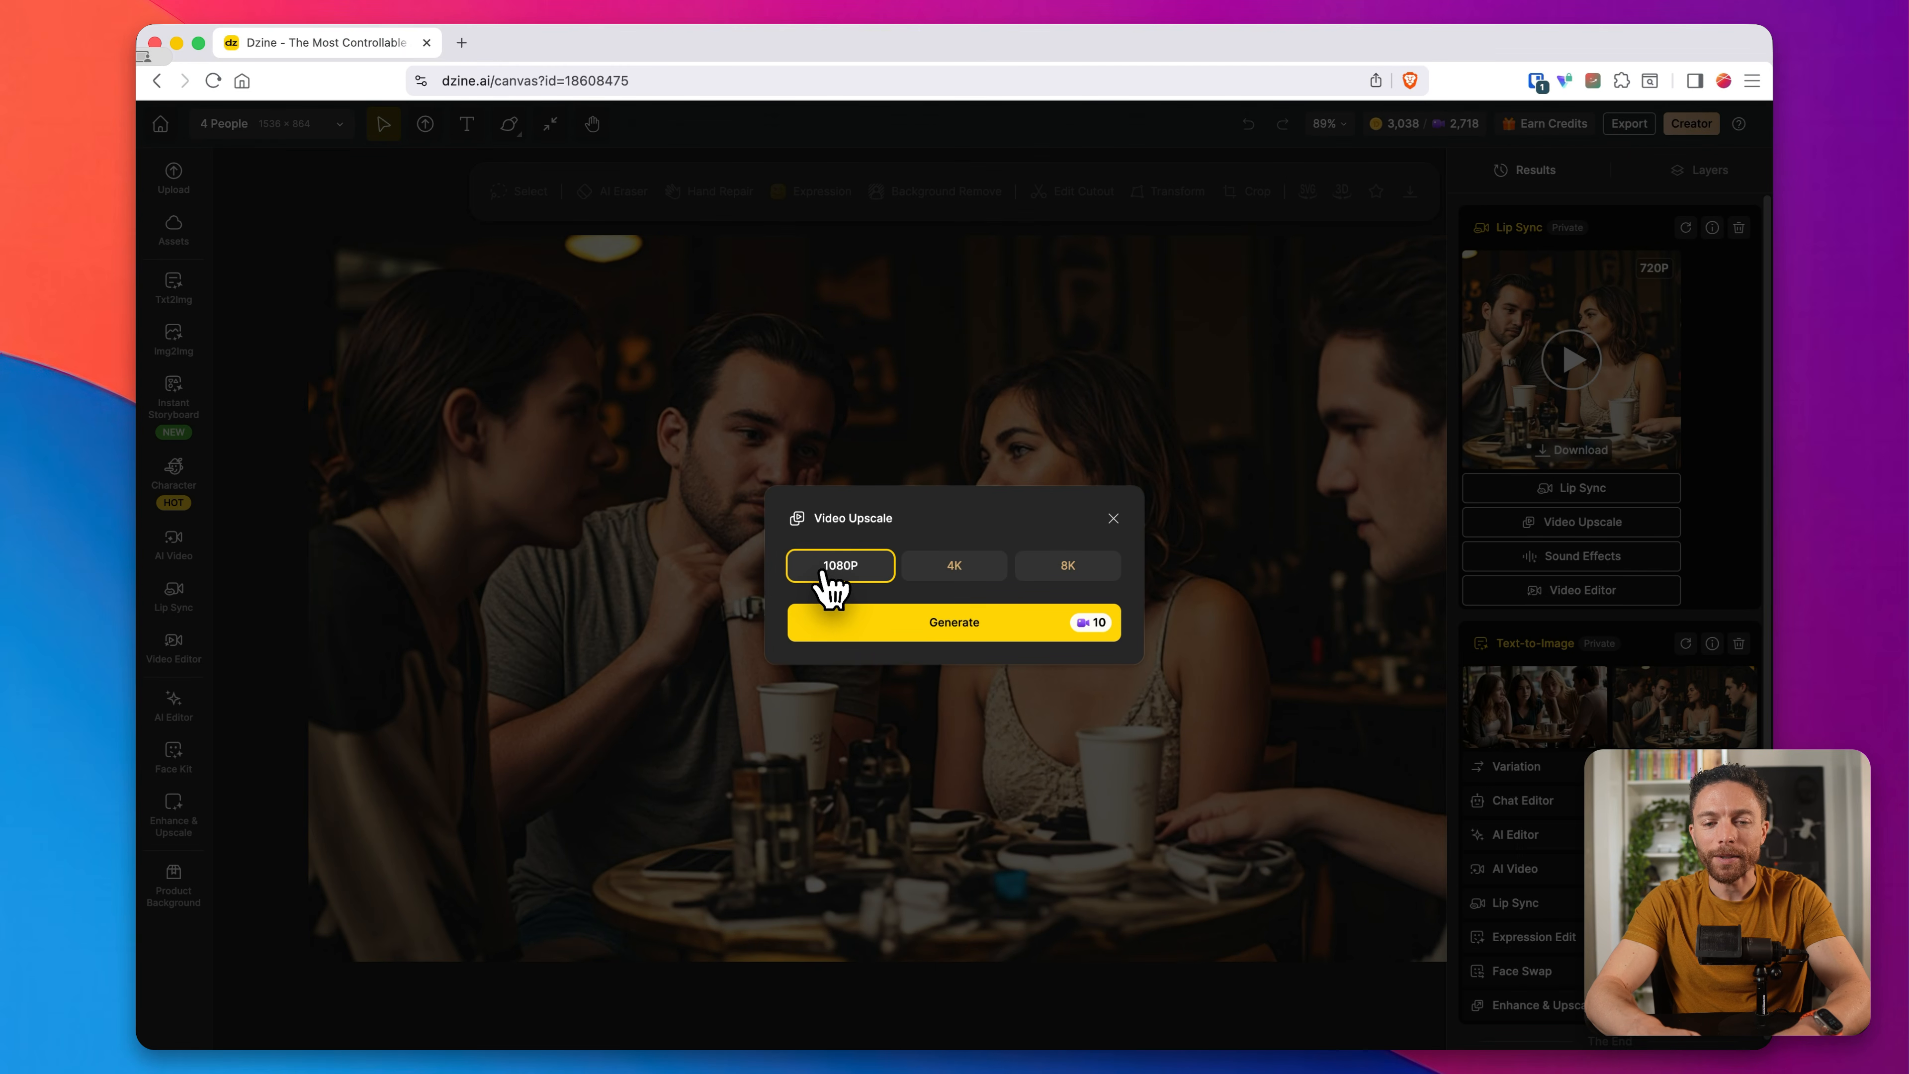